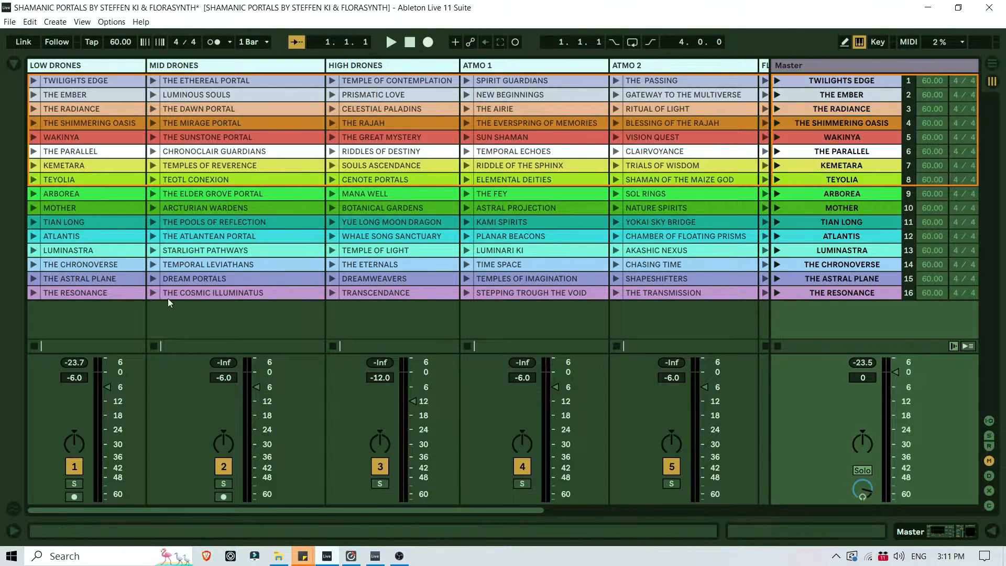
Launch the WAKINYA clip on the LOW DRONES track and set that track's volume to 0 dB.
{"action": "left_click", "coordinate": [99, 139]}
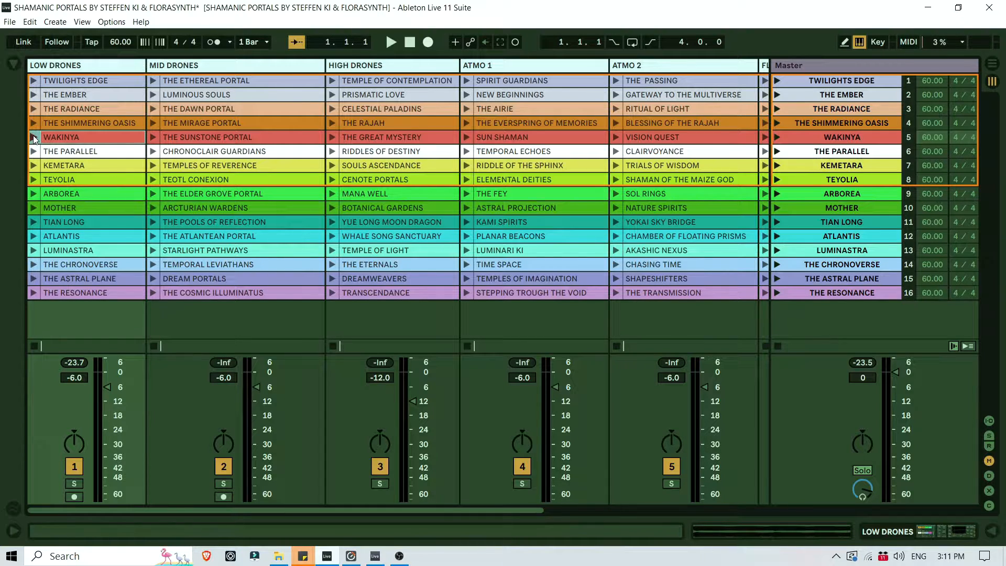
{"action": "left_click", "coordinate": [34, 138]}
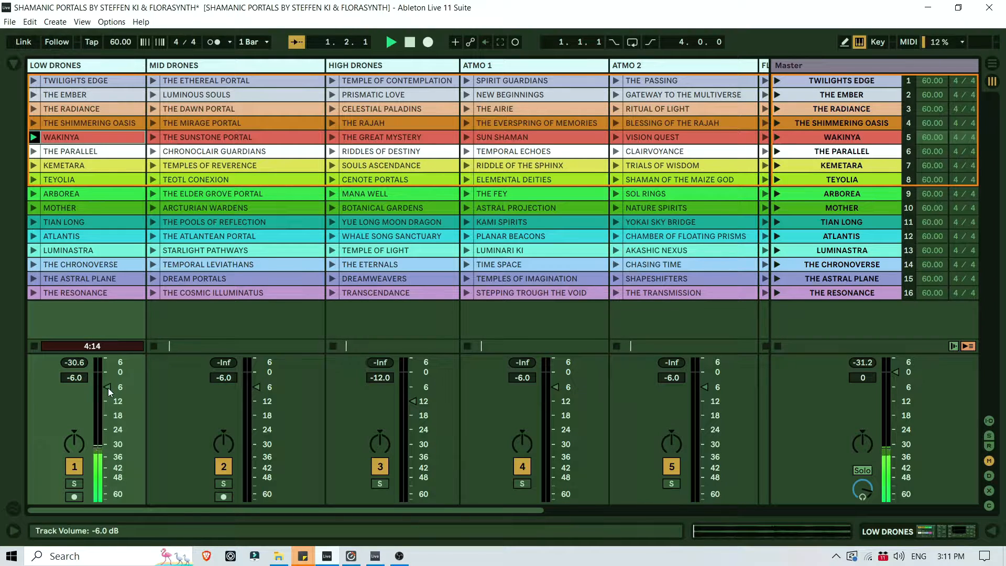
{"action": "left_click_drag", "start_coordinate": [108, 388], "coordinate": [108, 373]}
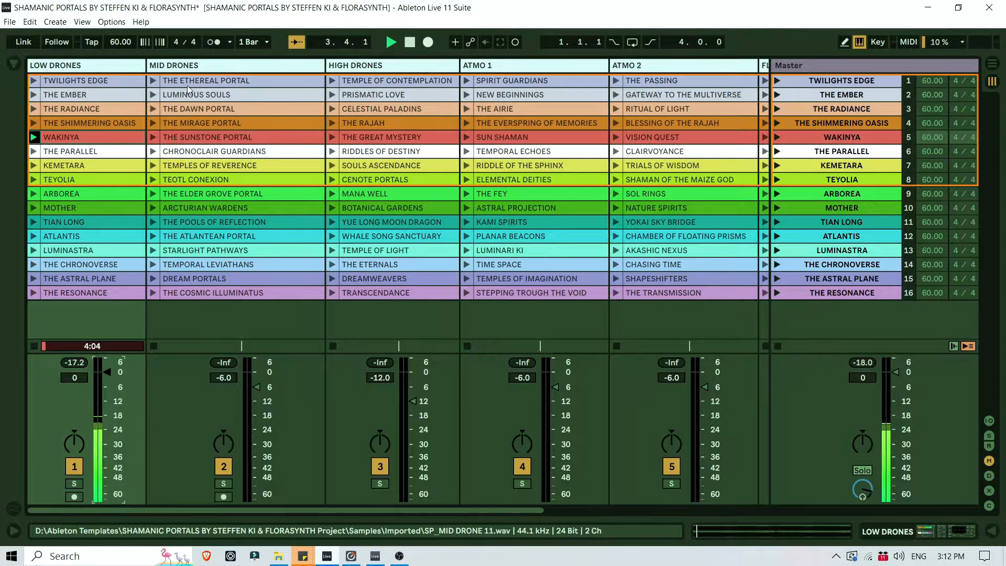
Audition the TEOTL CONEXION clip on MID DRONES at a track volume of -3 dB and colour the clip red.
{"action": "left_click", "coordinate": [152, 179]}
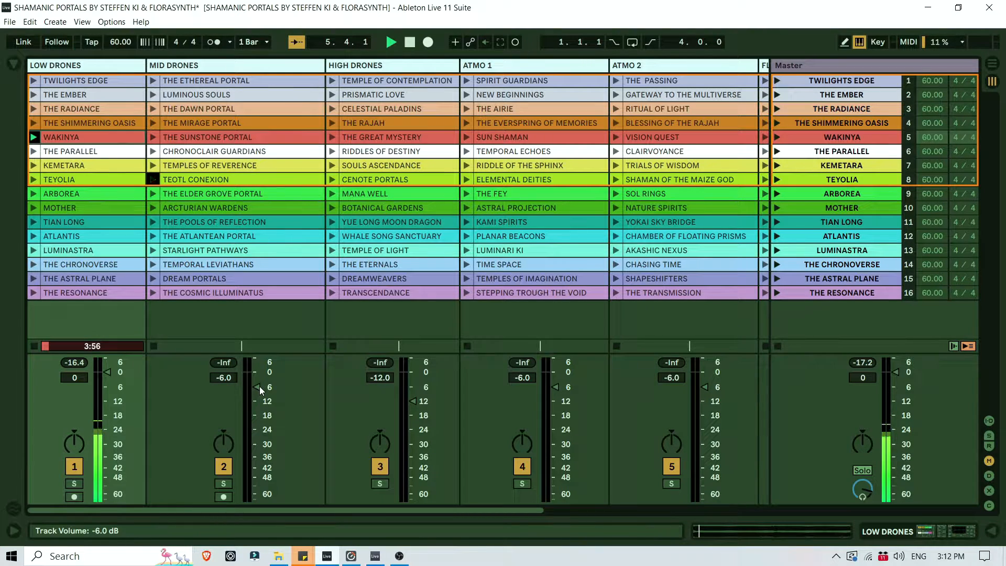
{"action": "left_click_drag", "start_coordinate": [260, 386], "coordinate": [260, 378]}
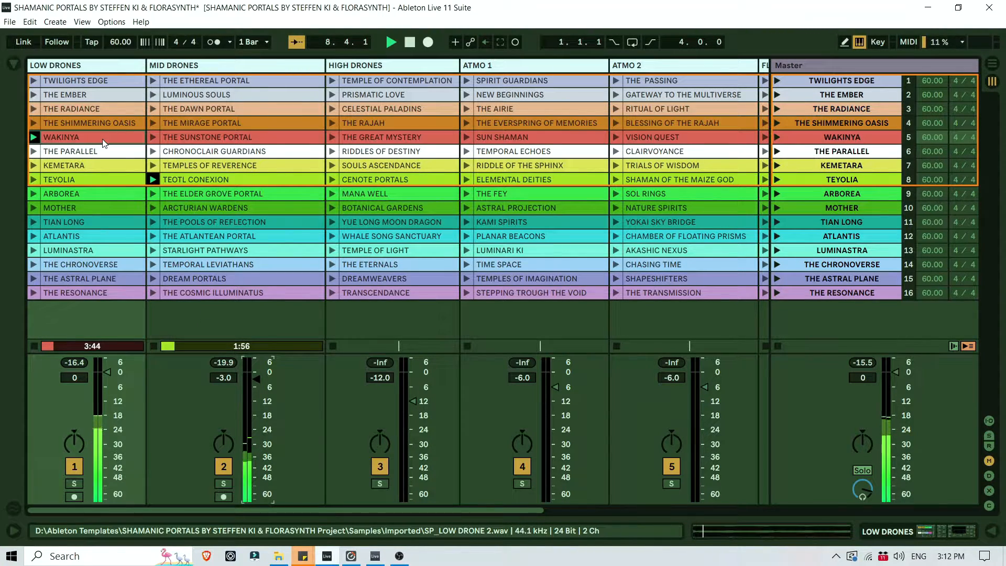
{"action": "right_click", "coordinate": [197, 180]}
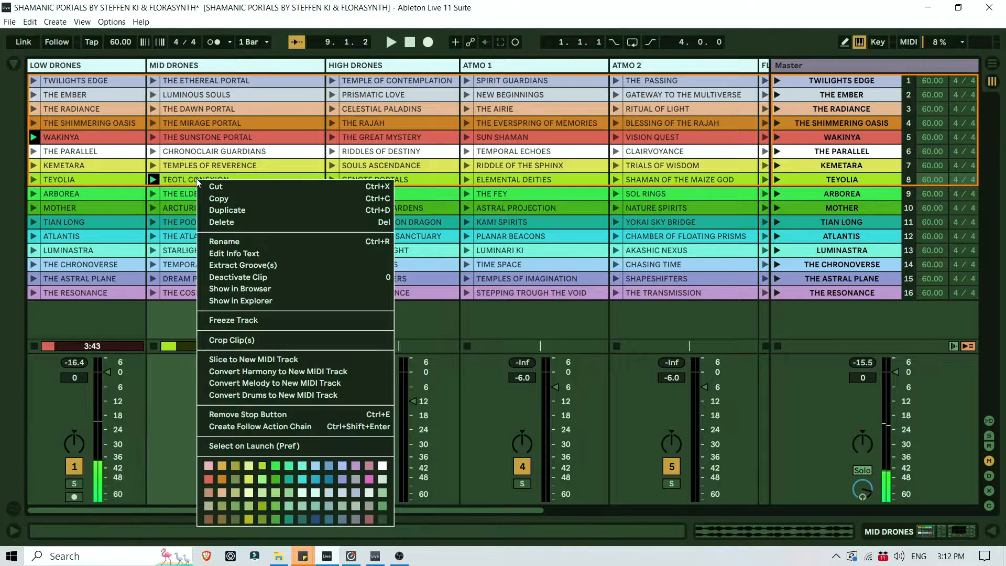
{"action": "left_click", "coordinate": [208, 477]}
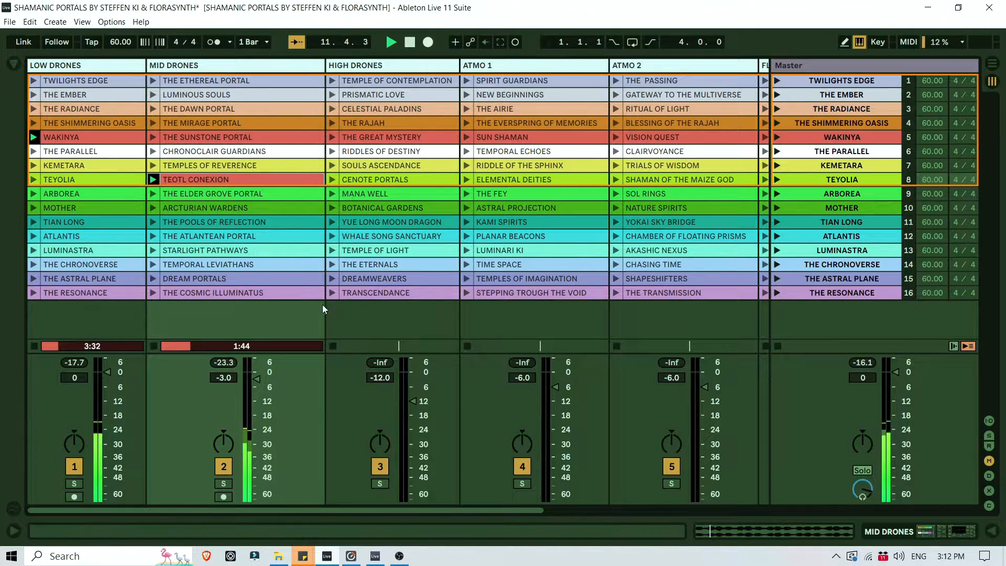
Audition the SOULS ASCENDANCE and MANA WELL clips on the HIGH DRONES track and colour MANA WELL red.
{"action": "left_click", "coordinate": [332, 165]}
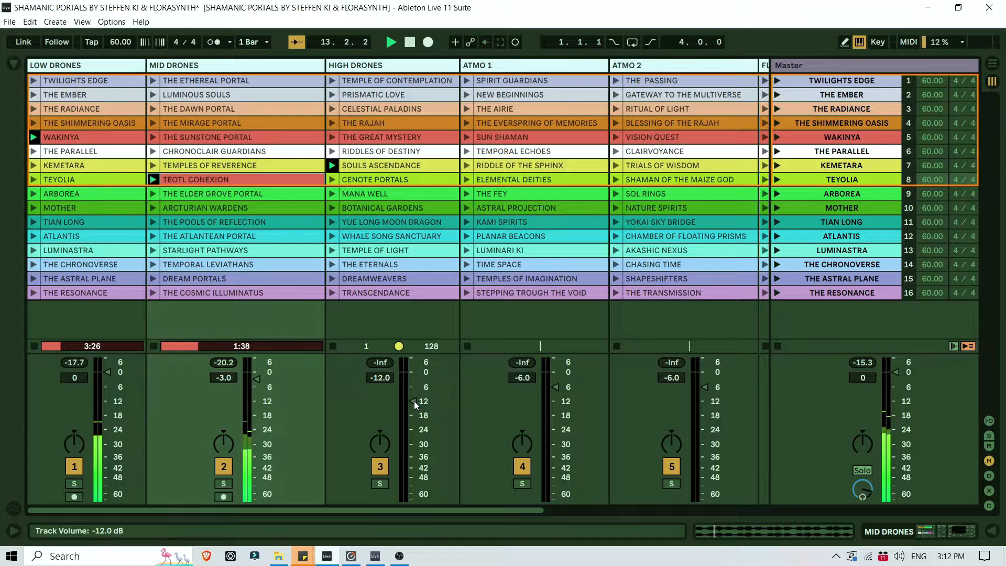
{"action": "mouse_move", "coordinate": [414, 401]}
{"action": "left_mouse_down"}
{"action": "mouse_move", "coordinate": [414, 391]}
{"action": "mouse_move", "coordinate": [414, 400]}
{"action": "left_mouse_up"}
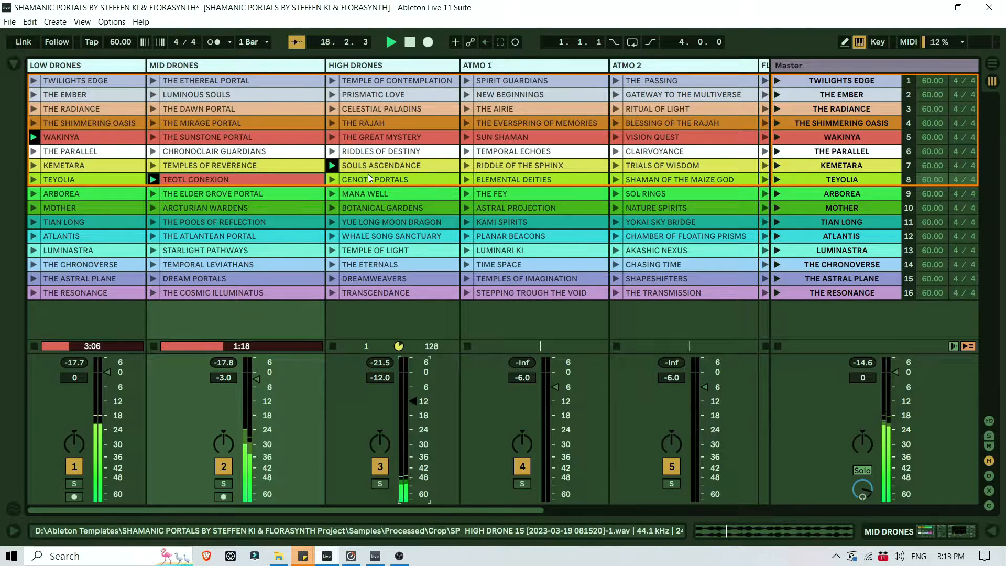
{"action": "left_click", "coordinate": [331, 193]}
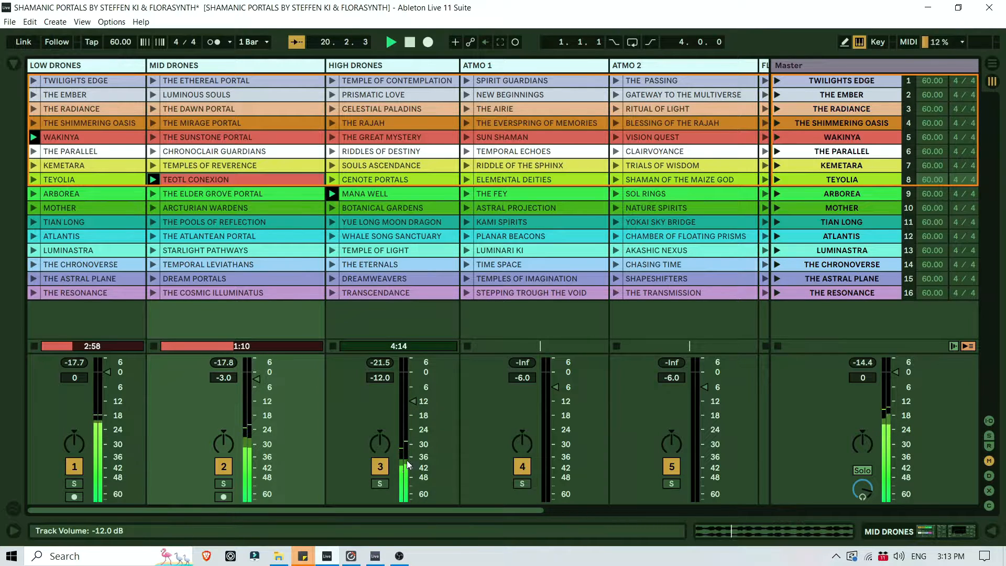
{"action": "right_click", "coordinate": [377, 194]}
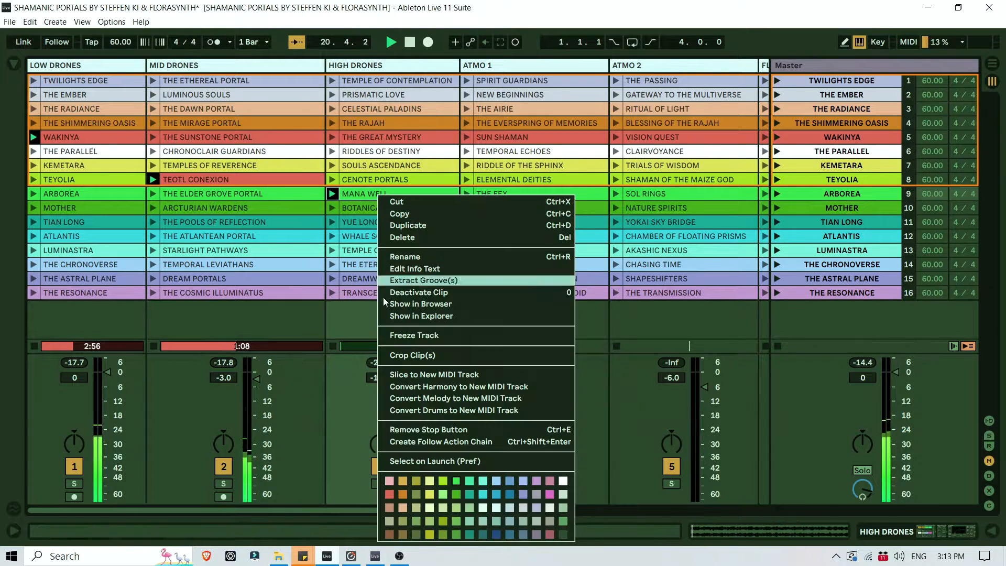
{"action": "left_click", "coordinate": [390, 494]}
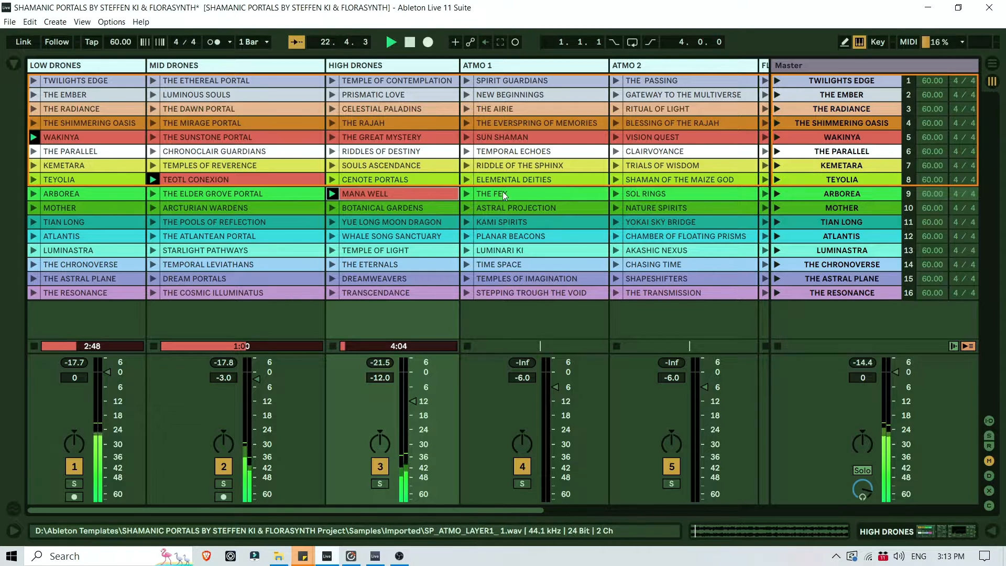
Stop playback and browse the SOUNDHEALING folder in ABLETON PROJECTS to expand the Cultivating Trust Project.
{"action": "left_click", "coordinate": [410, 43]}
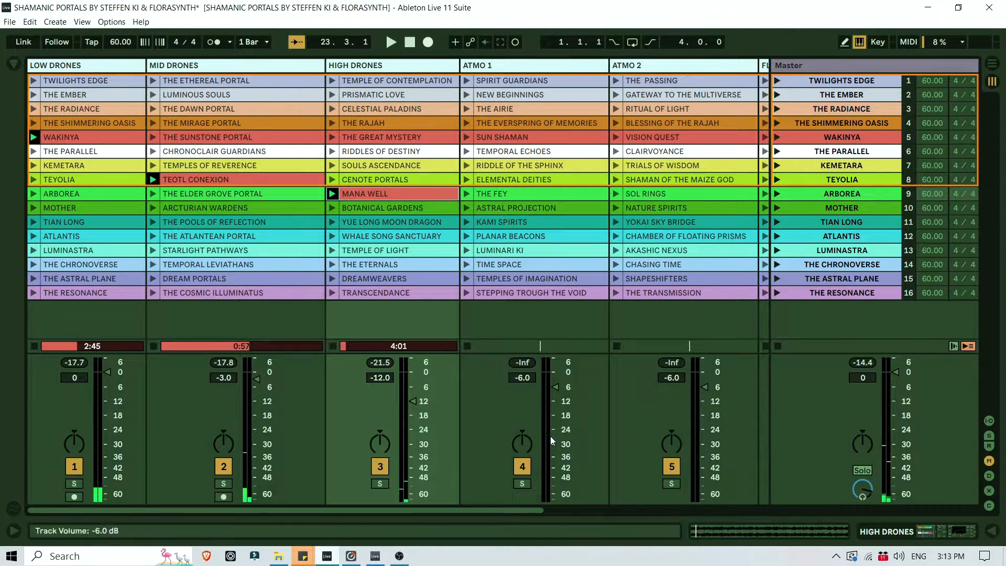
{"action": "left_click_drag", "start_coordinate": [510, 512], "coordinate": [386, 509]}
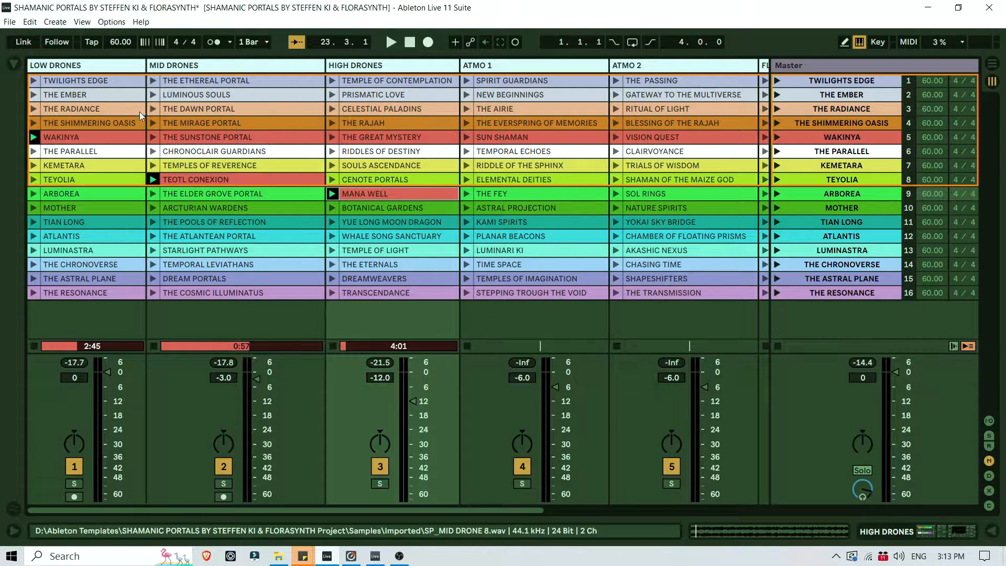
{"action": "left_click", "coordinate": [13, 64]}
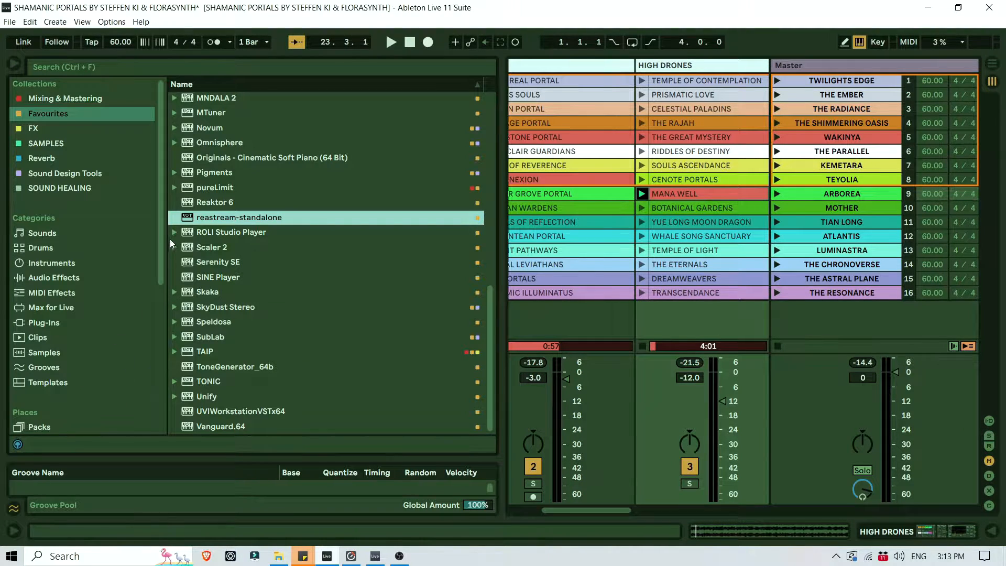
{"action": "left_click_drag", "start_coordinate": [160, 240], "coordinate": [159, 452]}
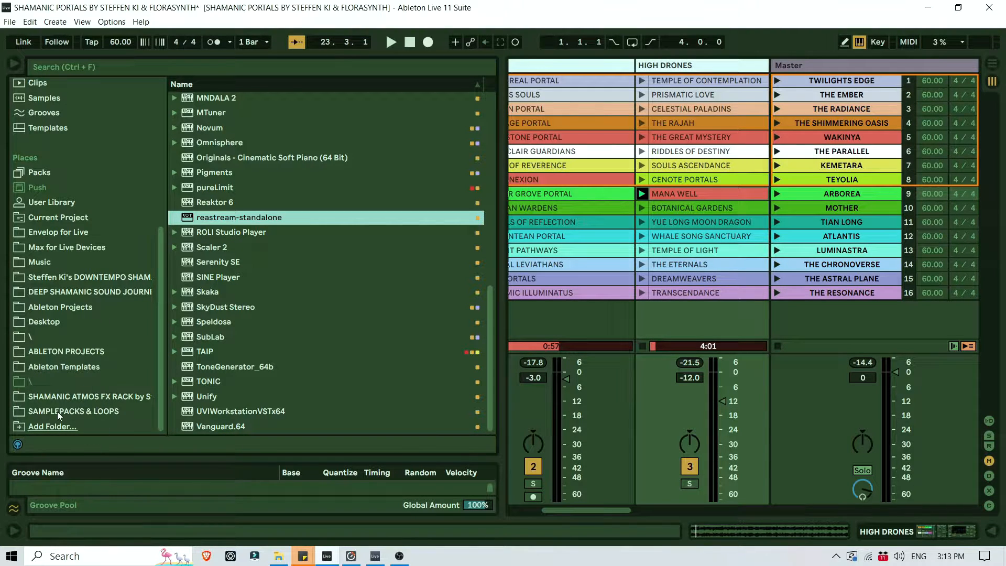
{"action": "left_click", "coordinate": [71, 351]}
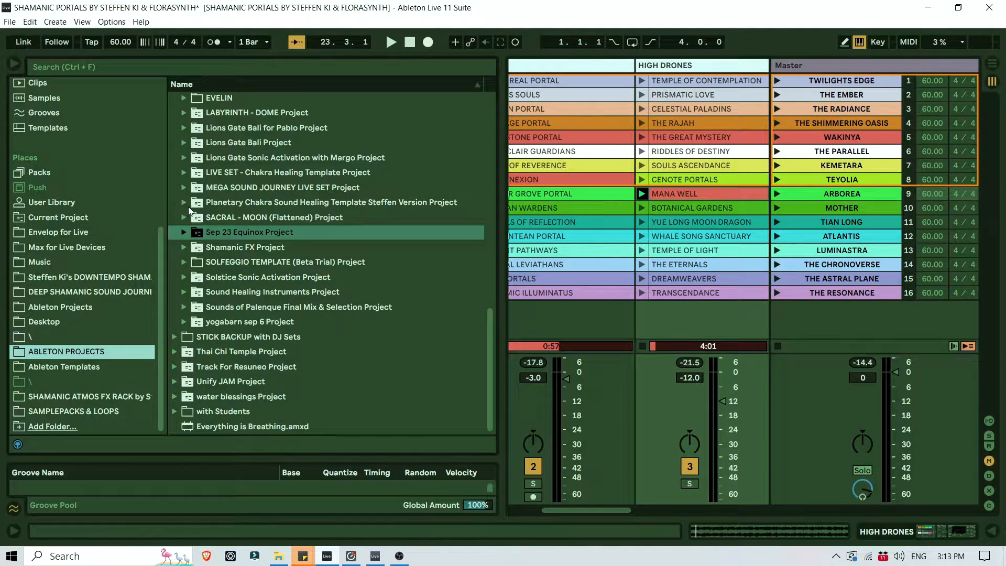
{"action": "scroll", "coordinate": [224, 288], "scroll_direction": "up", "scroll_amount": 3}
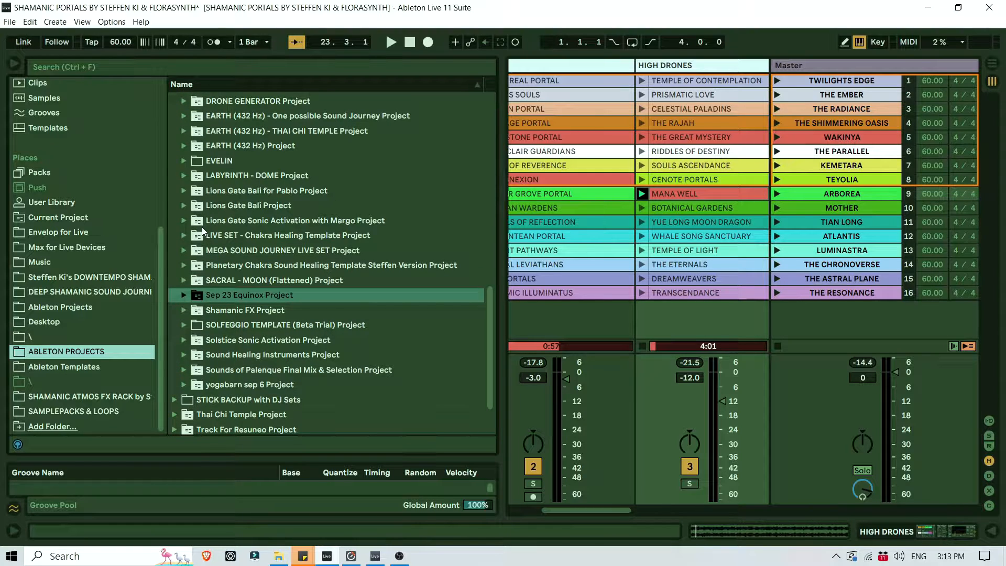
{"action": "scroll", "coordinate": [202, 227], "scroll_direction": "down", "scroll_amount": 3}
{"action": "scroll", "coordinate": [201, 226], "scroll_direction": "up", "scroll_amount": 15}
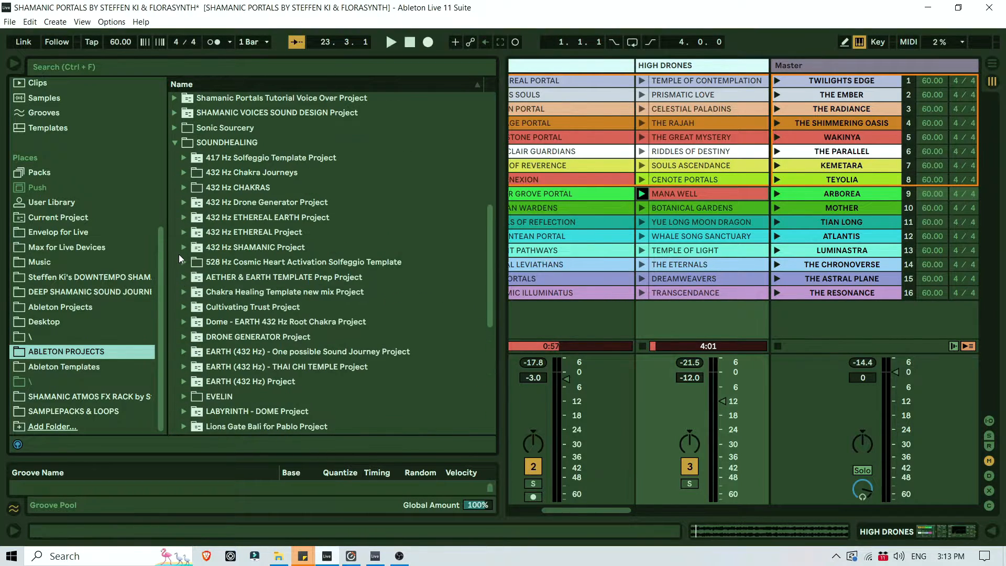
{"action": "scroll", "coordinate": [178, 253], "scroll_direction": "up", "scroll_amount": 3}
{"action": "scroll", "coordinate": [224, 295], "scroll_direction": "down", "scroll_amount": 9}
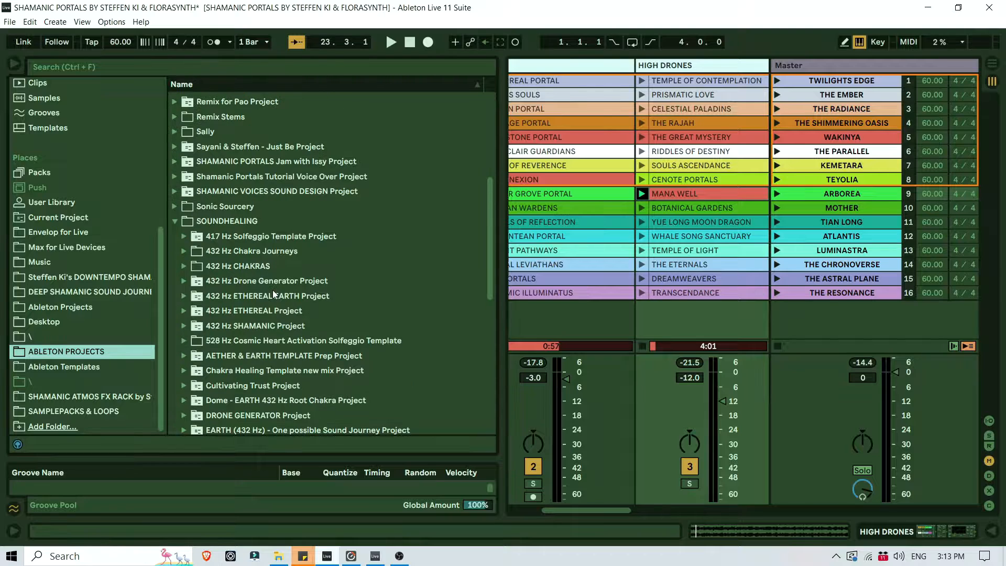
{"action": "scroll", "coordinate": [328, 296], "scroll_direction": "down", "scroll_amount": 7}
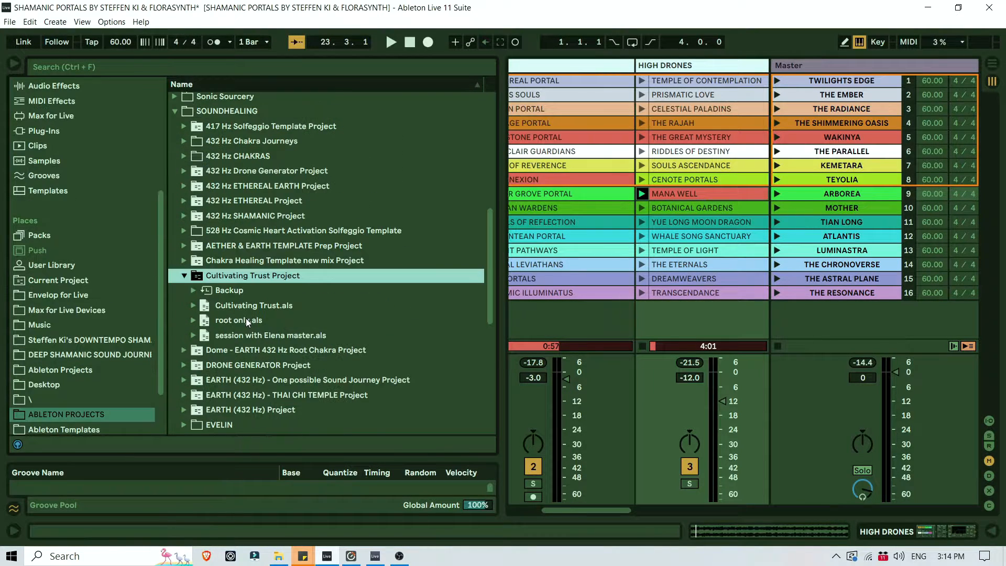
Load the Root group track from root only.als into the current set.
{"action": "left_click", "coordinate": [247, 319]}
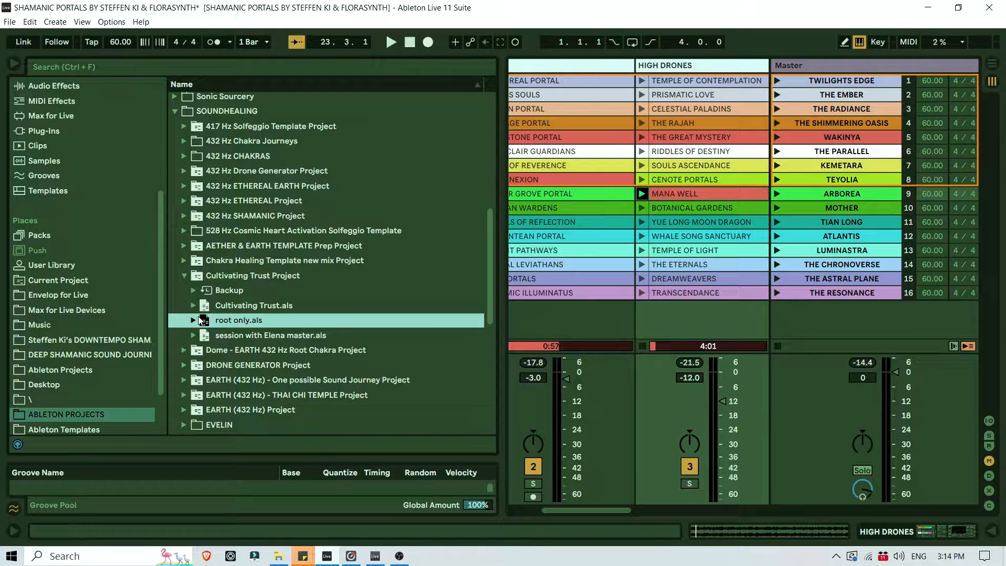
{"action": "left_click", "coordinate": [192, 321]}
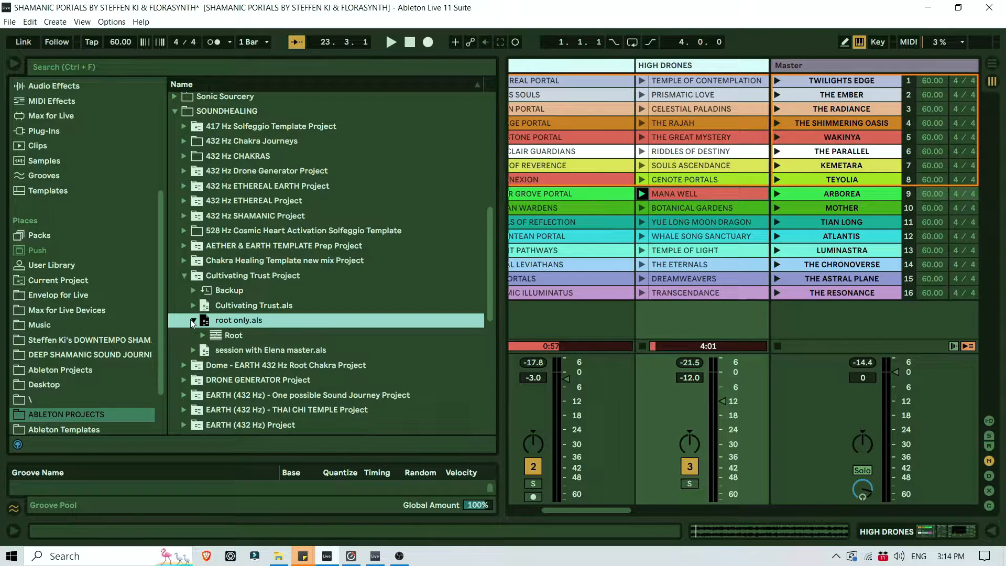
{"action": "double_click", "coordinate": [231, 336]}
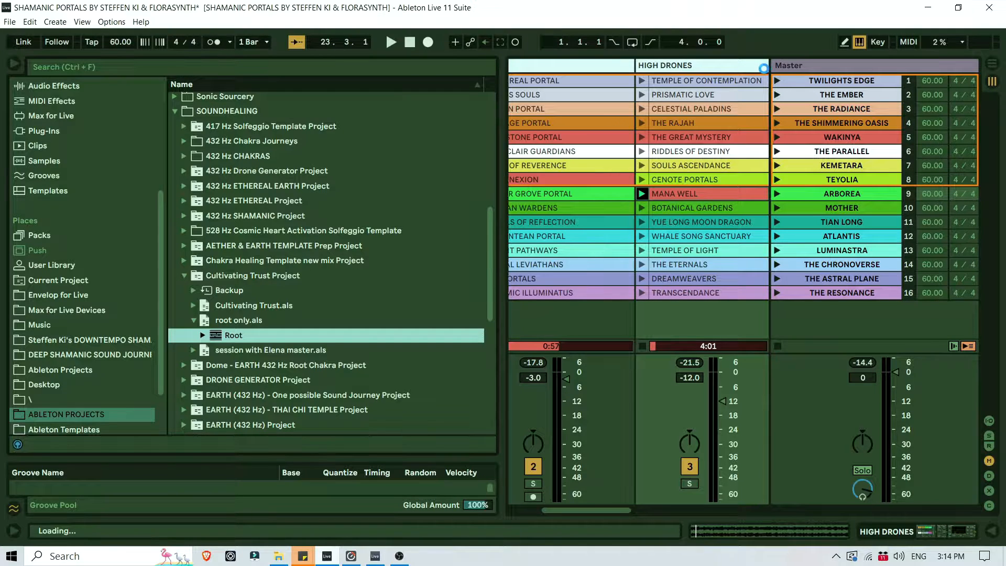
Hide the browser and delete the original six tracks from LOW DRONES through FLORA & FAUNA.
{"action": "left_click", "coordinate": [14, 65]}
{"action": "left_click_drag", "start_coordinate": [574, 510], "coordinate": [51, 435]}
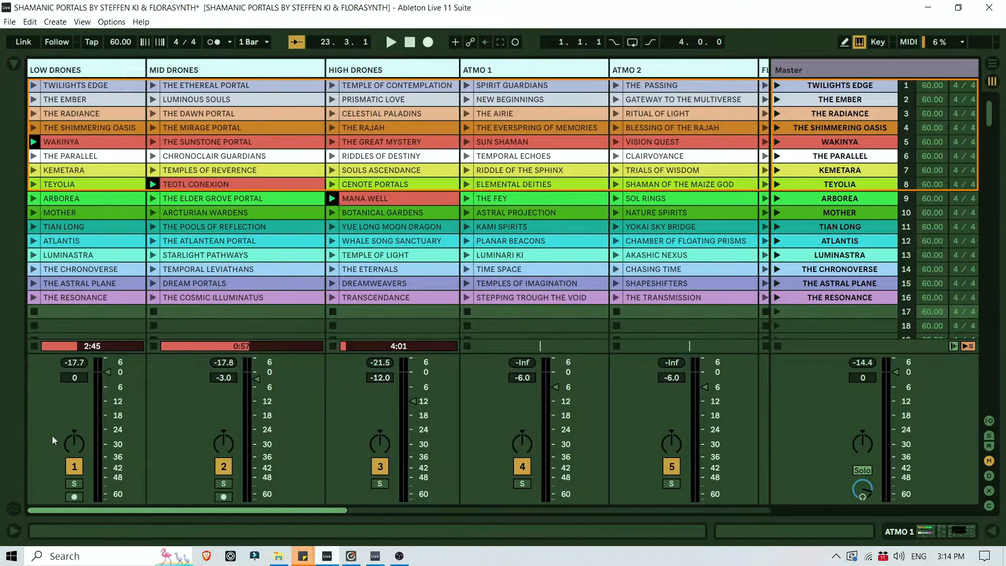
{"action": "left_click", "coordinate": [52, 436]}
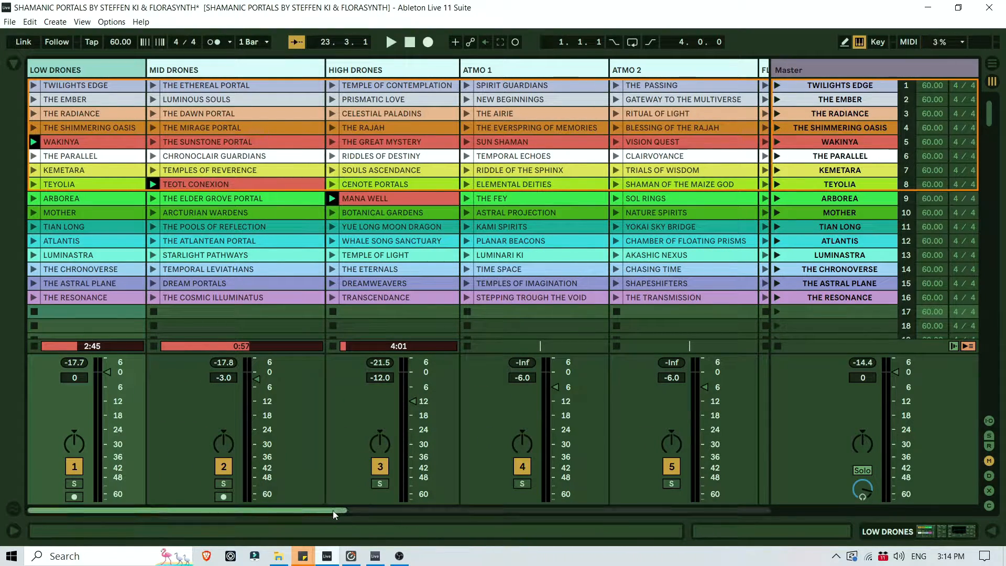
{"action": "left_click_drag", "start_coordinate": [332, 510], "coordinate": [438, 514]}
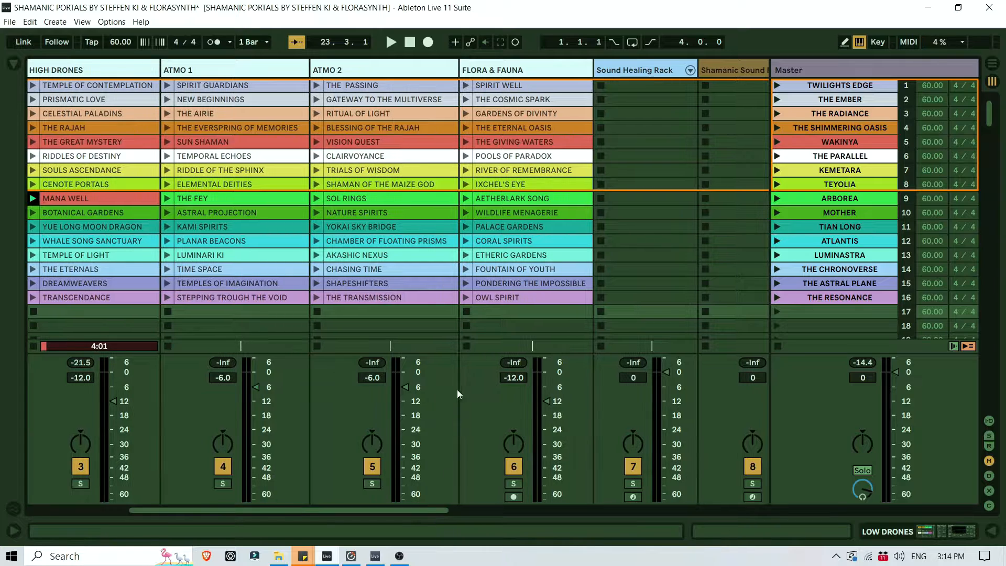
{"action": "left_click", "coordinate": [523, 69]}
{"action": "left_click_drag", "start_coordinate": [413, 513], "coordinate": [143, 365]}
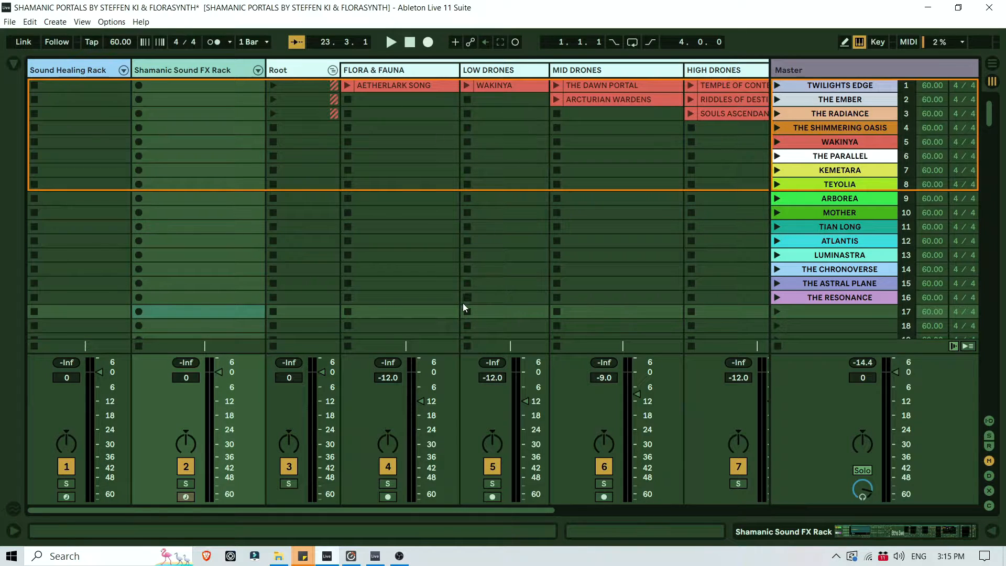
Go through the tracks in the Root group one by one, from FLORA & FAUNA to the second HIGH DRONES track.
{"action": "left_click", "coordinate": [426, 73]}
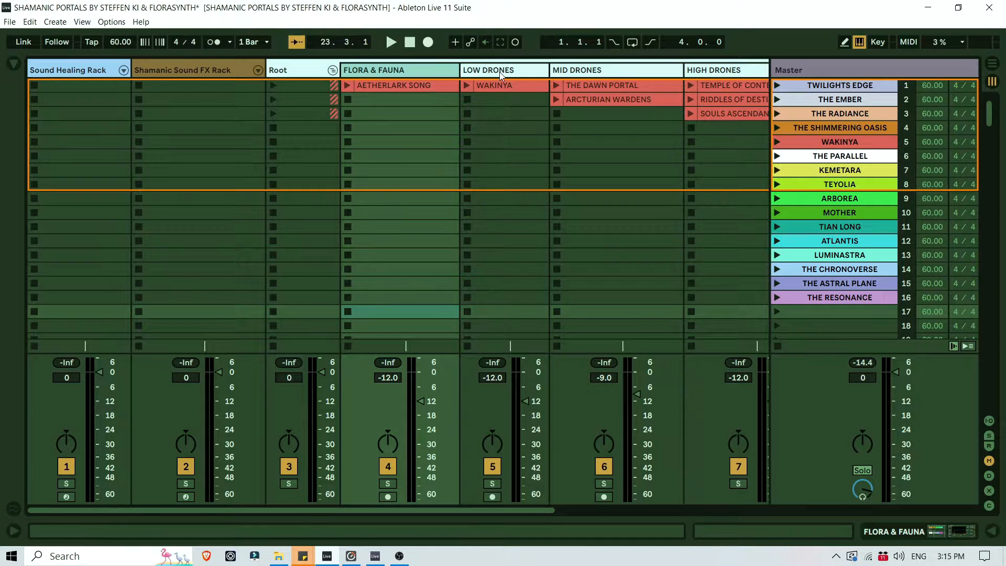
{"action": "left_click", "coordinate": [499, 71]}
{"action": "left_click", "coordinate": [586, 72]}
{"action": "left_click", "coordinate": [703, 72]}
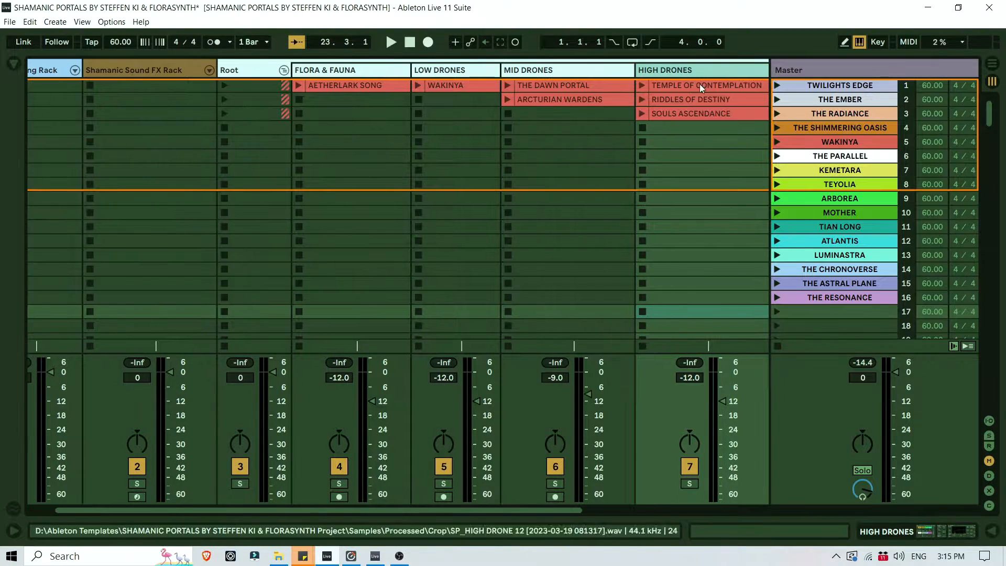
{"action": "left_click_drag", "start_coordinate": [570, 508], "coordinate": [803, 517]}
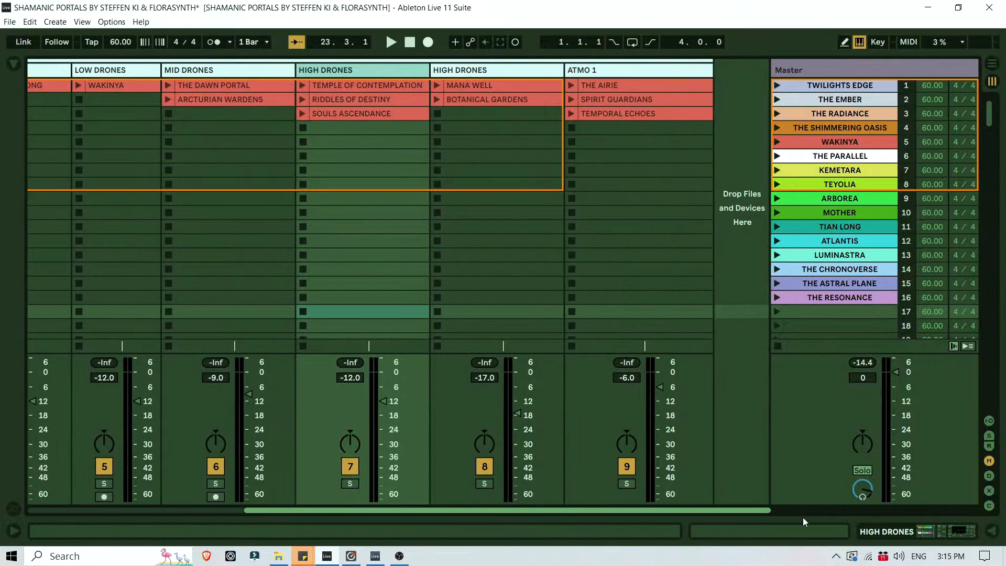
{"action": "left_click", "coordinate": [489, 74]}
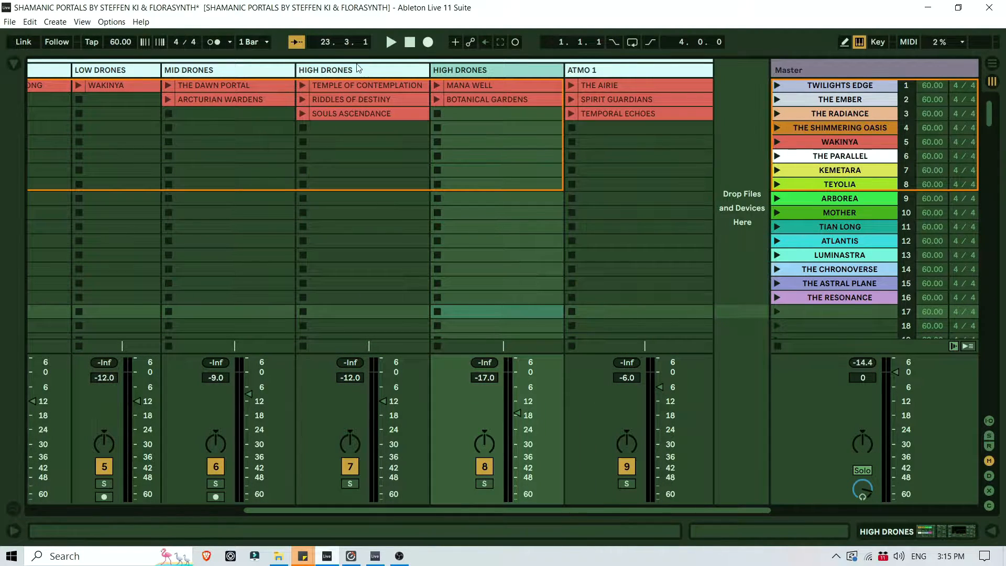
{"action": "left_click", "coordinate": [367, 72]}
Rename the second HIGH DRONES track to ATMO 1 and the track after it to ATMO 2.
{"action": "left_click", "coordinate": [499, 67]}
{"action": "right_click", "coordinate": [499, 67]}
{"action": "left_click", "coordinate": [532, 130]}
{"action": "type", "text": "ATMO 1"}
{"action": "key", "text": "Tab"}
{"action": "type", "text": "ATMO 2"}
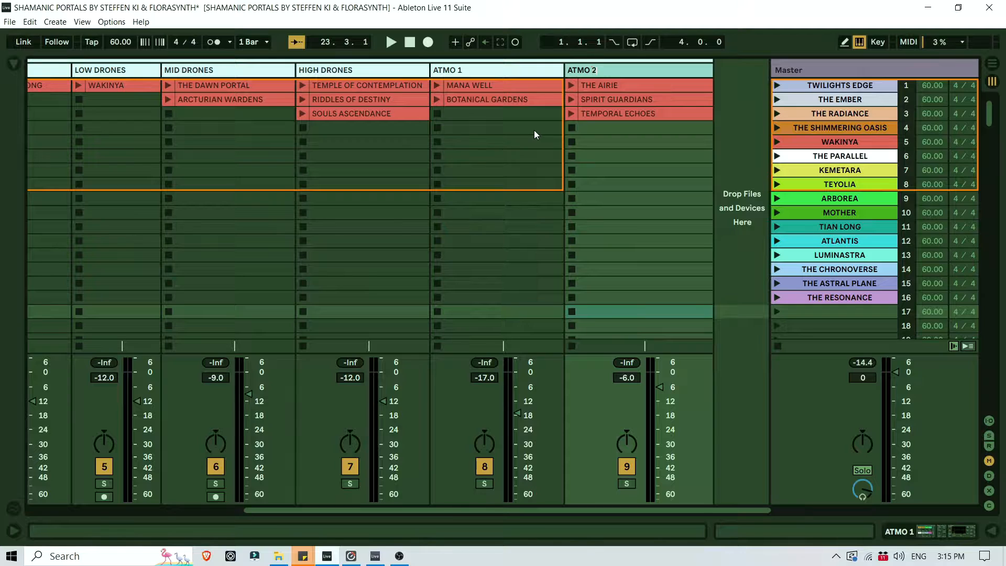
{"action": "key", "text": "Return"}
Launch the AETHERLARK SONG clip on the FLORA & FAUNA track in the Root group.
{"action": "left_click_drag", "start_coordinate": [731, 511], "coordinate": [496, 514]}
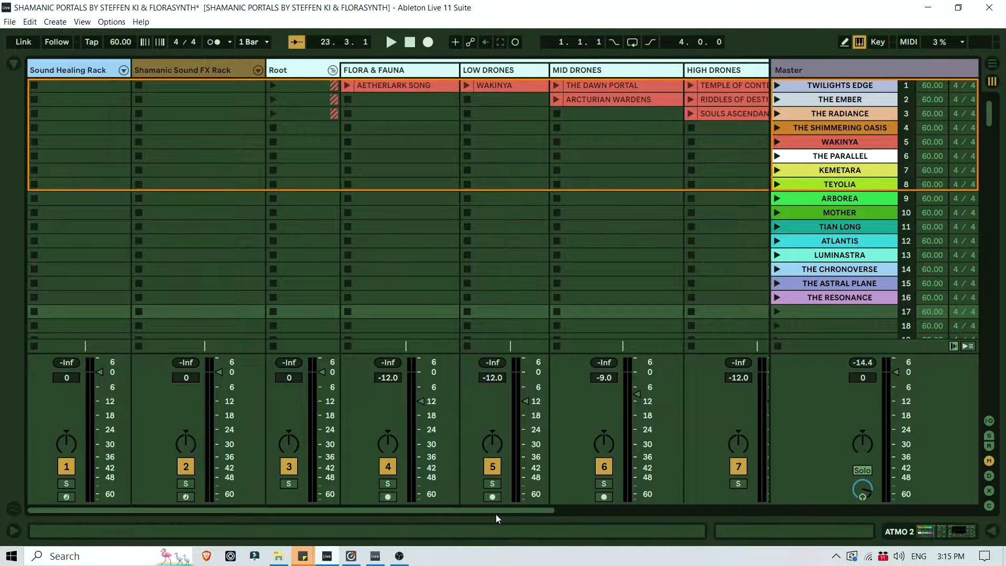
{"action": "left_click", "coordinate": [346, 86]}
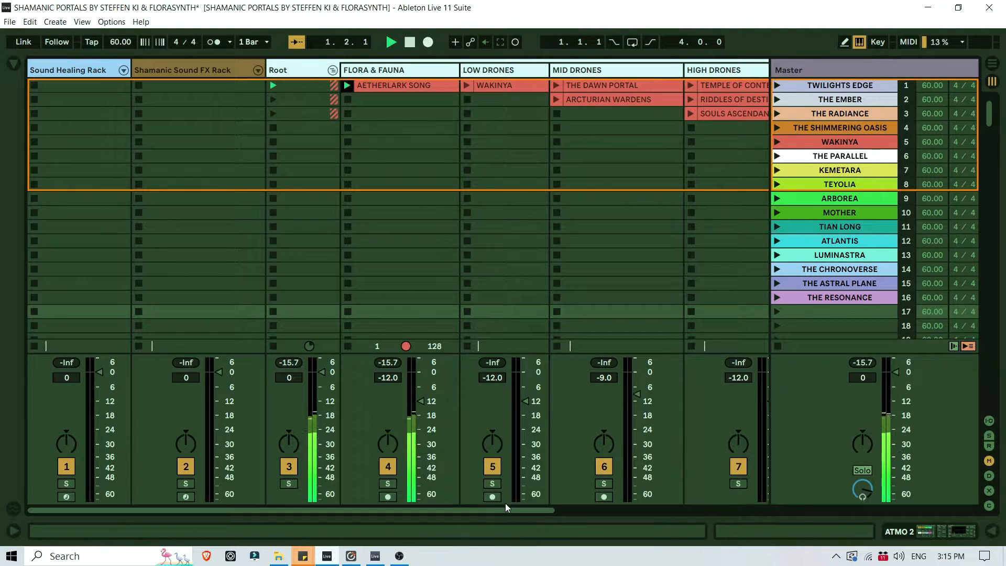
Launch the WAKINYA clip on the LOW DRONES track and raise the track volume to -6.0 dB.
{"action": "left_click_drag", "start_coordinate": [507, 506], "coordinate": [610, 508]}
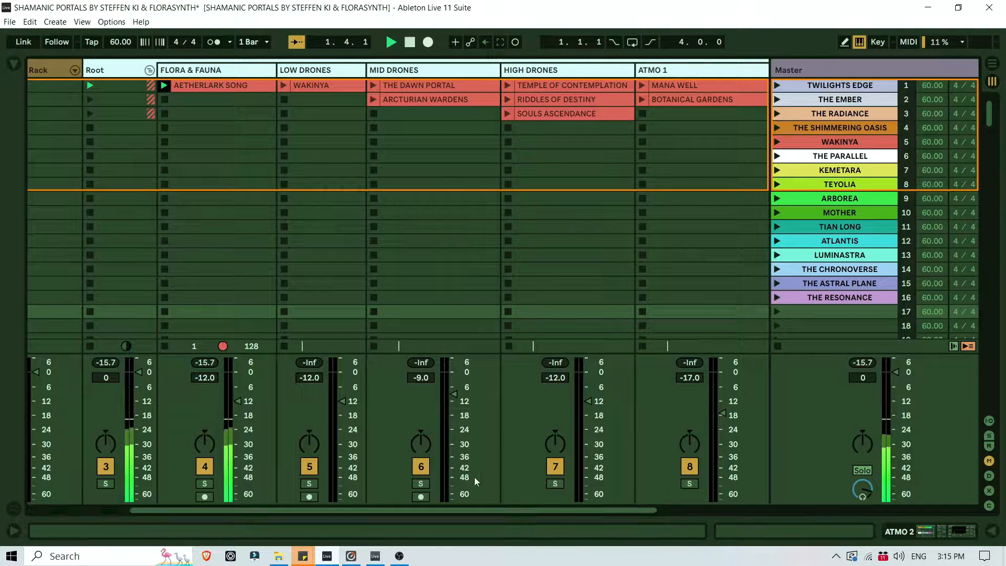
{"action": "left_click", "coordinate": [283, 85]}
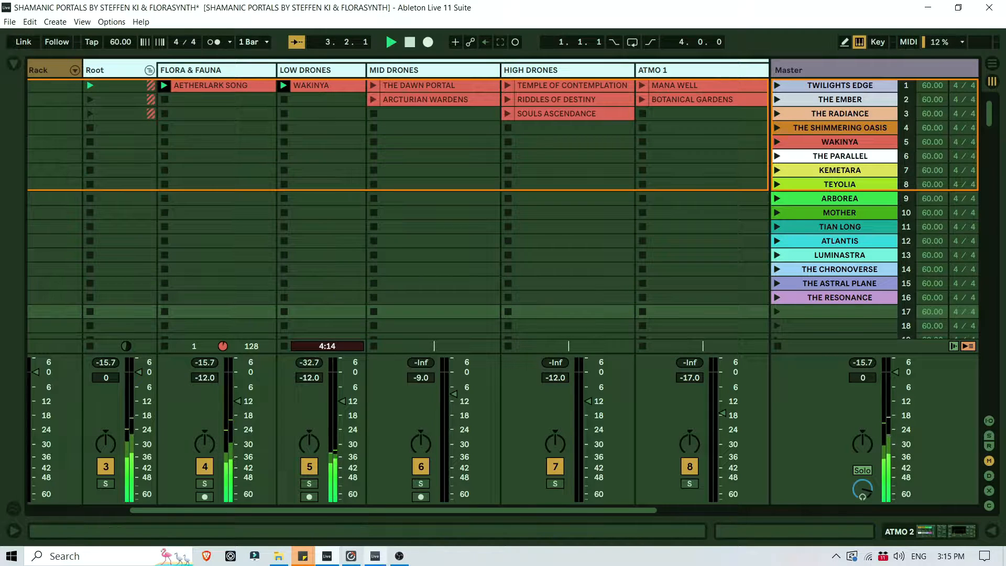
{"action": "left_click_drag", "start_coordinate": [345, 401], "coordinate": [344, 387]}
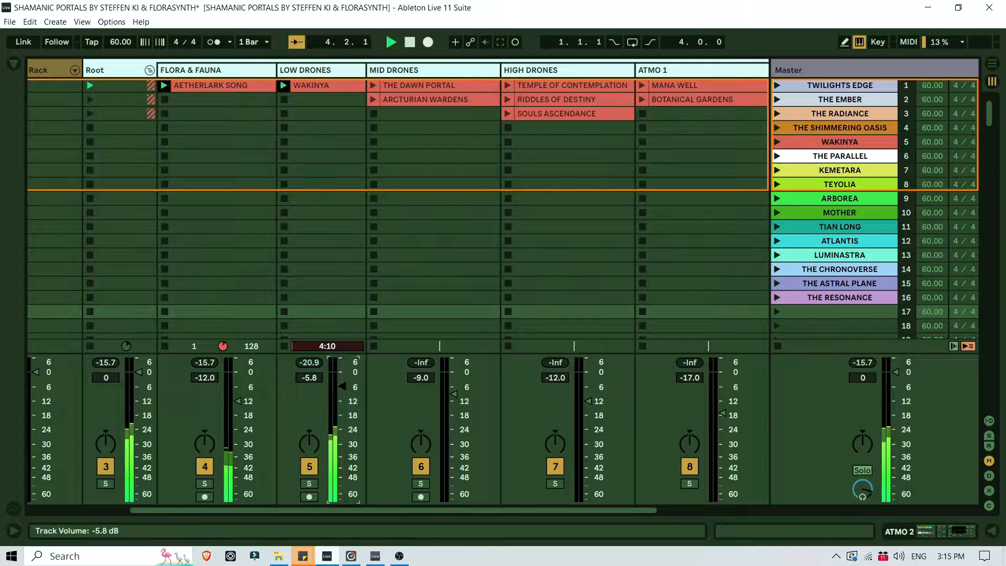
{"action": "left_click_drag", "start_coordinate": [343, 388], "coordinate": [342, 387]}
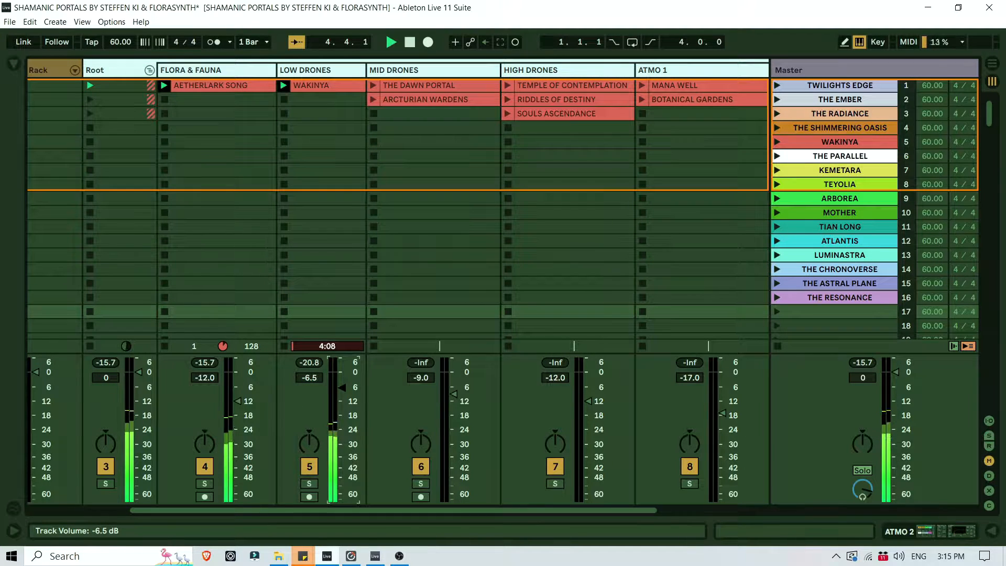
Launch THE DAWN PORTAL on the MID DRONES track and raise the track volume to -6.0 dB.
{"action": "left_click", "coordinate": [375, 86]}
{"action": "left_click", "coordinate": [429, 71]}
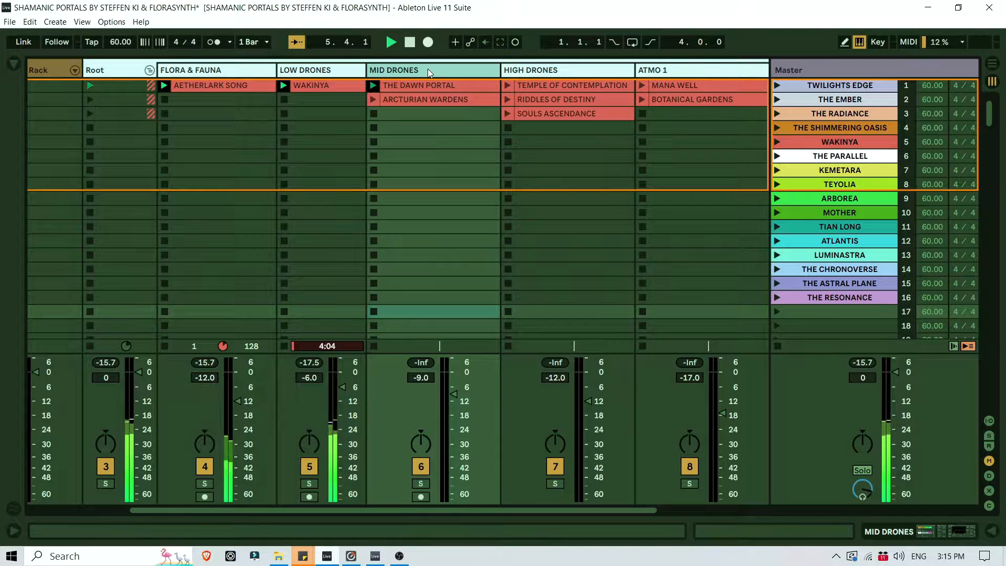
{"action": "left_click_drag", "start_coordinate": [453, 393], "coordinate": [455, 388]}
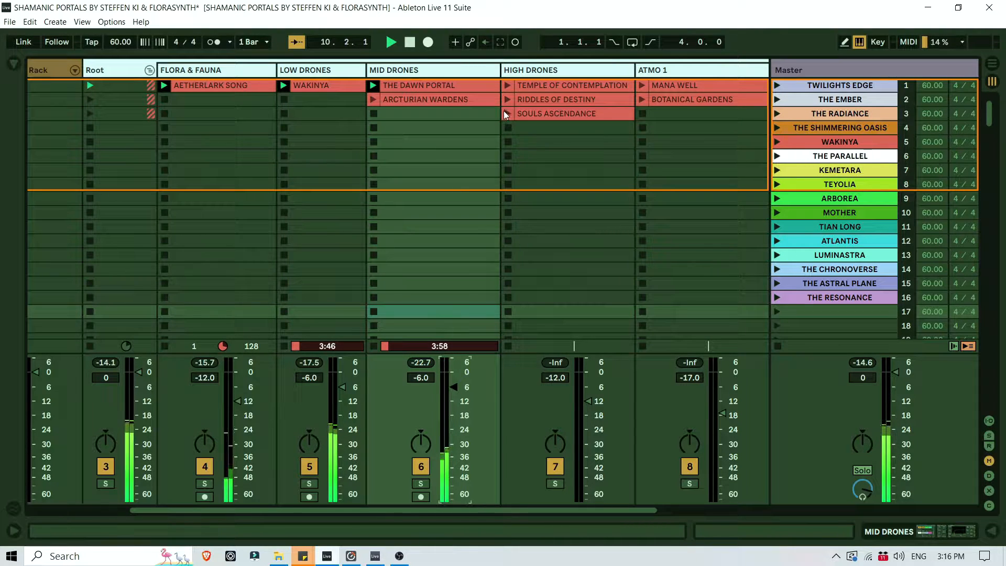
Launch TEMPLE OF CONTEMPLATION with HIGH DRONES at -15.0 dB and MANA WELL with ATMO 1 at -9.0 dB.
{"action": "left_click", "coordinate": [504, 86]}
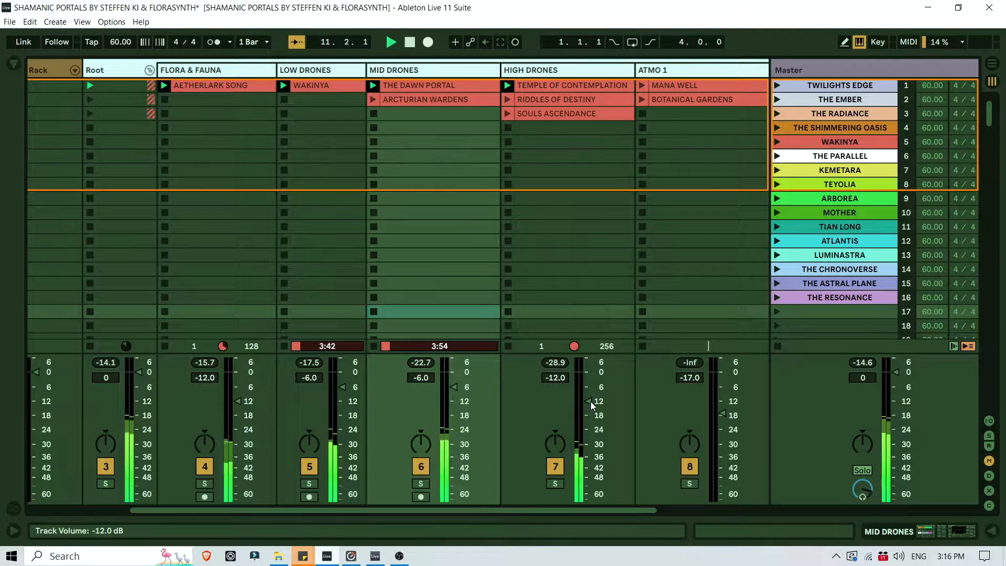
{"action": "left_click_drag", "start_coordinate": [590, 402], "coordinate": [590, 410]}
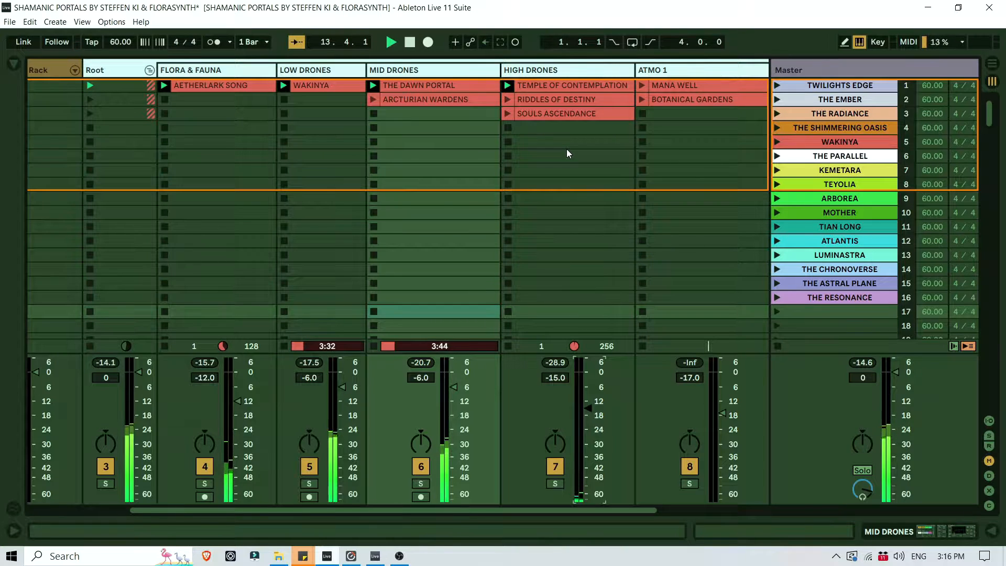
{"action": "left_click", "coordinate": [641, 85]}
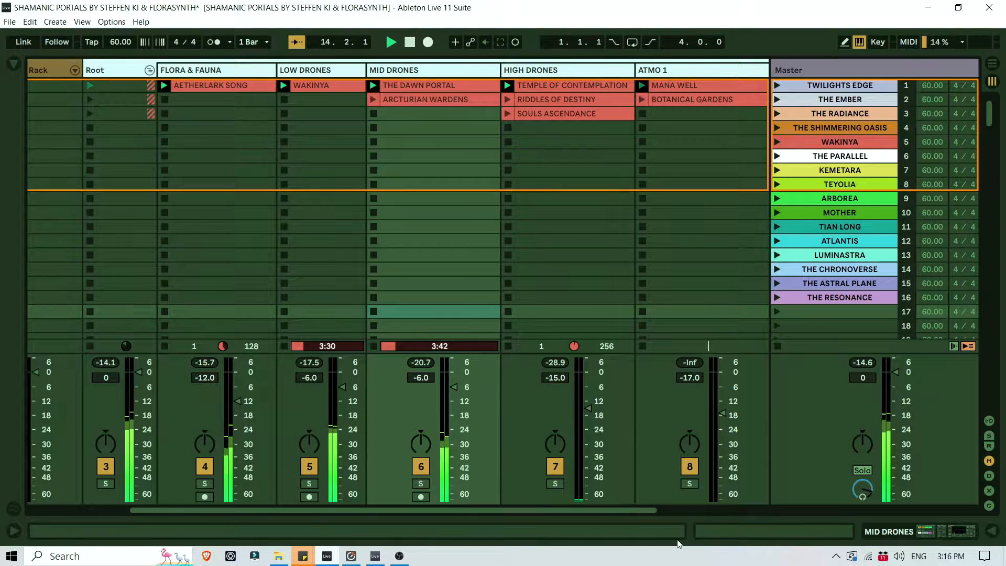
{"action": "left_click_drag", "start_coordinate": [632, 510], "coordinate": [722, 511]}
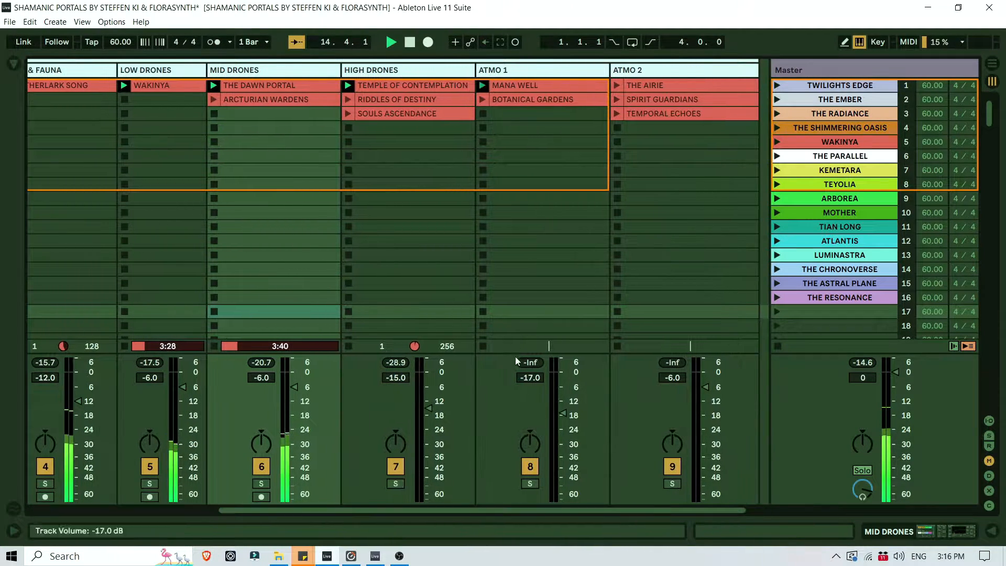
{"action": "left_click_drag", "start_coordinate": [543, 379], "coordinate": [543, 352]}
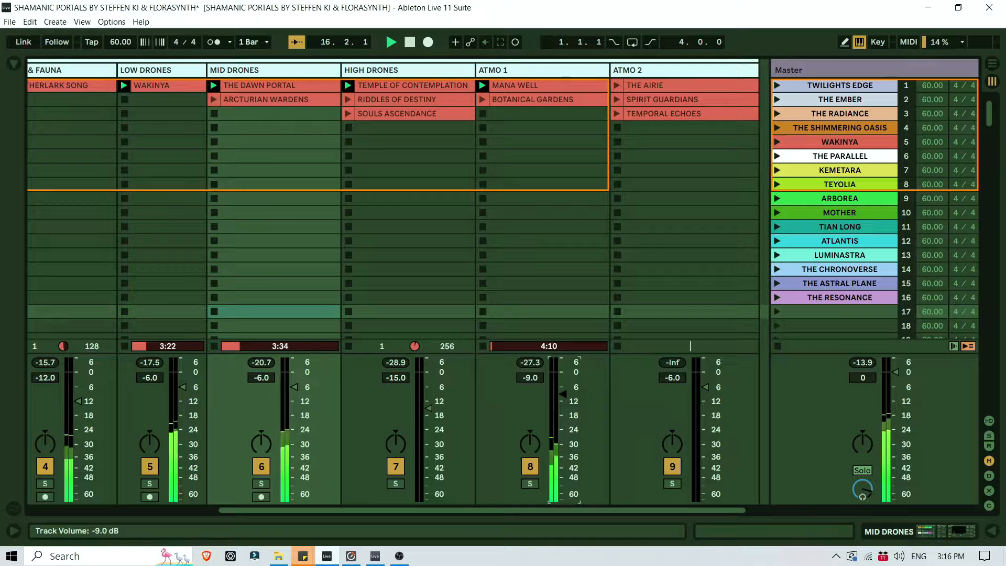
{"action": "left_click", "coordinate": [539, 84]}
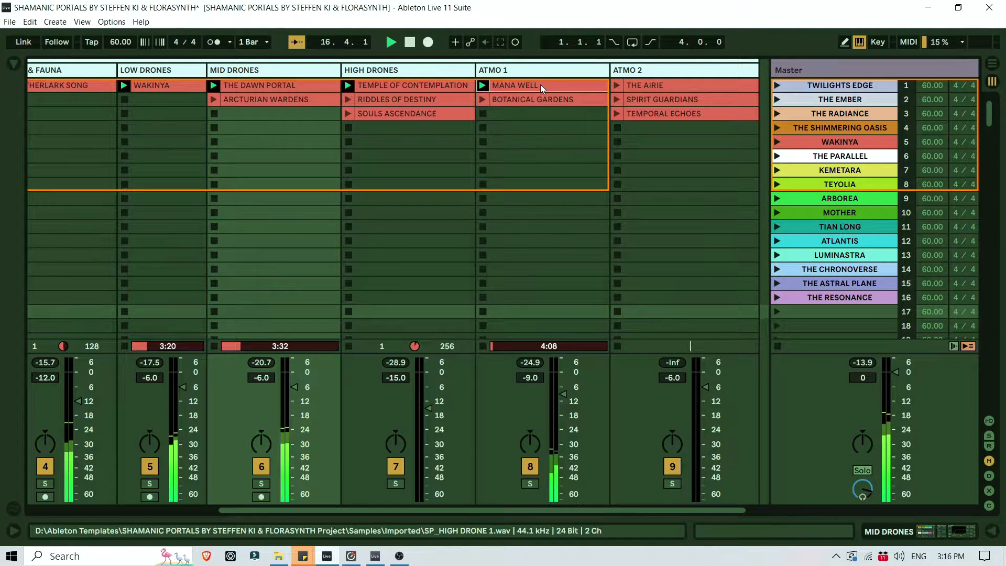
Launch THE AIRIE on the ATMO 2 track and lower the track volume to -9.0 dB.
{"action": "left_click", "coordinate": [700, 83]}
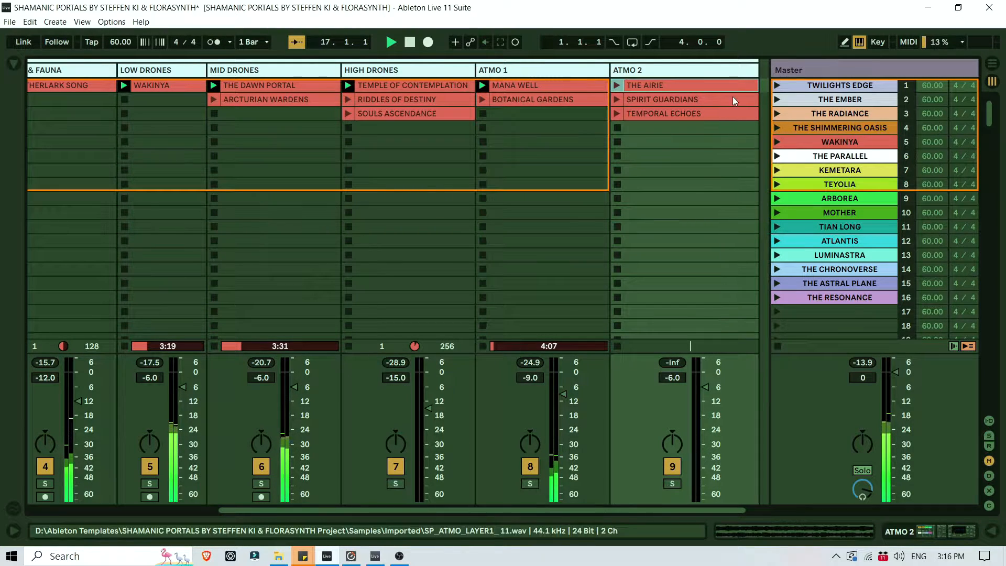
{"action": "left_click", "coordinate": [616, 85]}
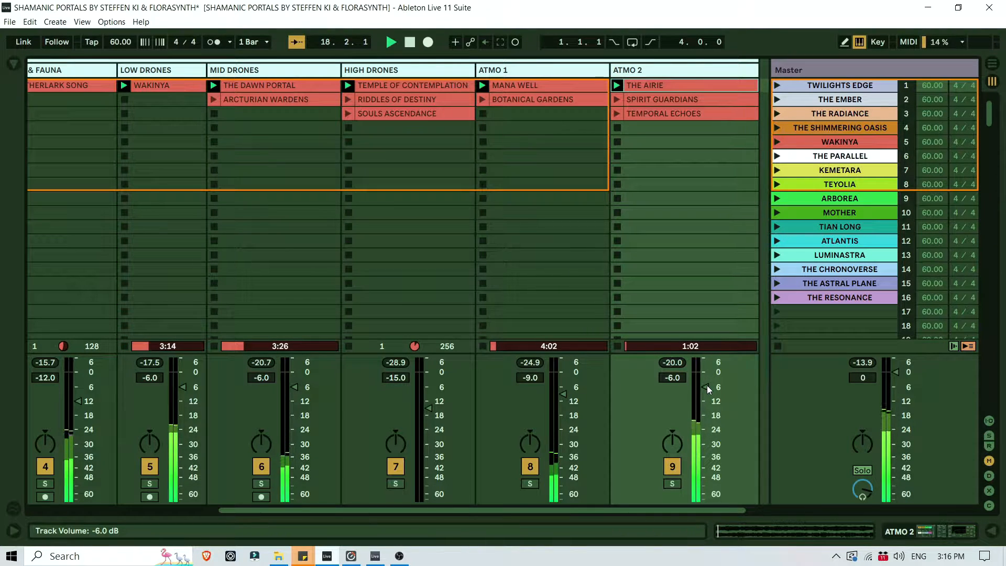
{"action": "left_click_drag", "start_coordinate": [707, 385], "coordinate": [706, 393]}
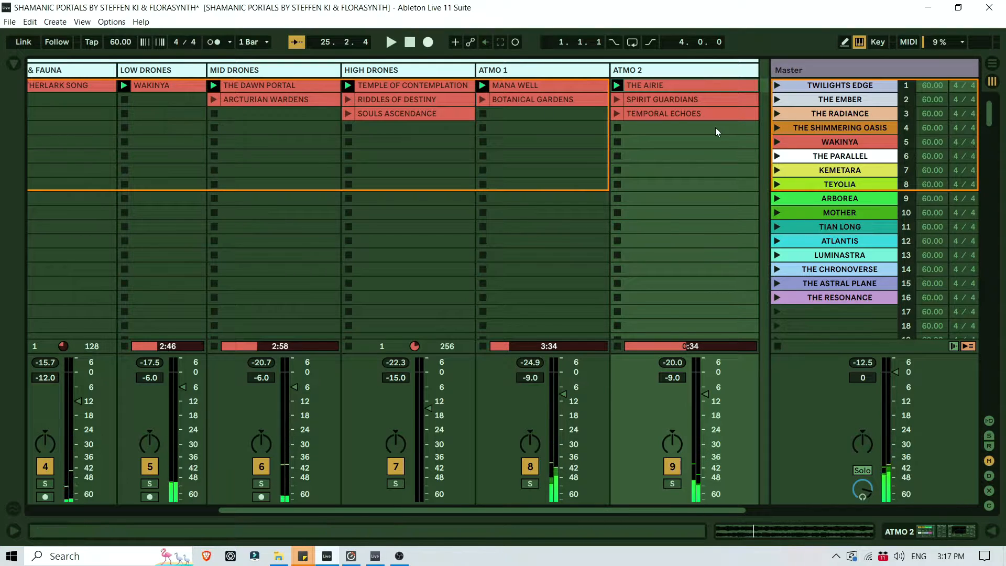
Insert seven empty scenes between TWILIGHTS EDGE and THE EMBER.
{"action": "left_click", "coordinate": [840, 85]}
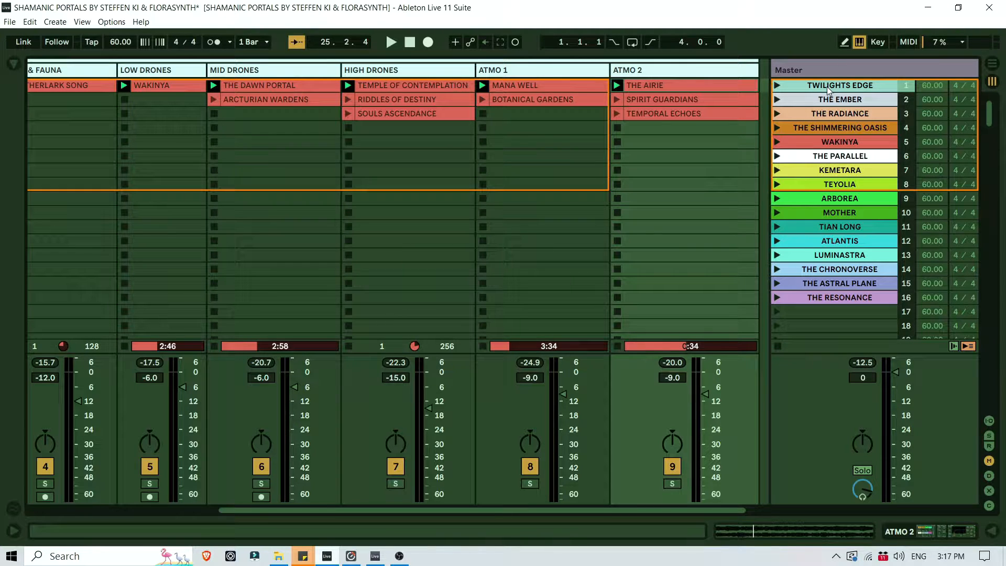
{"action": "key", "text": "ctrl+i"}
{"action": "key", "text": "ctrl+i"}
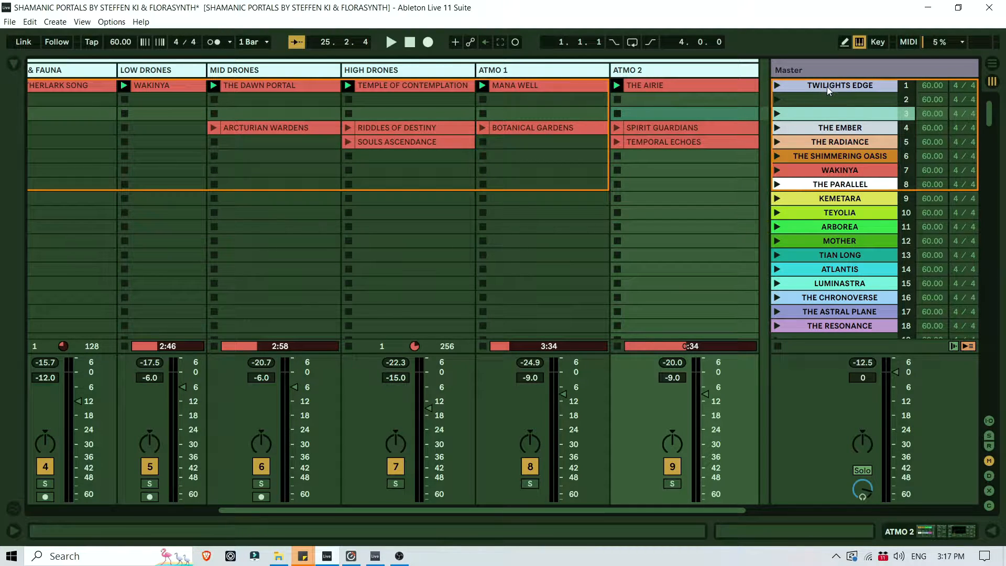
{"action": "key", "text": "ctrl+i"}
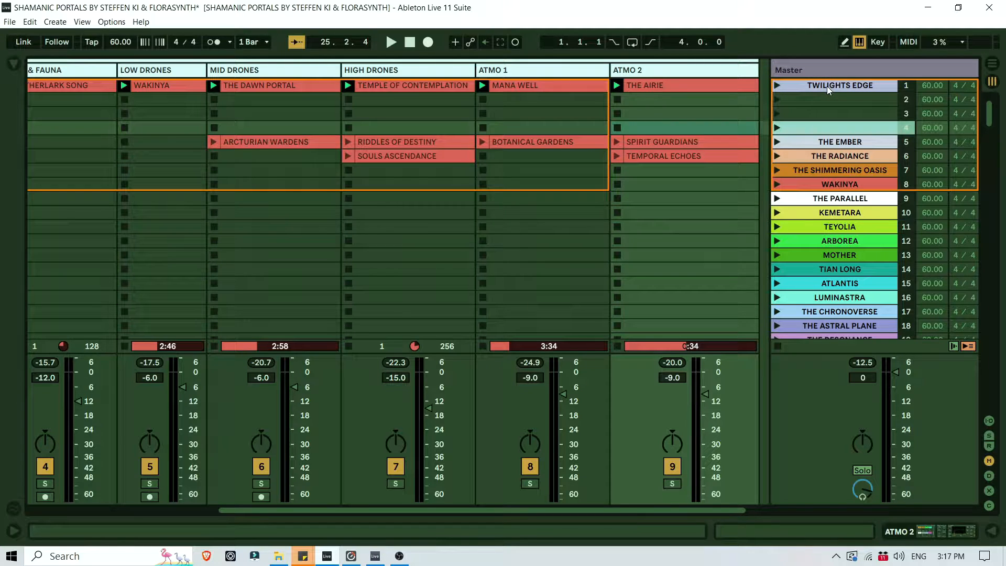
{"action": "key", "text": "ctrl+i"}
{"action": "key", "text": "ctrl+i"}
{"action": "key", "text": "ctrl+i"}
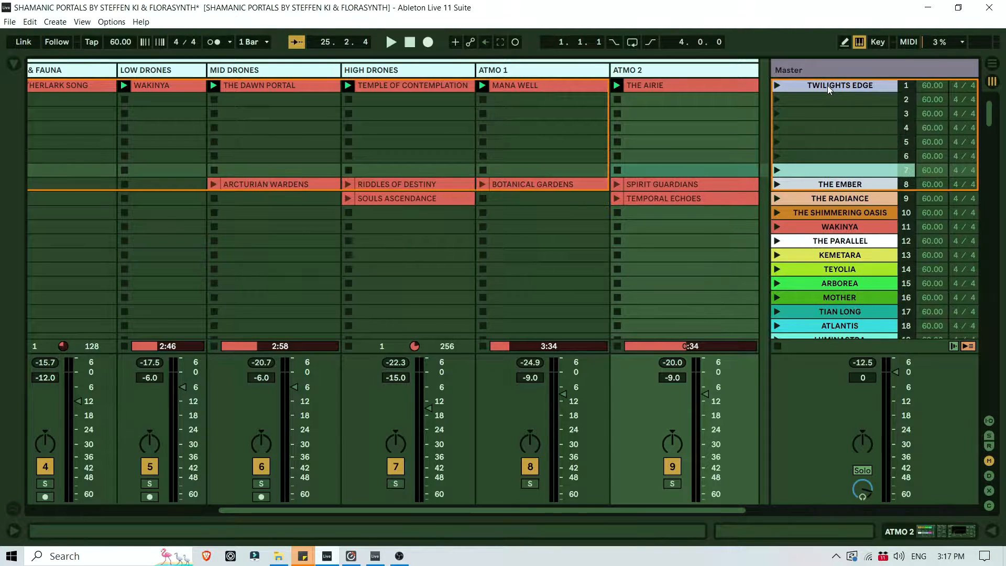
{"action": "key", "text": "ctrl+i"}
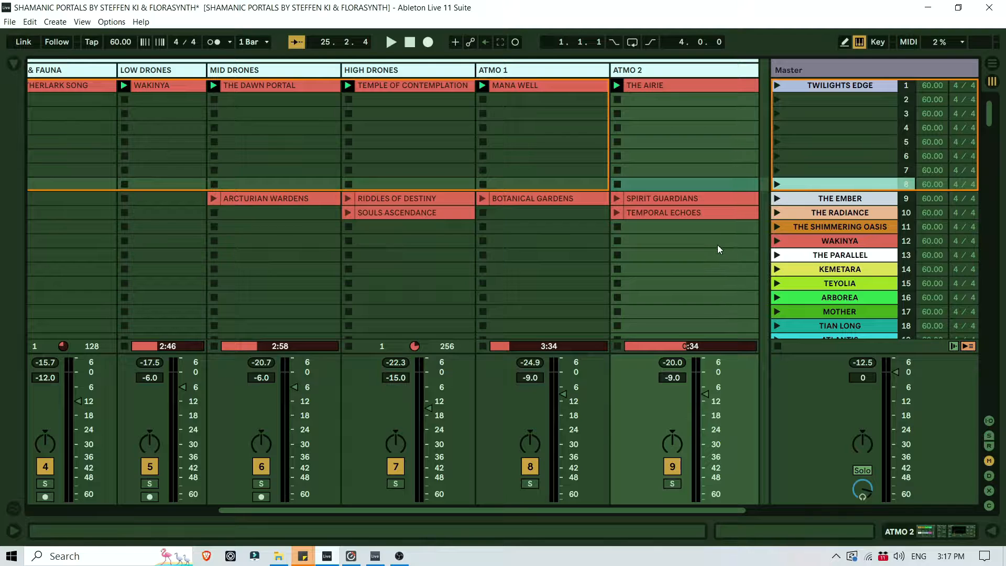
Bring the lower clips up directly beneath the first clip row and shift the whole clip block to scenes 2 to 4.
{"action": "left_click_drag", "start_coordinate": [718, 250], "coordinate": [206, 197]}
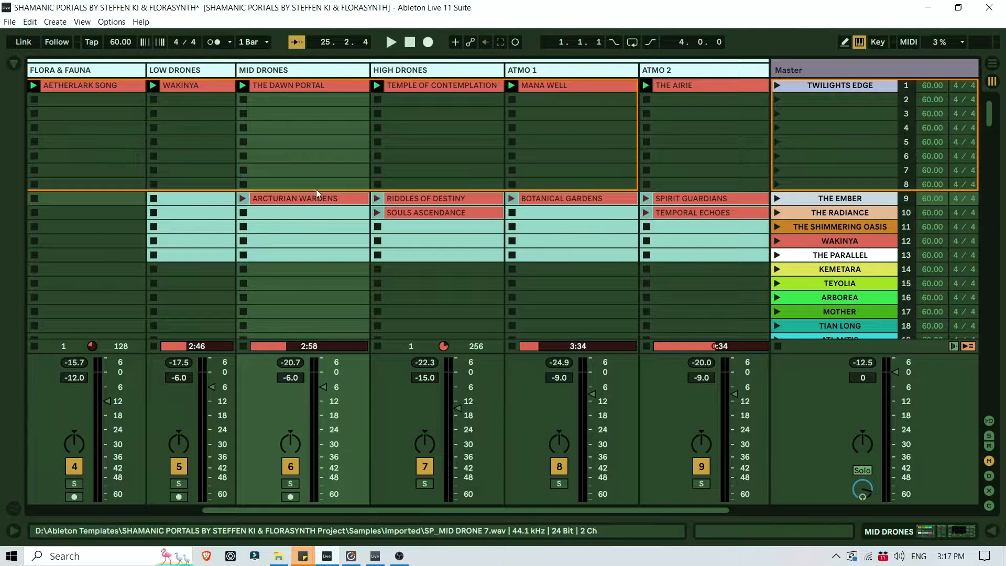
{"action": "left_click_drag", "start_coordinate": [316, 190], "coordinate": [327, 100]}
{"action": "left_click_drag", "start_coordinate": [725, 141], "coordinate": [4, 70]}
{"action": "left_click_drag", "start_coordinate": [93, 87], "coordinate": [92, 126]}
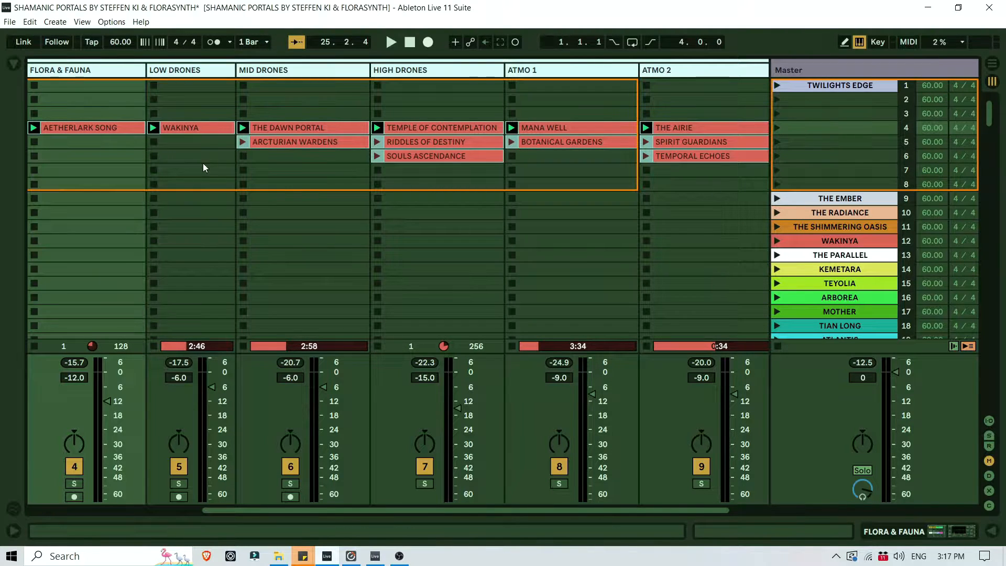
{"action": "left_click_drag", "start_coordinate": [89, 128], "coordinate": [89, 103]}
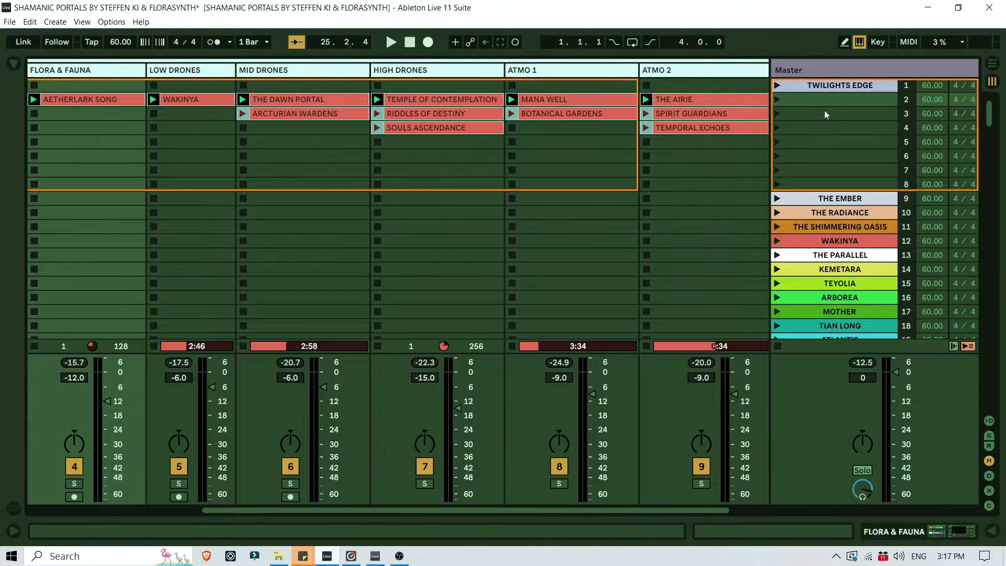
Move the TWILIGHTS EDGE scene below the clips and insert empty scenes above it until it sits at scene 16.
{"action": "left_click_drag", "start_coordinate": [819, 90], "coordinate": [819, 181]}
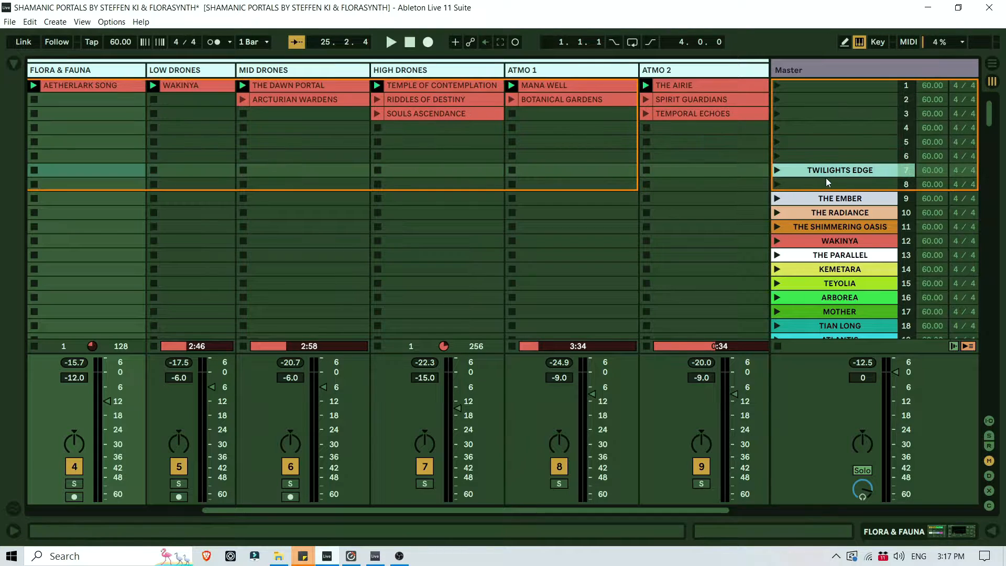
{"action": "left_click", "coordinate": [832, 133]}
{"action": "key", "text": "ctrl+i"}
{"action": "key", "text": "ctrl+i"}
{"action": "key", "text": "ctrl+i"}
{"action": "key", "text": "ctrl+i"}
{"action": "key", "text": "ctrl+i"}
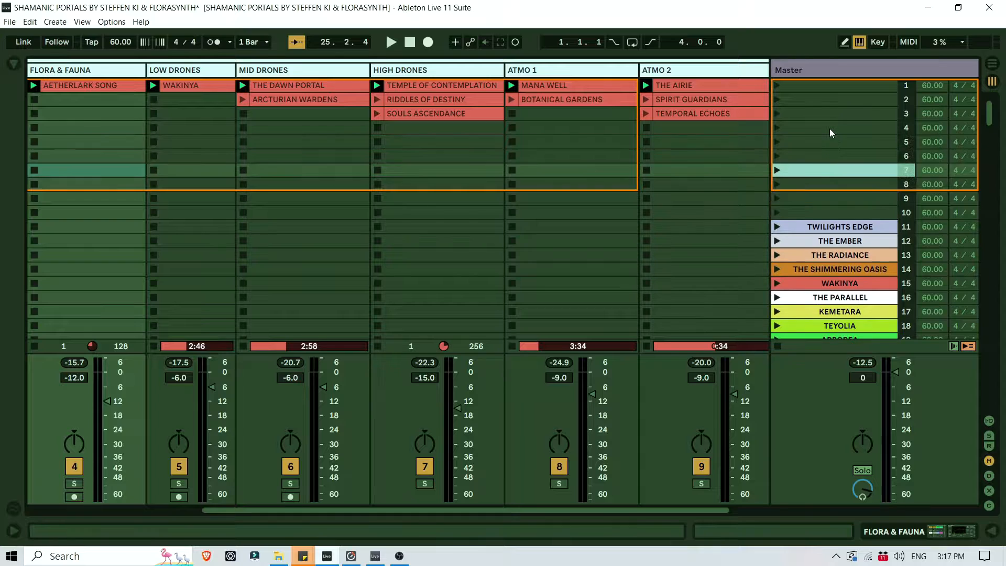
{"action": "key", "text": "ctrl+i"}
{"action": "key", "text": "ctrl+i"}
{"action": "key", "text": "ctrl+i"}
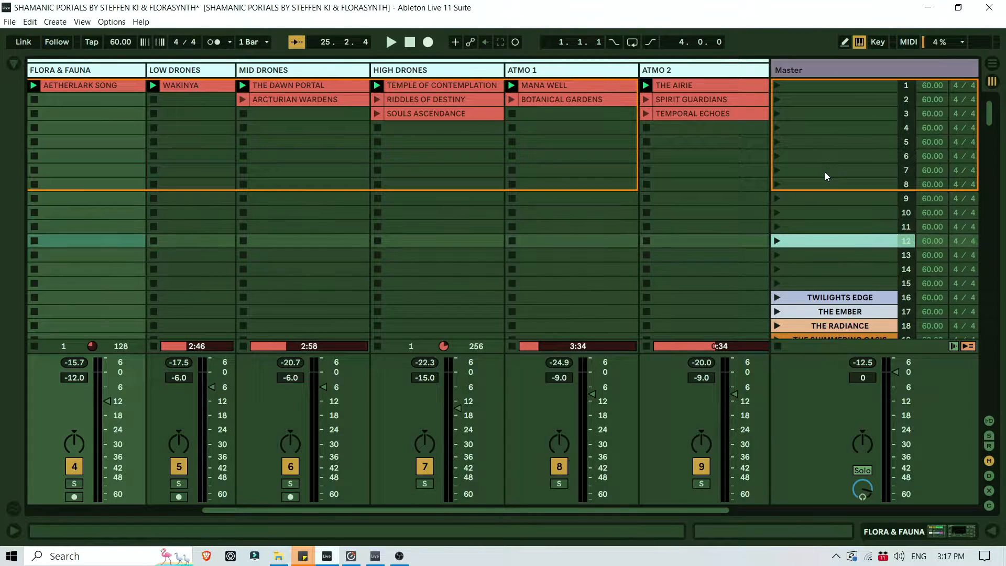
Return all tracks to the arrangement, and launch the second-row clips ARCTURIAN WARDENS, RIDDLES OF DESTINY, BOTANICAL GARDENS and SPIRIT GUARDIANS.
{"action": "left_click", "coordinate": [696, 140]}
{"action": "left_click", "coordinate": [820, 87]}
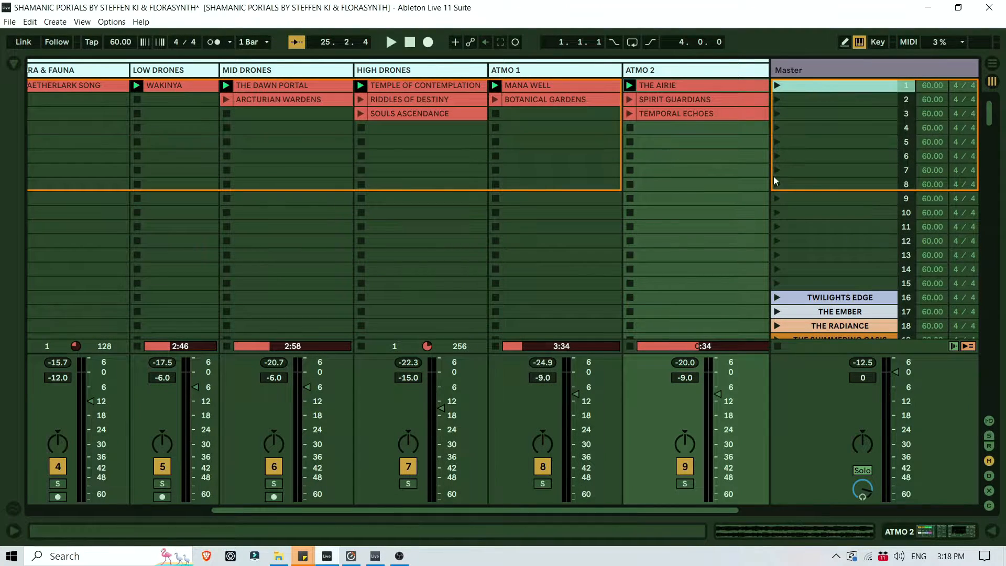
{"action": "left_click", "coordinate": [968, 346]}
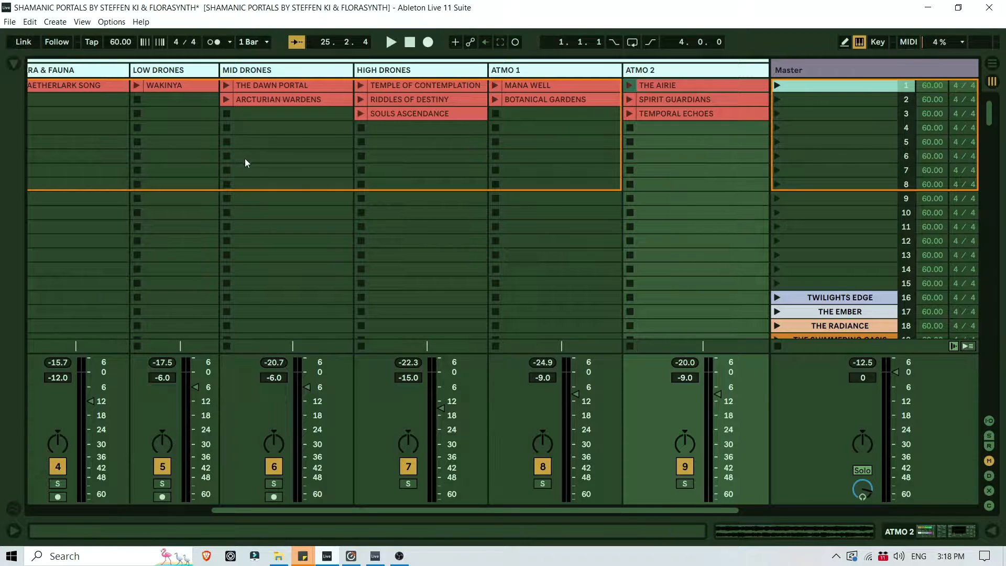
{"action": "left_click", "coordinate": [226, 99]}
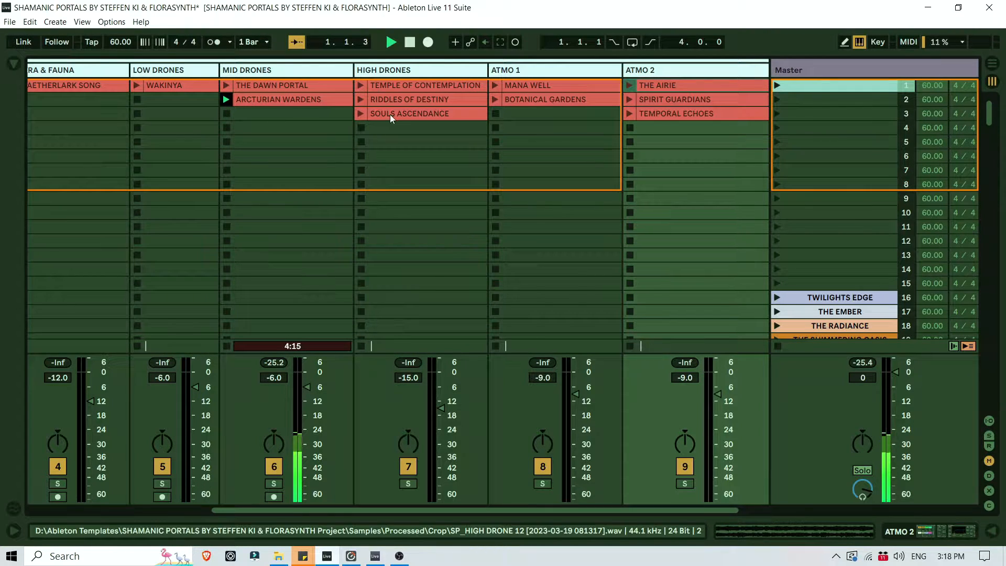
{"action": "left_click", "coordinate": [362, 100]}
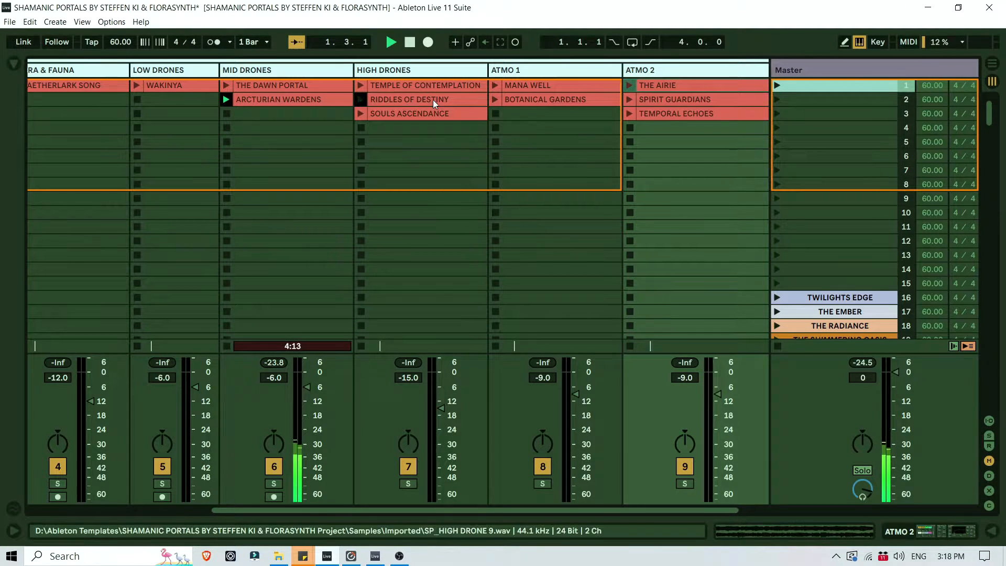
{"action": "left_click", "coordinate": [496, 100]}
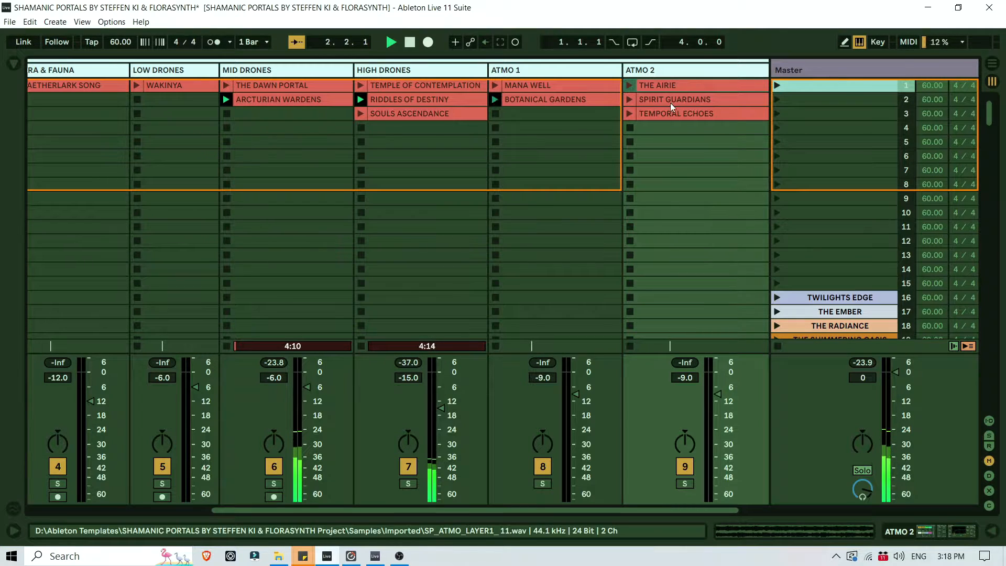
{"action": "left_click", "coordinate": [628, 100]}
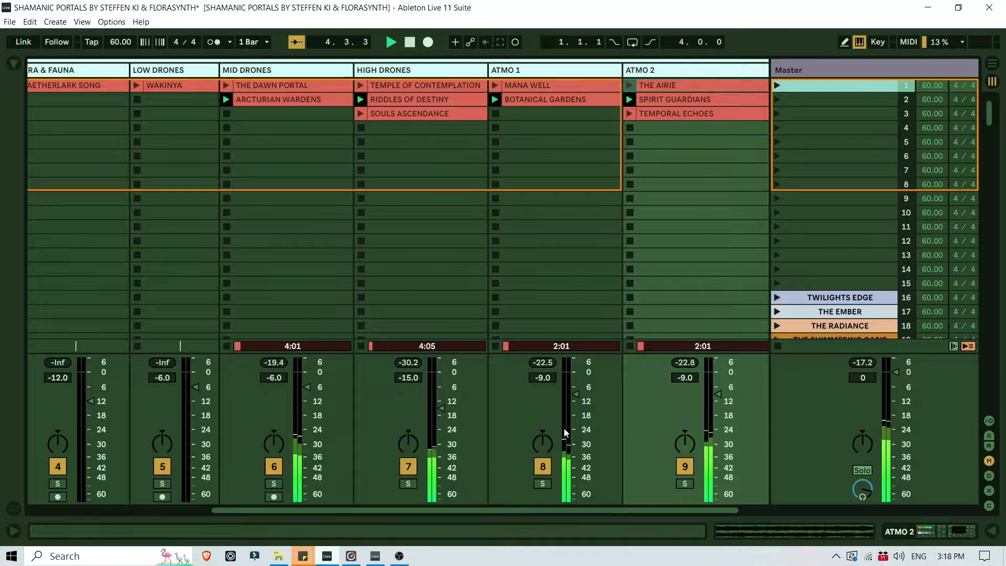
{"action": "scroll", "coordinate": [596, 175], "scroll_direction": "right", "scroll_amount": 2}
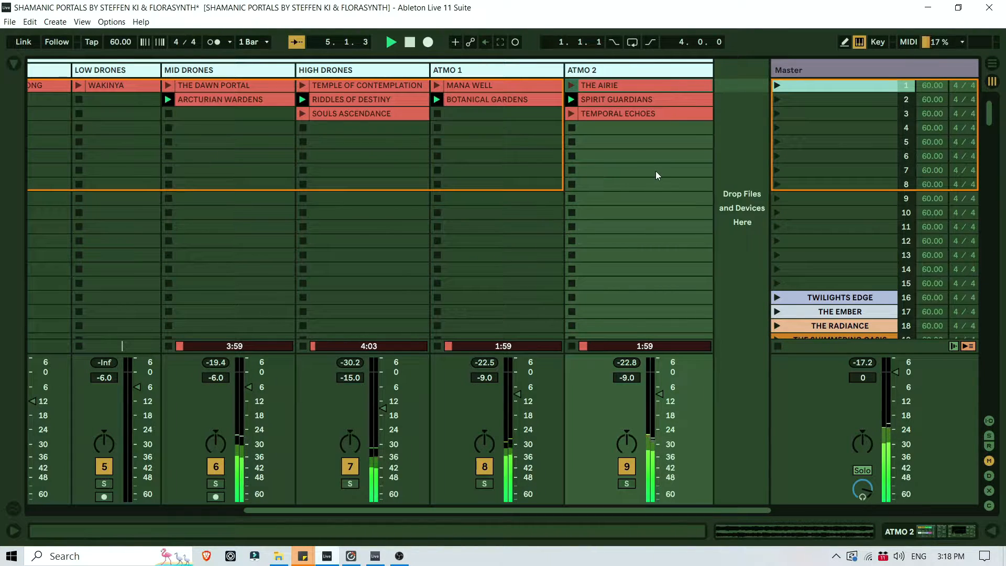
Release the playing clips back to the arrangement and launch the third-row clips SOULS ASCENDANCE and TEMPORAL ECHOES.
{"action": "left_click", "coordinate": [968, 346]}
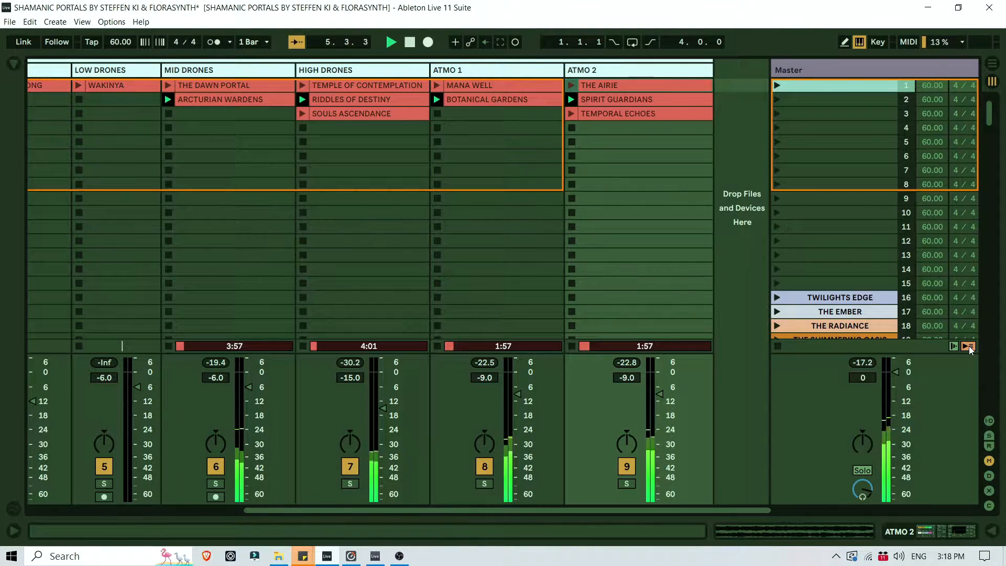
{"action": "left_click", "coordinate": [302, 114]}
{"action": "left_click", "coordinate": [571, 114]}
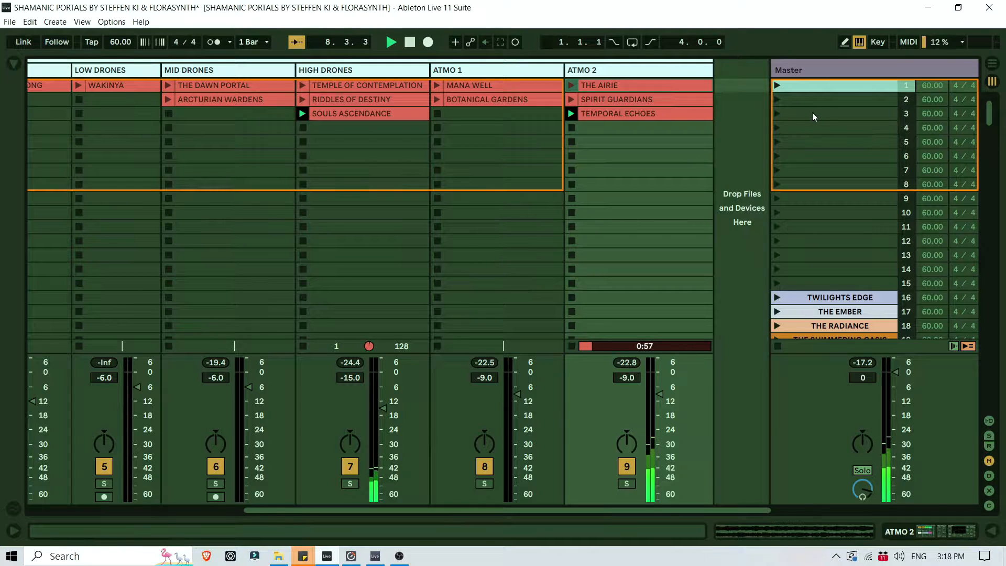
Move the SOULS ASCENDANCE and TEMPORAL ECHOES row up to scene 1 and rename that scene INTRO.
{"action": "left_click_drag", "start_coordinate": [818, 114], "coordinate": [799, 79]}
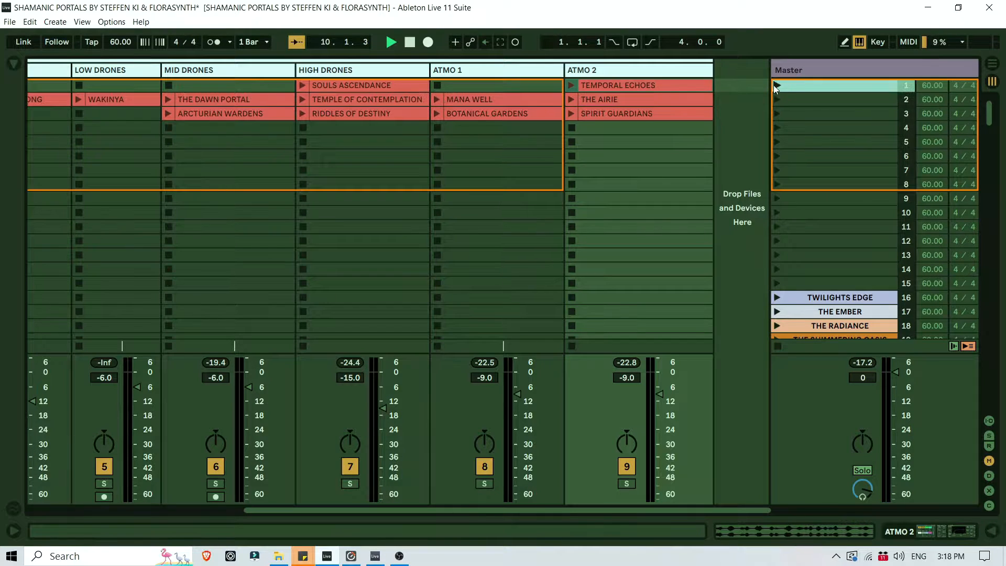
{"action": "right_click", "coordinate": [807, 84]}
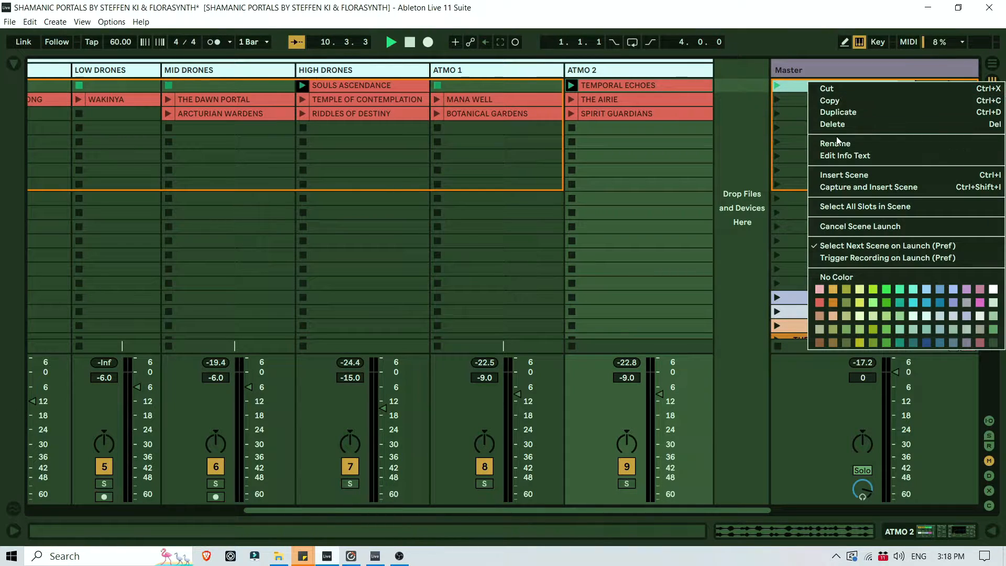
{"action": "left_click", "coordinate": [836, 137]}
{"action": "right_click", "coordinate": [812, 83]}
{"action": "left_click", "coordinate": [772, 140]}
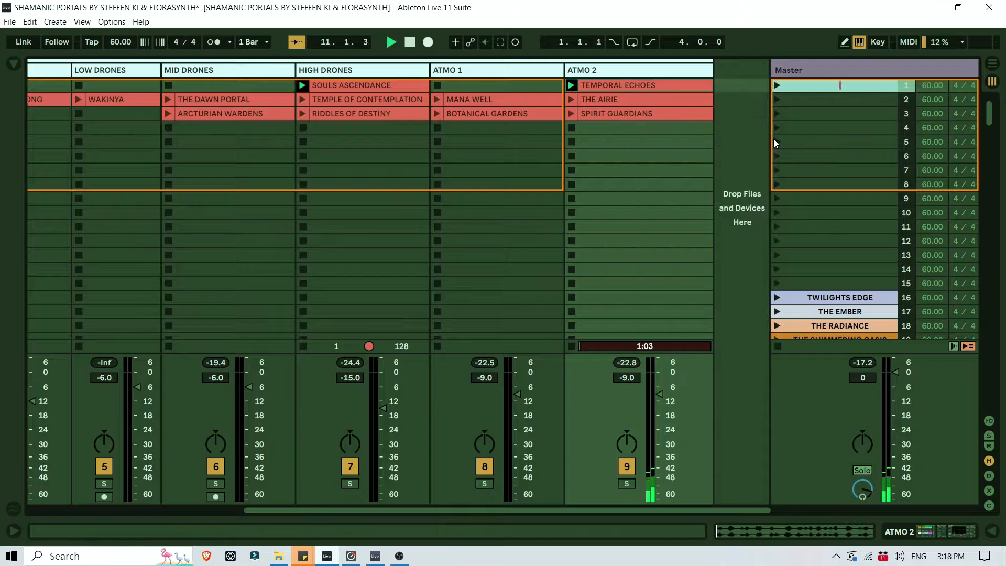
{"action": "type", "text": "INTRO"}
{"action": "key", "text": "Return"}
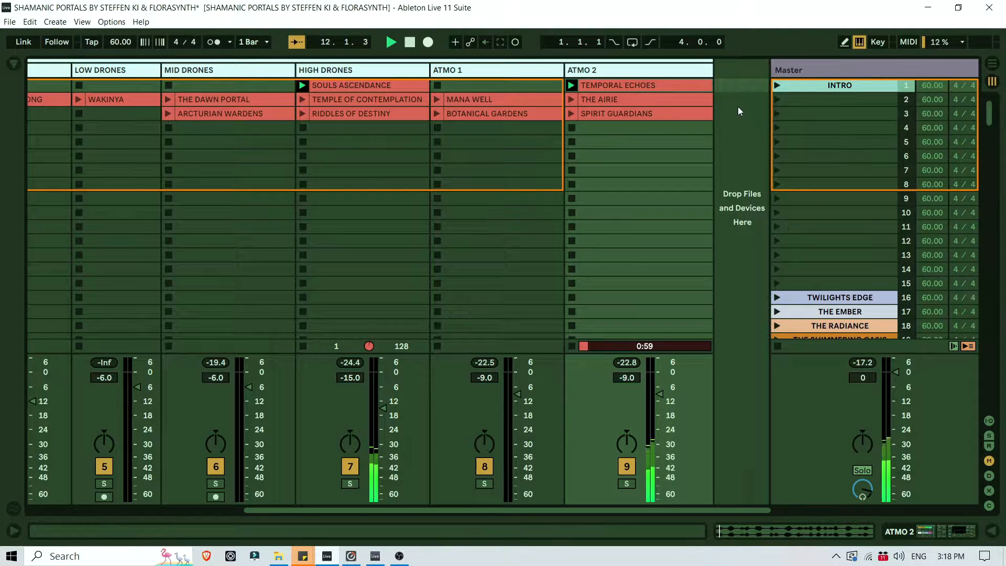
Play the clip row in scene 3, switch to the row in scene 2, and stop playback.
{"action": "left_click", "coordinate": [778, 112]}
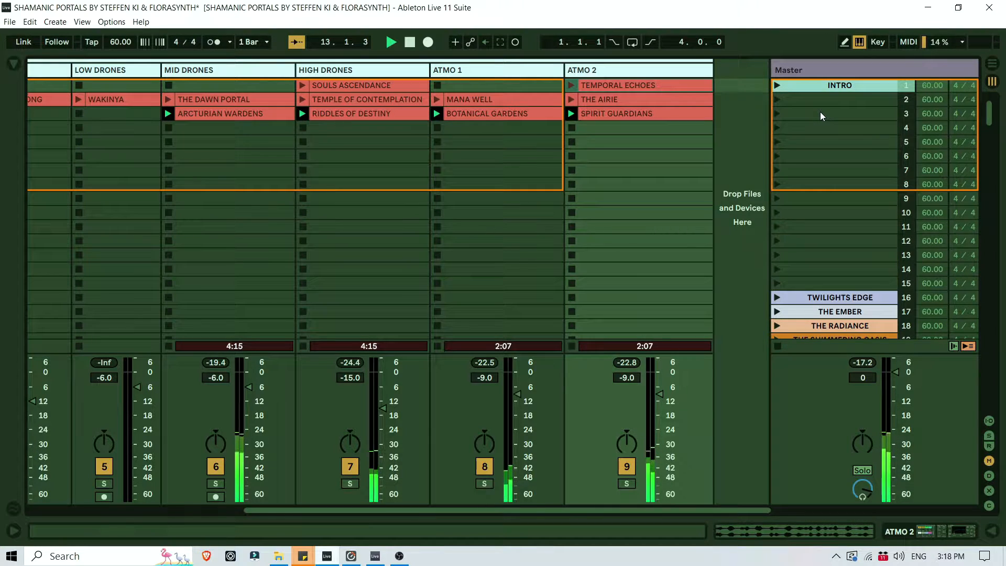
{"action": "left_click", "coordinate": [776, 99]}
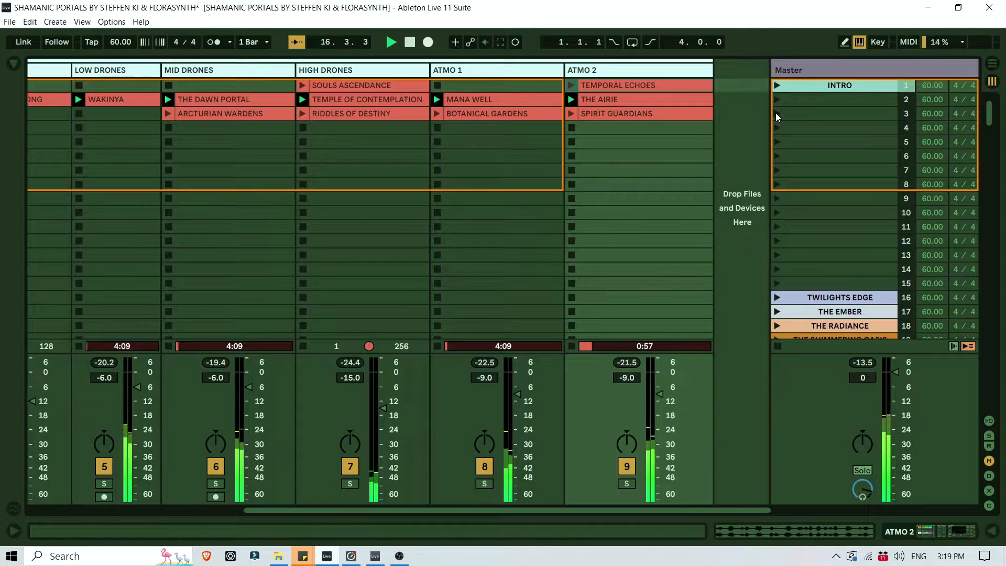
{"action": "left_click", "coordinate": [410, 42]}
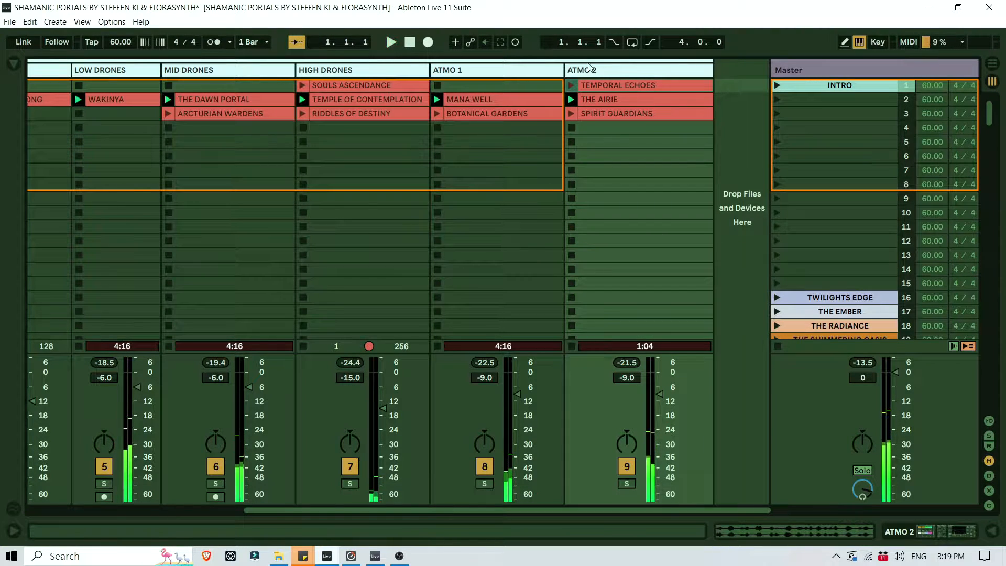
Rename scene 2 as Part 1.
{"action": "right_click", "coordinate": [816, 98]}
{"action": "left_click", "coordinate": [737, 157]}
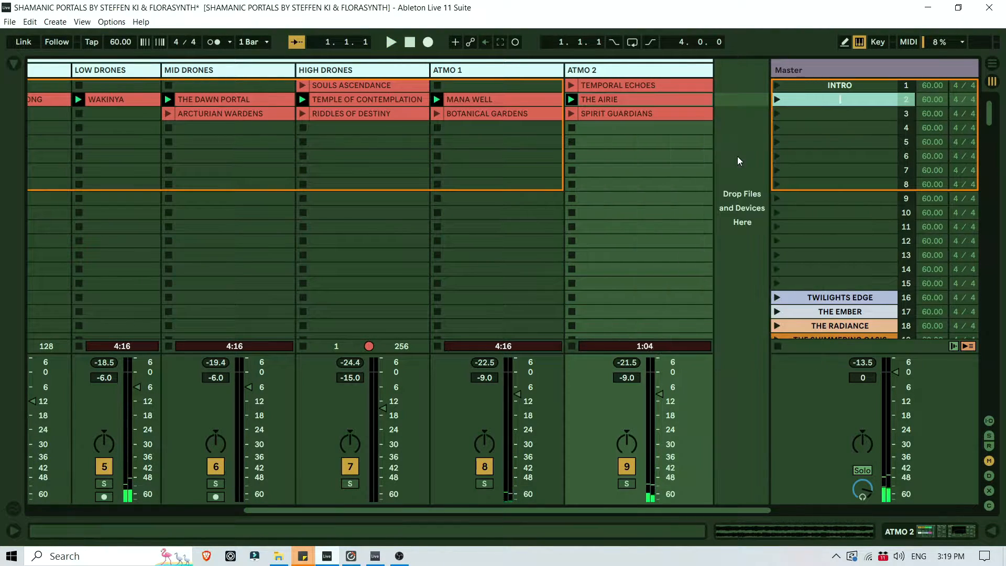
{"action": "type", "text": "Part 1"}
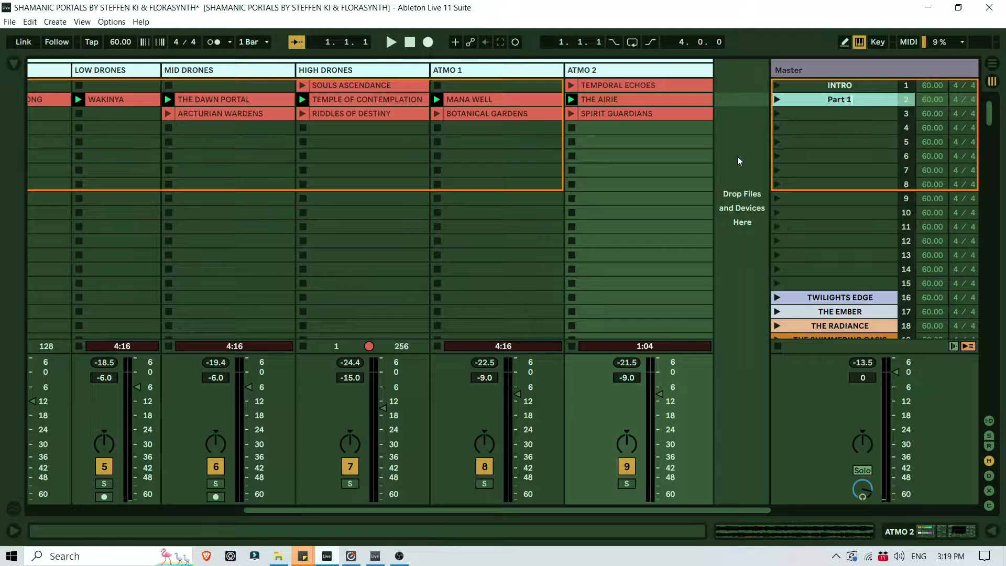
{"action": "key", "text": "Tab"}
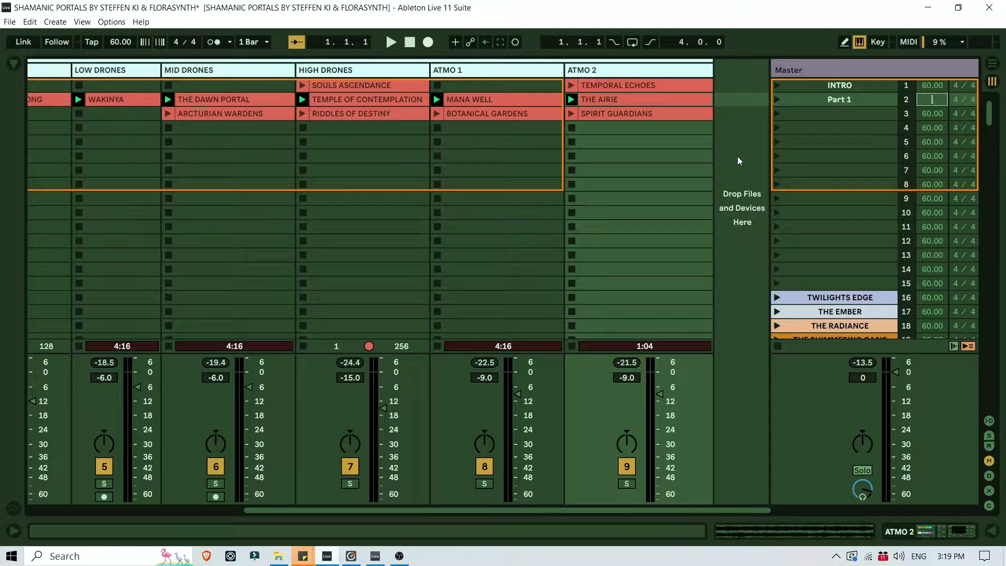
Rename scene 3 as Part 2.
{"action": "right_click", "coordinate": [828, 113]}
{"action": "left_click", "coordinate": [791, 172]}
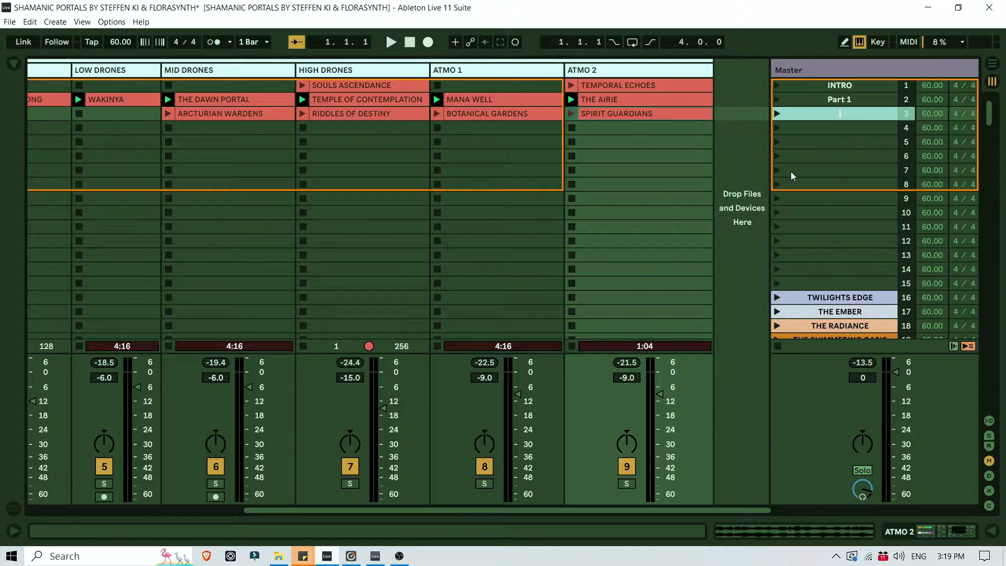
{"action": "type", "text": "Part"}
{"action": "right_click", "coordinate": [836, 120]}
{"action": "left_click", "coordinate": [794, 171]}
{"action": "type", "text": "Part 2"}
{"action": "left_click", "coordinate": [694, 128]}
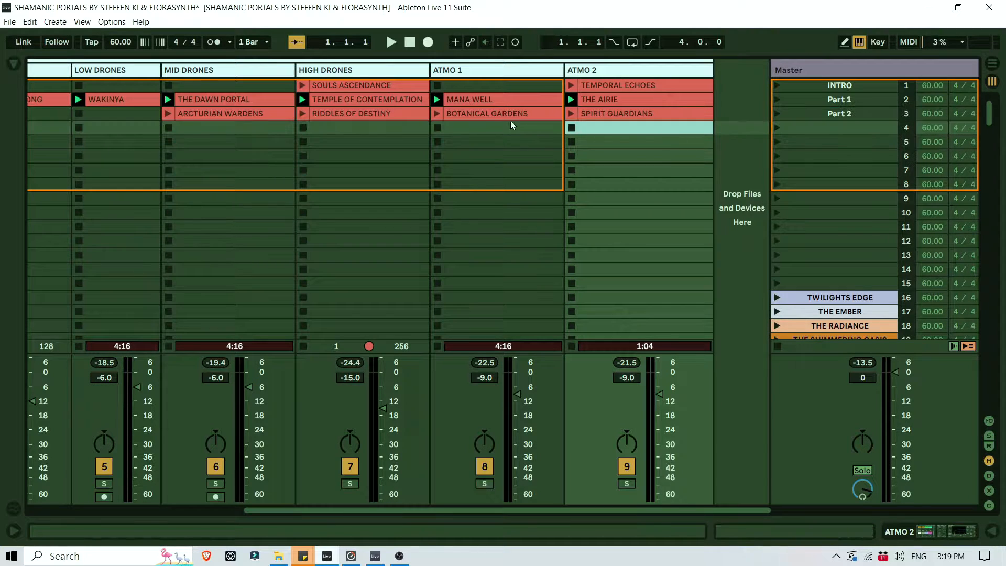
Return all tracks to the arrangement and fold the Root group.
{"action": "left_click", "coordinate": [969, 346]}
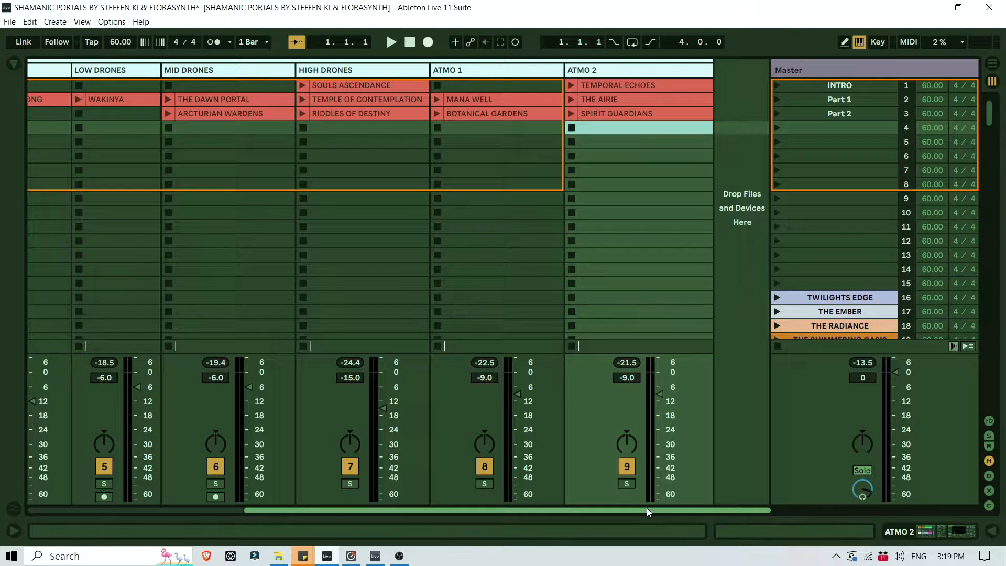
{"action": "left_click_drag", "start_coordinate": [647, 507], "coordinate": [328, 498]}
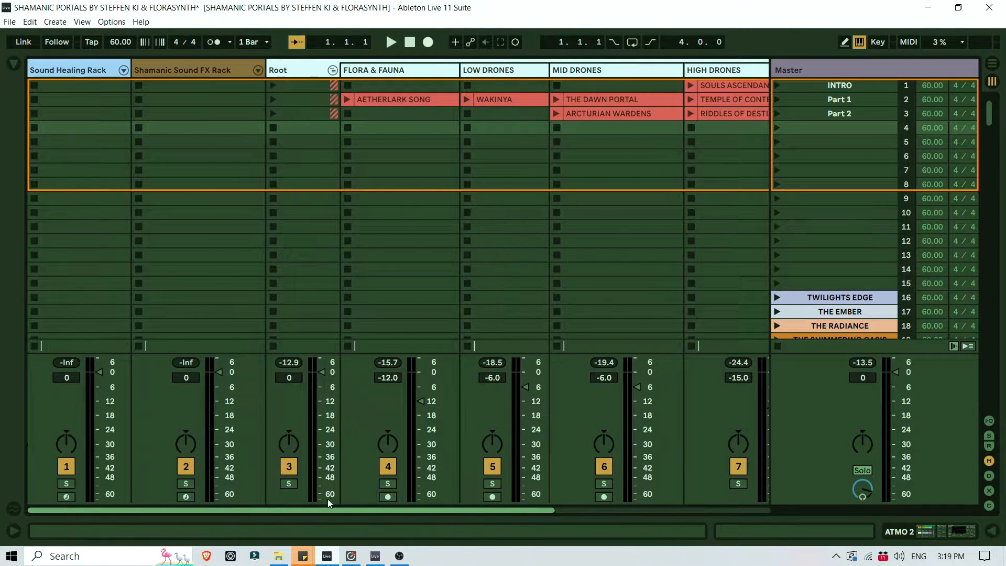
{"action": "left_click", "coordinate": [333, 71]}
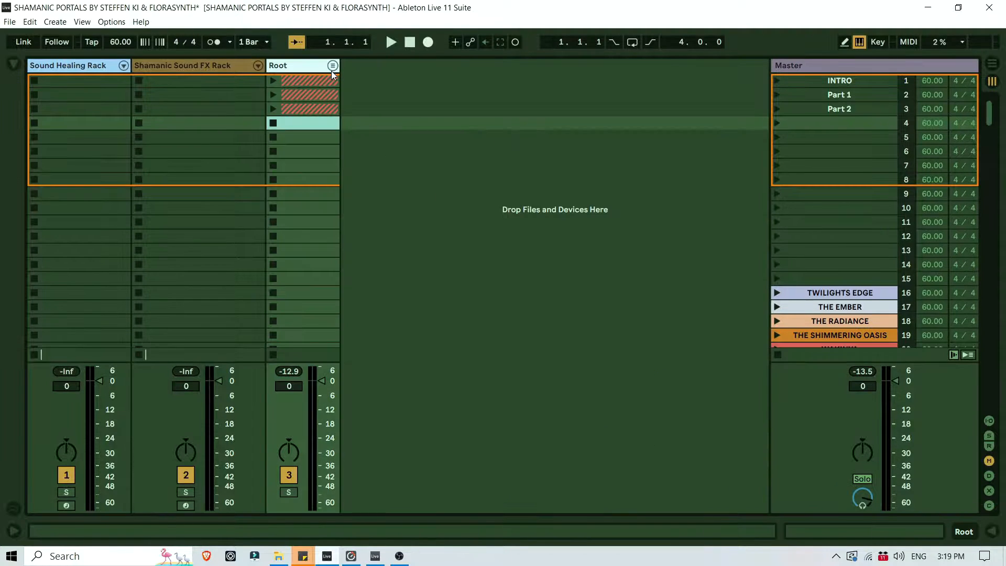
Show the browser, list the Ableton Templates folder and collapse the expanded SHAMANIC PORTALS project in it.
{"action": "left_click", "coordinate": [14, 63]}
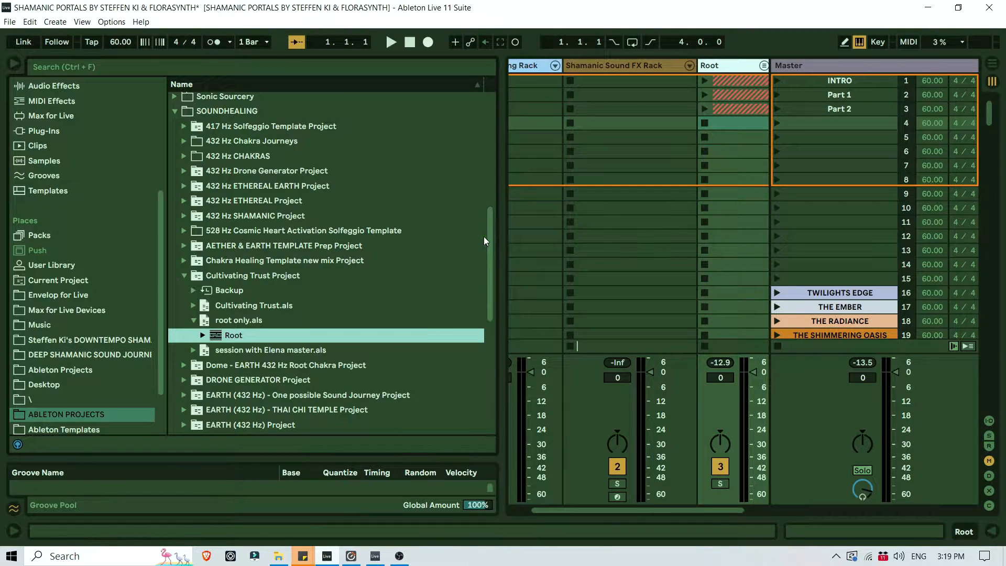
{"action": "left_click_drag", "start_coordinate": [483, 236], "coordinate": [15, 354]}
{"action": "left_click", "coordinate": [109, 284]}
{"action": "left_click_drag", "start_coordinate": [162, 285], "coordinate": [165, 367]}
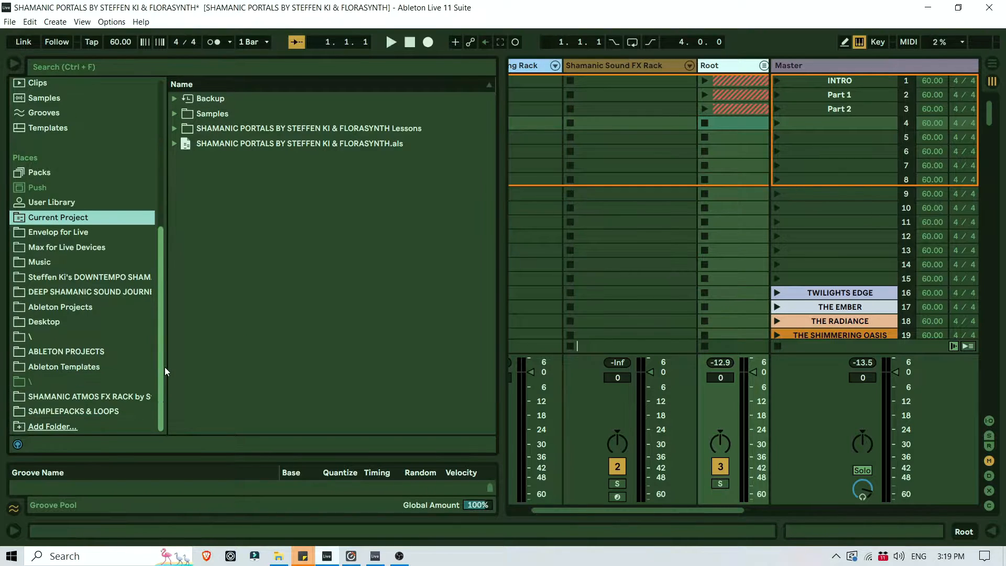
{"action": "left_click", "coordinate": [74, 367]}
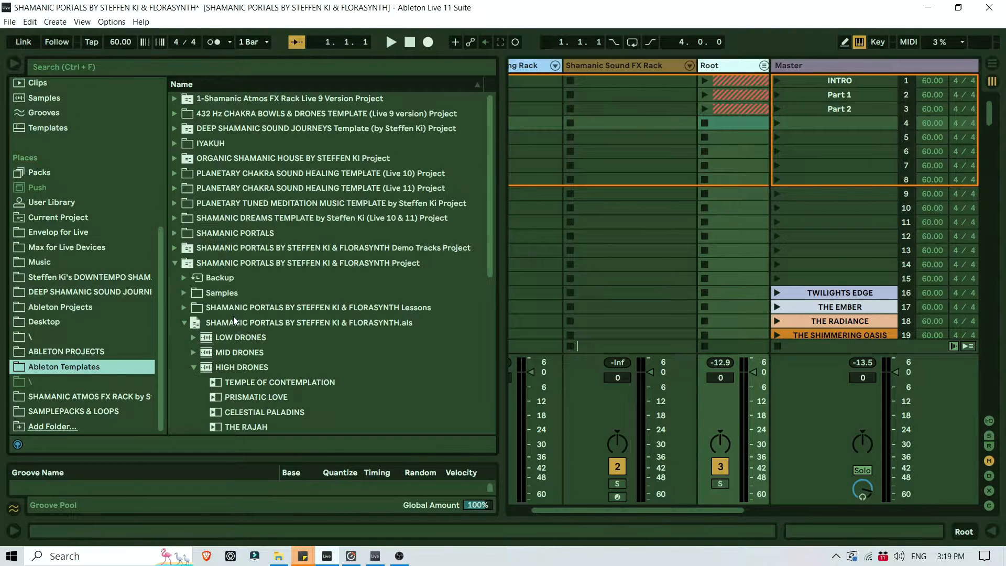
{"action": "left_click", "coordinate": [176, 263]}
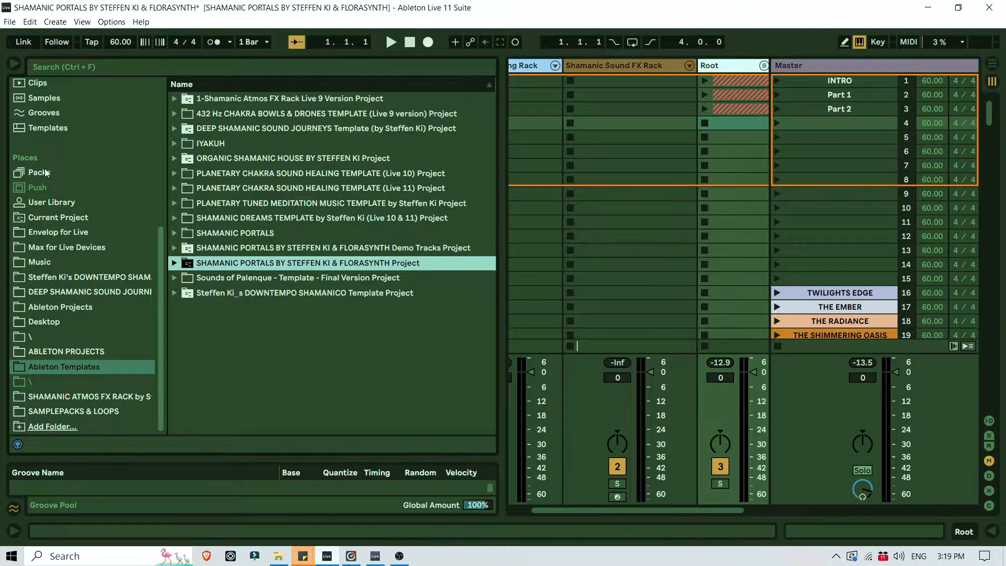
{"action": "left_click", "coordinate": [52, 431]}
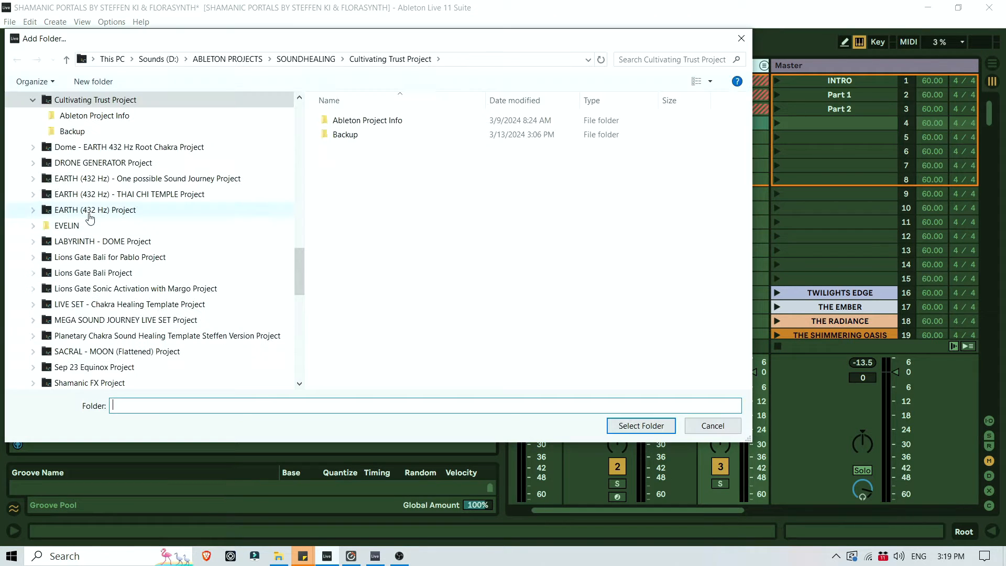
{"action": "scroll", "coordinate": [199, 235], "scroll_direction": "up", "scroll_amount": 10}
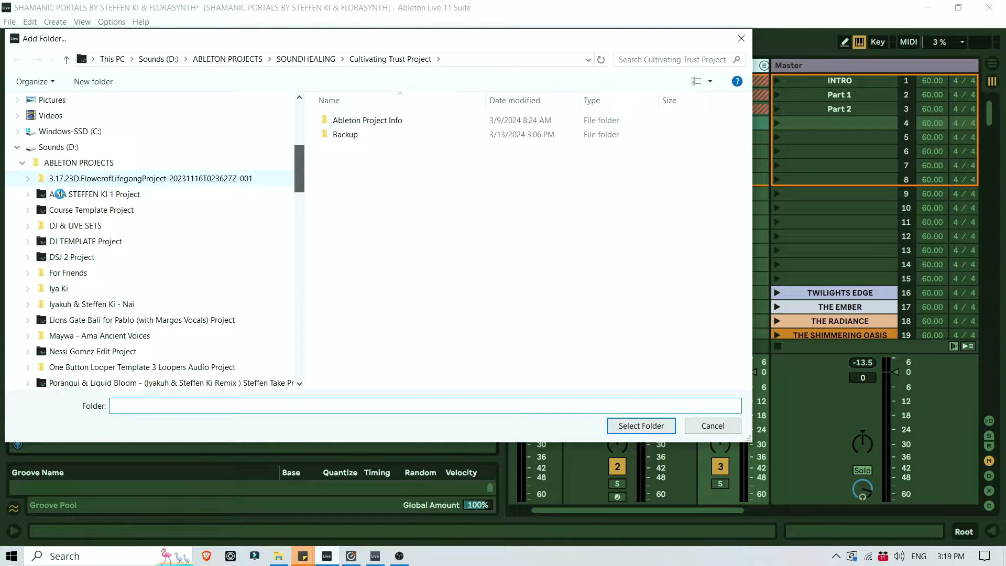
{"action": "right_click", "coordinate": [216, 178]}
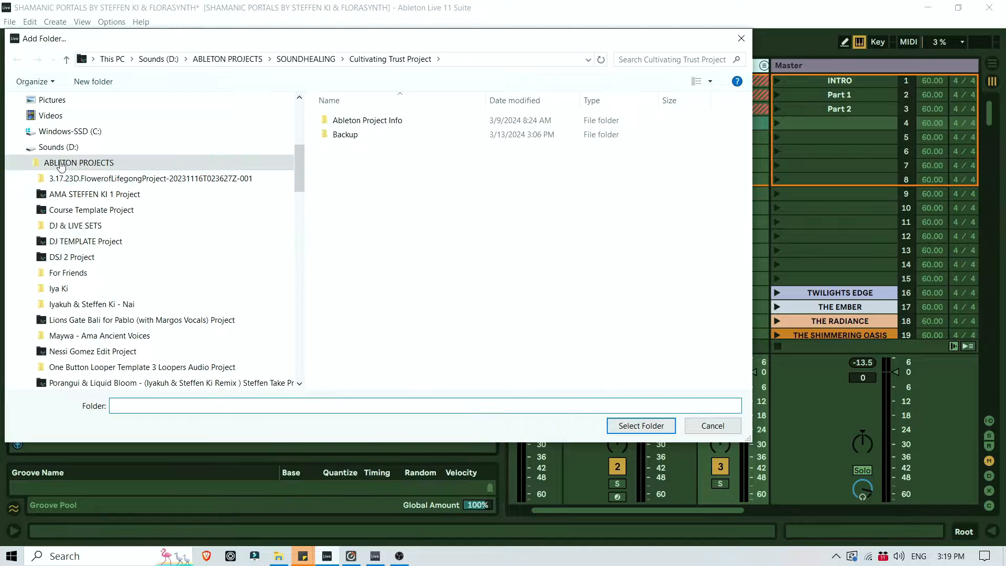
{"action": "left_click", "coordinate": [69, 164]}
{"action": "left_click", "coordinate": [369, 178]}
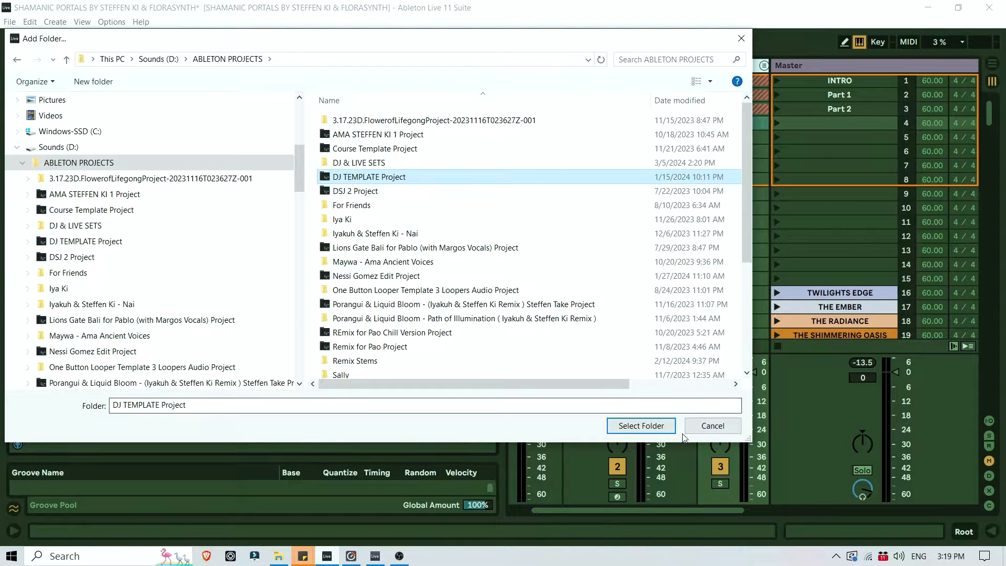
{"action": "left_click", "coordinate": [639, 426]}
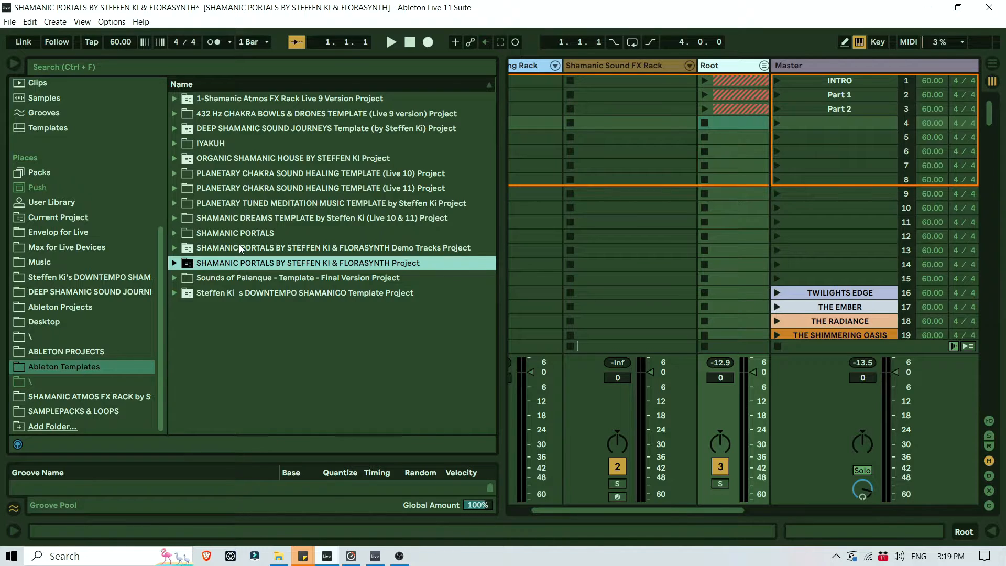
{"action": "key", "text": "ctrl"}
Expand the 432 Hz CHAKRA BOWLS & DRONES TEMPLATE (Live 9 version) project down to the tracks of its main .als set.
{"action": "left_click_drag", "start_coordinate": [703, 509], "coordinate": [716, 501]}
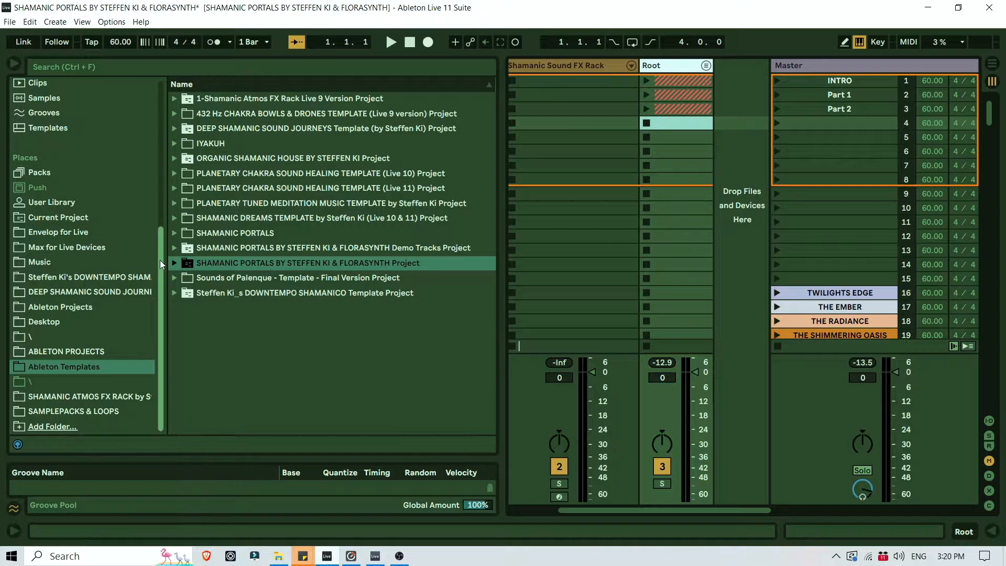
{"action": "left_click", "coordinate": [219, 112]}
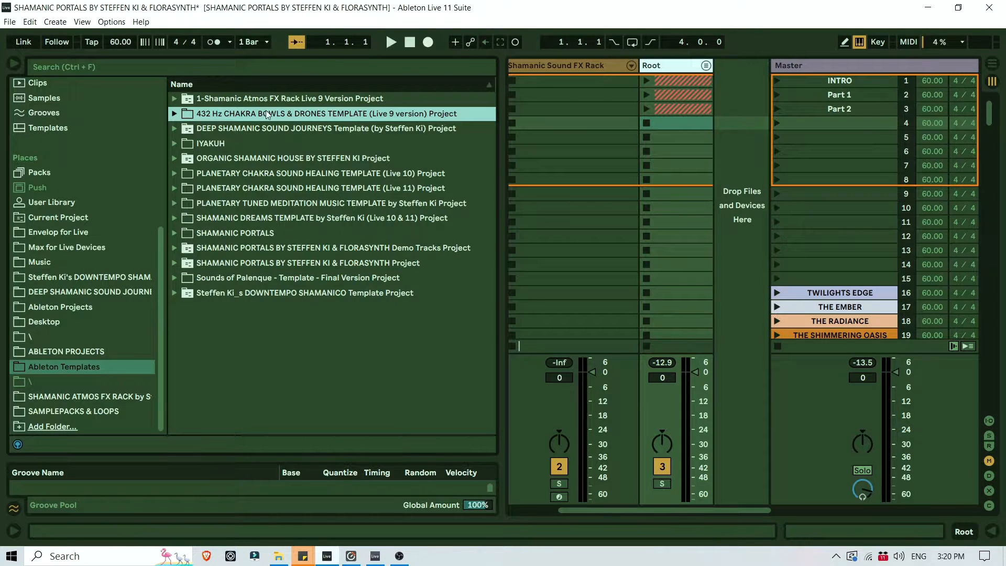
{"action": "left_click", "coordinate": [173, 113]}
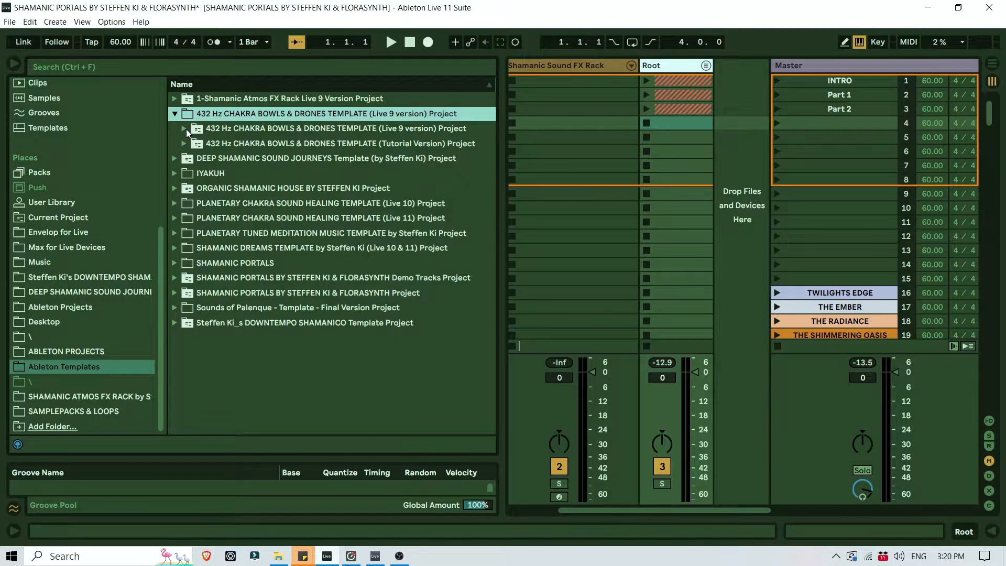
{"action": "left_click", "coordinate": [184, 129]}
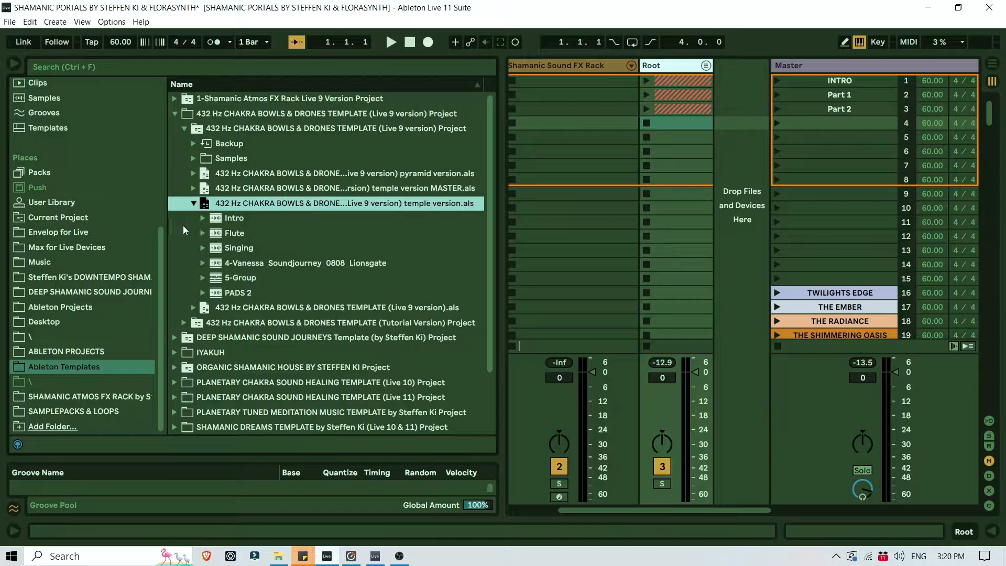
{"action": "left_click", "coordinate": [194, 204]}
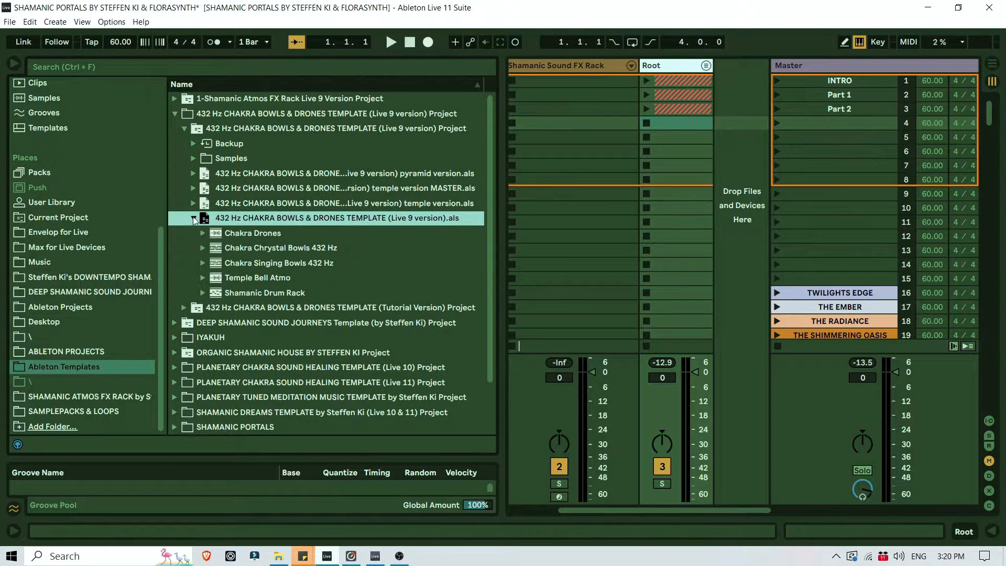
Add the Crystal Bowl Rack from Chakra Chrystal Bowls 432 Hz as a new track after the Root group, and collapse its source group.
{"action": "left_click", "coordinate": [287, 247]}
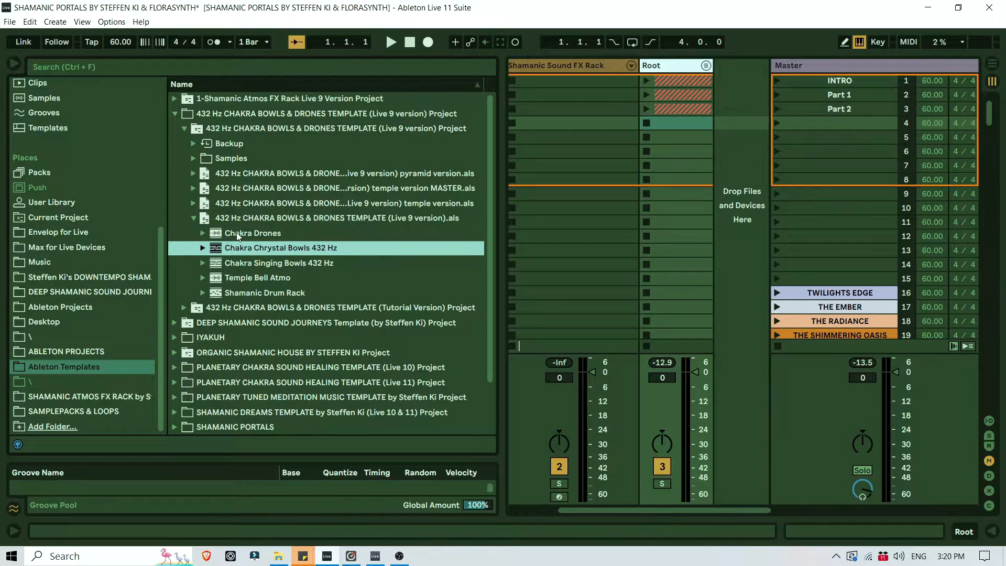
{"action": "left_click", "coordinate": [257, 234]}
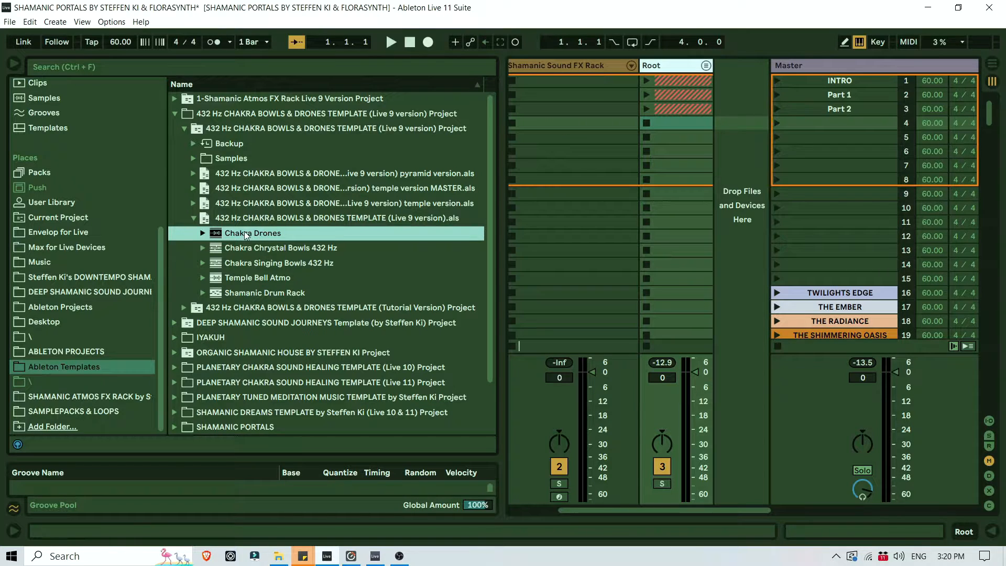
{"action": "left_click", "coordinate": [260, 250]}
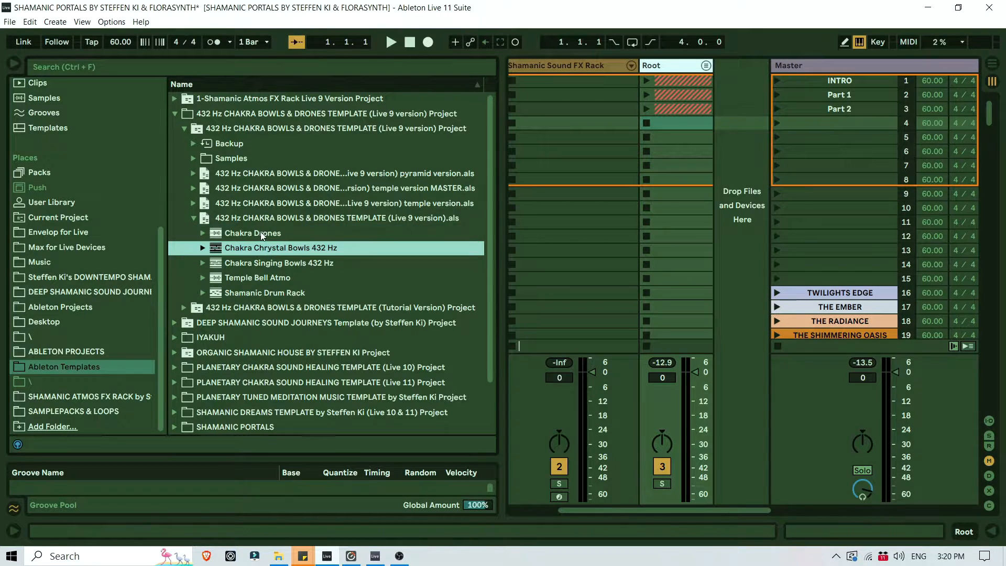
{"action": "left_click", "coordinate": [262, 230]}
{"action": "left_click", "coordinate": [236, 251]}
{"action": "left_click", "coordinate": [204, 247]}
{"action": "left_click", "coordinate": [278, 262]}
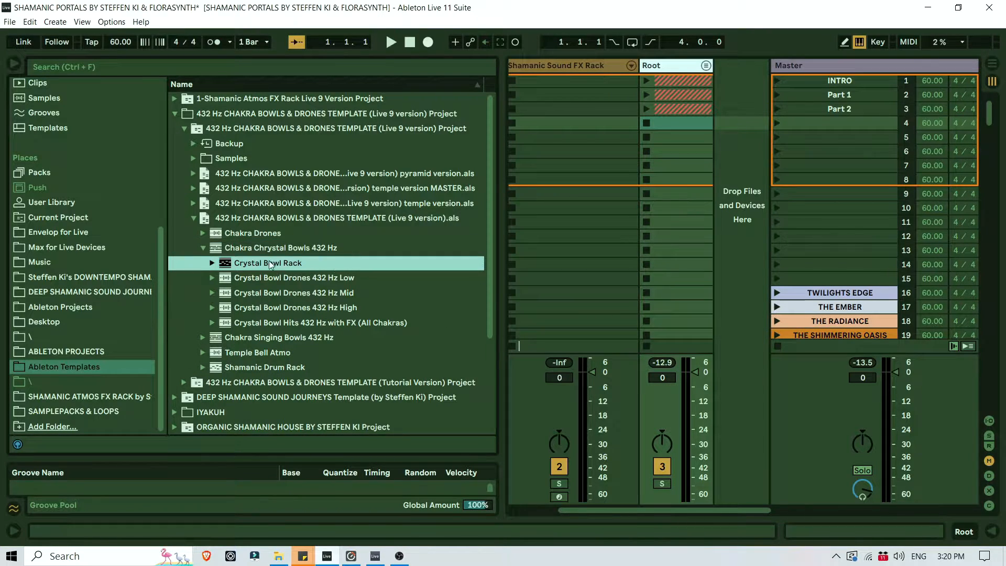
{"action": "left_click_drag", "start_coordinate": [287, 262], "coordinate": [579, 164]}
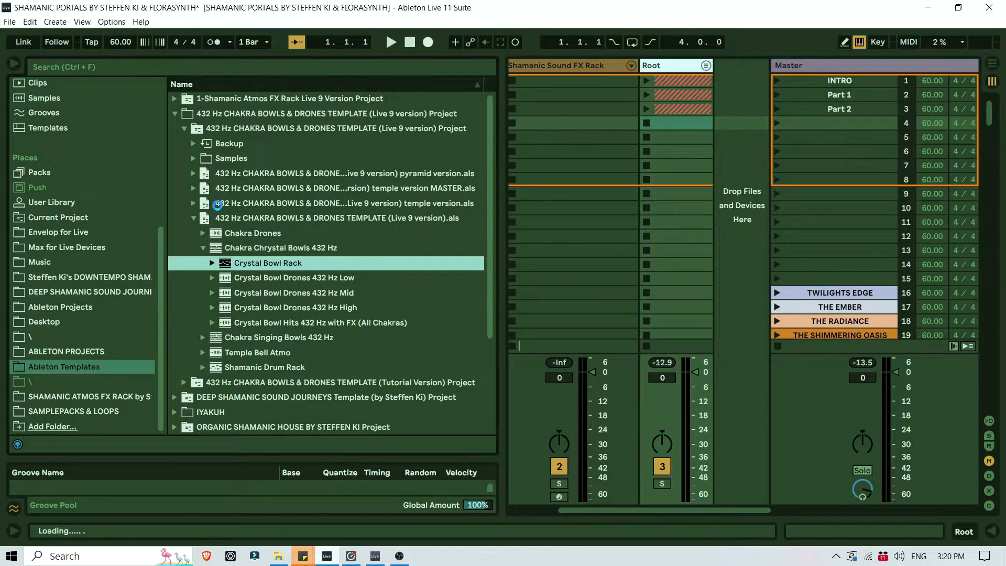
{"action": "left_click", "coordinate": [203, 248]}
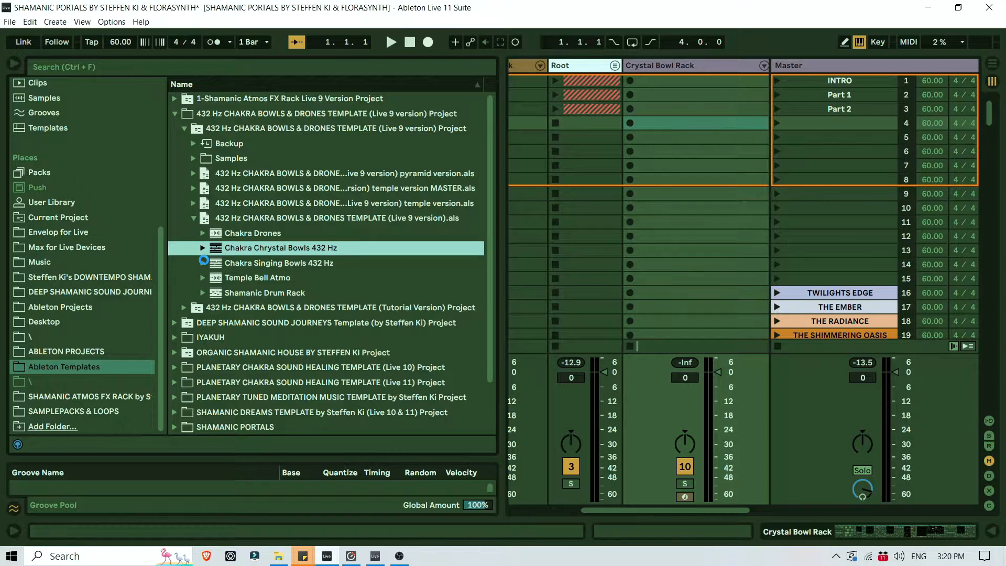
Add 9-Big Tibetan Bowls 1, Tibetan Bowls 2 and Tibetan Bowl Rack from Chakra Singing Bowls 432 Hz as new tracks, and collapse that group.
{"action": "left_click", "coordinate": [203, 262]}
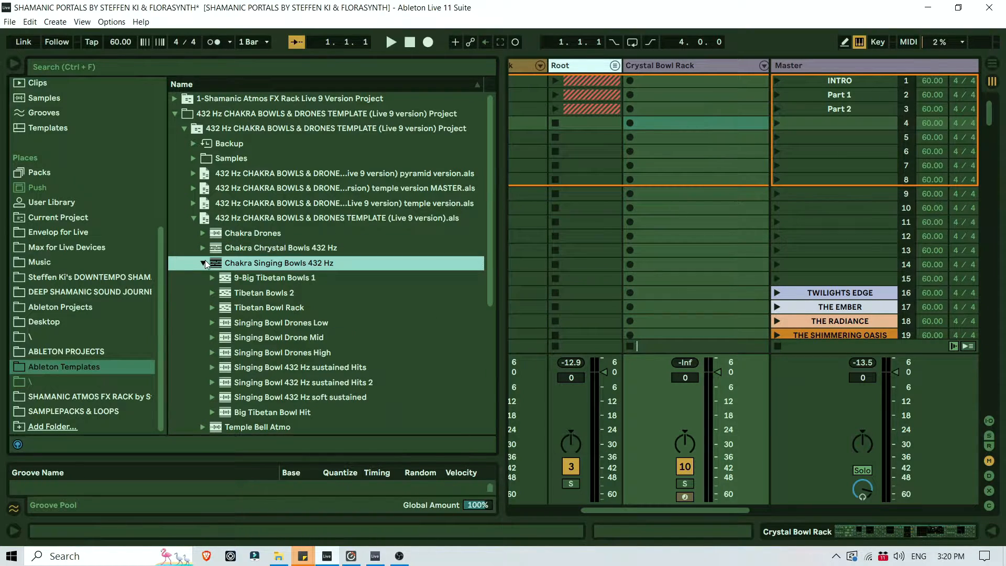
{"action": "double_click", "coordinate": [300, 277]}
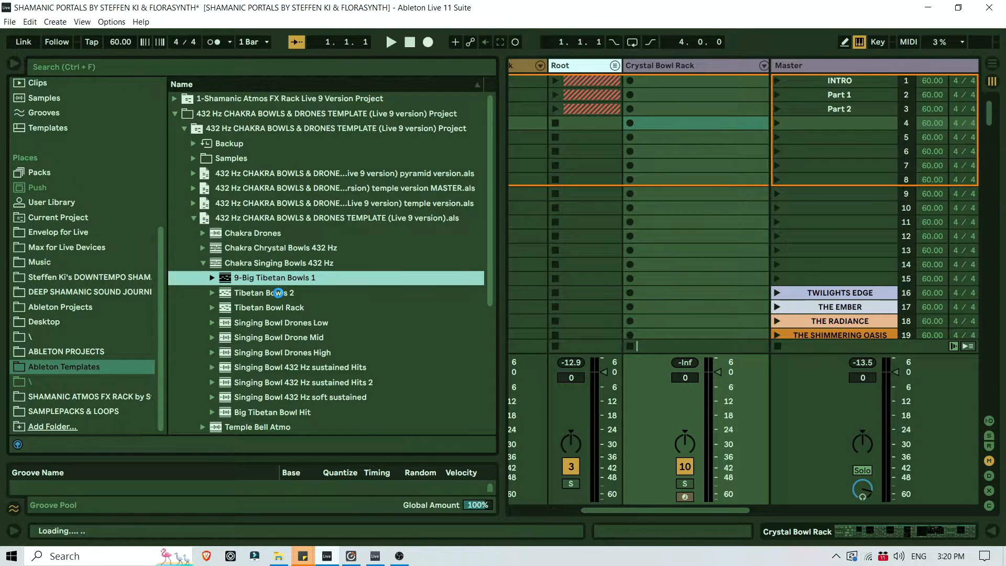
{"action": "double_click", "coordinate": [277, 293]}
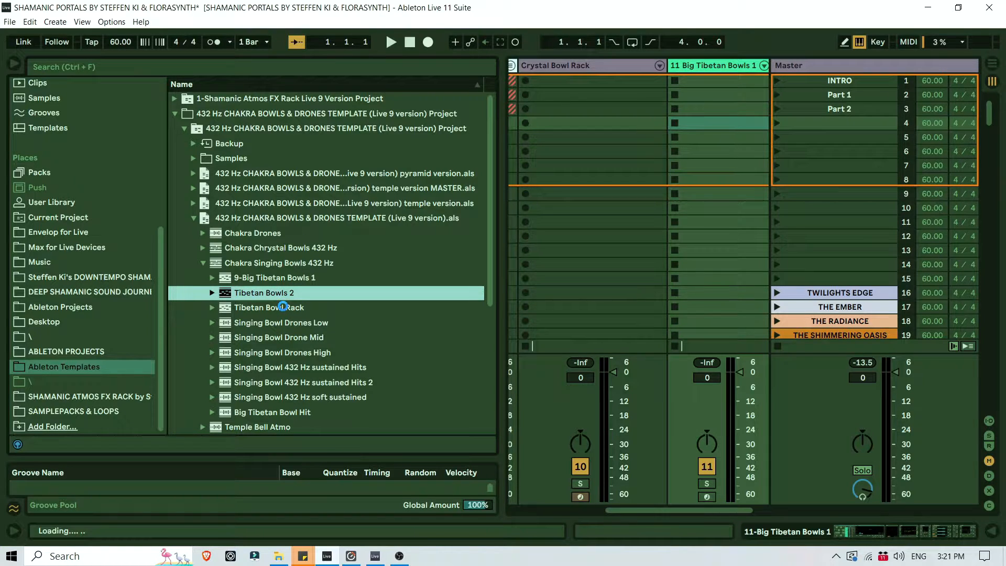
{"action": "double_click", "coordinate": [283, 307]}
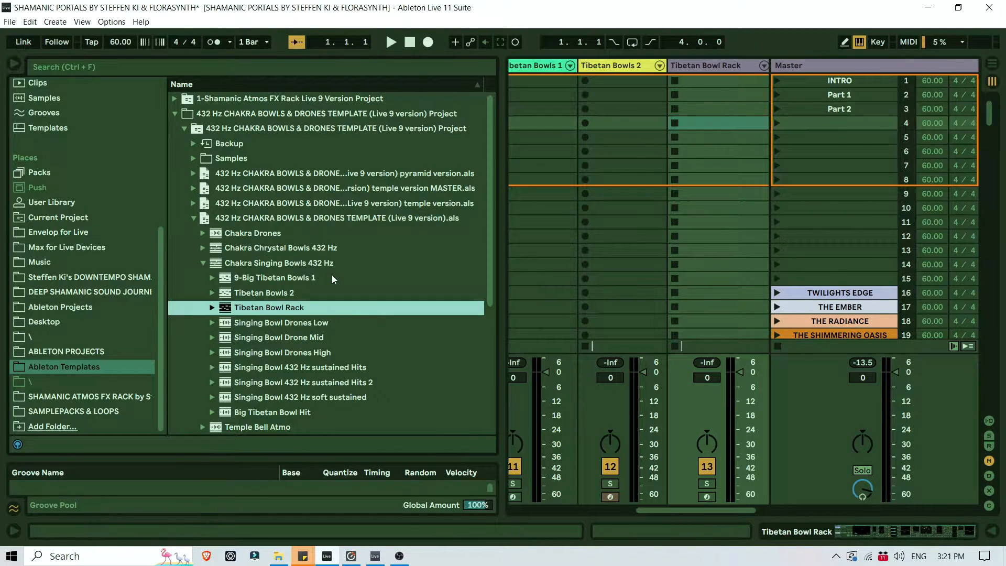
{"action": "left_click", "coordinate": [202, 262]}
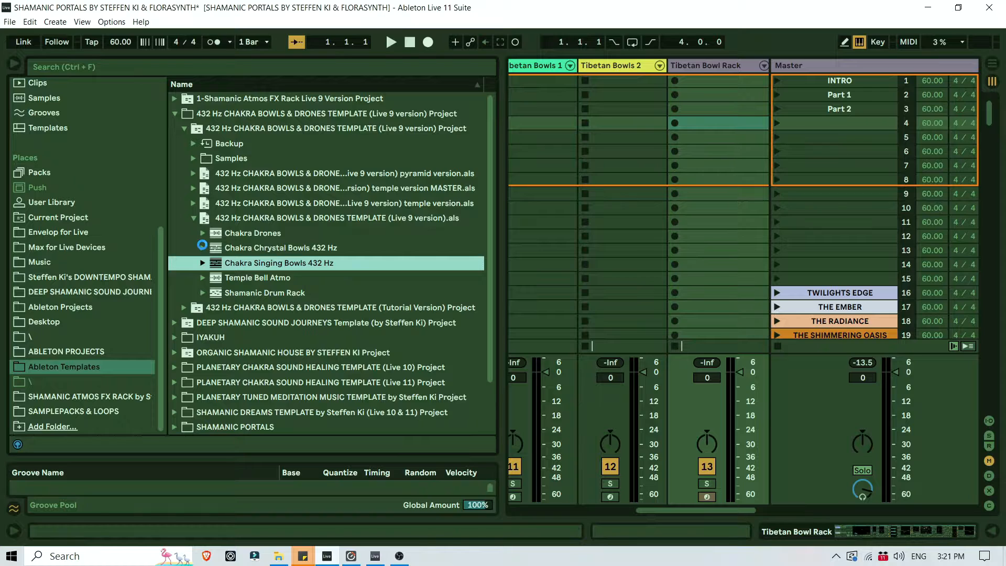
Add the Singing Bowl 432 Hz sustained Hits, sustained Hits 2, soft sustained and Big Tibetan Bowl Hit tracks from Chakra Singing Bowls 432 Hz.
{"action": "left_click", "coordinate": [203, 247]}
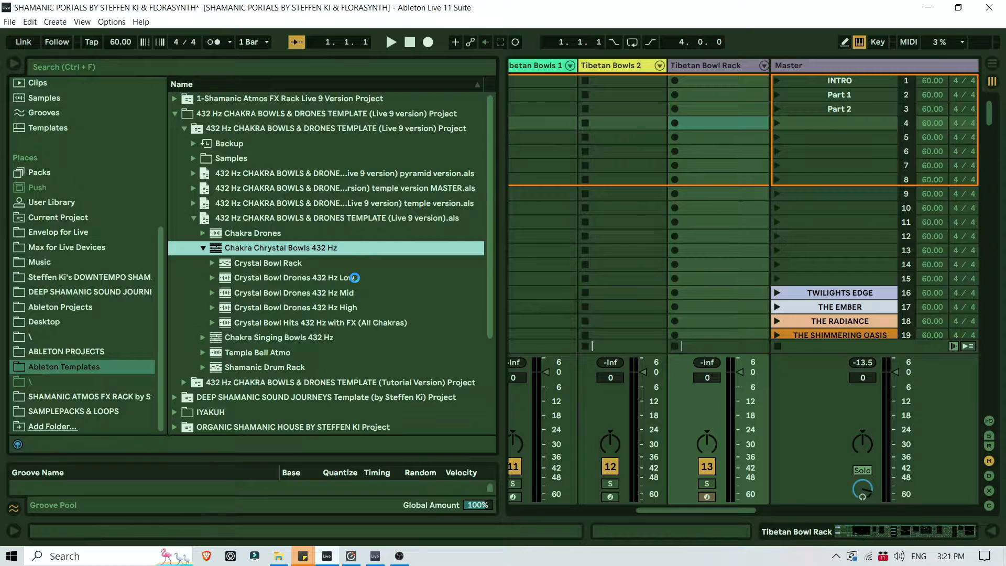
{"action": "key", "text": "Left"}
{"action": "key", "text": "Down"}
{"action": "key", "text": "Right"}
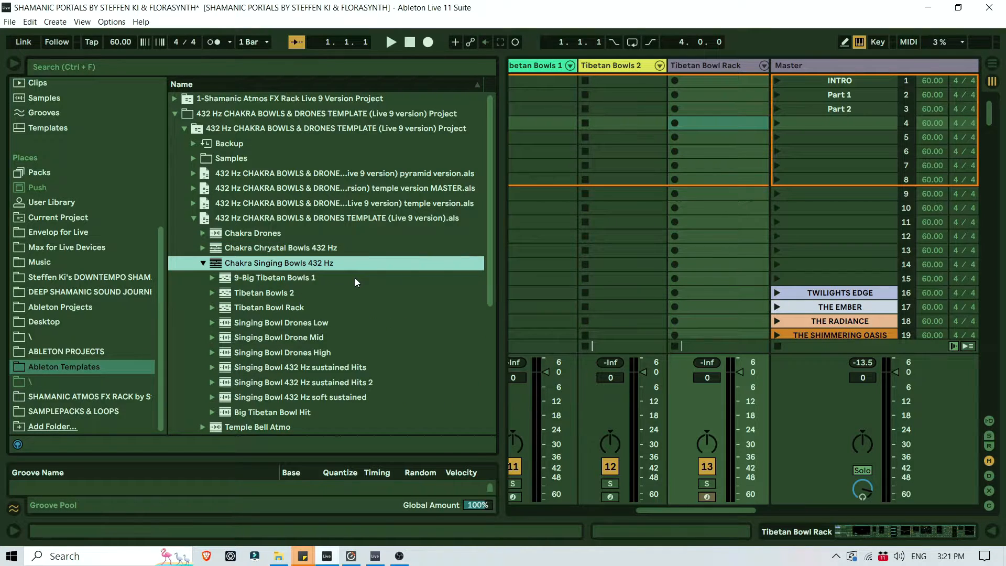
{"action": "scroll", "coordinate": [354, 278], "scroll_direction": "down", "scroll_amount": 2}
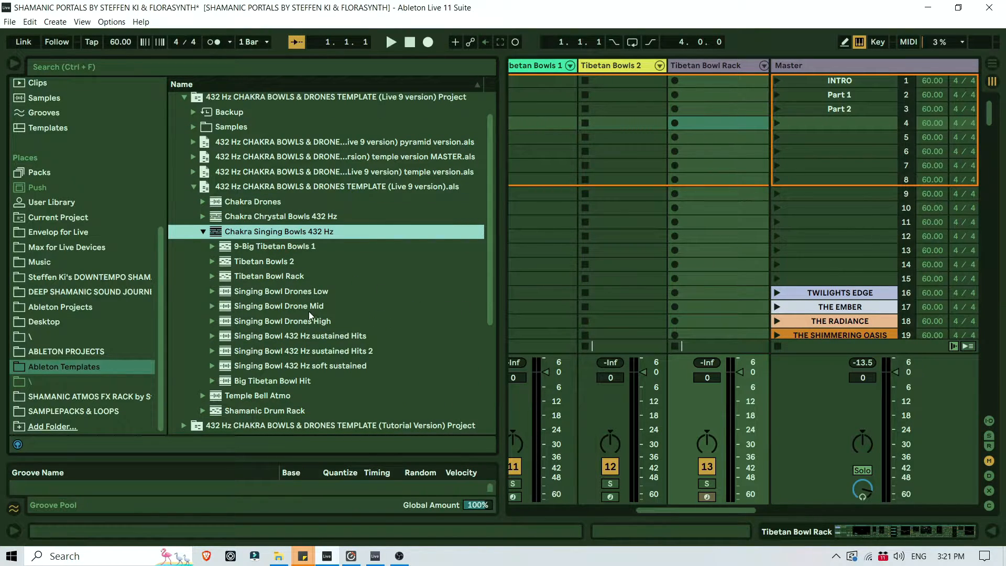
{"action": "left_click", "coordinate": [355, 332]}
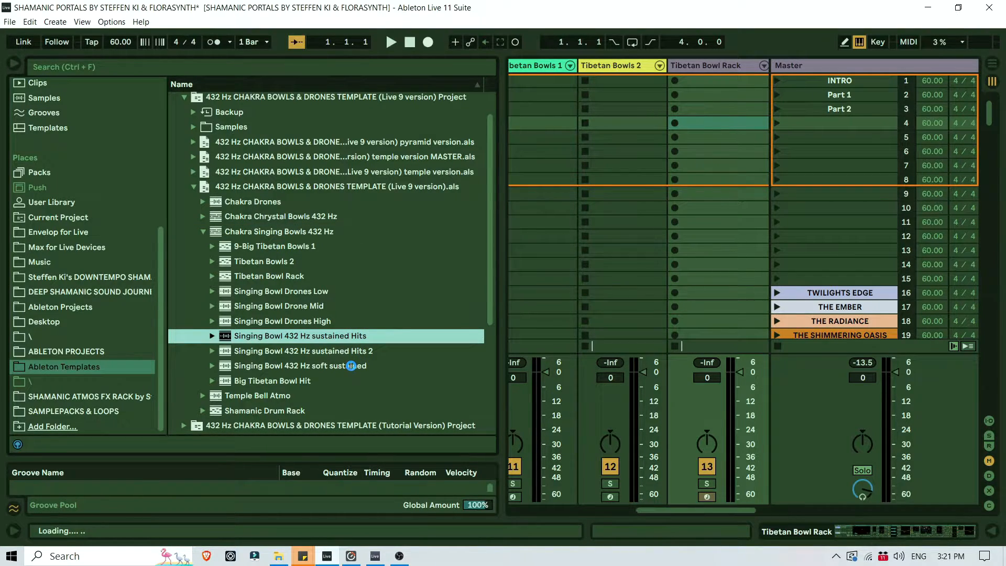
{"action": "left_click", "coordinate": [354, 353]}
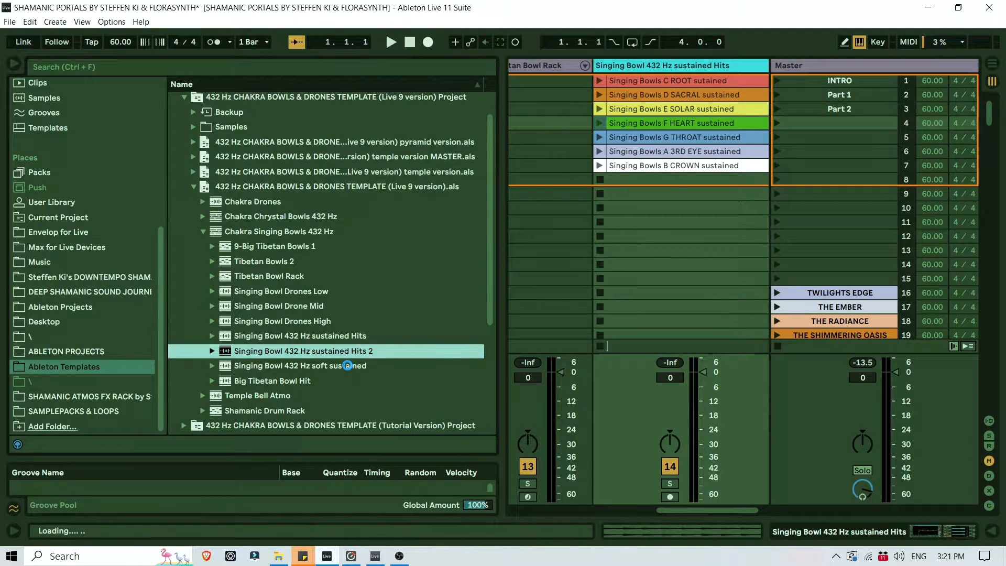
{"action": "left_click", "coordinate": [348, 366]}
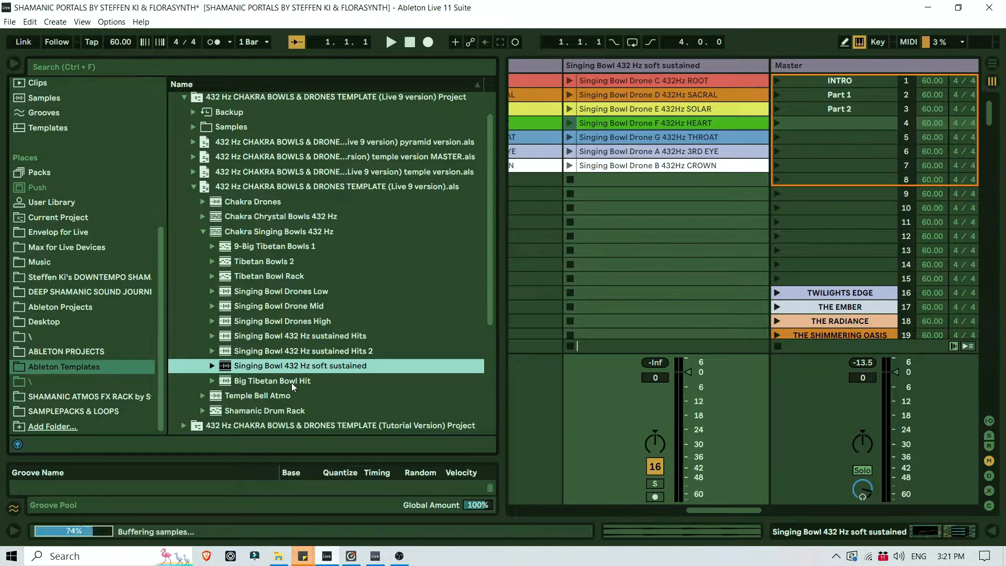
{"action": "left_click", "coordinate": [291, 381]}
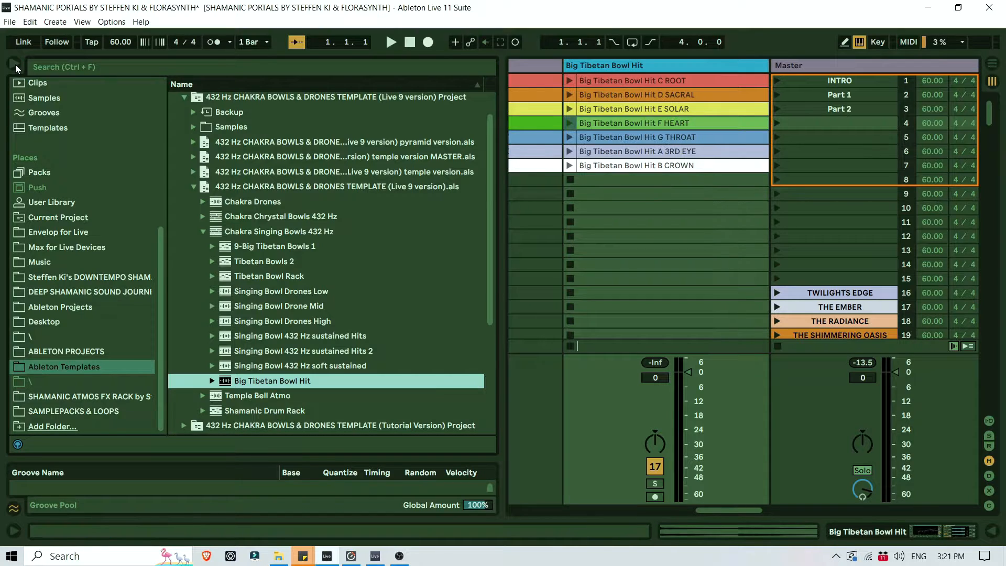
Hide the browser and delete all clips except the C ROOT ones from the four added singing bowl and bowl hit audio tracks.
{"action": "key", "text": "ctrl+alt+b"}
{"action": "left_click_drag", "start_coordinate": [699, 512], "coordinate": [682, 514]}
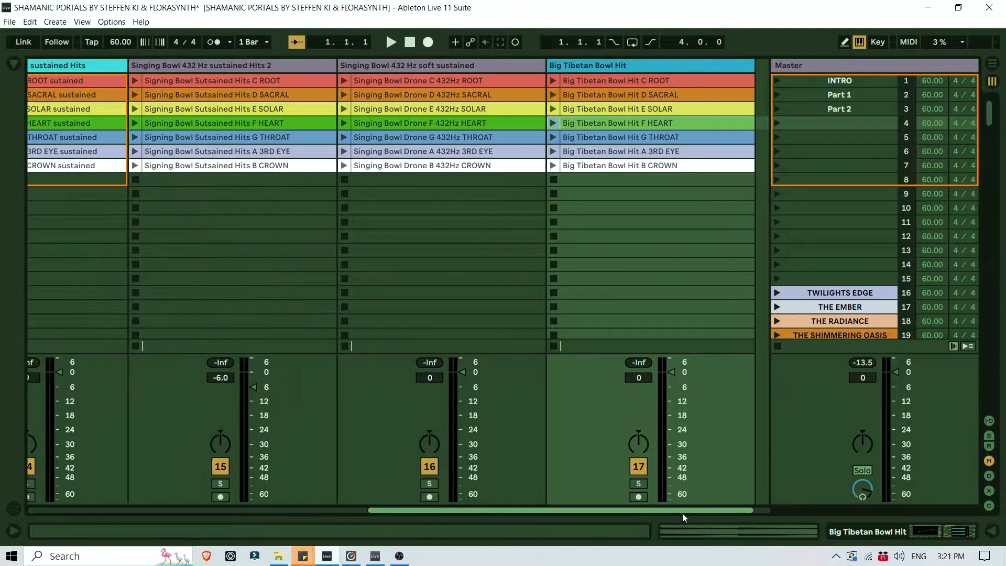
{"action": "left_click_drag", "start_coordinate": [689, 187], "coordinate": [236, 181]}
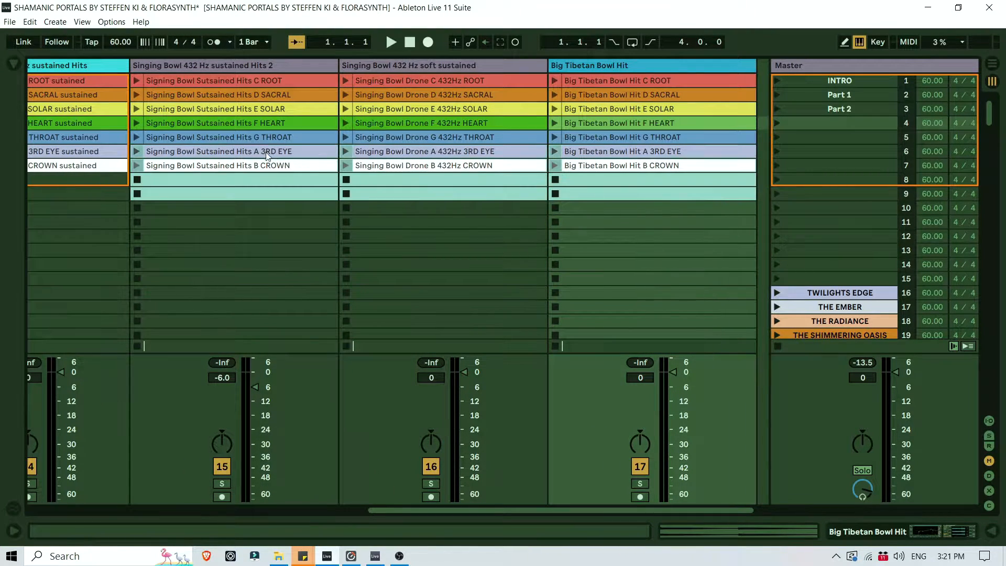
{"action": "left_click", "coordinate": [248, 93], "text": "shift"}
{"action": "key", "text": "Delete"}
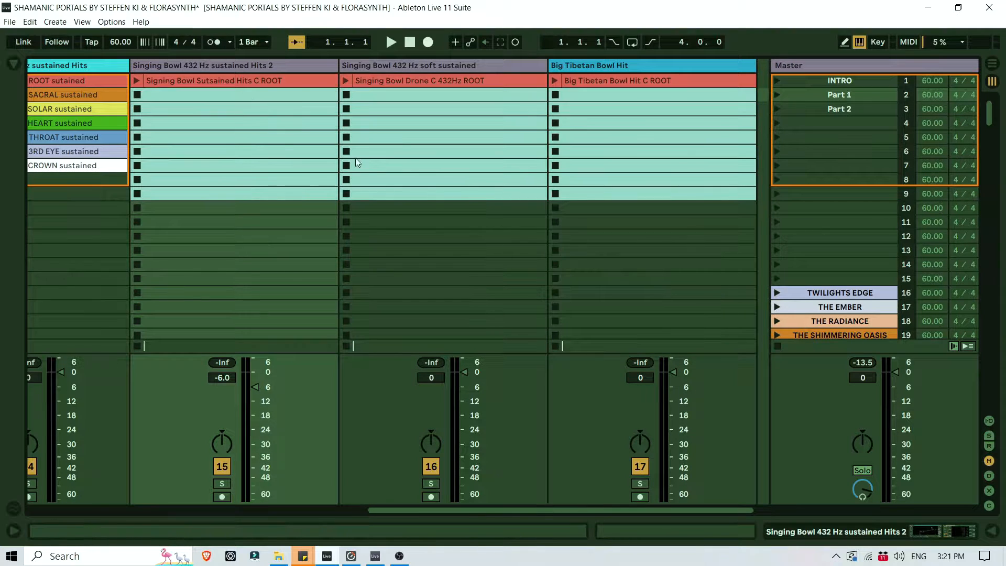
{"action": "left_click_drag", "start_coordinate": [677, 510], "coordinate": [446, 510]}
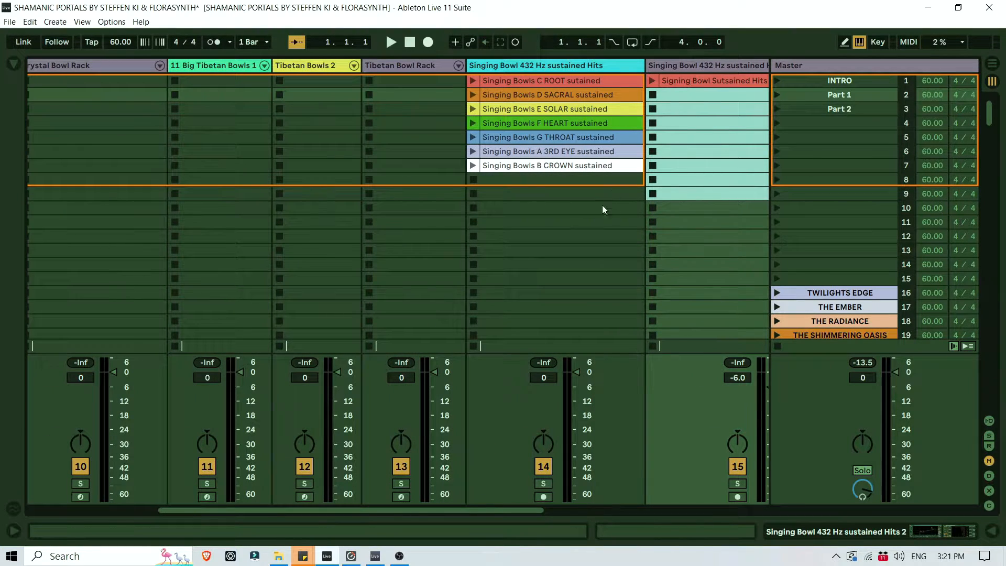
{"action": "left_click_drag", "start_coordinate": [603, 220], "coordinate": [590, 97]}
{"action": "key", "text": "Delete"}
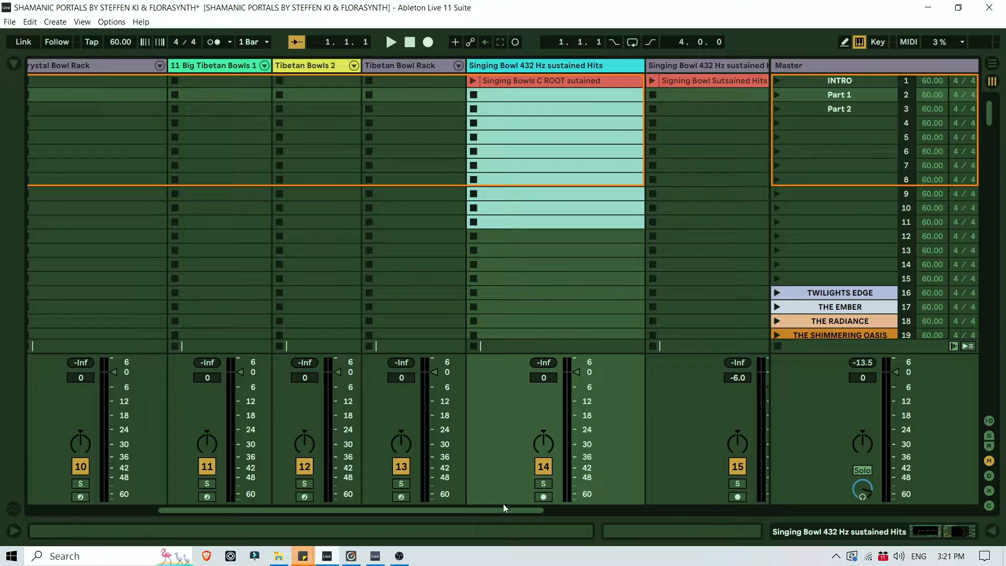
Move the Root group between the Tibetan Bowl Rack and Singing Bowl 432 Hz sustained Hits tracks.
{"action": "left_click_drag", "start_coordinate": [503, 507], "coordinate": [435, 534]}
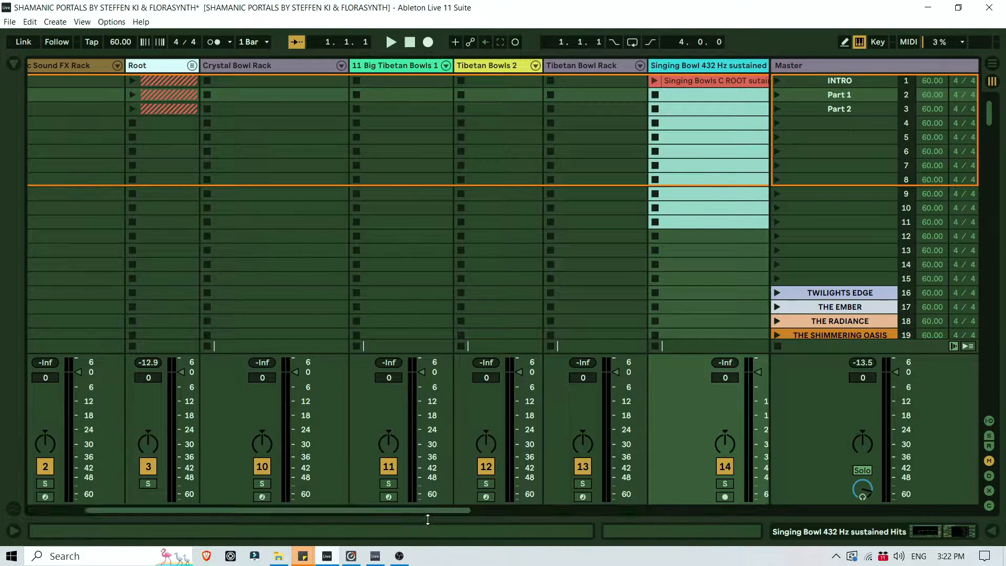
{"action": "left_click", "coordinate": [156, 64]}
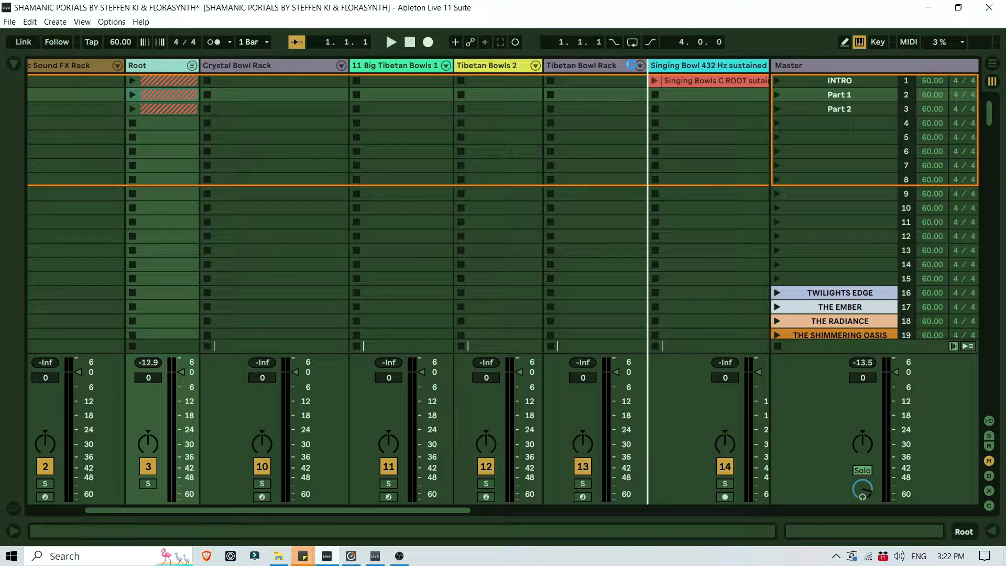
{"action": "left_click_drag", "start_coordinate": [632, 76], "coordinate": [643, 68]}
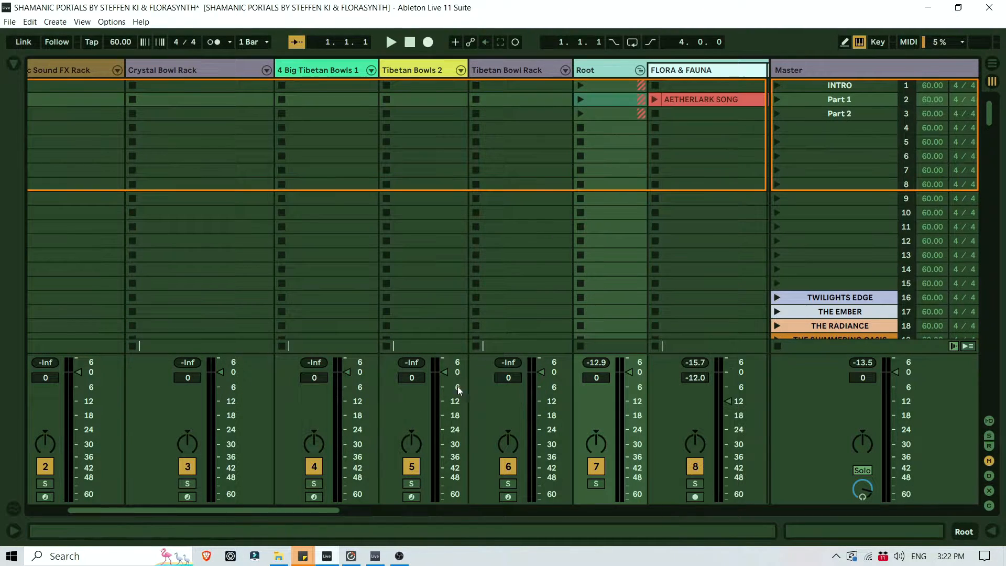
Launch the SOULS ASCENDANCE clip in HIGH DRONES and the TEMPORAL ECHOES clip in ATMO 2.
{"action": "left_click_drag", "start_coordinate": [313, 511], "coordinate": [539, 531]}
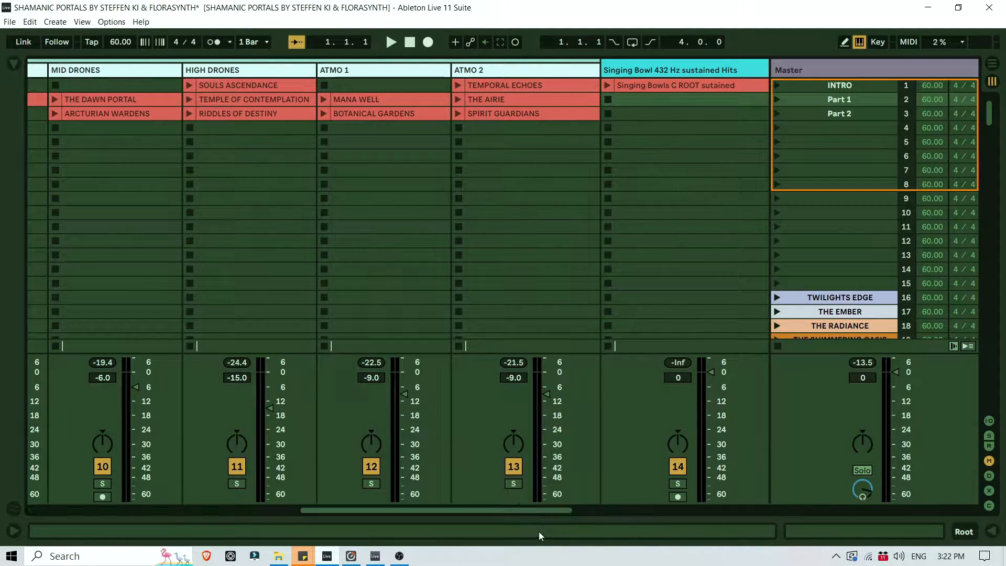
{"action": "left_click", "coordinate": [189, 85]}
{"action": "left_click", "coordinate": [458, 85]}
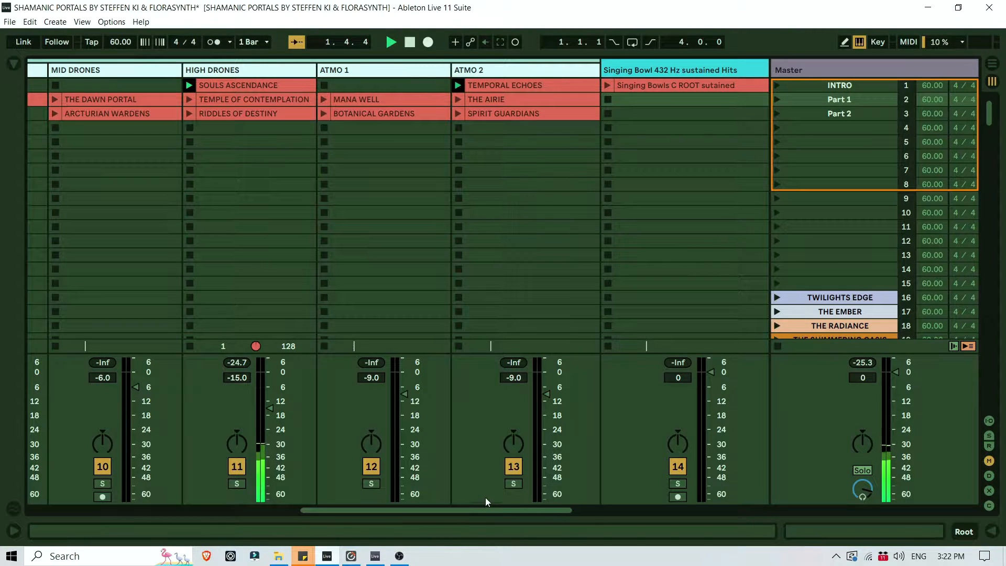
Set the Singing Bowl 432 Hz sustained Hits track volume to -6 dB and launch its C ROOT clip.
{"action": "left_click_drag", "start_coordinate": [485, 507], "coordinate": [575, 517]}
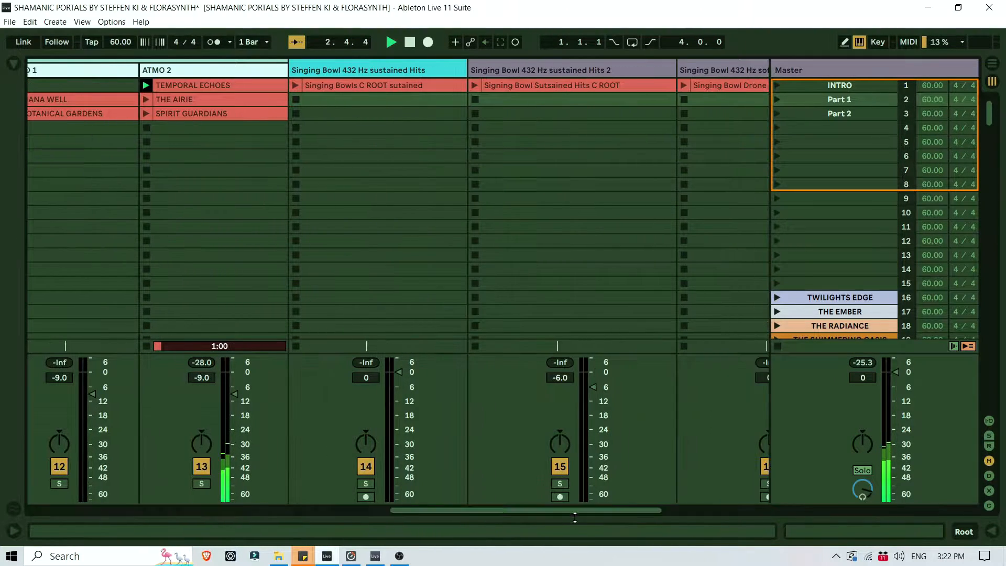
{"action": "mouse_move", "coordinate": [399, 371]}
{"action": "left_mouse_down"}
{"action": "mouse_move", "coordinate": [399, 363]}
{"action": "mouse_move", "coordinate": [399, 385]}
{"action": "left_mouse_up"}
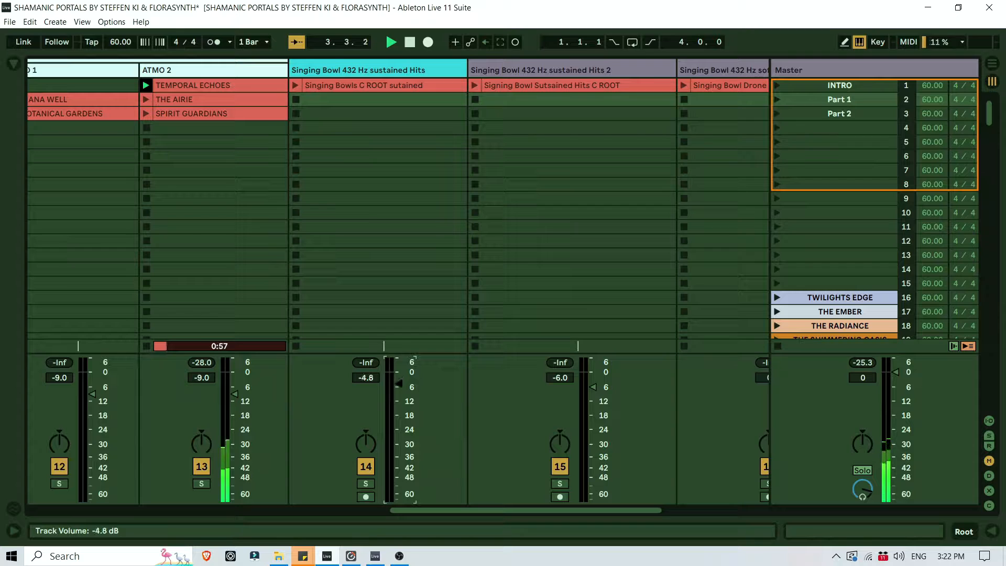
{"action": "left_click", "coordinate": [293, 87]}
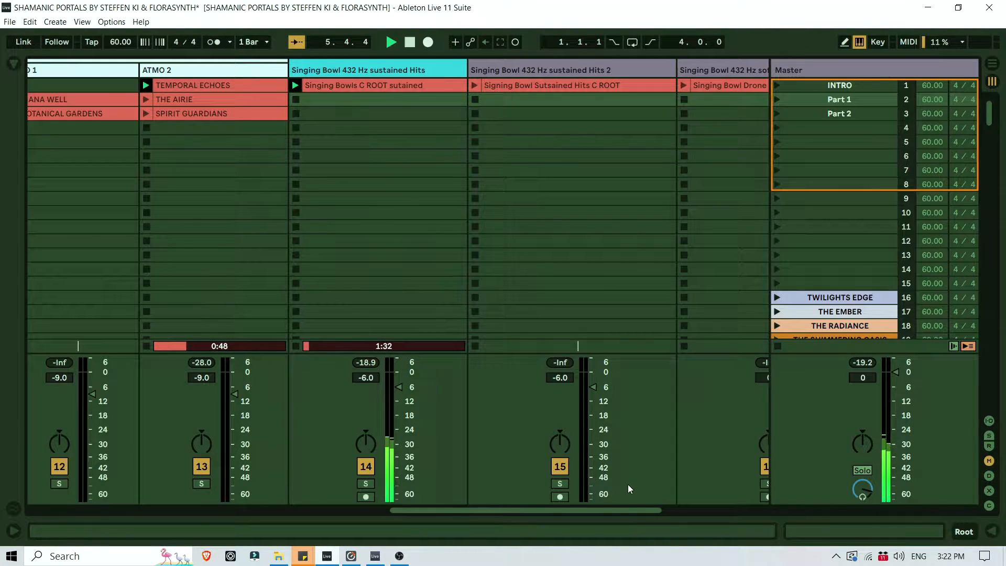
Launch the Singing Bowl Drone C 432Hz ROOT clip in the Singing Bowl 432 Hz soft sustained track.
{"action": "left_click_drag", "start_coordinate": [629, 508], "coordinate": [721, 524]}
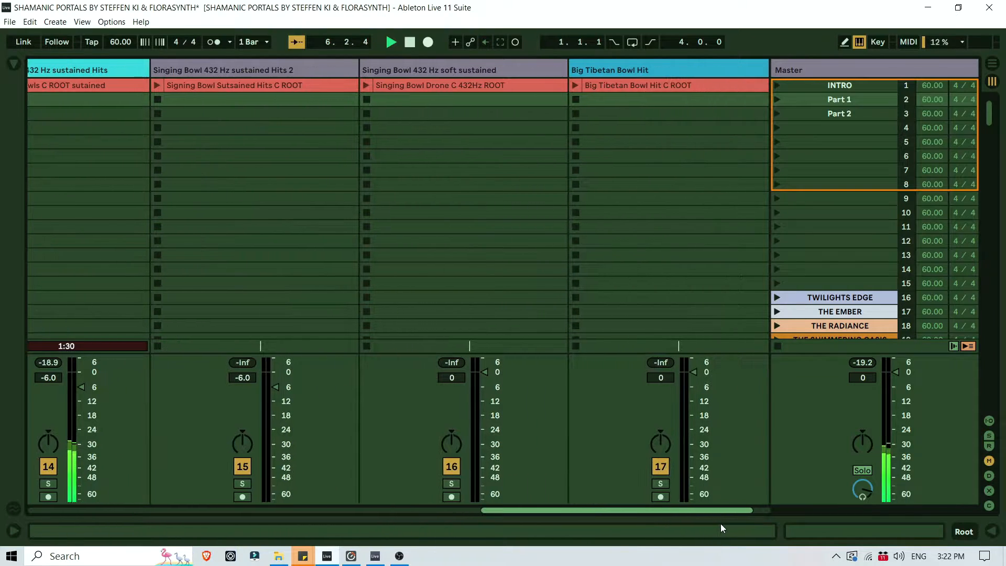
{"action": "left_click", "coordinate": [365, 85]}
{"action": "left_click_drag", "start_coordinate": [561, 510], "coordinate": [517, 552]}
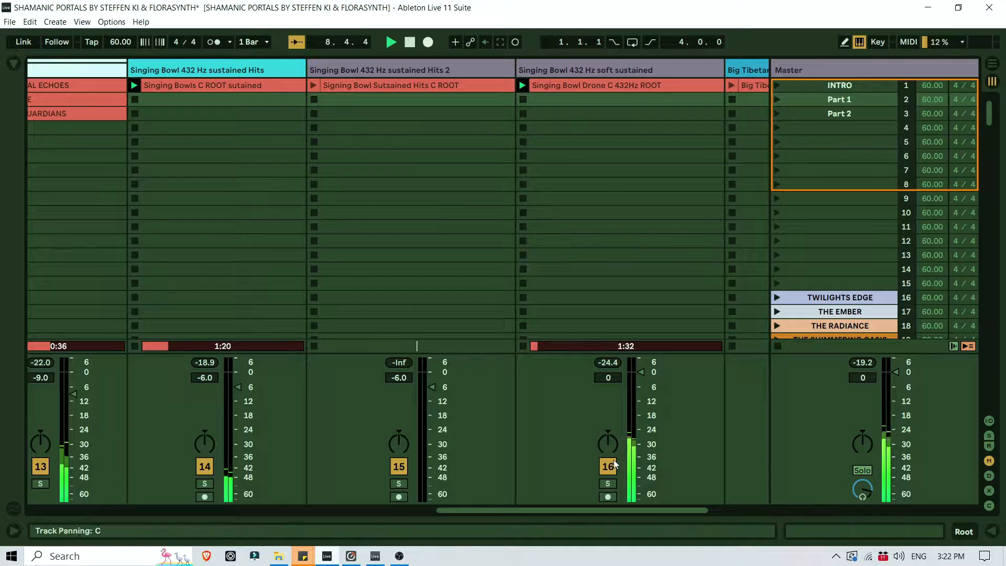
Move the Singing Bowl 432 Hz soft sustained track in front of Singing Bowl 432 Hz sustained Hits and briefly audition it soloed.
{"action": "left_click", "coordinate": [622, 77]}
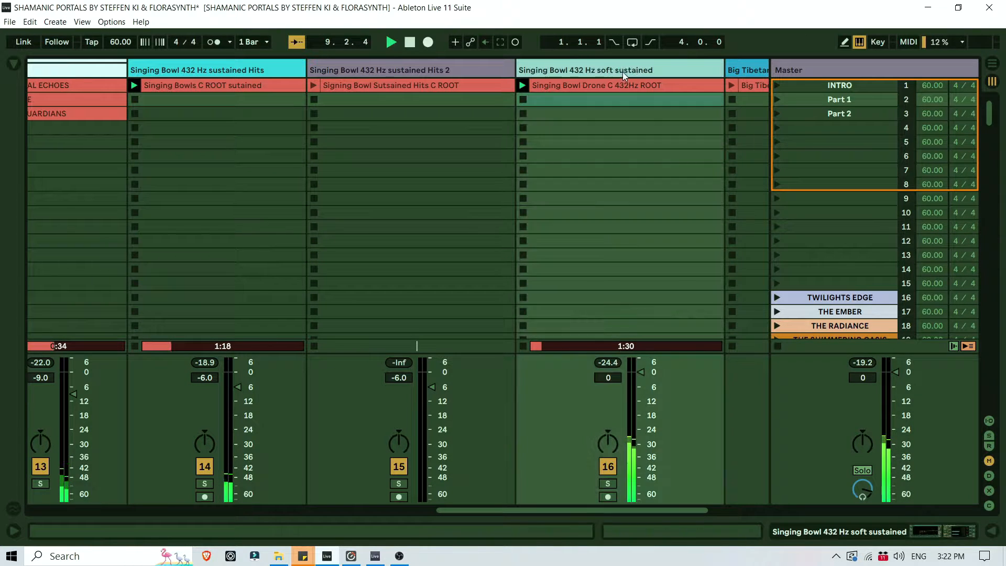
{"action": "left_click_drag", "start_coordinate": [151, 68], "coordinate": [152, 69]}
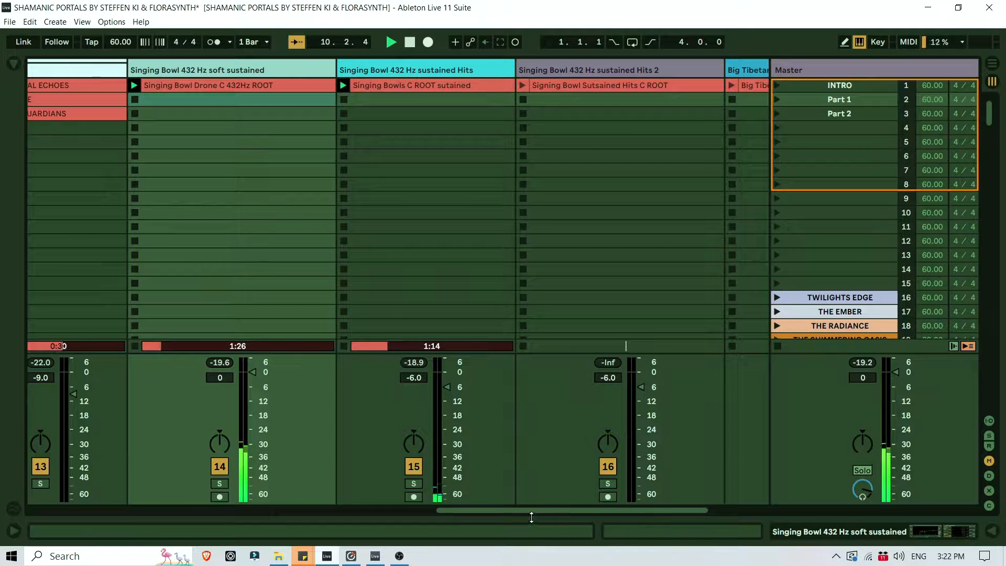
{"action": "left_click", "coordinate": [220, 484]}
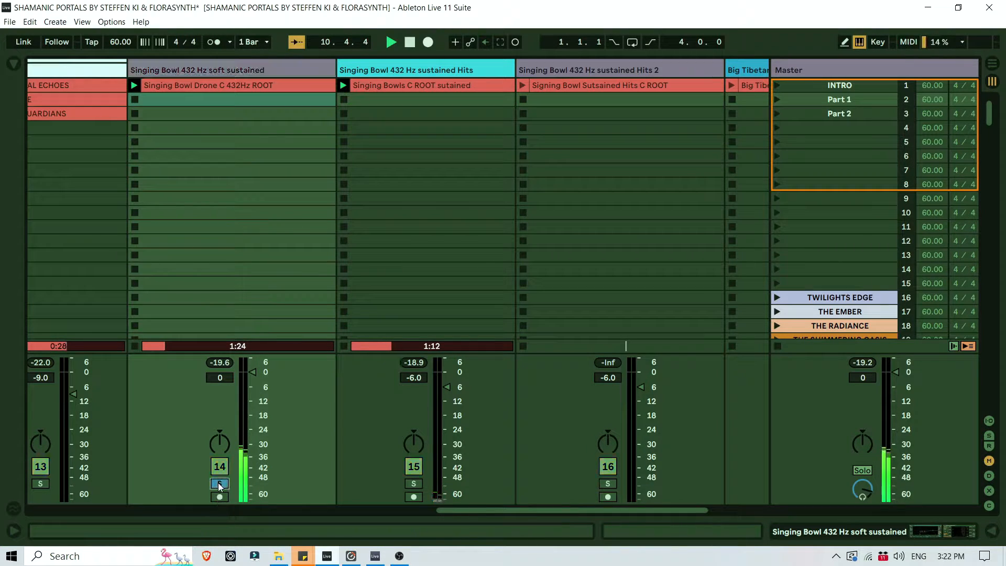
{"action": "left_click", "coordinate": [220, 484]}
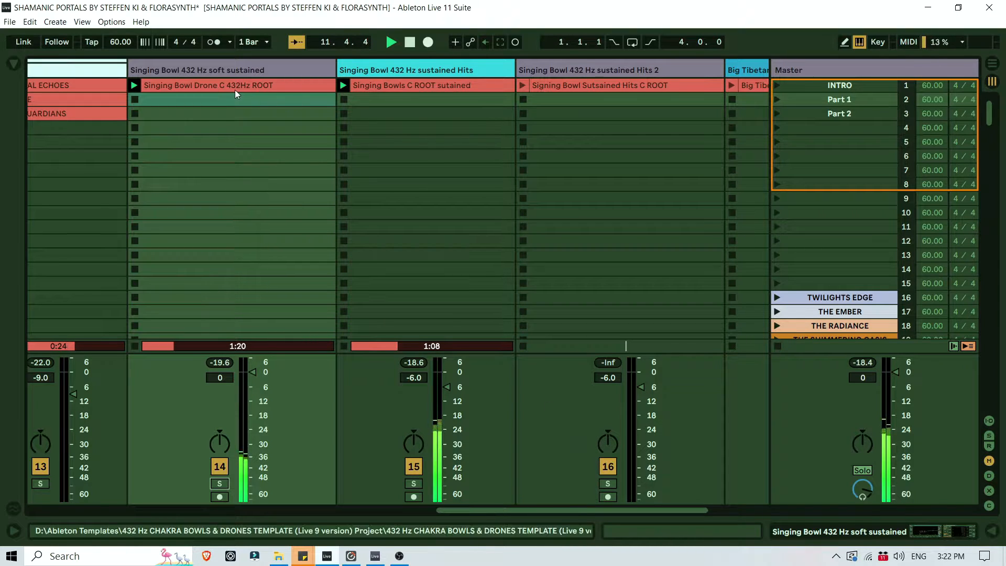
Launch the Big Tibetan Bowl Hit C ROOT clip at -6 dB track volume and move its track before Singing Bowl 432 Hz sustained Hits 2.
{"action": "left_click_drag", "start_coordinate": [596, 511], "coordinate": [670, 514]}
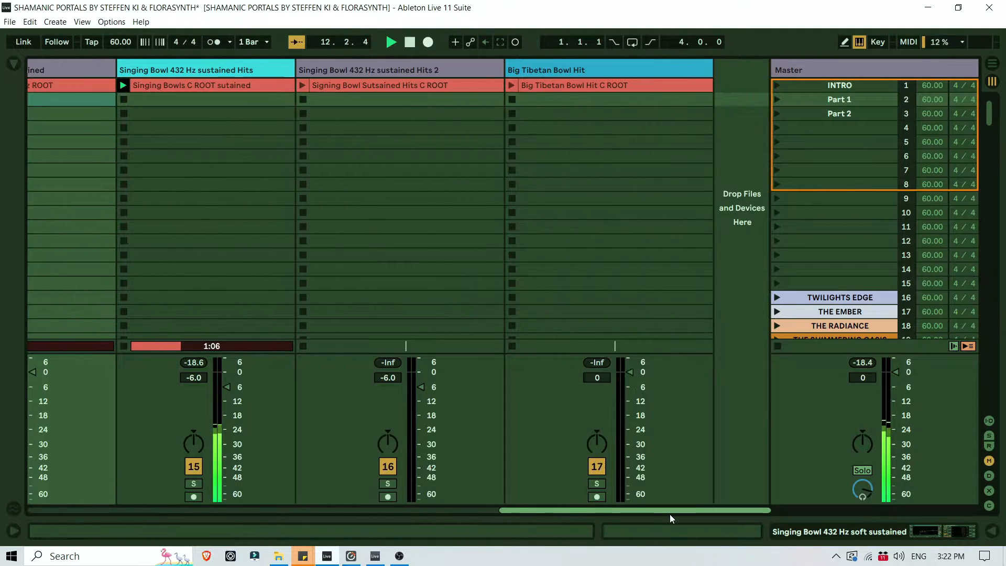
{"action": "left_click", "coordinate": [510, 84]}
{"action": "left_click_drag", "start_coordinate": [631, 367], "coordinate": [630, 387]}
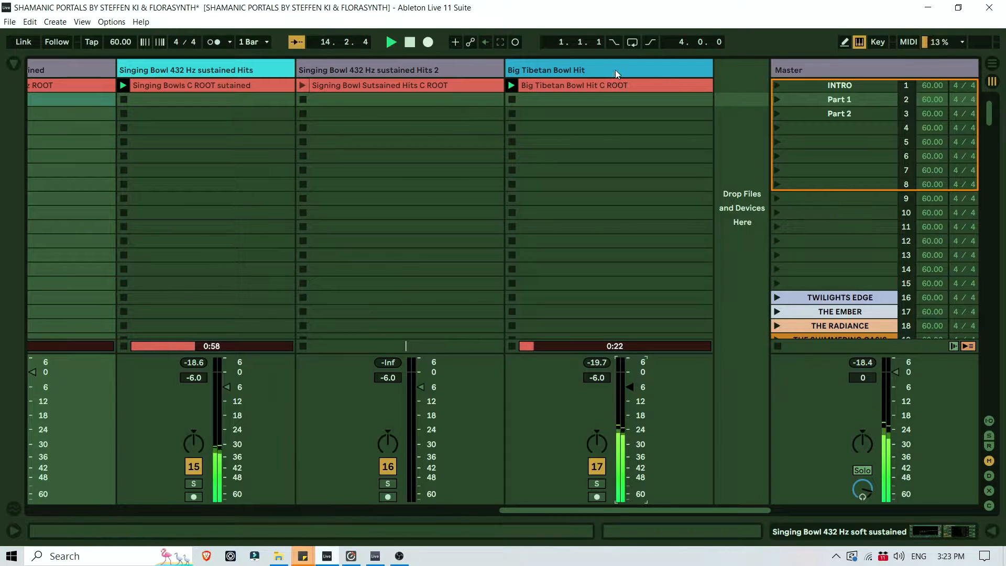
{"action": "left_click_drag", "start_coordinate": [615, 70], "coordinate": [294, 70]}
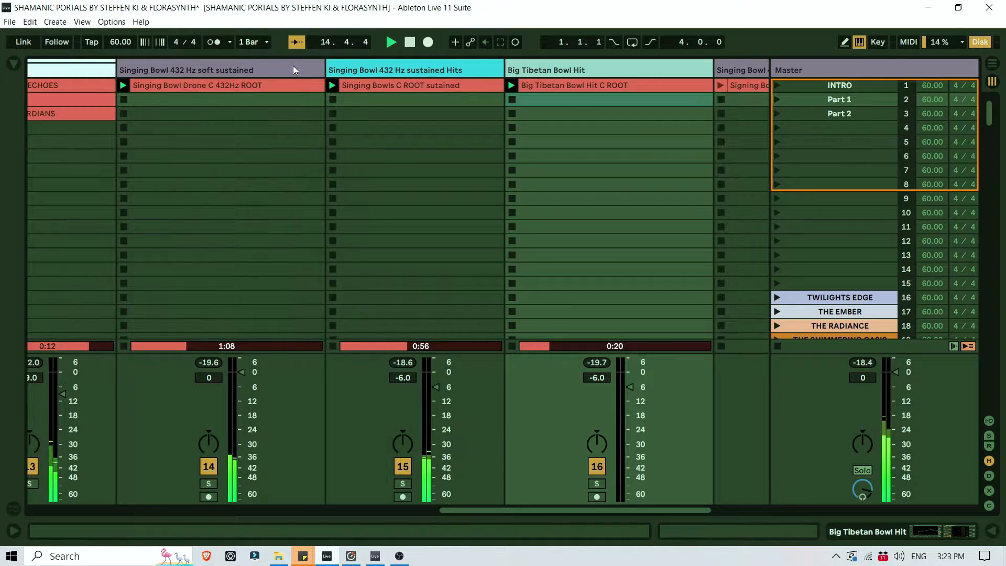
{"action": "left_click_drag", "start_coordinate": [590, 507], "coordinate": [792, 513]}
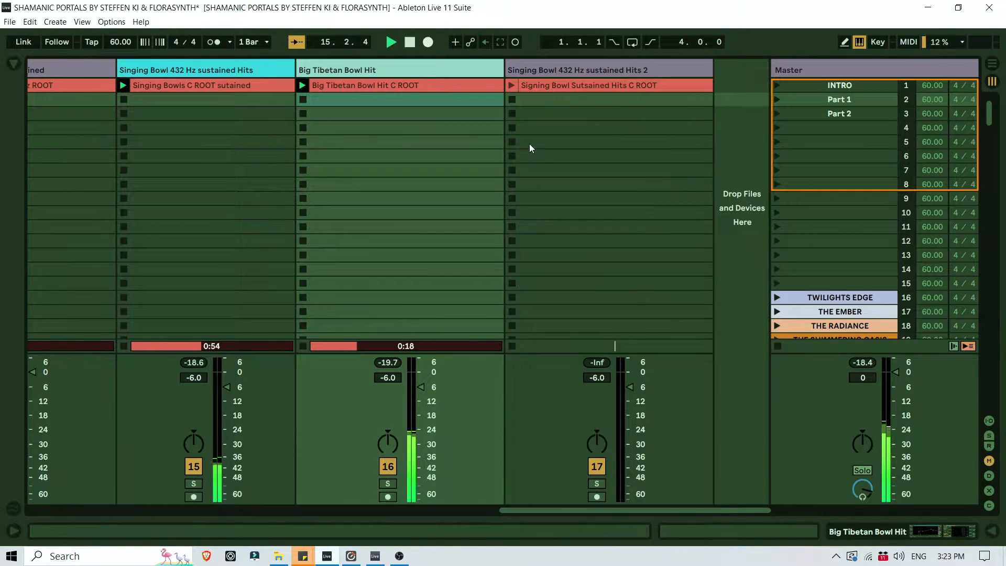
Launch the C ROOT clip in the Singing Bowl 432 Hz sustained Hits 2 track.
{"action": "left_click", "coordinate": [511, 86]}
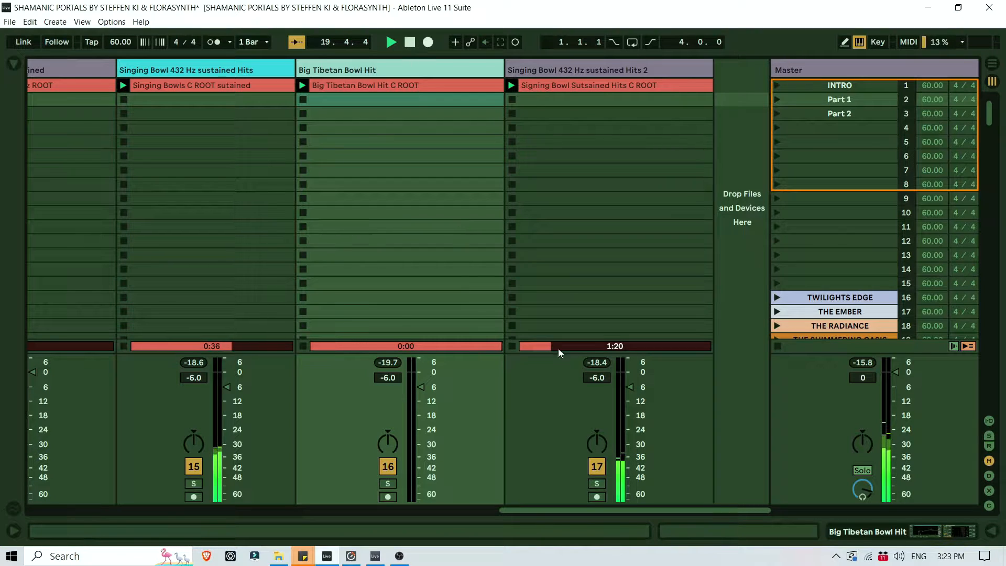
Create an empty MIDI clip in the first slot of the Crystal Bowl Rack track.
{"action": "left_click_drag", "start_coordinate": [687, 507], "coordinate": [230, 504]}
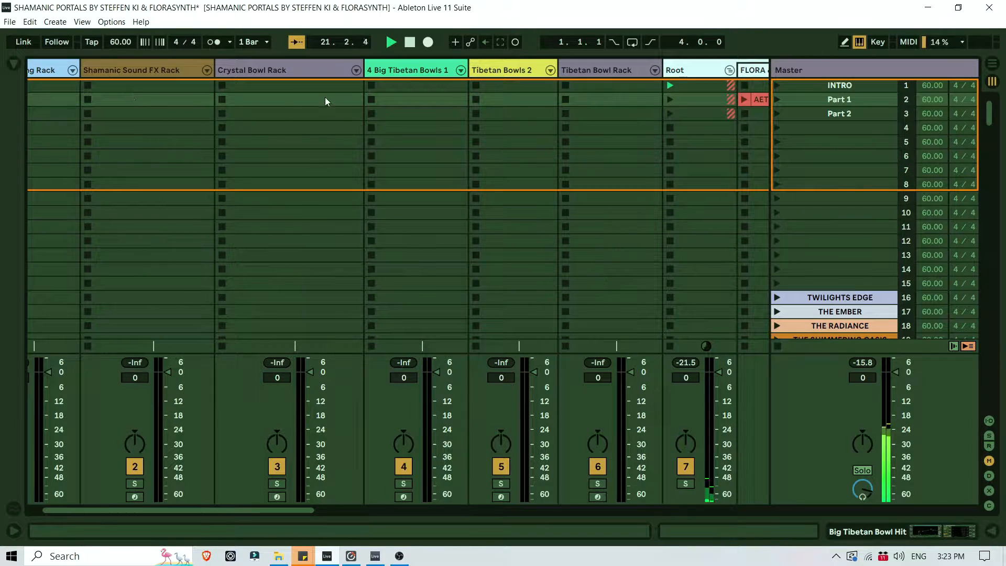
{"action": "left_click", "coordinate": [317, 87]}
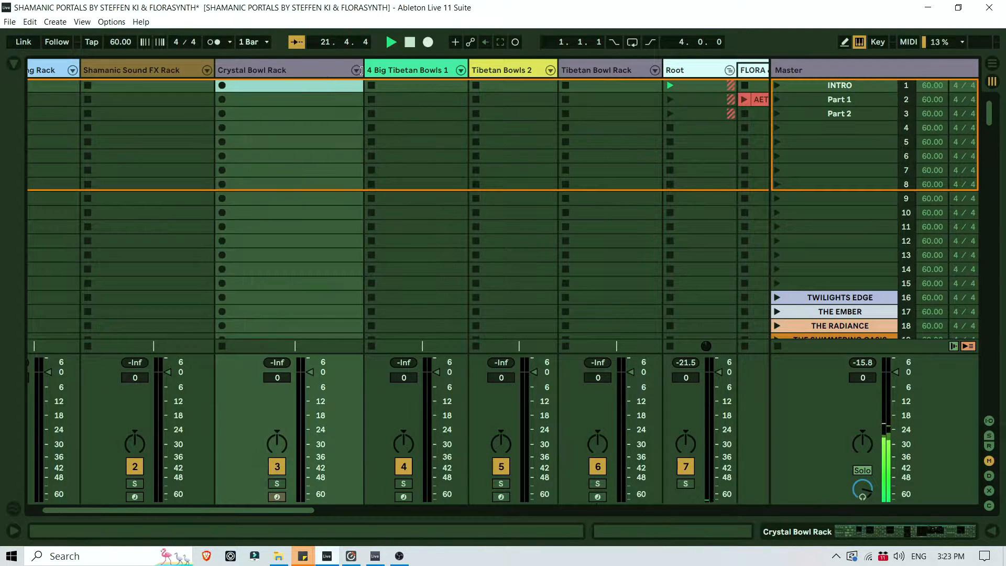
{"action": "left_click", "coordinate": [360, 71]}
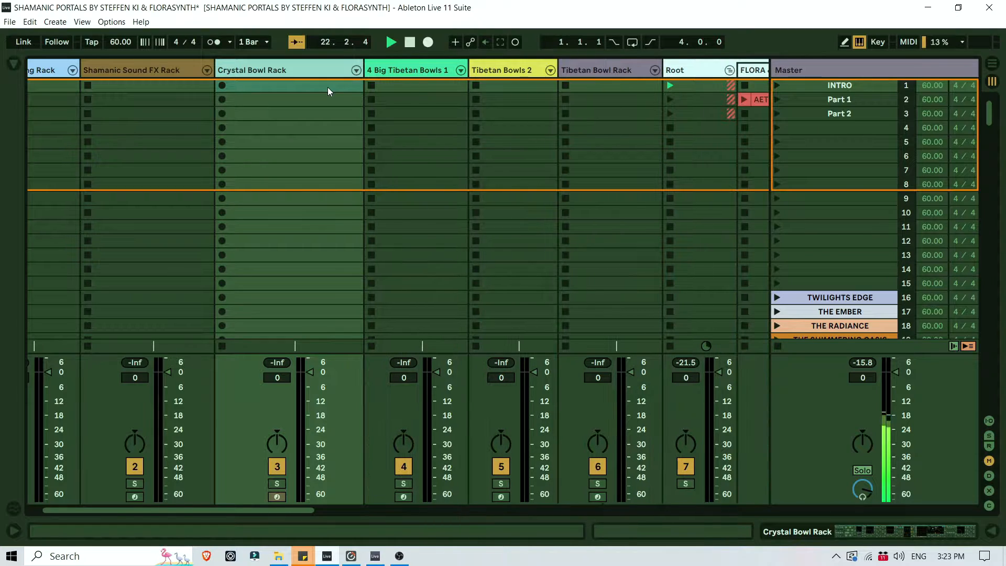
{"action": "double_click", "coordinate": [328, 87]}
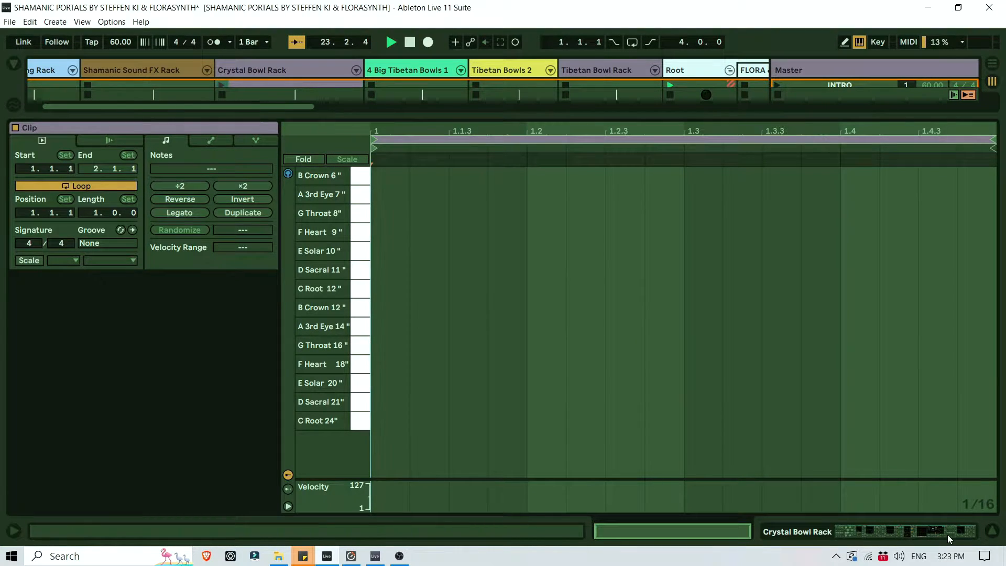
{"action": "left_click", "coordinate": [992, 531]}
{"action": "left_click", "coordinate": [288, 98]}
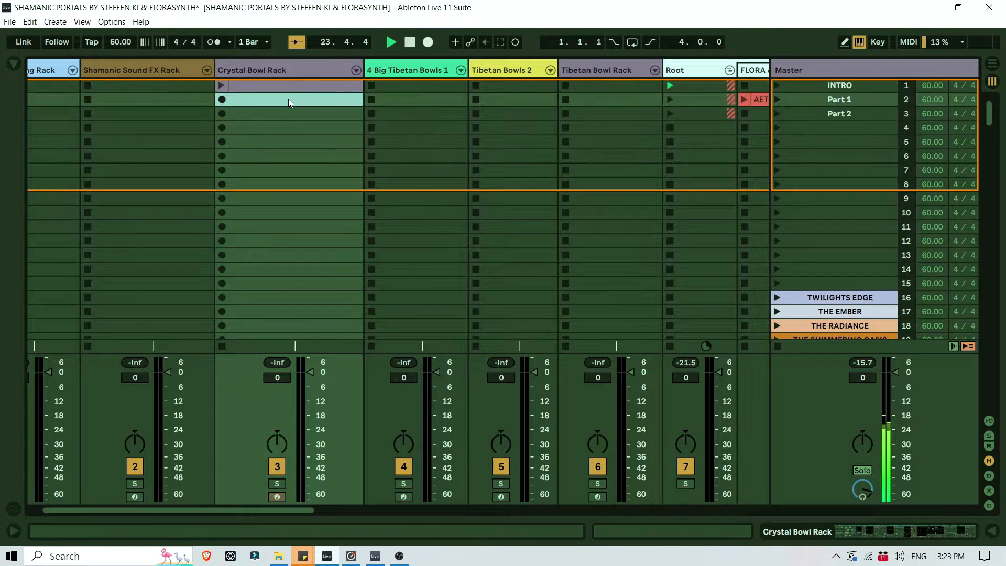
{"action": "right_click", "coordinate": [288, 99]}
{"action": "left_click", "coordinate": [260, 105]}
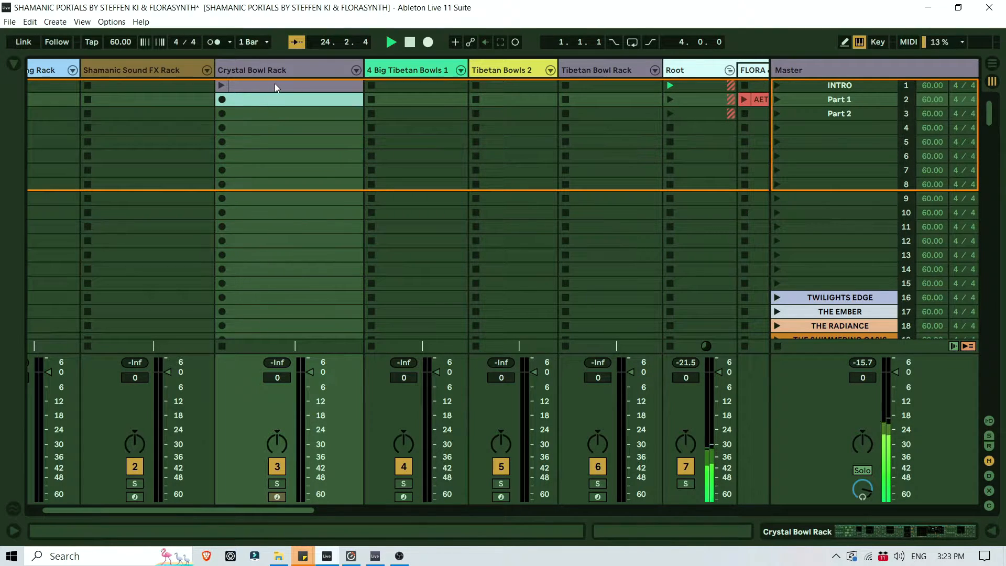
Open the new Crystal Bowl Rack clip and audition its C Root 24" bowl with note preview enabled.
{"action": "left_click", "coordinate": [275, 83]}
{"action": "double_click", "coordinate": [273, 83]}
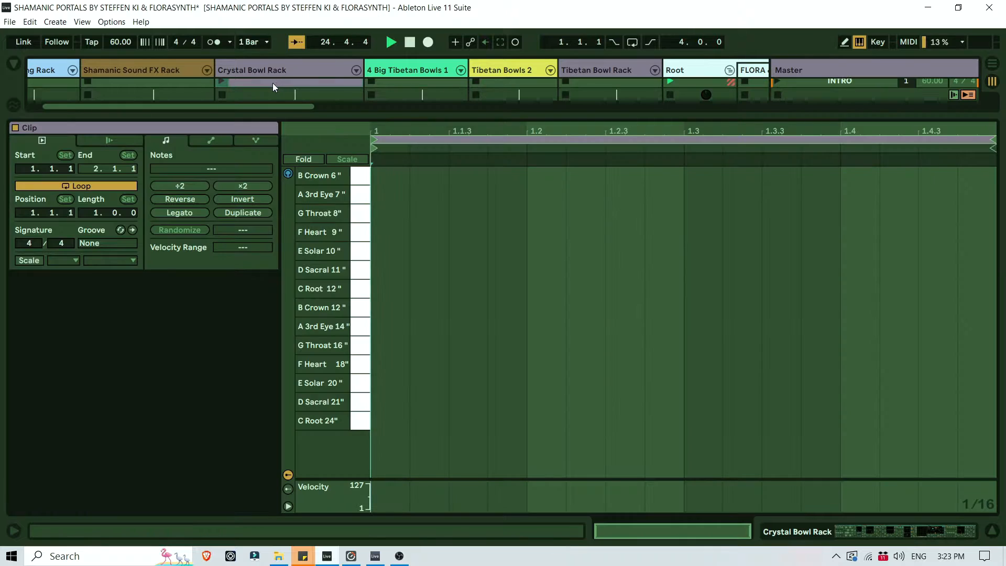
{"action": "left_click", "coordinate": [288, 173]}
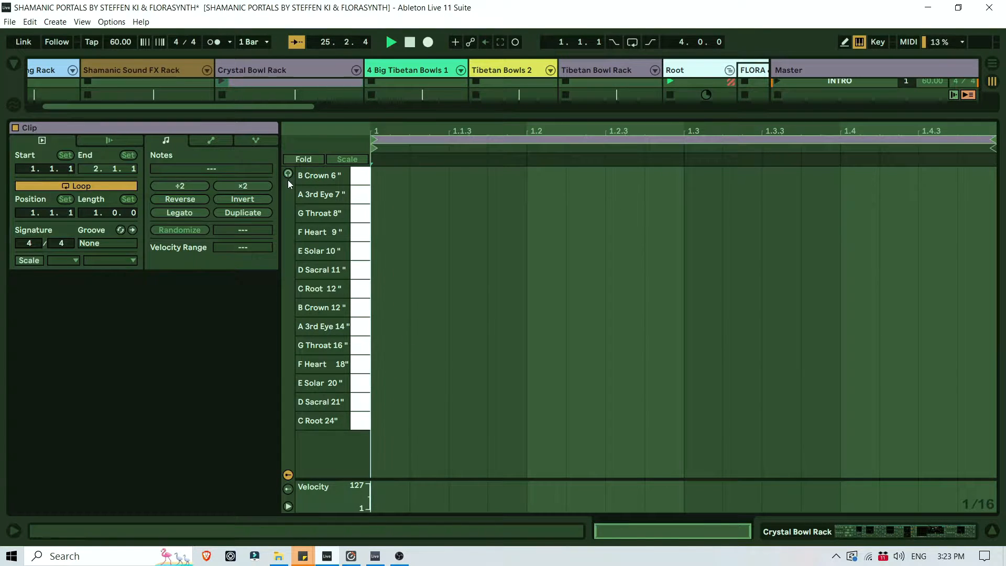
{"action": "left_click", "coordinate": [288, 174]}
{"action": "left_click", "coordinate": [289, 174]}
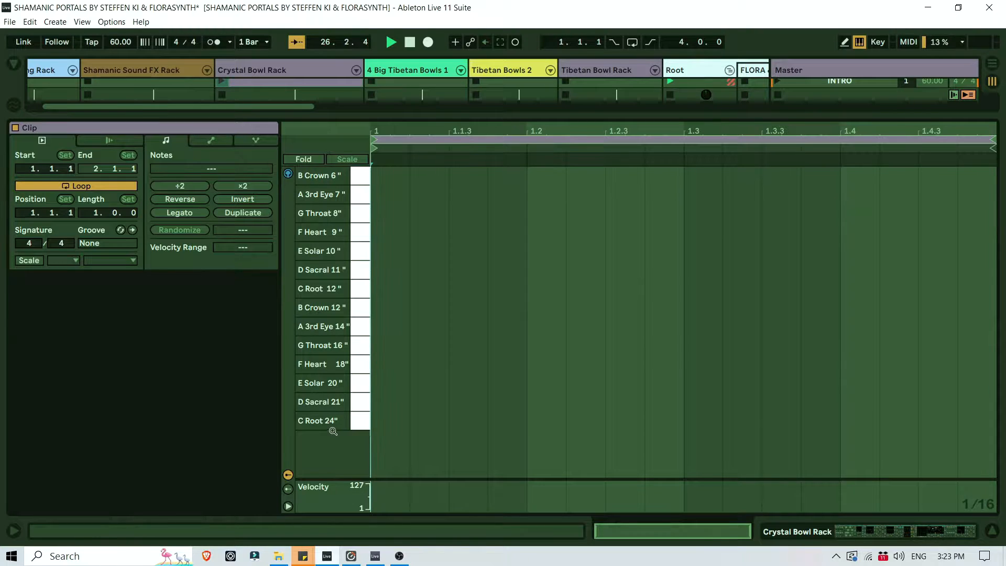
{"action": "left_click", "coordinate": [314, 421]}
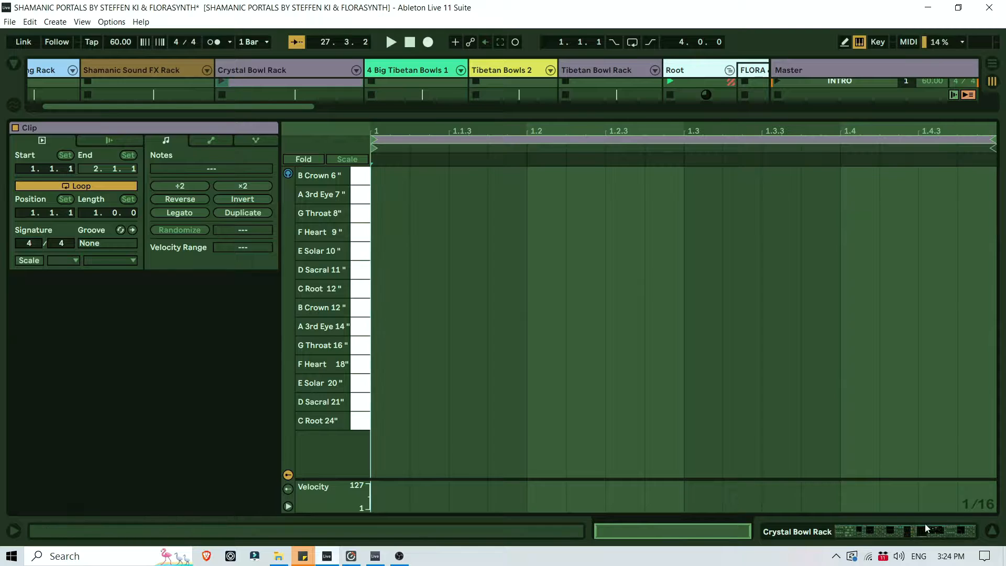
Set the Granular macro of the Crystal Bowl Rack's chakra crystal bowls device to 0%.
{"action": "left_click", "coordinate": [860, 532]}
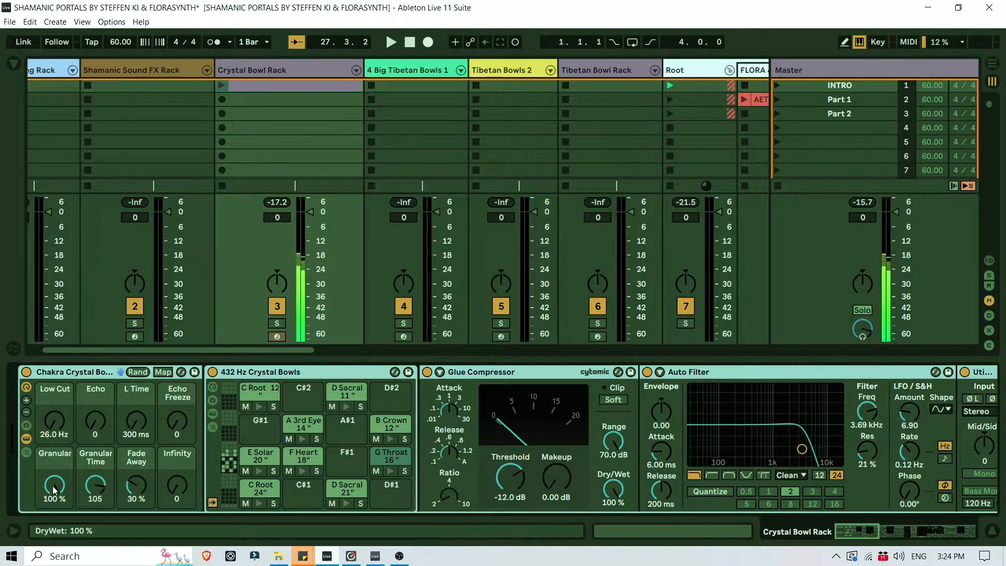
{"action": "left_click_drag", "start_coordinate": [54, 489], "coordinate": [55, 527]}
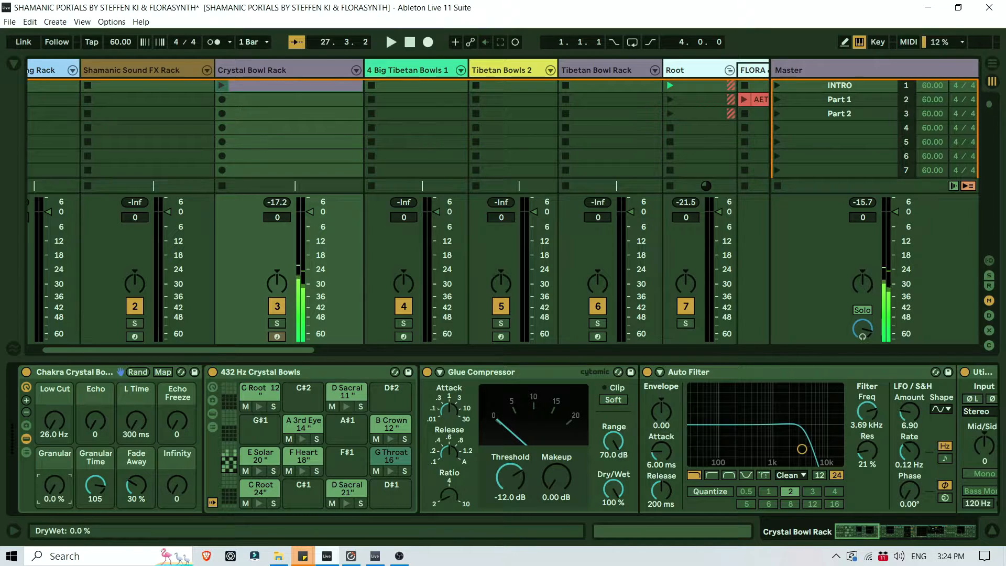
{"action": "left_click", "coordinate": [97, 374]}
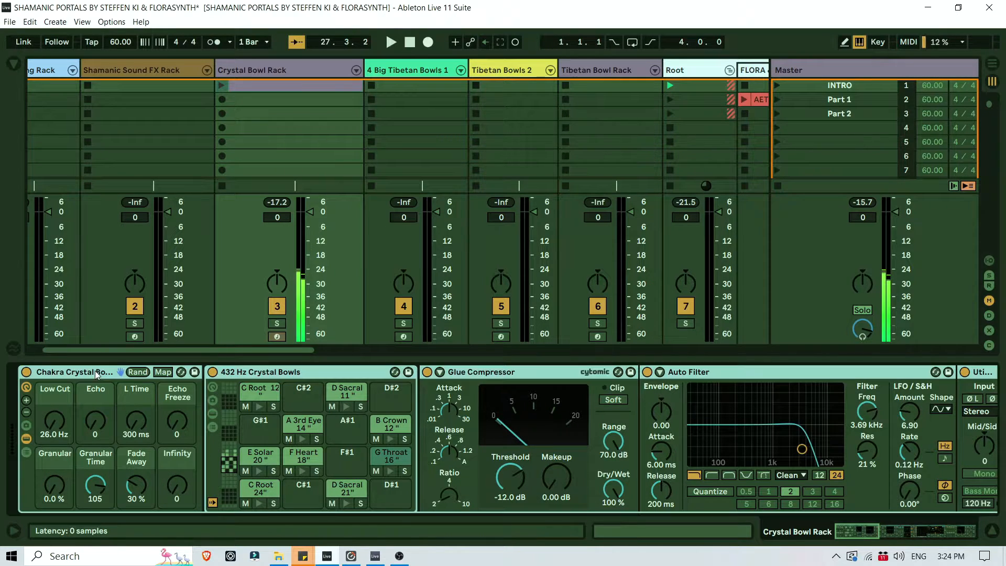
Set the Crystal Bowl Rack clip's grid to 1 bar and add a one-bar C Root 24" note at its start.
{"action": "left_click", "coordinate": [253, 71]}
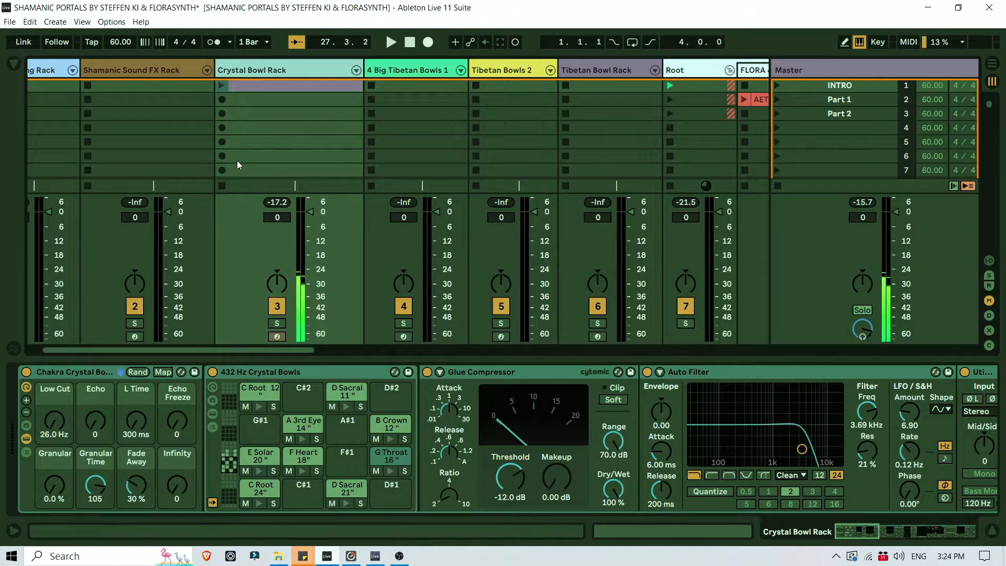
{"action": "double_click", "coordinate": [278, 86]}
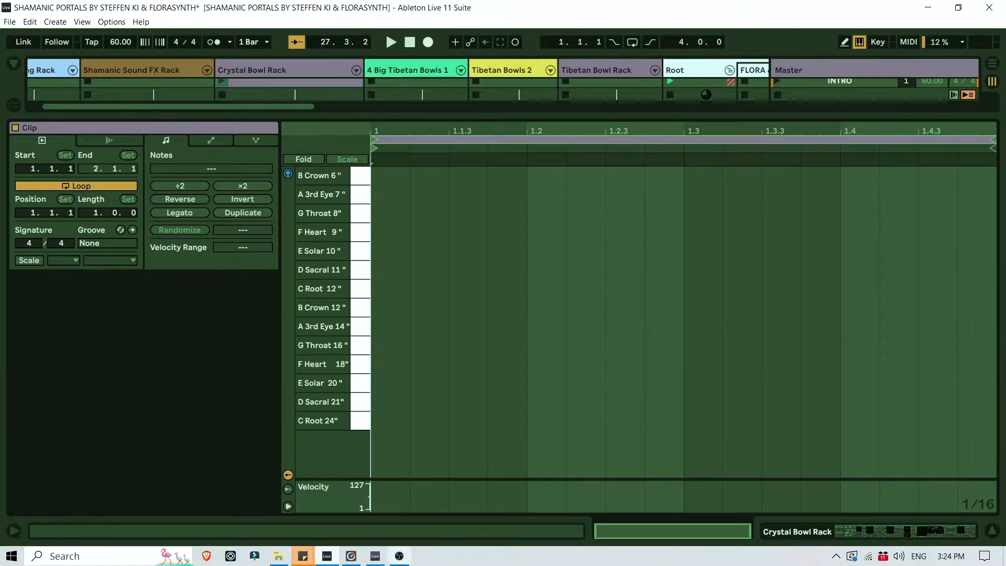
{"action": "right_click", "coordinate": [385, 422]}
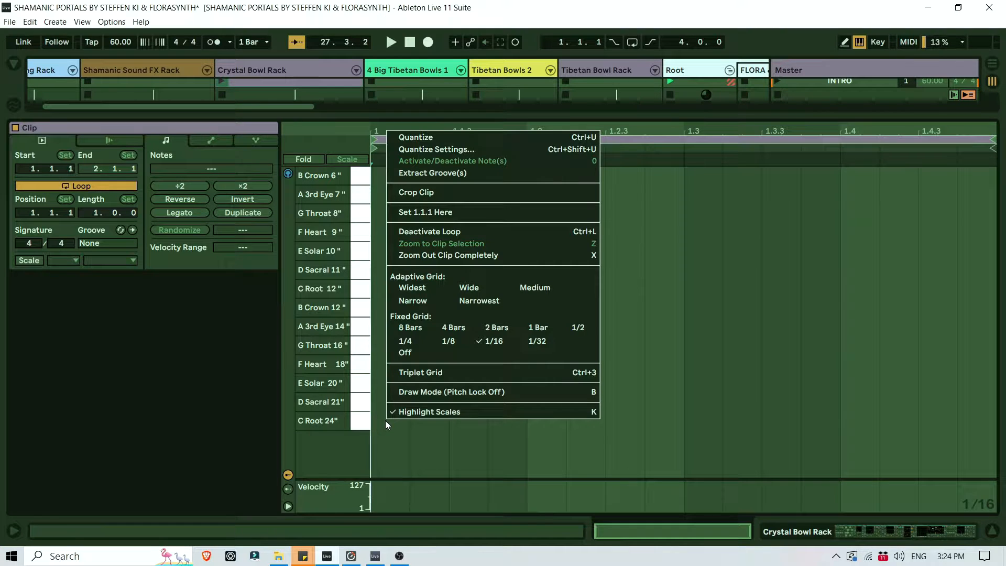
{"action": "left_click", "coordinate": [538, 327]}
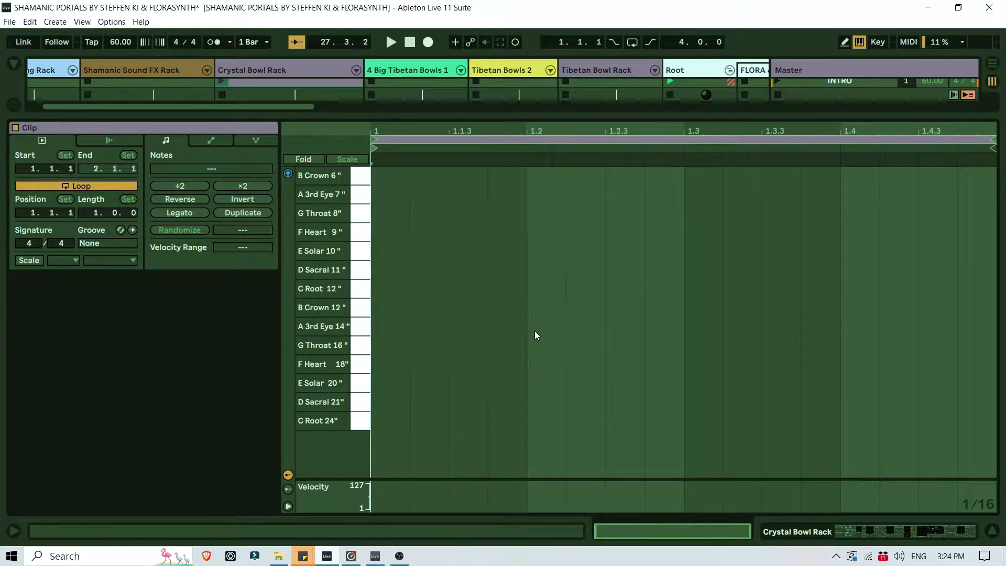
{"action": "double_click", "coordinate": [406, 420]}
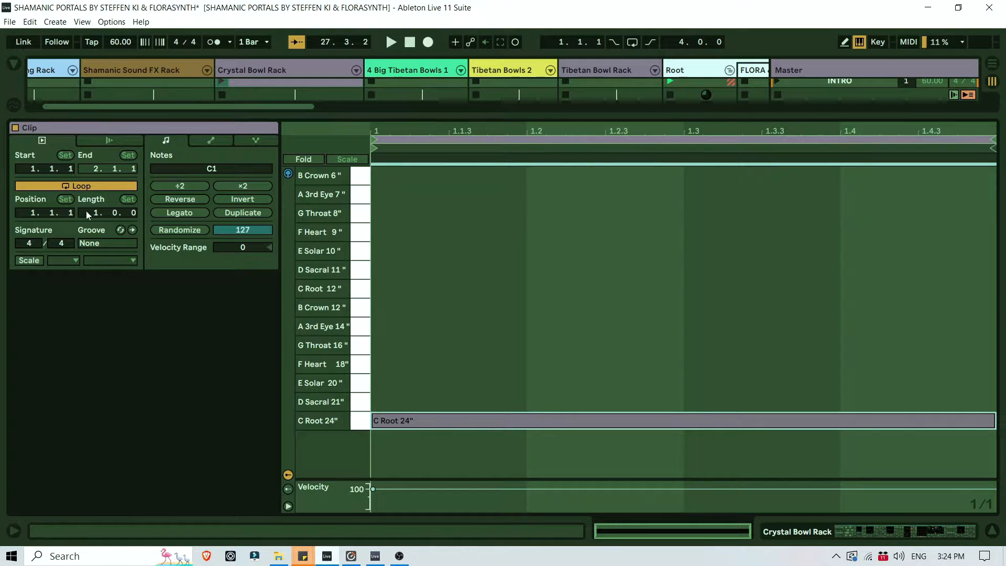
Set the crystal bowl clip's loop length to 6 bars and extend the C Root 24" note across the whole loop.
{"action": "left_click_drag", "start_coordinate": [97, 218], "coordinate": [96, 193]}
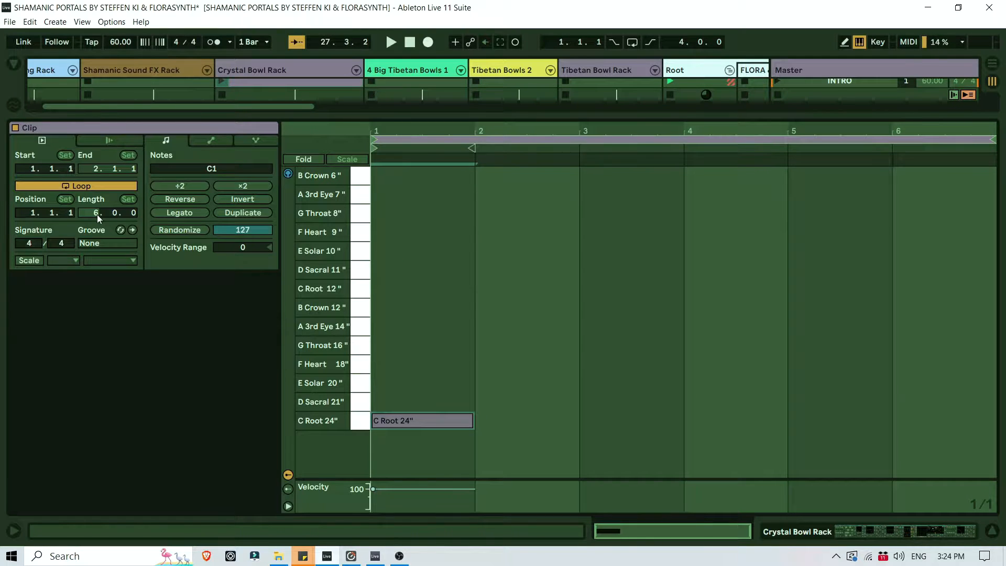
{"action": "left_click_drag", "start_coordinate": [473, 421], "coordinate": [956, 469]}
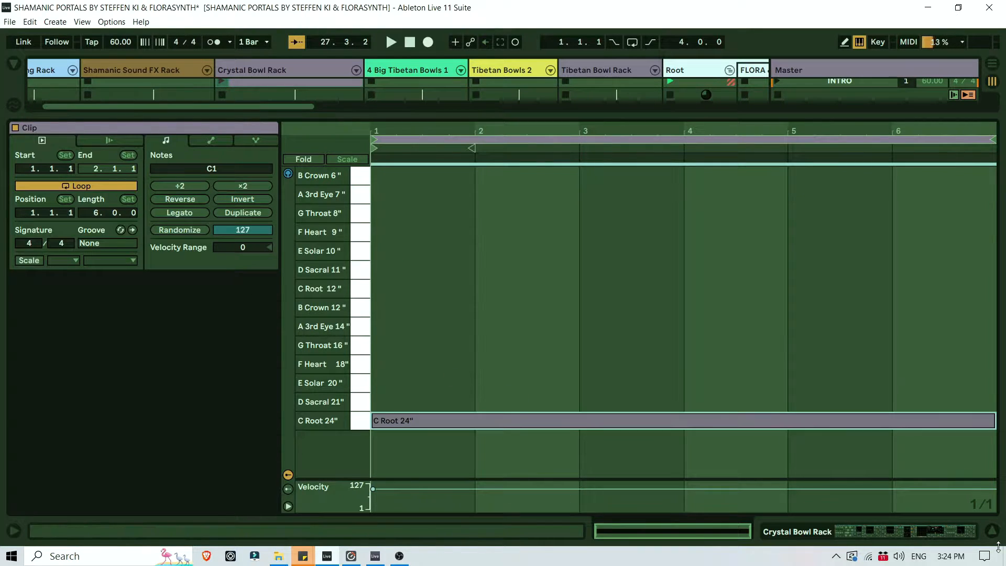
{"action": "left_click", "coordinate": [993, 533]}
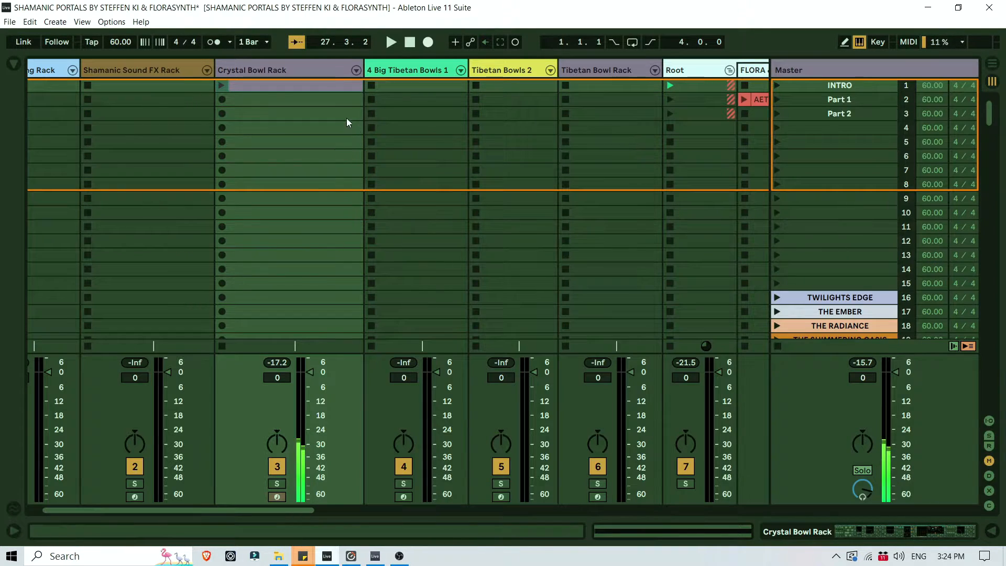
Launch the new Crystal Bowl Rack clip and stop the clips in the three Singing Bowl 432 Hz tracks and the Big Tibetan Bowl Hit track.
{"action": "left_click", "coordinate": [221, 86]}
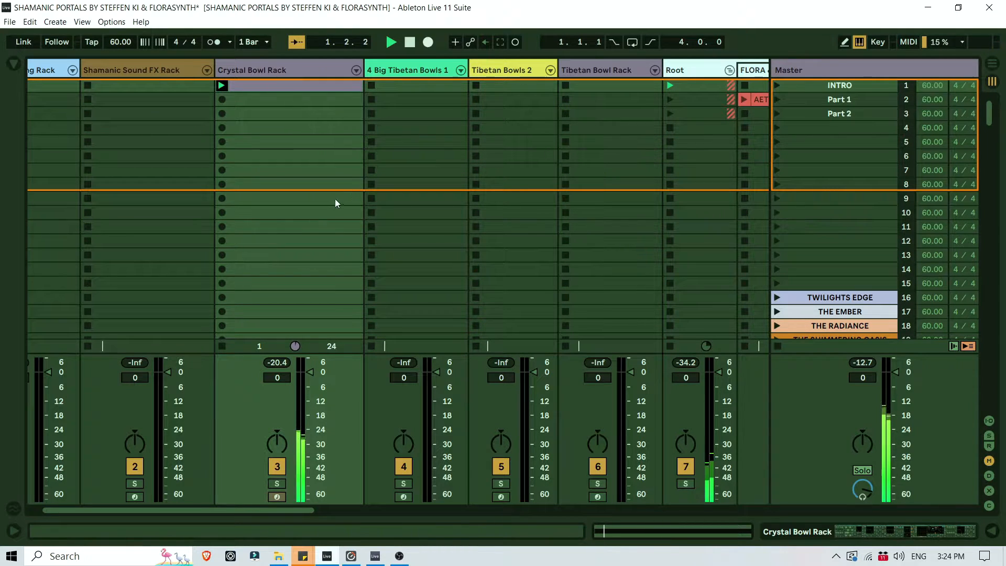
{"action": "left_click_drag", "start_coordinate": [294, 510], "coordinate": [784, 510]}
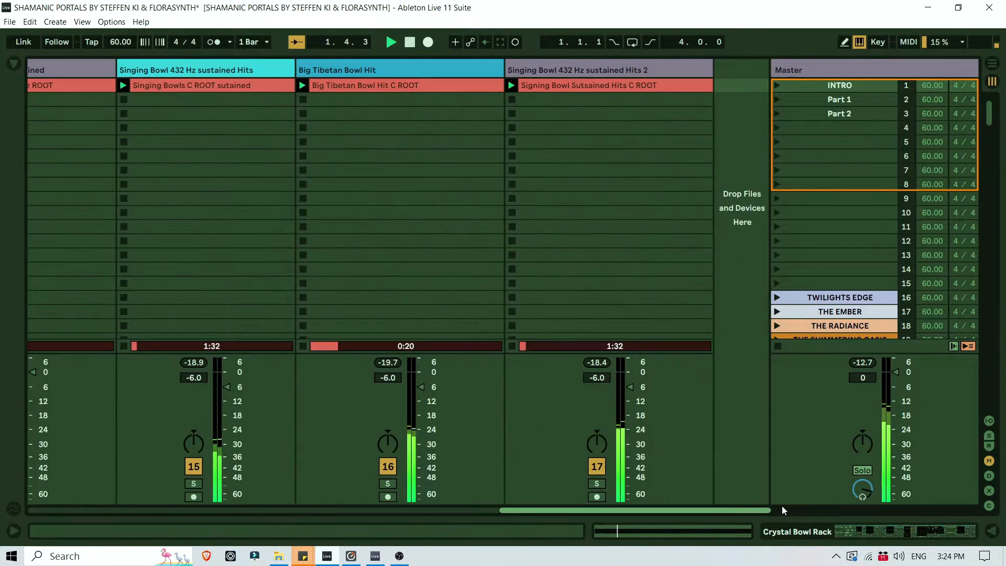
{"action": "left_click", "coordinate": [512, 99]}
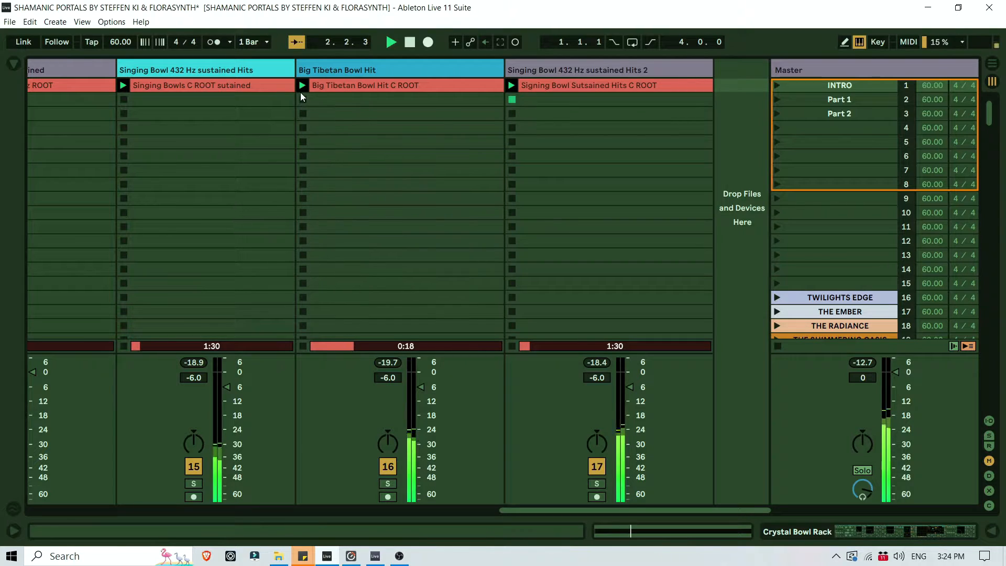
{"action": "left_click", "coordinate": [303, 99]}
{"action": "left_click", "coordinate": [124, 99]}
{"action": "left_click", "coordinate": [83, 102]}
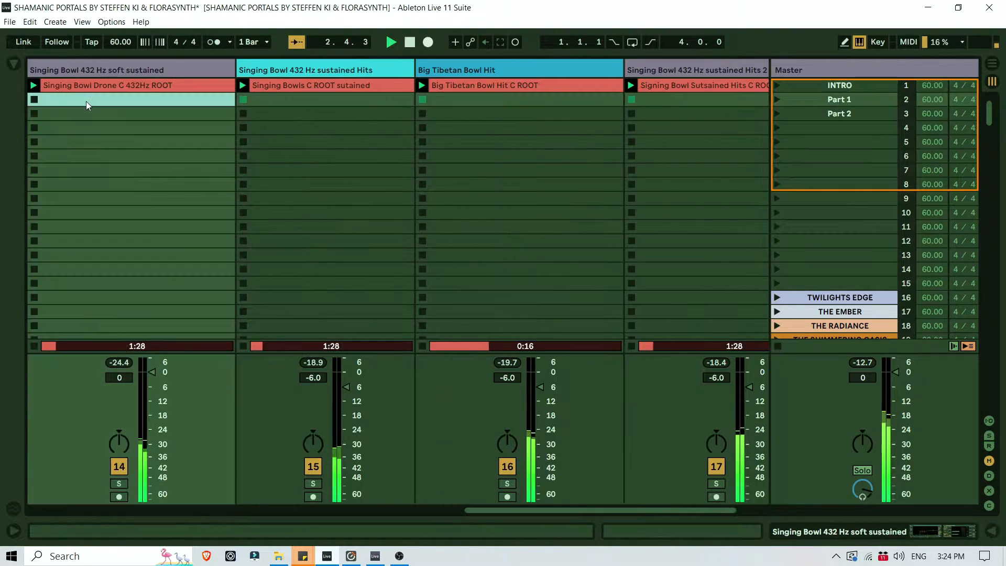
{"action": "left_click", "coordinate": [34, 99]}
Color the Crystal Bowl Rack clip red.
{"action": "left_click_drag", "start_coordinate": [635, 510], "coordinate": [228, 472]}
{"action": "right_click", "coordinate": [265, 87]}
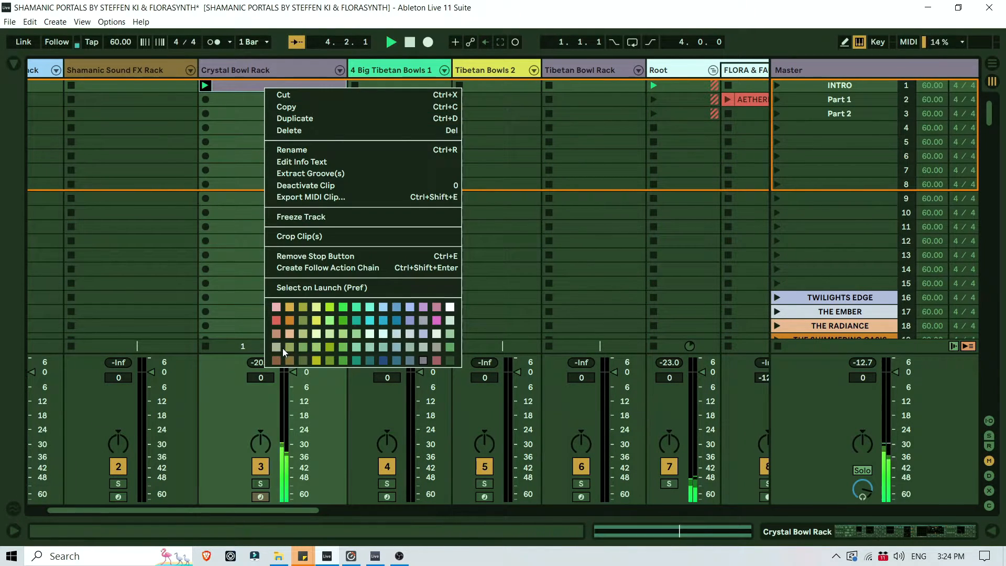
{"action": "left_click", "coordinate": [278, 320]}
Lengthen the crystal bowl clip's loop to 9 bars and stretch its C Root 24" note to fill it.
{"action": "double_click", "coordinate": [274, 83]}
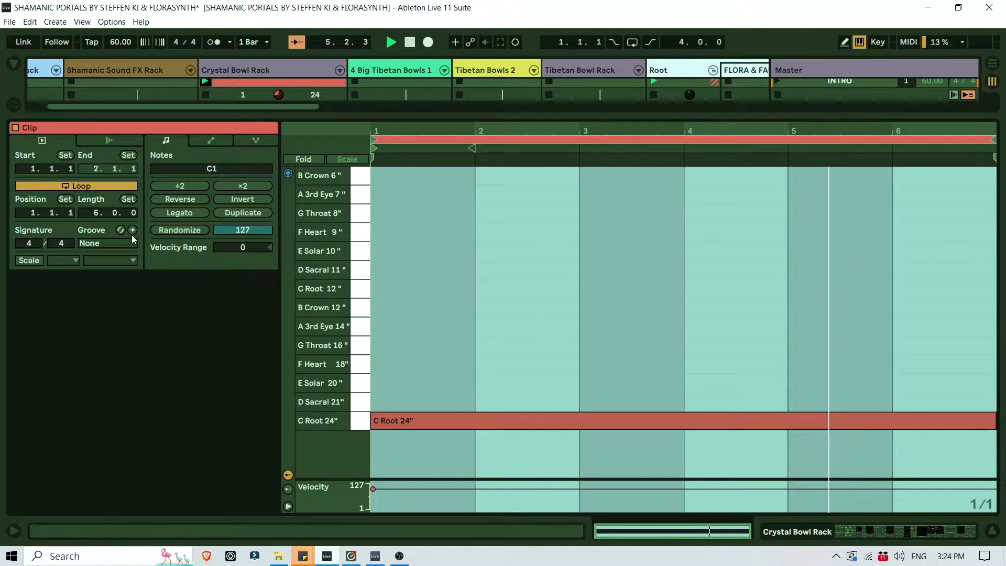
{"action": "left_click_drag", "start_coordinate": [96, 213], "coordinate": [96, 200]}
{"action": "left_click_drag", "start_coordinate": [785, 420], "coordinate": [996, 420]}
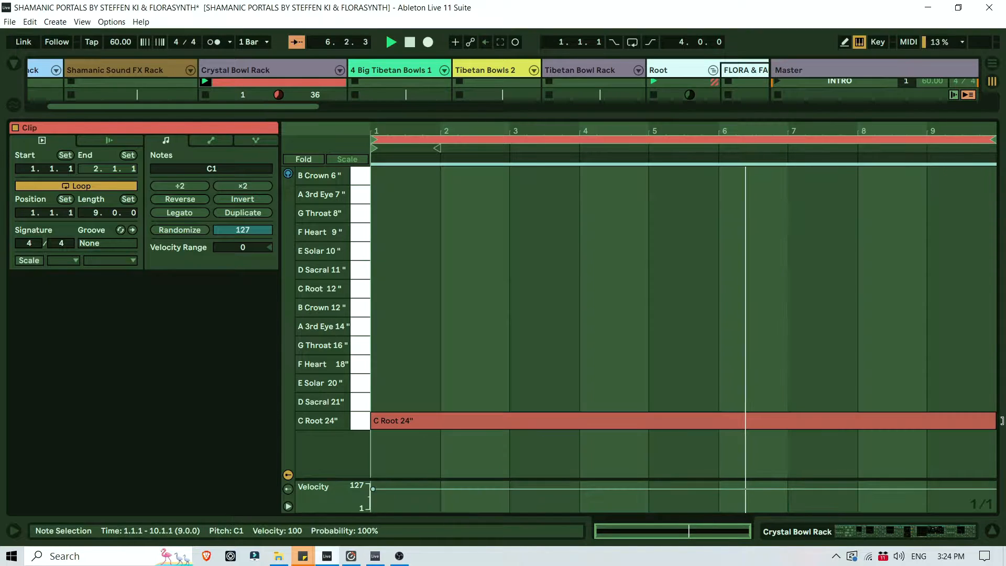
{"action": "left_click", "coordinate": [992, 531]}
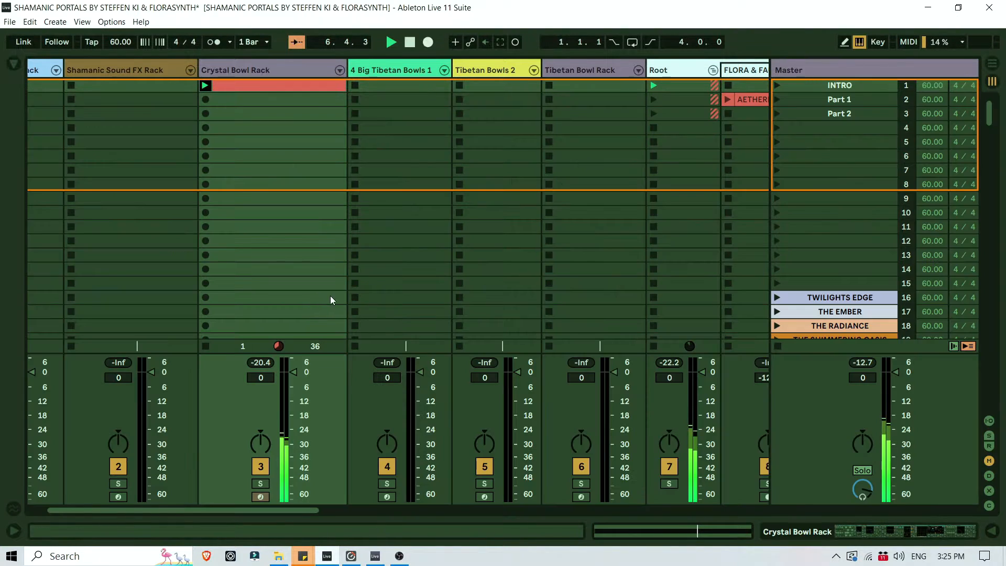
Rename the Crystal Bowl Rack clip "C Root low" and duplicate it into the track's second slot.
{"action": "right_click", "coordinate": [294, 83]}
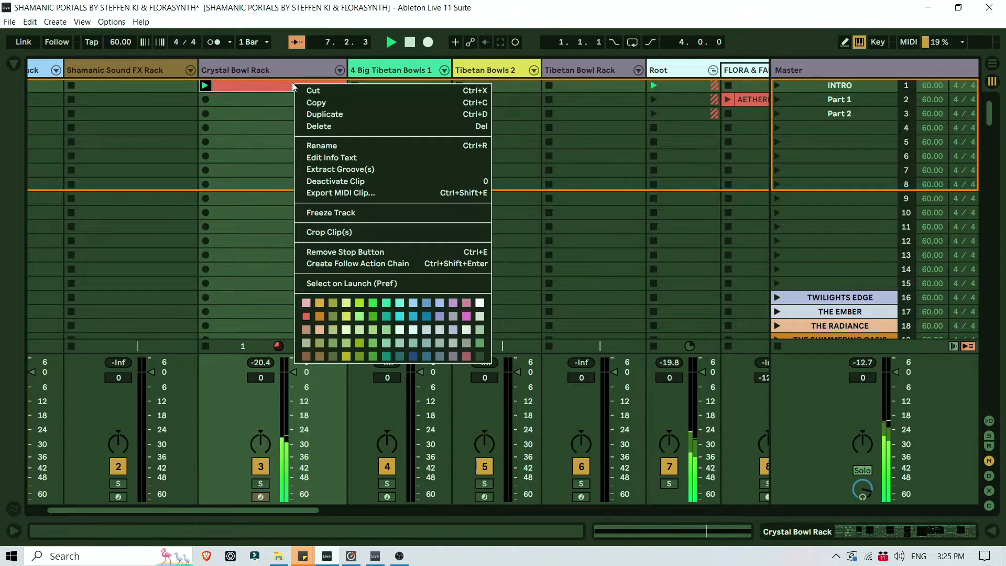
{"action": "left_click", "coordinate": [329, 145]}
{"action": "type", "text": "C"}
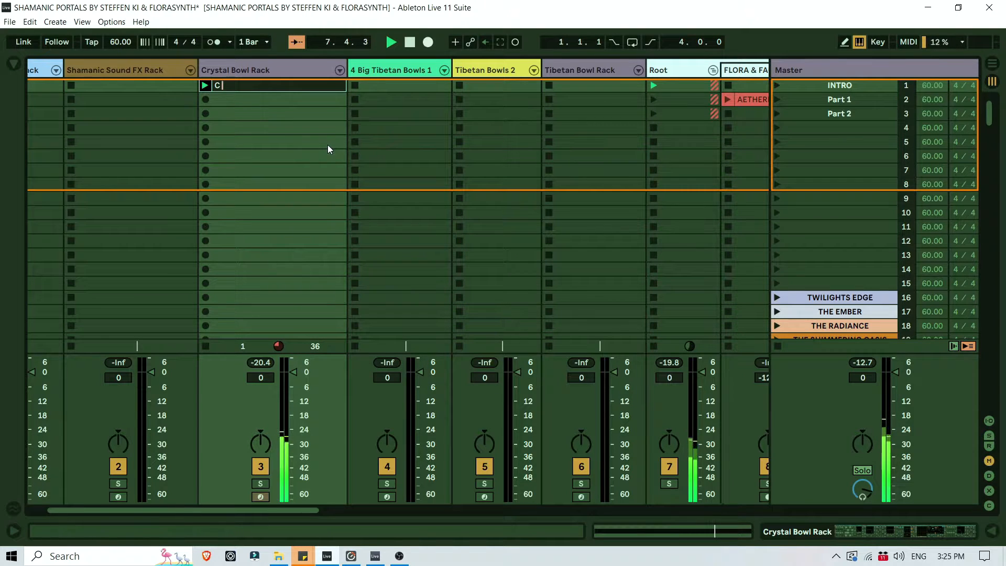
{"action": "type", "text": " Root low"}
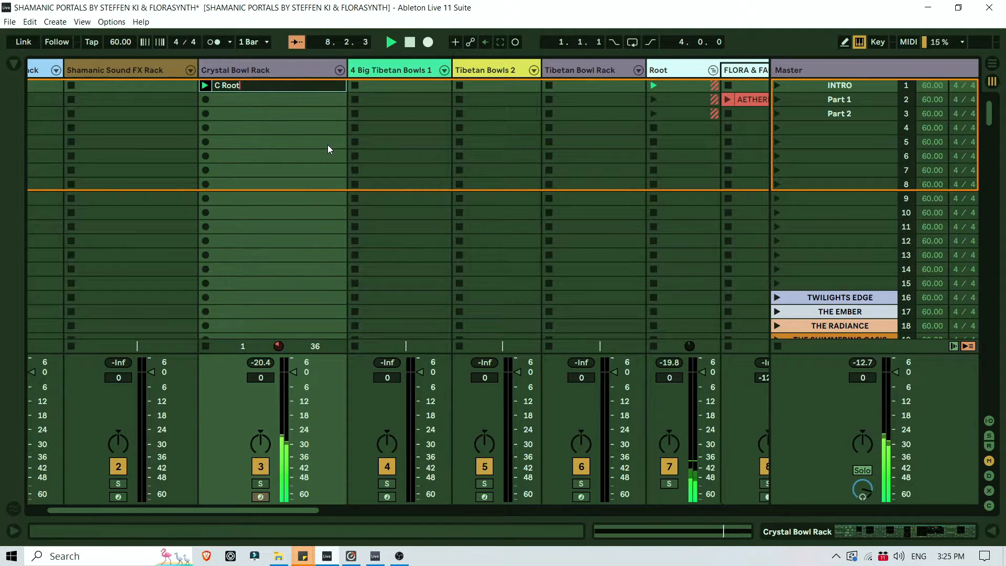
{"action": "key", "text": "Return"}
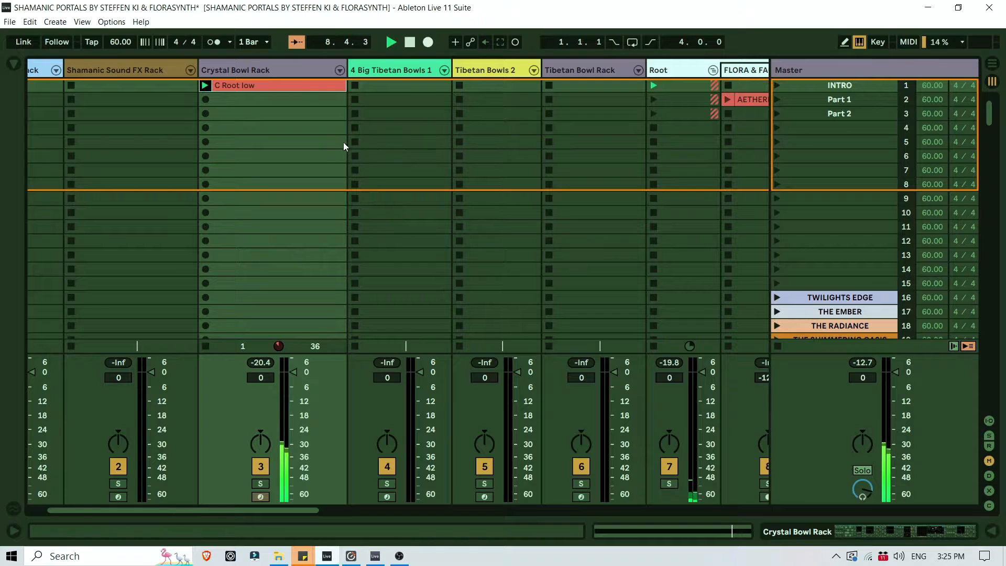
{"action": "left_click_drag", "start_coordinate": [300, 84], "coordinate": [297, 99]}
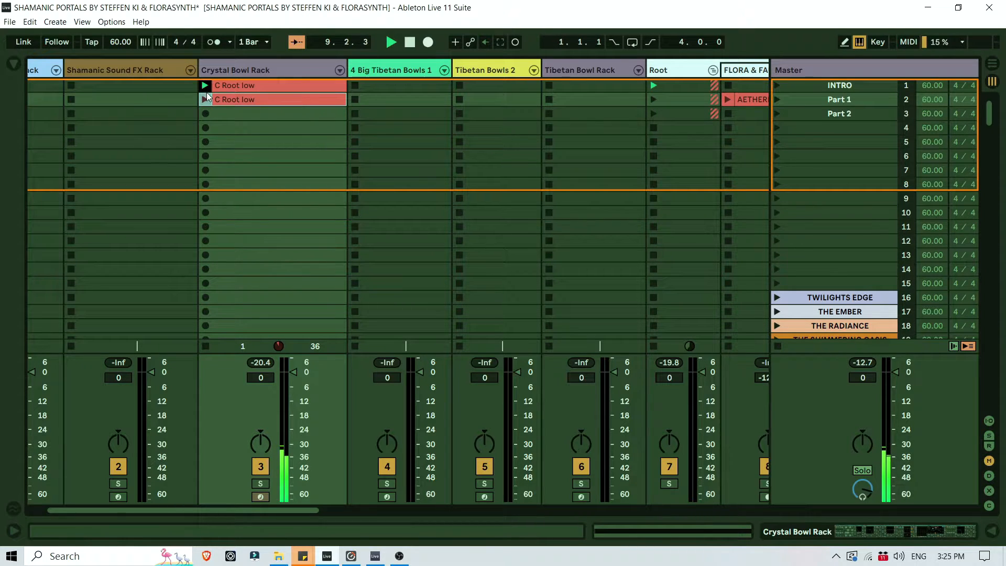
Move the long note in the duplicated second-slot C Root low clip up an octave to C Root 12".
{"action": "double_click", "coordinate": [251, 99]}
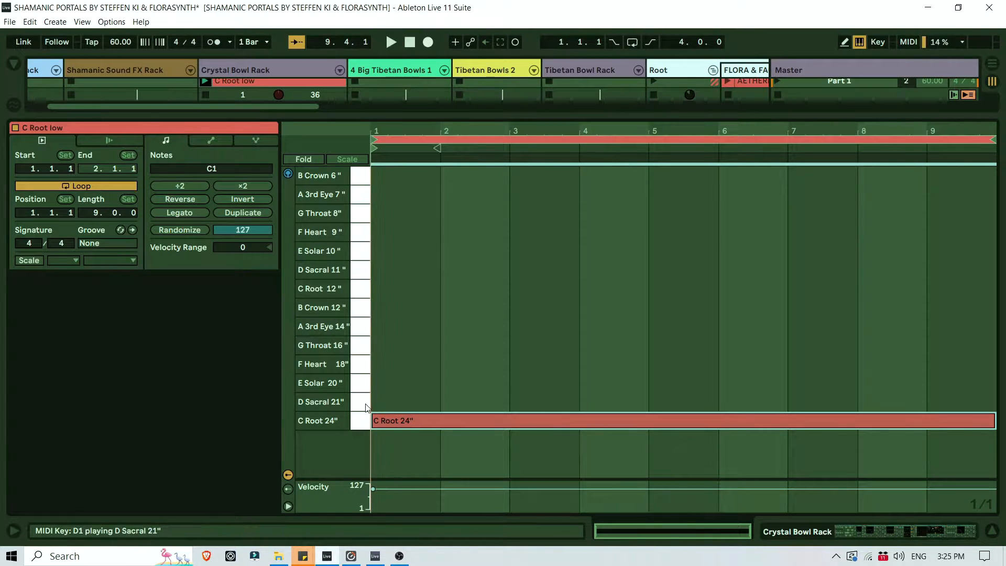
{"action": "key", "text": "Up"}
{"action": "key", "text": "Up"}
{"action": "key", "text": "Up"}
{"action": "key", "text": "Up"}
{"action": "key", "text": "Up"}
{"action": "key", "text": "Up"}
{"action": "key", "text": "Up"}
{"action": "key", "text": "Up"}
{"action": "key", "text": "Up"}
{"action": "key", "text": "Up"}
{"action": "key", "text": "Up"}
{"action": "key", "text": "Up"}
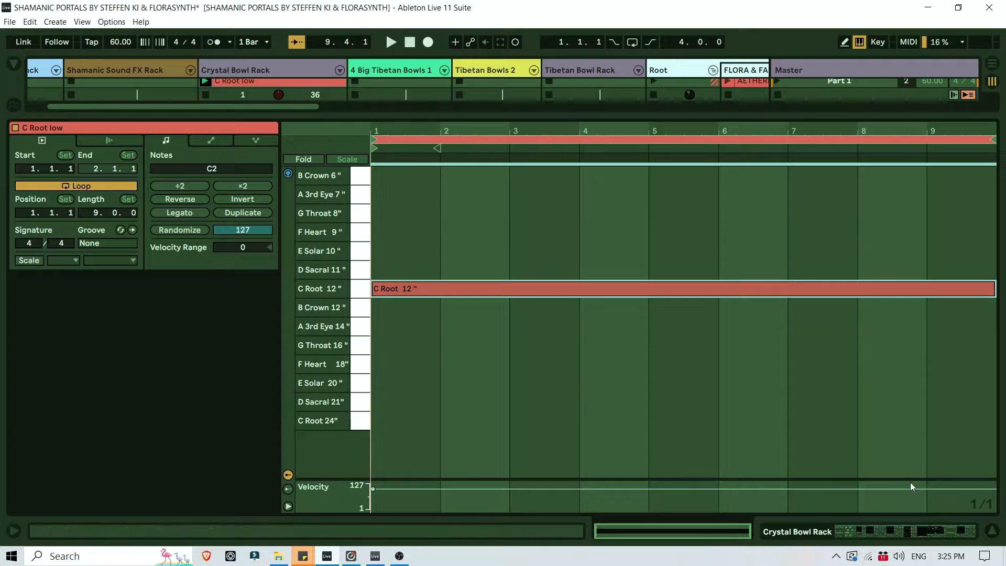
{"action": "left_click", "coordinate": [992, 532]}
{"action": "scroll", "coordinate": [246, 99], "scroll_direction": "up", "scroll_amount": 1}
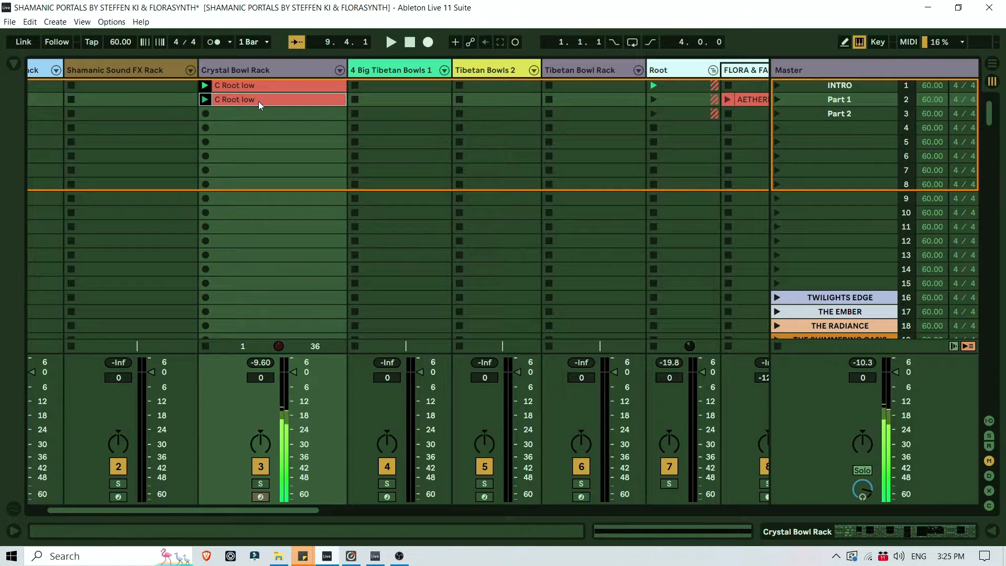
Rename the second Crystal Bowl Rack clip "C Root mid" and audition it against the C Root low clip.
{"action": "right_click", "coordinate": [260, 100]}
{"action": "left_click", "coordinate": [310, 160]}
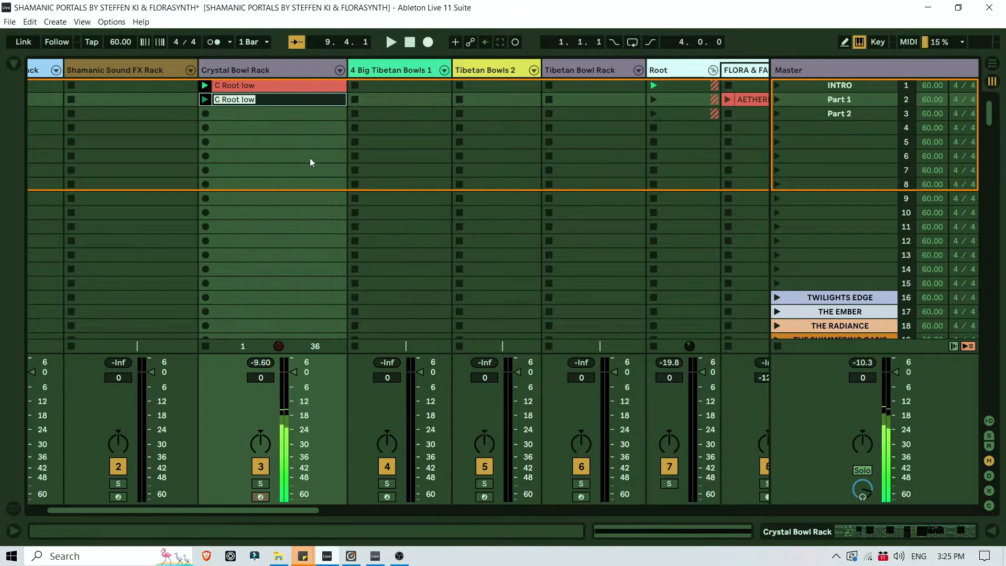
{"action": "key", "text": "End"}
{"action": "key", "text": "BackSpace"}
{"action": "key", "text": "BackSpace"}
{"action": "key", "text": "BackSpace"}
{"action": "type", "text": "mid"}
{"action": "key", "text": "Return"}
{"action": "key", "text": "Return"}
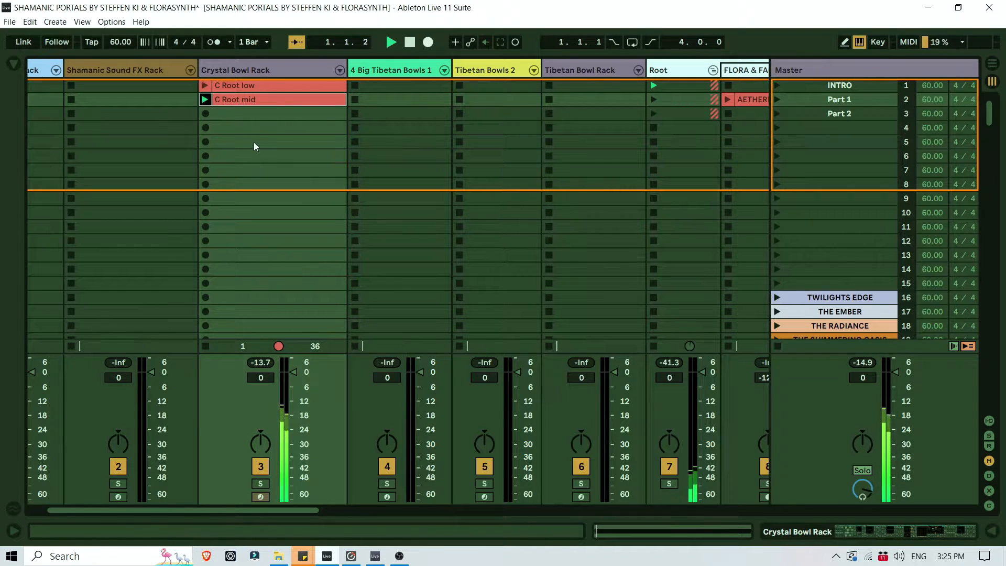
{"action": "left_click", "coordinate": [205, 85]}
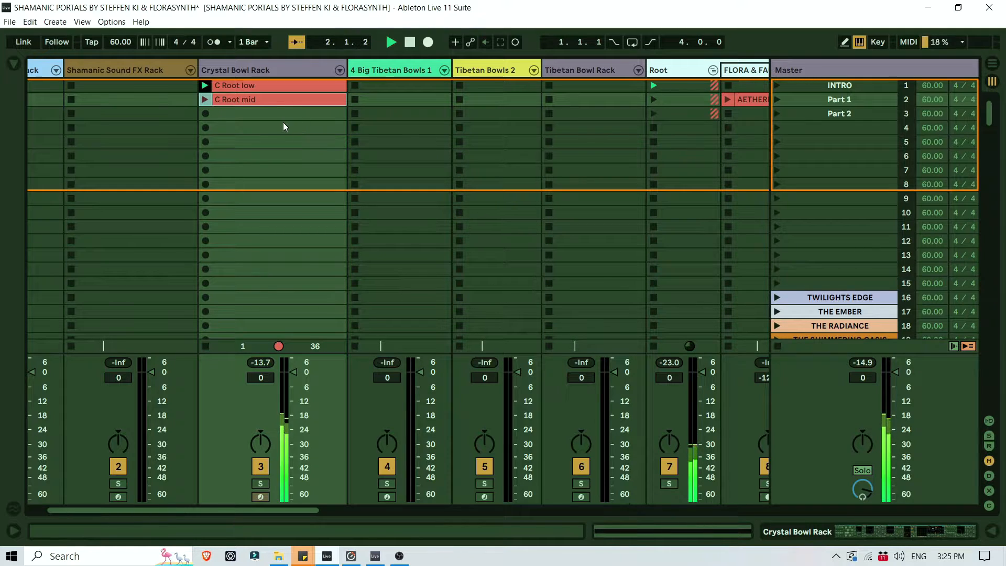
Set the Crystal Bowl Rack's Echo macro to 72 and Granular to 69 %, and stop the track's playing clip.
{"action": "double_click", "coordinate": [268, 67]}
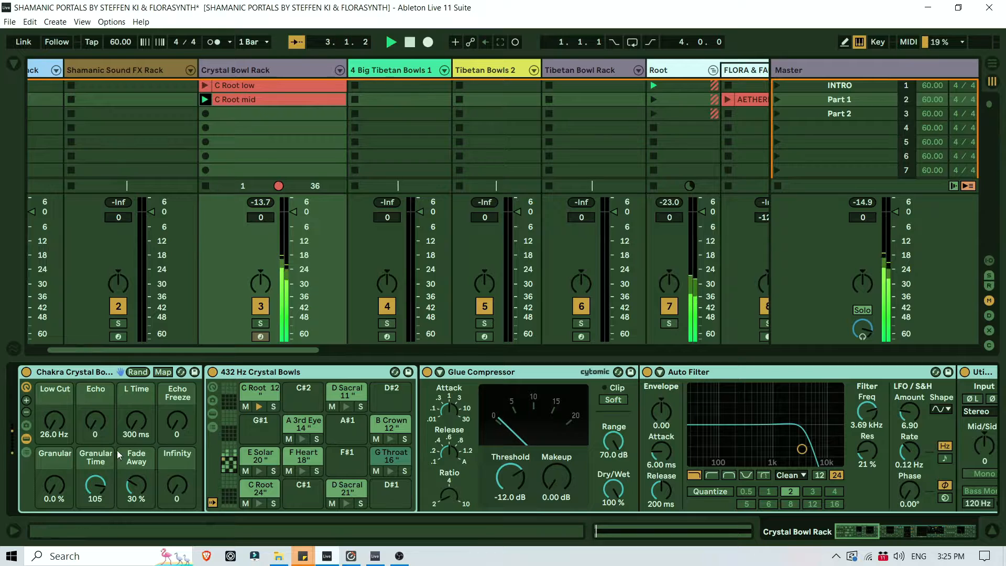
{"action": "left_click_drag", "start_coordinate": [58, 494], "coordinate": [58, 471]}
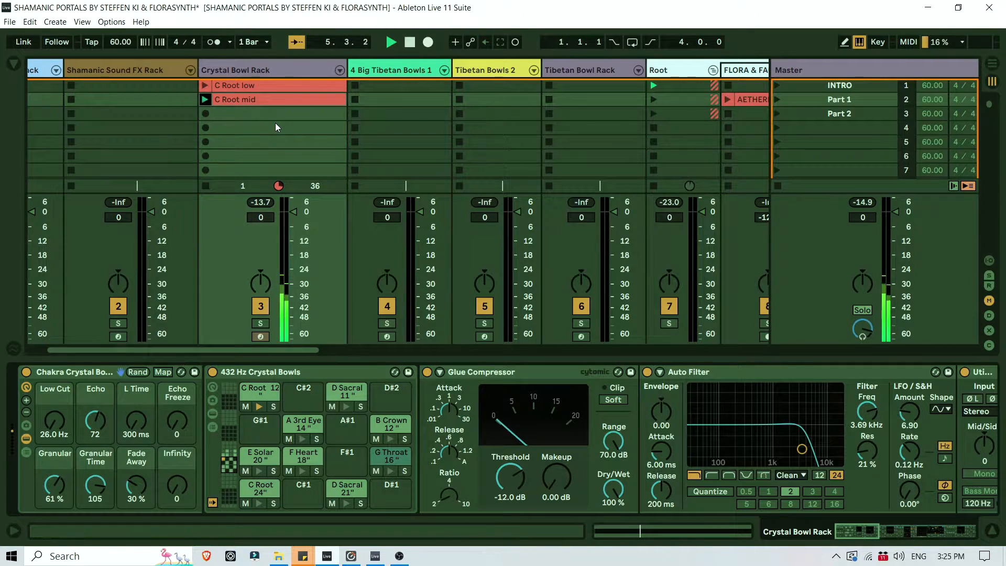
{"action": "left_click_drag", "start_coordinate": [54, 485], "coordinate": [54, 481]}
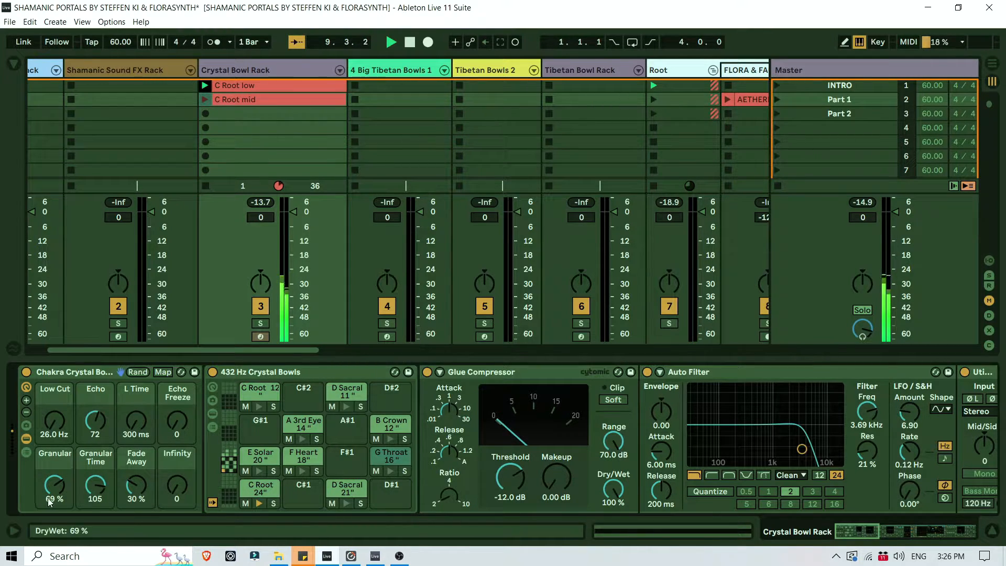
{"action": "left_click", "coordinate": [249, 70]}
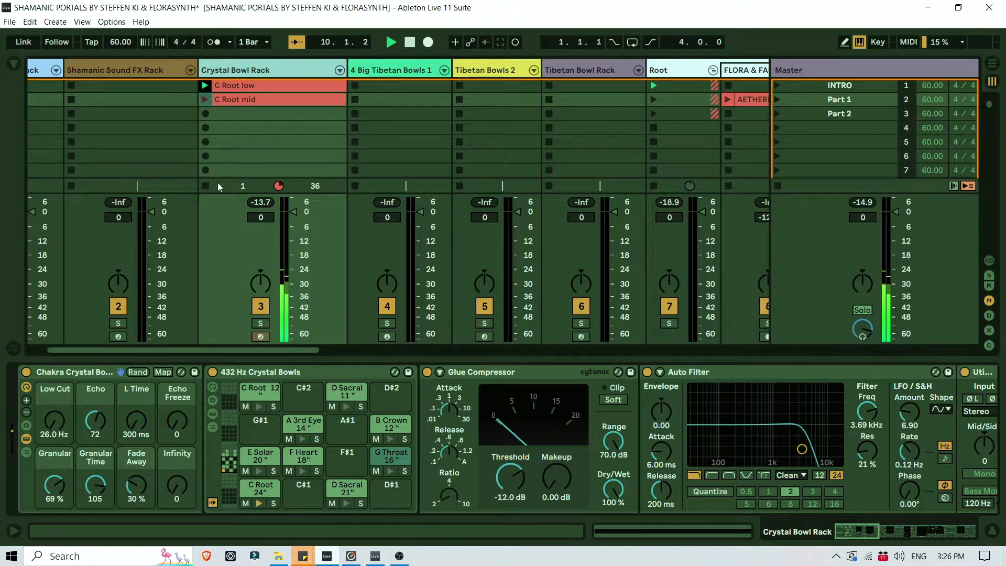
{"action": "left_click", "coordinate": [206, 185]}
Create an empty clip in the first slot of the 4 Big Tibetan Bowls 1 track and audition its bowls.
{"action": "left_click", "coordinate": [386, 69]}
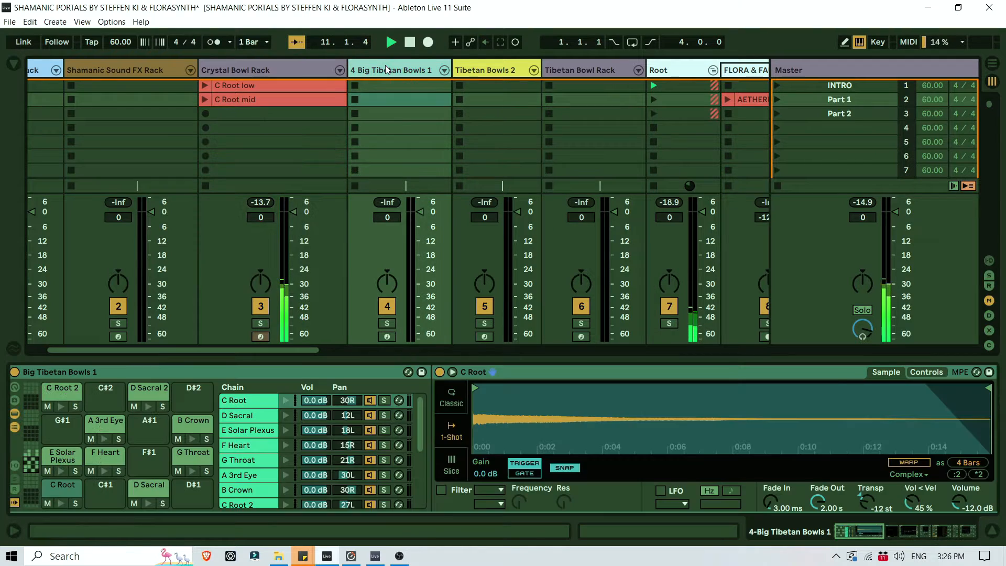
{"action": "double_click", "coordinate": [405, 86]}
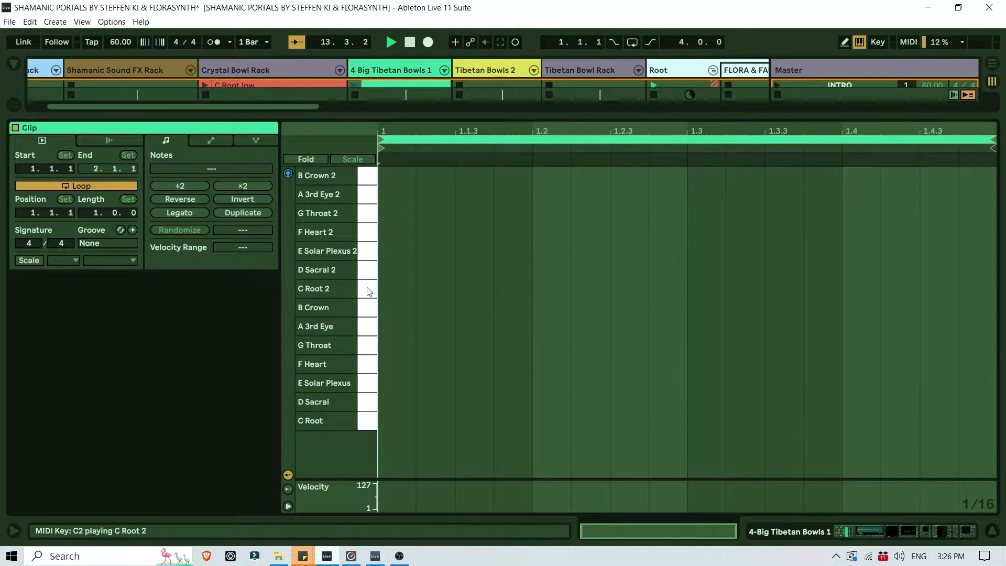
{"action": "left_click", "coordinate": [991, 533]}
Delete the 4 Big Tibetan Bowls 1 track.
{"action": "right_click", "coordinate": [401, 70]}
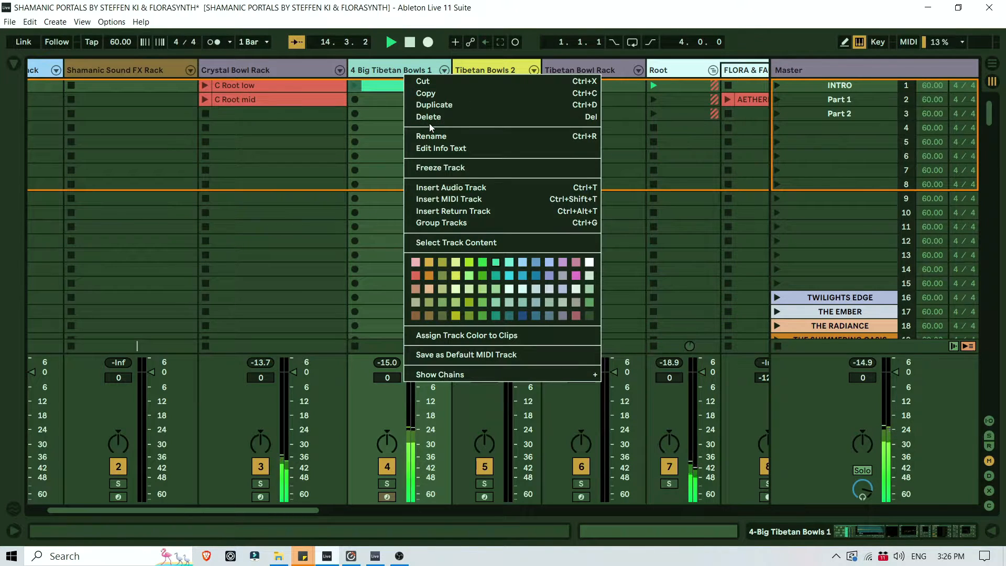
{"action": "key", "text": "Escape"}
{"action": "key", "text": "Delete"}
Create a clip in the first slot of Tibetan Bowls 2 and add a C Root note on a 1 Bar fixed grid.
{"action": "double_click", "coordinate": [385, 84]}
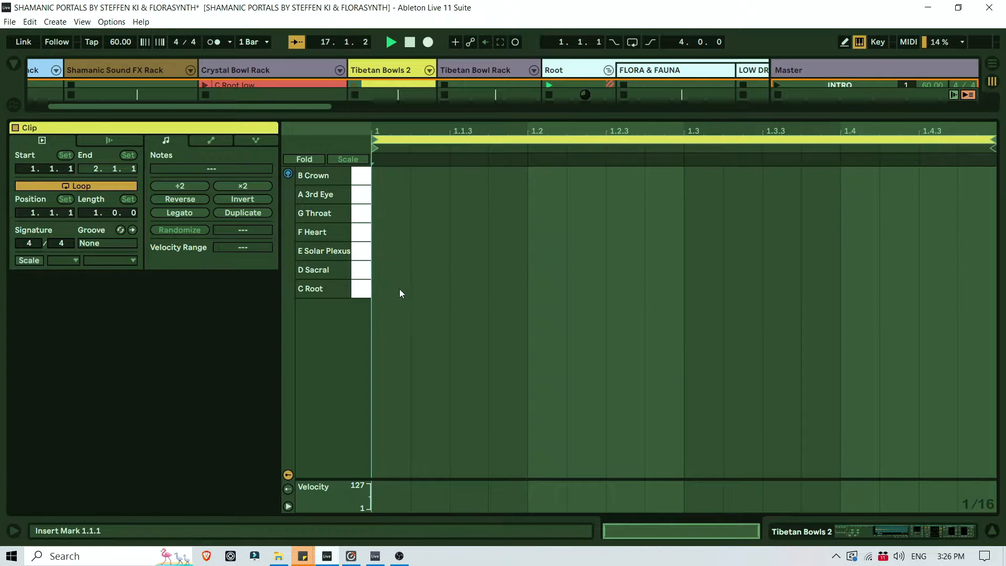
{"action": "right_click", "coordinate": [461, 233]}
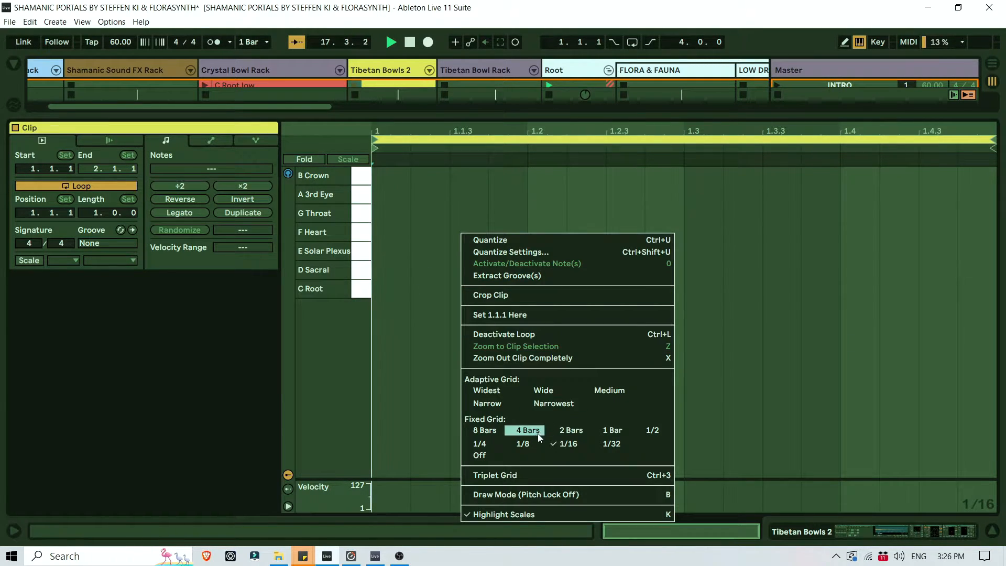
{"action": "left_click", "coordinate": [612, 430]}
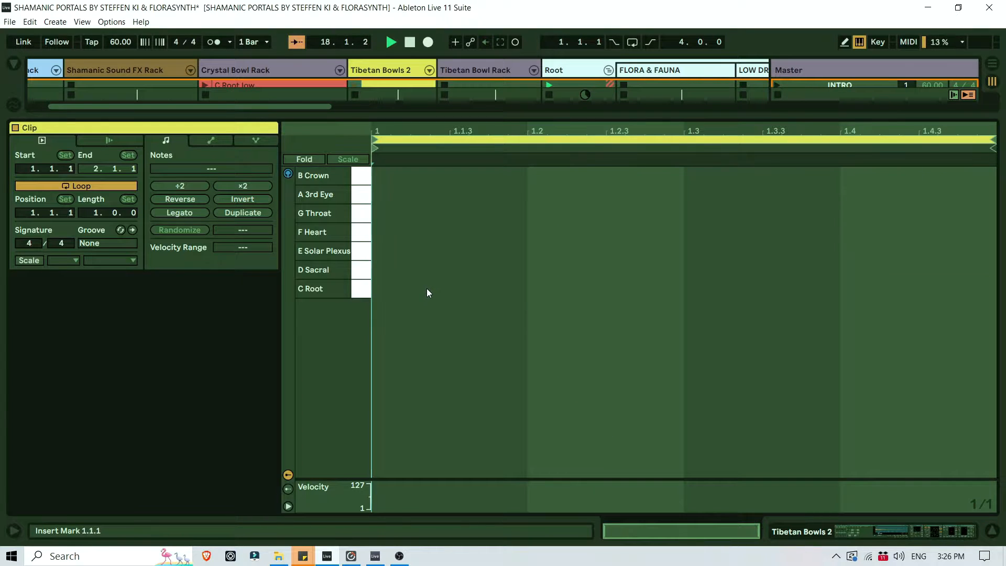
{"action": "double_click", "coordinate": [426, 288]}
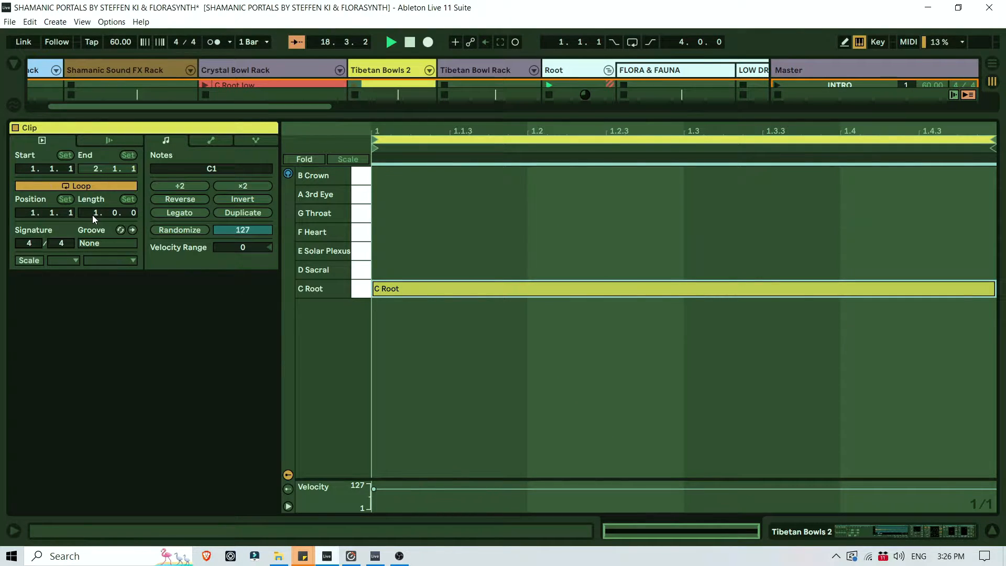
Lengthen the Tibetan Bowls 2 clip's loop to 12 bars and stretch its C Root note to fill it.
{"action": "left_click_drag", "start_coordinate": [95, 212], "coordinate": [94, 184]}
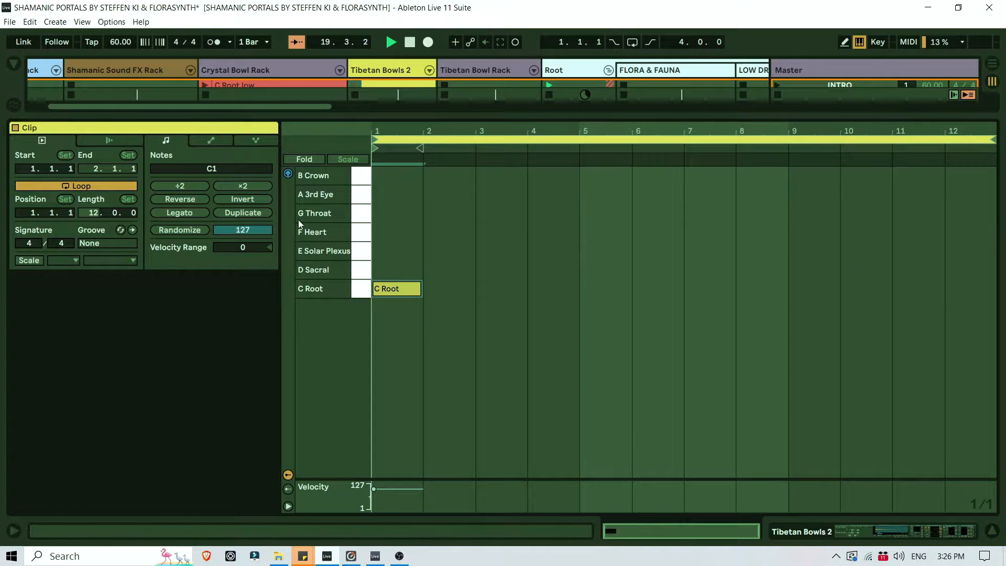
{"action": "left_click_drag", "start_coordinate": [419, 292], "coordinate": [994, 288]}
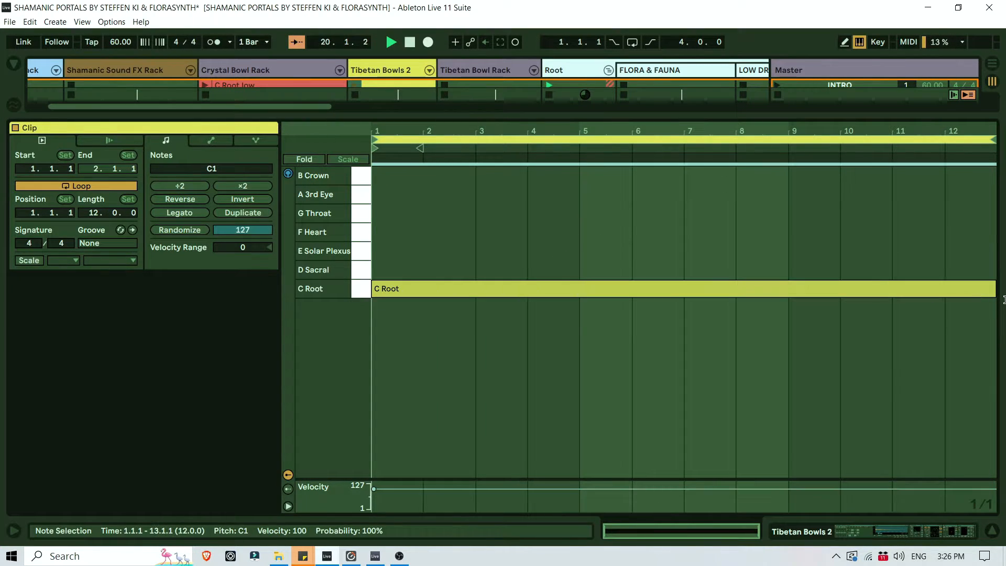
{"action": "left_click", "coordinate": [992, 531]}
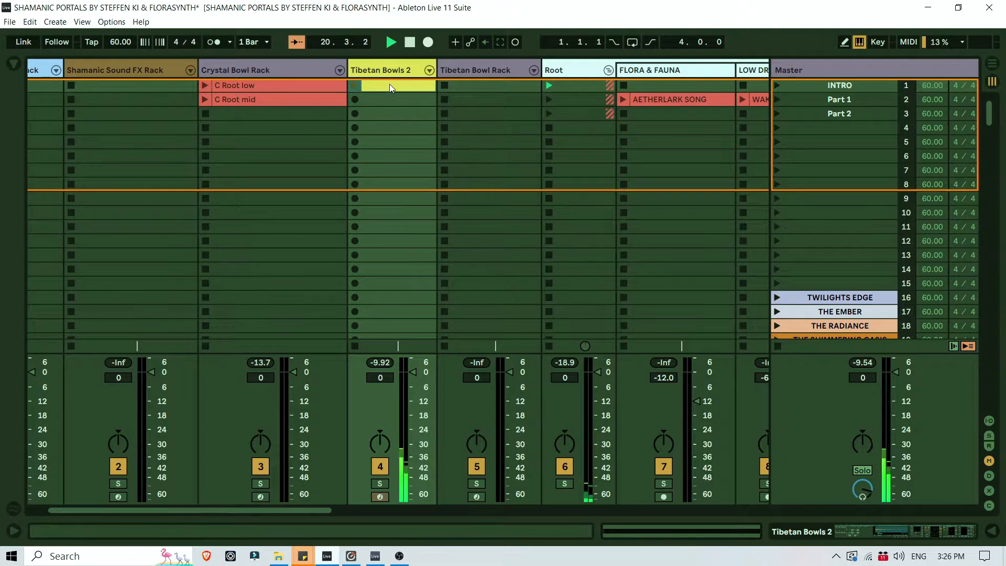
Color the Tibetan Bowls 2 clip red and rename it "Root".
{"action": "right_click", "coordinate": [390, 86]}
{"action": "left_click", "coordinate": [407, 321]}
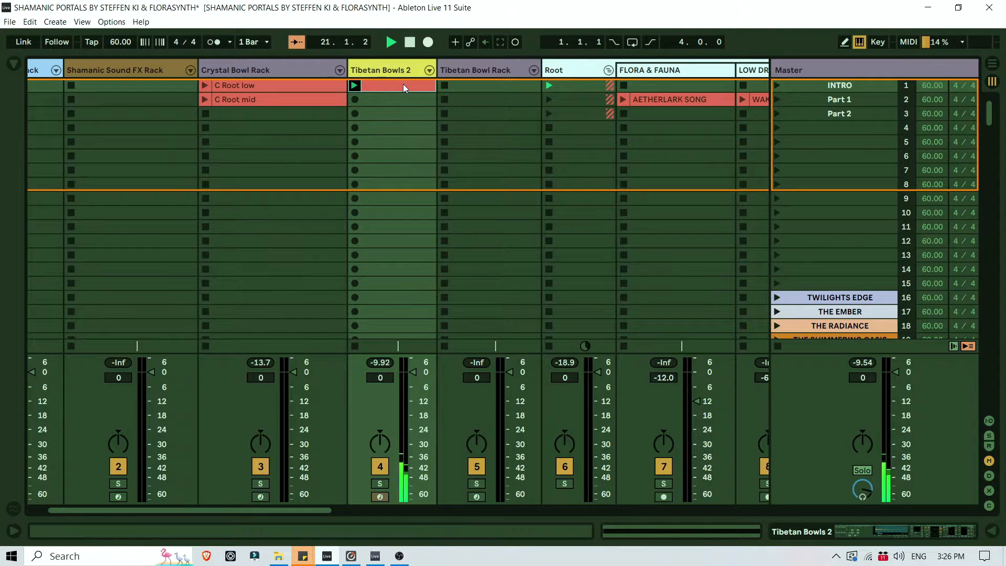
{"action": "right_click", "coordinate": [403, 85]}
{"action": "left_click", "coordinate": [436, 146]}
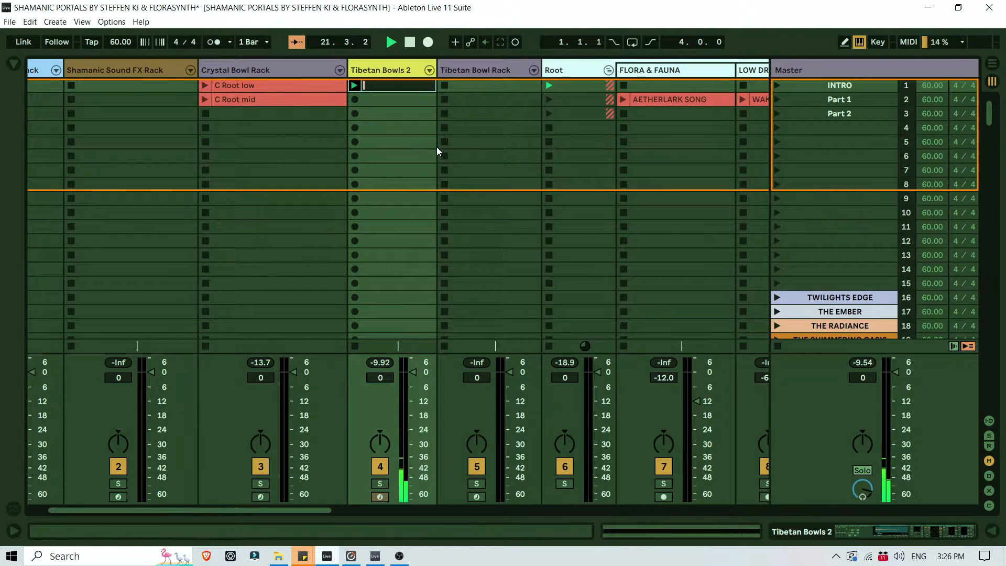
{"action": "type", "text": "Root"}
{"action": "key", "text": "Return"}
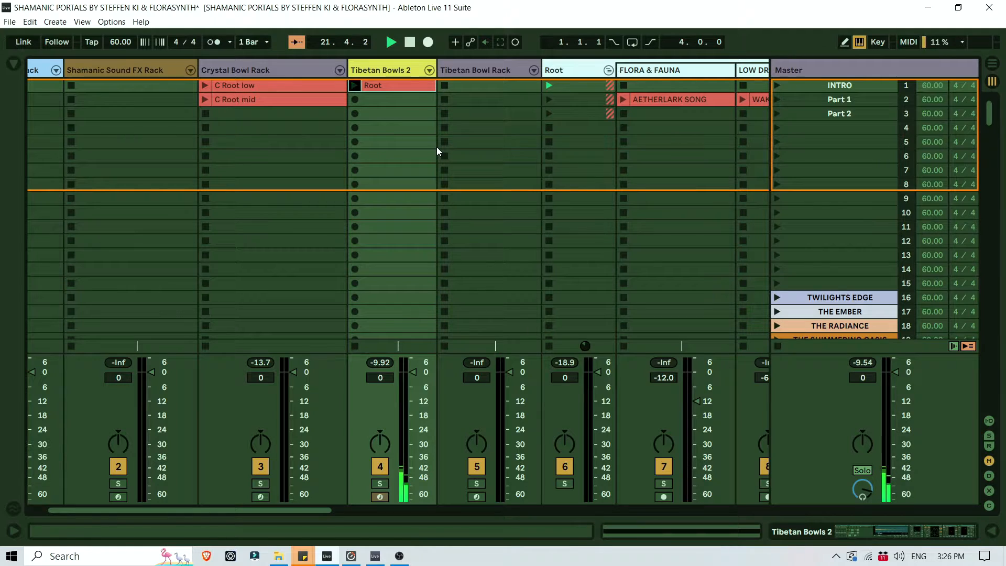
{"action": "double_click", "coordinate": [398, 85]}
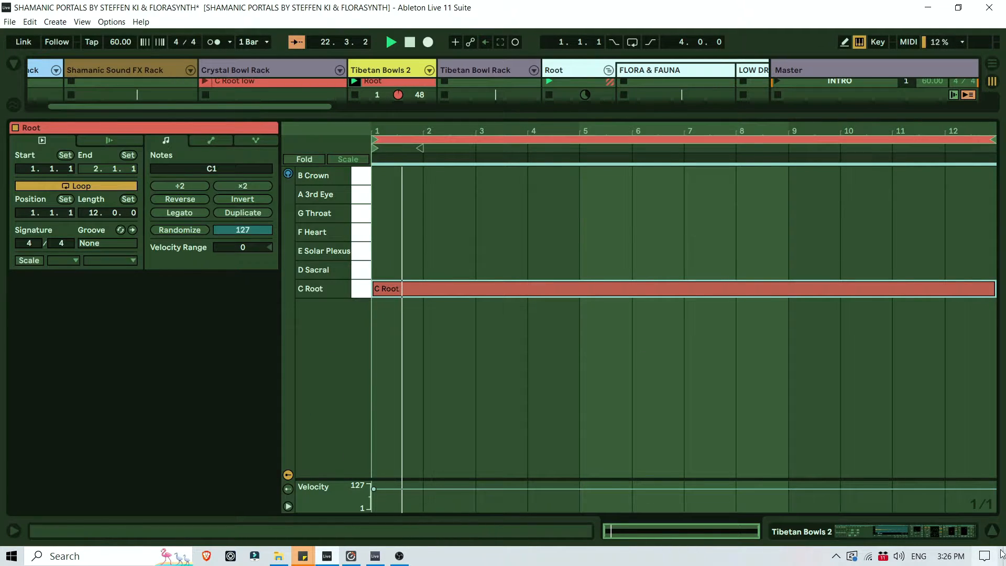
{"action": "left_click", "coordinate": [992, 531]}
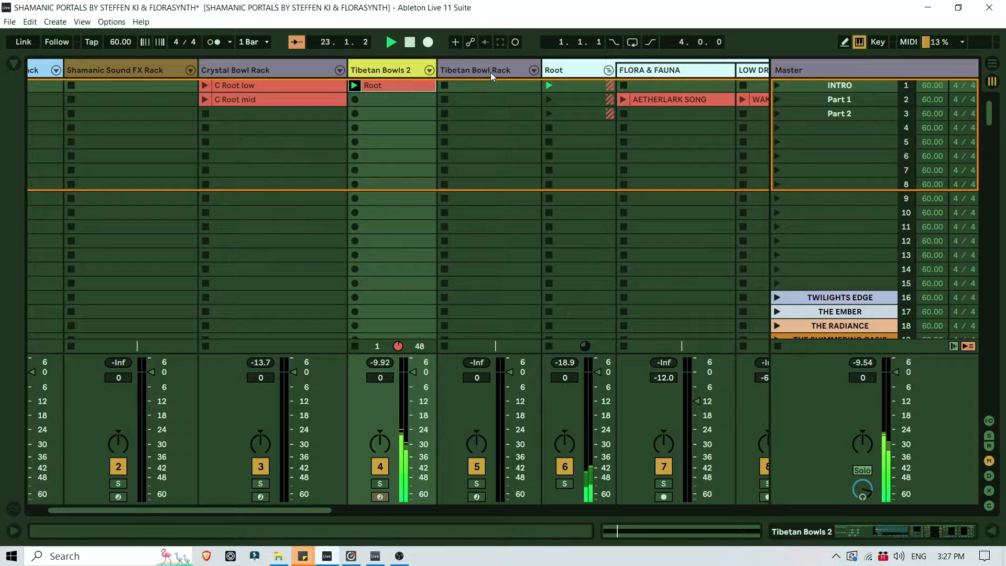
Create a clip in the first slot of Tibetan Bowl Rack and set the rack's Magic macro to 116 and Crystals to 108.
{"action": "left_click_drag", "start_coordinate": [330, 509], "coordinate": [390, 526]}
{"action": "double_click", "coordinate": [248, 86]}
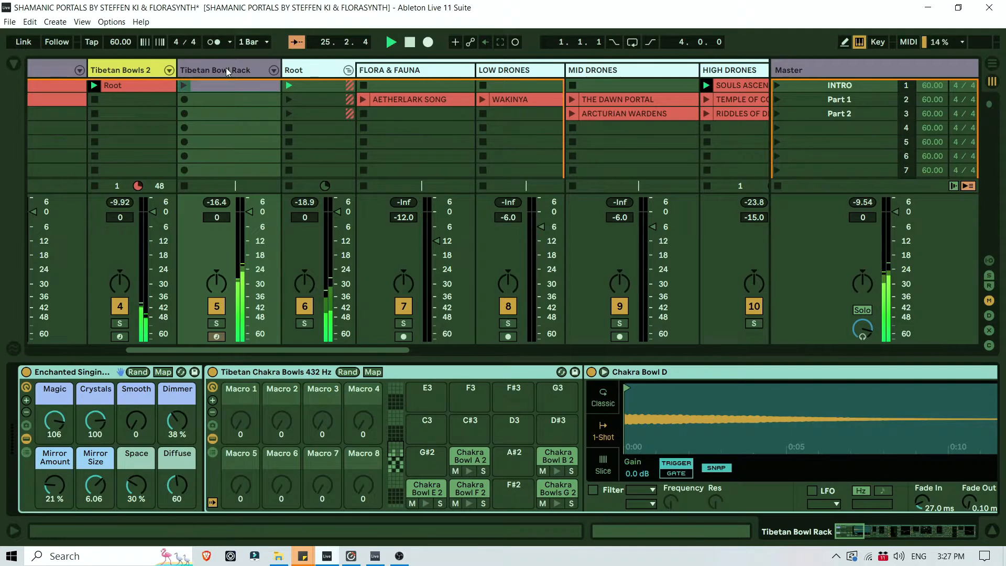
{"action": "left_click", "coordinate": [226, 69]}
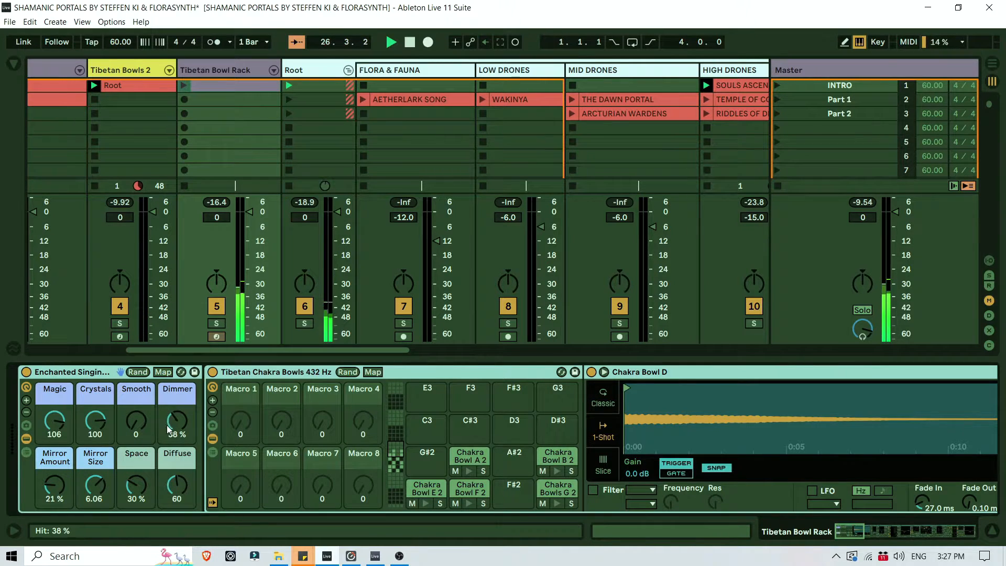
{"action": "left_click_drag", "start_coordinate": [95, 420], "coordinate": [95, 419]}
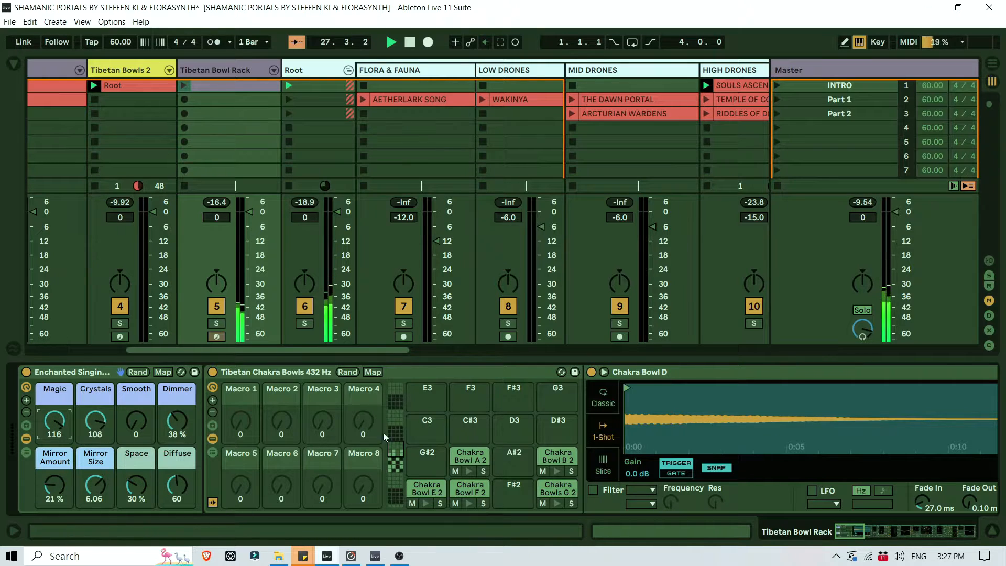
Audition the chakra bowls in the new Tibetan Bowl Rack clip and set its loop length to 9 bars.
{"action": "double_click", "coordinate": [225, 87]}
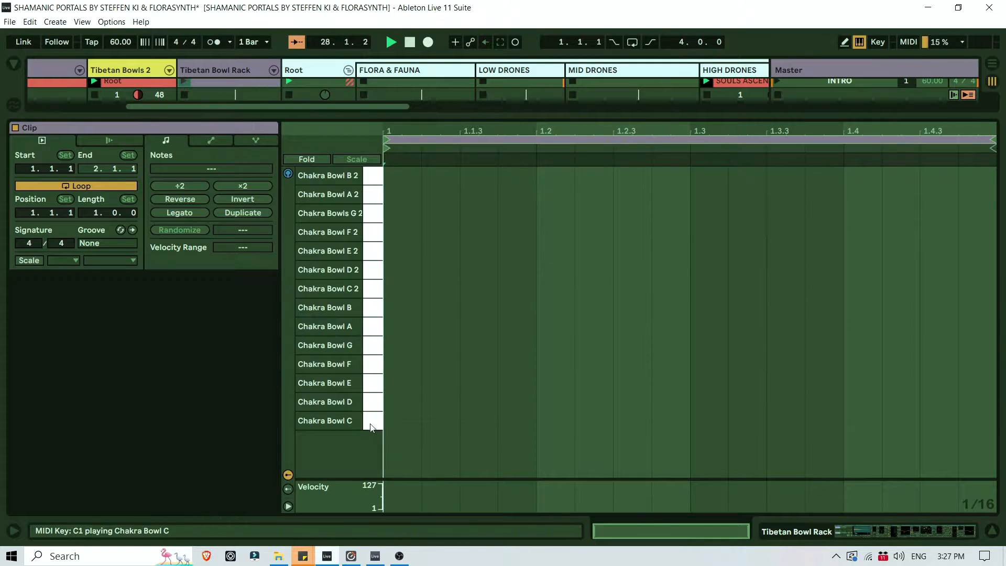
{"action": "left_click", "coordinate": [375, 296]}
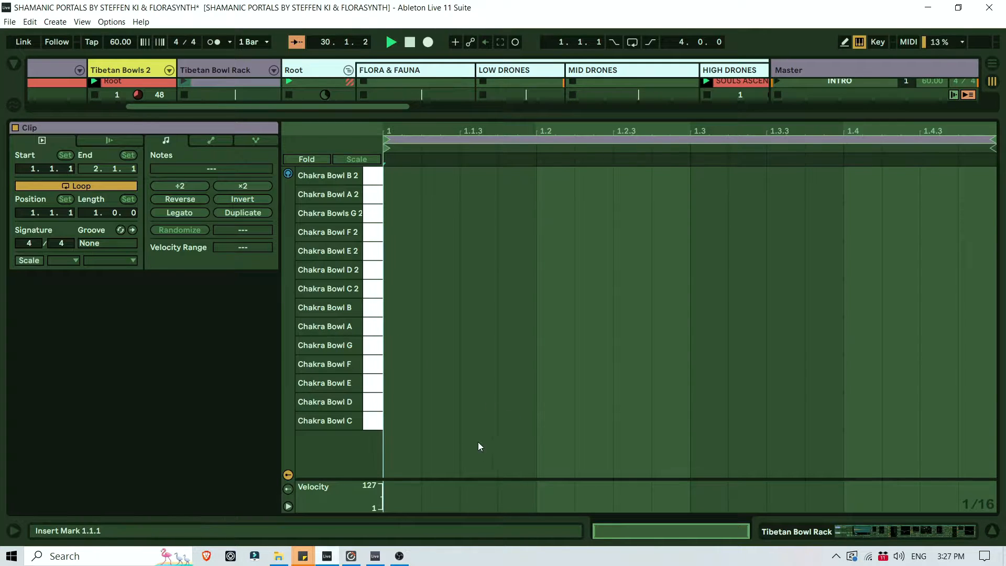
{"action": "left_click_drag", "start_coordinate": [449, 124], "coordinate": [449, 125]}
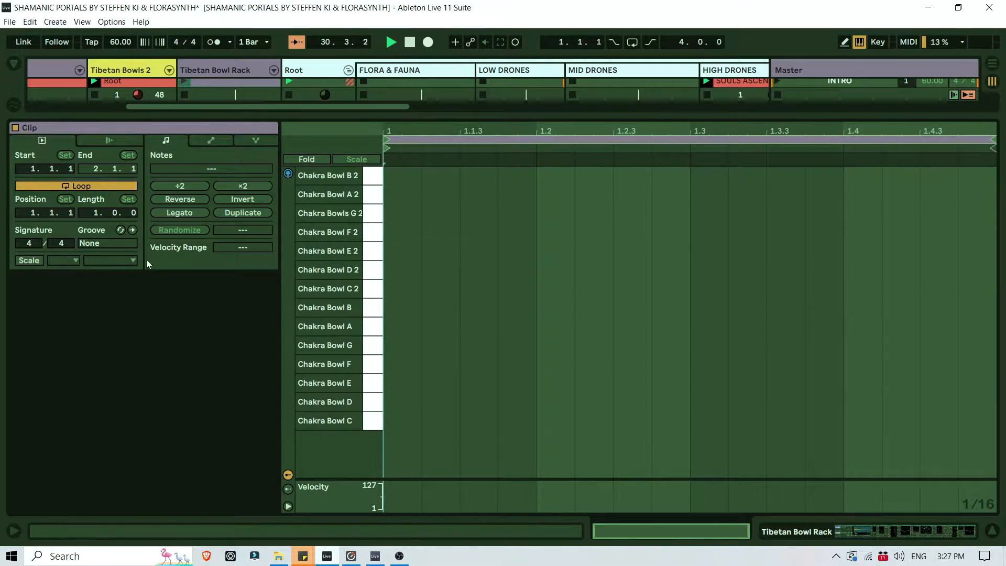
{"action": "left_click", "coordinate": [412, 426]}
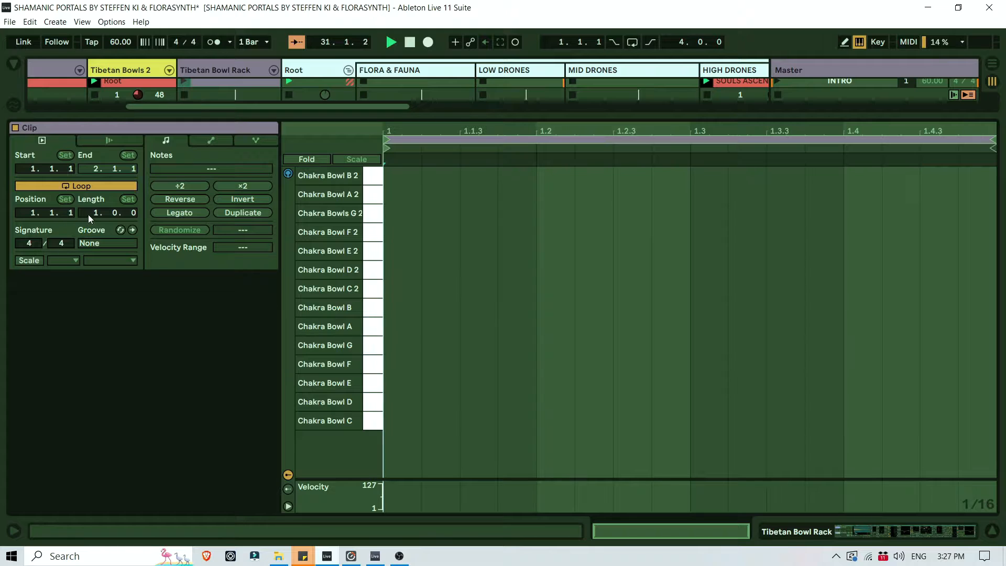
{"action": "left_click_drag", "start_coordinate": [98, 212], "coordinate": [98, 191]}
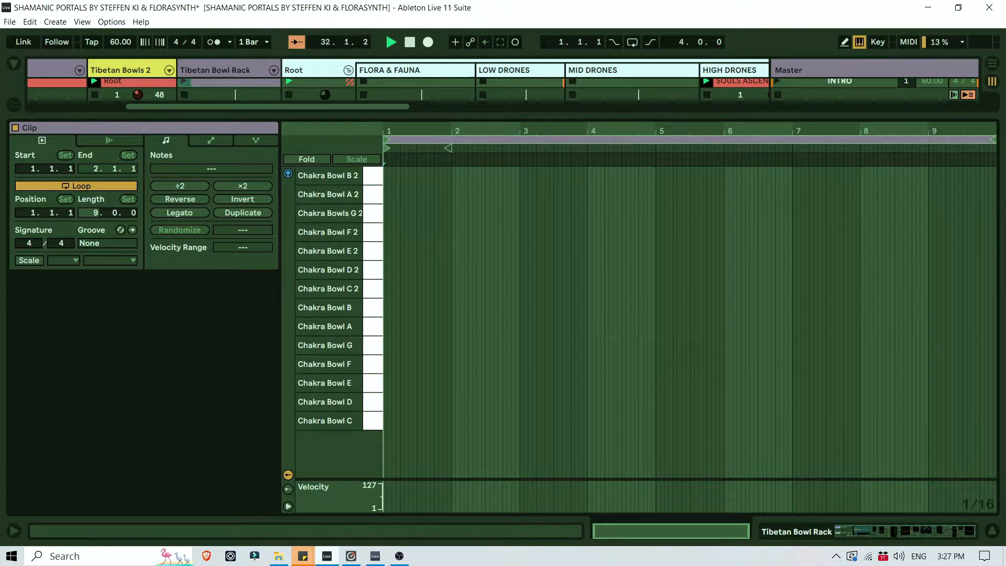
Set the clip's fixed grid to 1 Bar and add a Chakra Bowl C note in the first bar.
{"action": "right_click", "coordinate": [595, 255]}
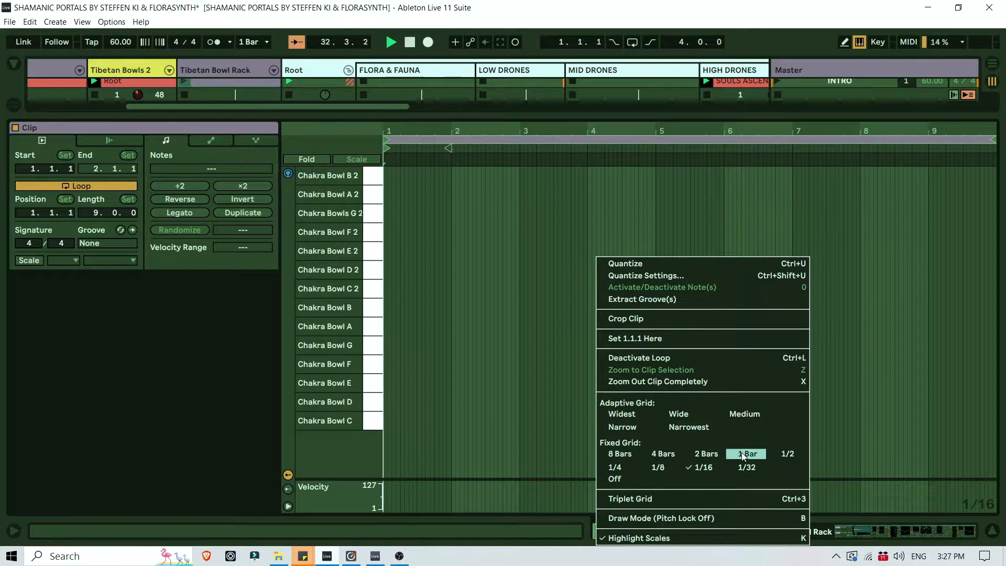
{"action": "left_click", "coordinate": [807, 456]}
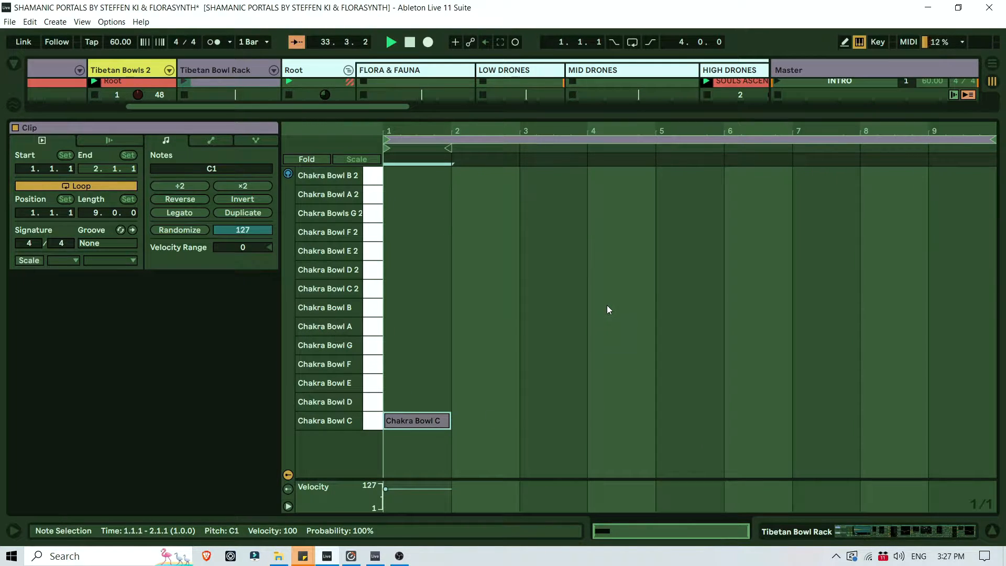
Return to the session grid and color the first Tibetan Bowl Rack clip red.
{"action": "double_click", "coordinate": [607, 291]}
{"action": "left_click", "coordinate": [992, 531]}
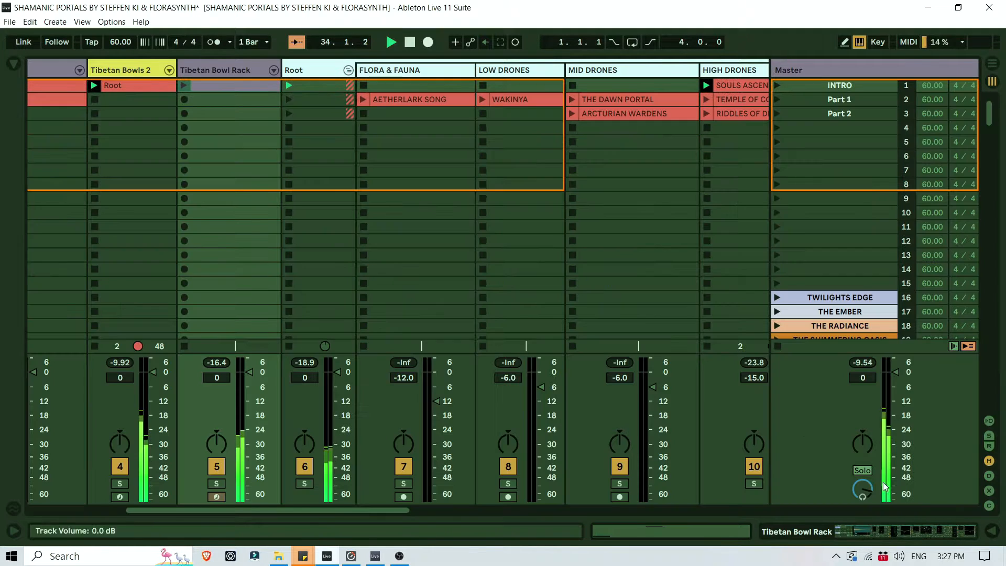
{"action": "right_click", "coordinate": [208, 86]}
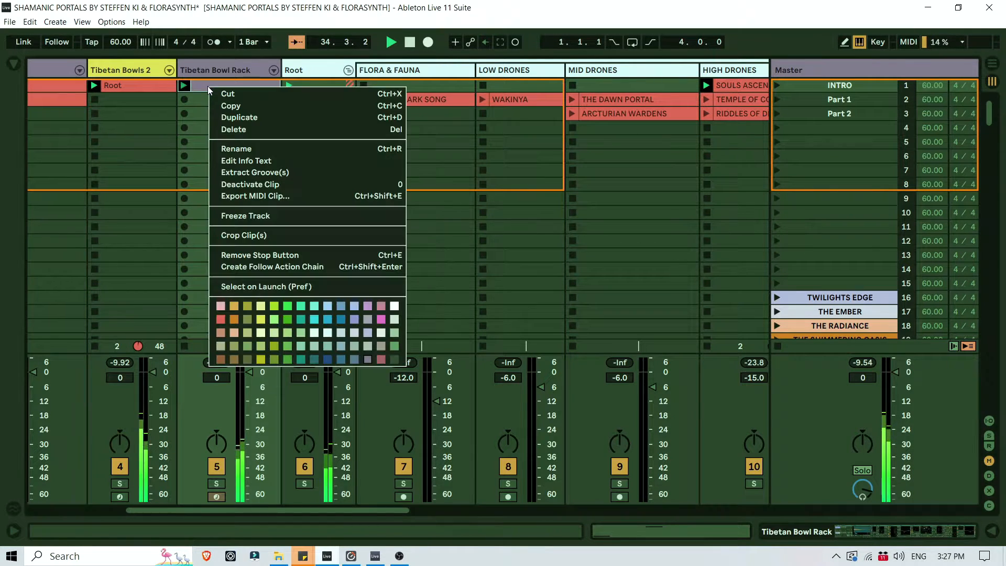
{"action": "left_click", "coordinate": [219, 318]}
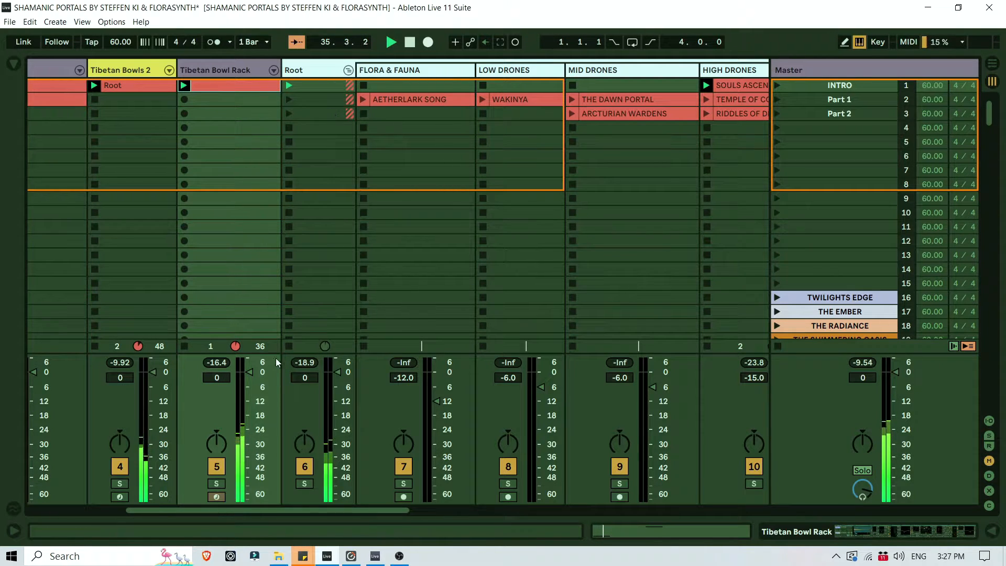
Stop playback and switch all tracks back to the arrangement so that no session clip stays active.
{"action": "left_click_drag", "start_coordinate": [350, 510], "coordinate": [255, 514]}
{"action": "left_click", "coordinate": [410, 43]}
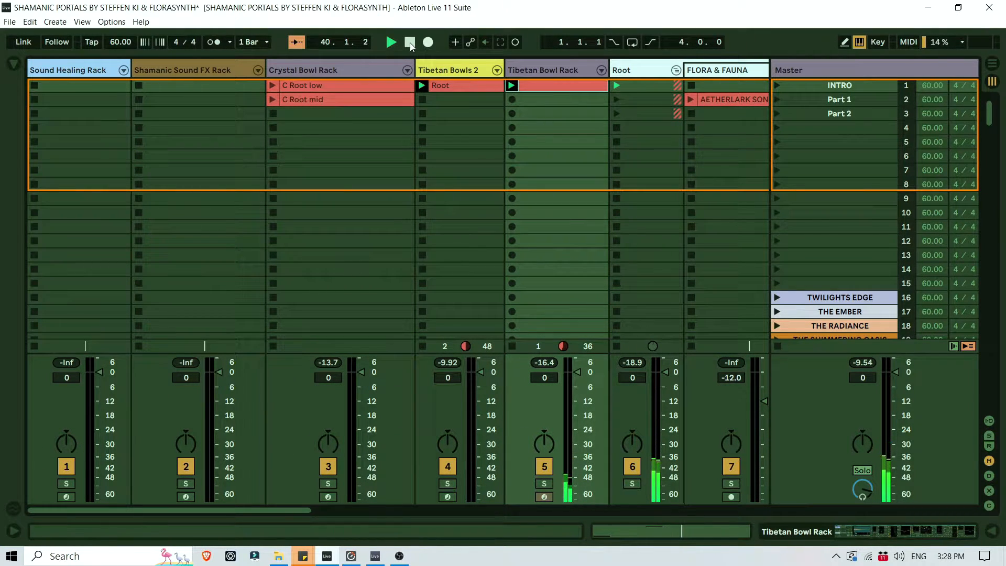
{"action": "left_click", "coordinate": [411, 43]}
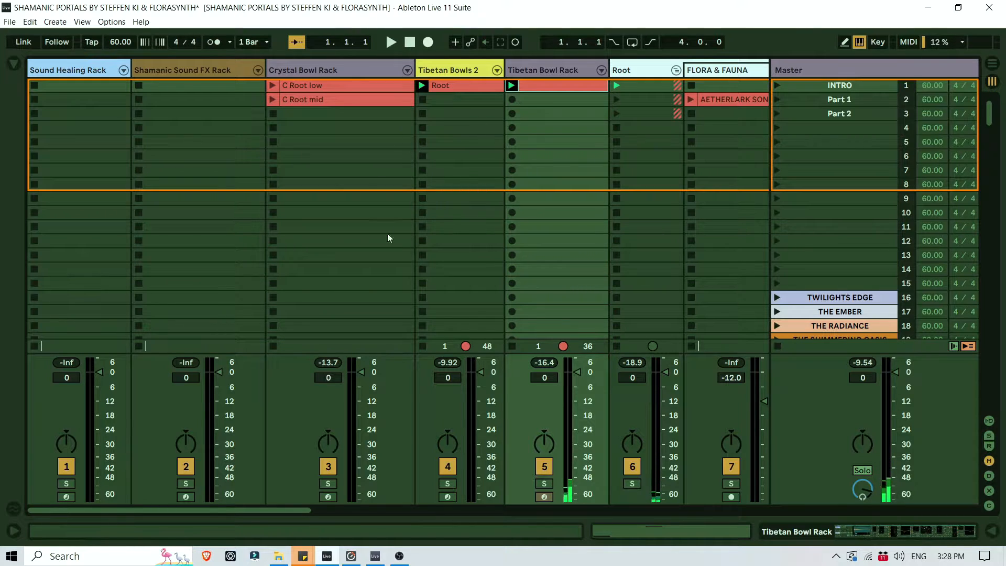
{"action": "left_click", "coordinate": [969, 347]}
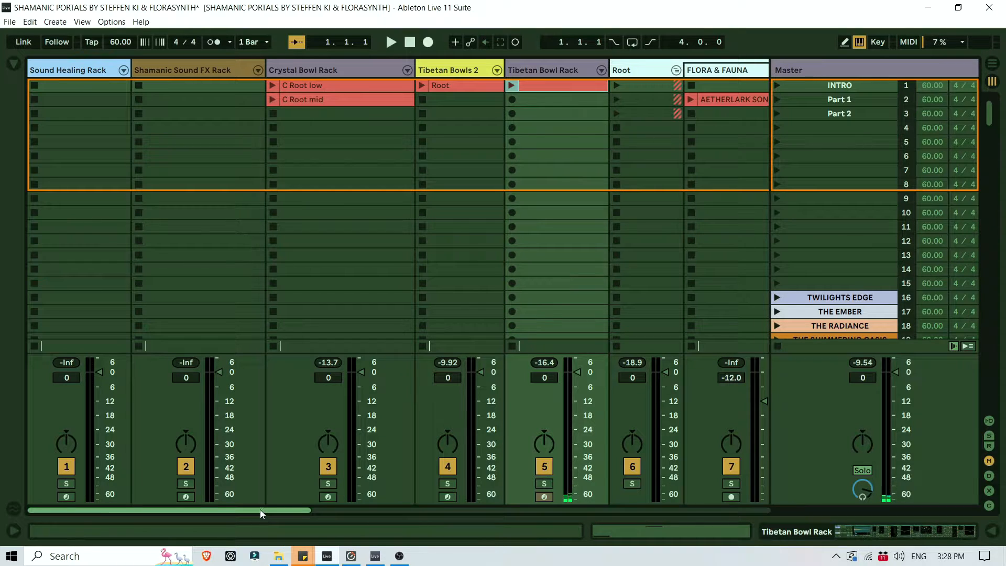
Narrow the columns of the Big Tibetan Bowl Hit track and the three Singing Bowl 432 Hz tracks to fit their names.
{"action": "left_click_drag", "start_coordinate": [260, 509], "coordinate": [645, 514]}
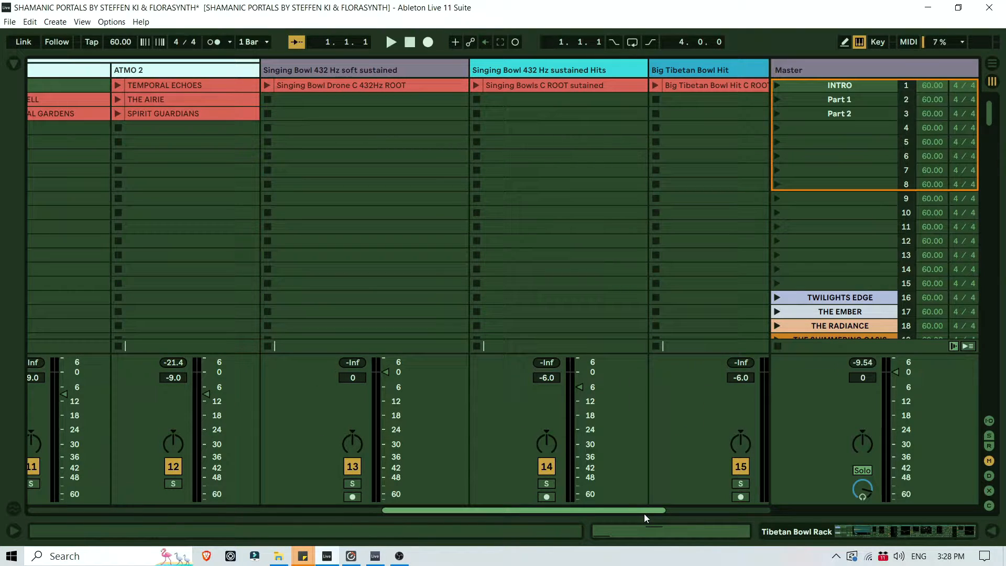
{"action": "left_click_drag", "start_coordinate": [646, 511], "coordinate": [733, 508]}
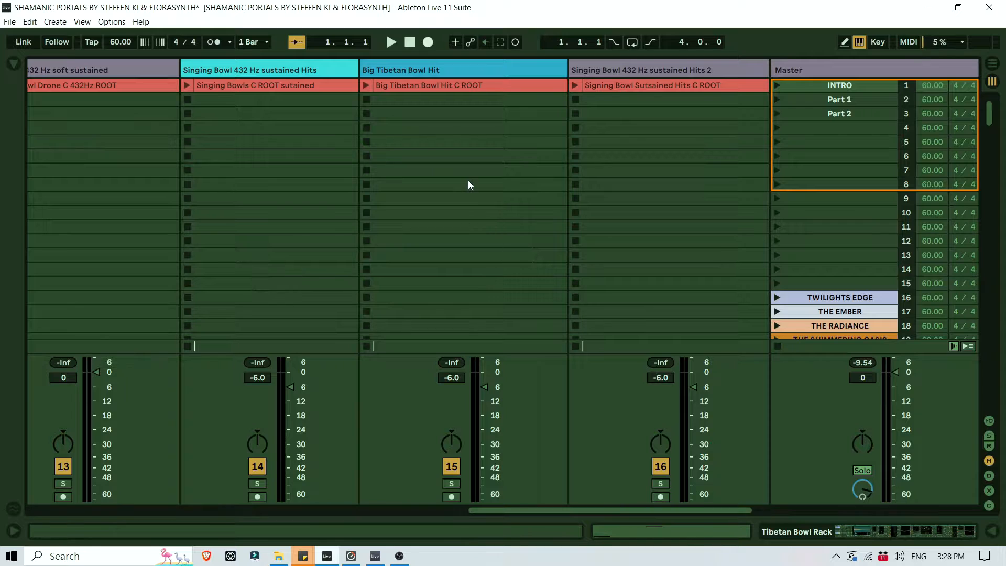
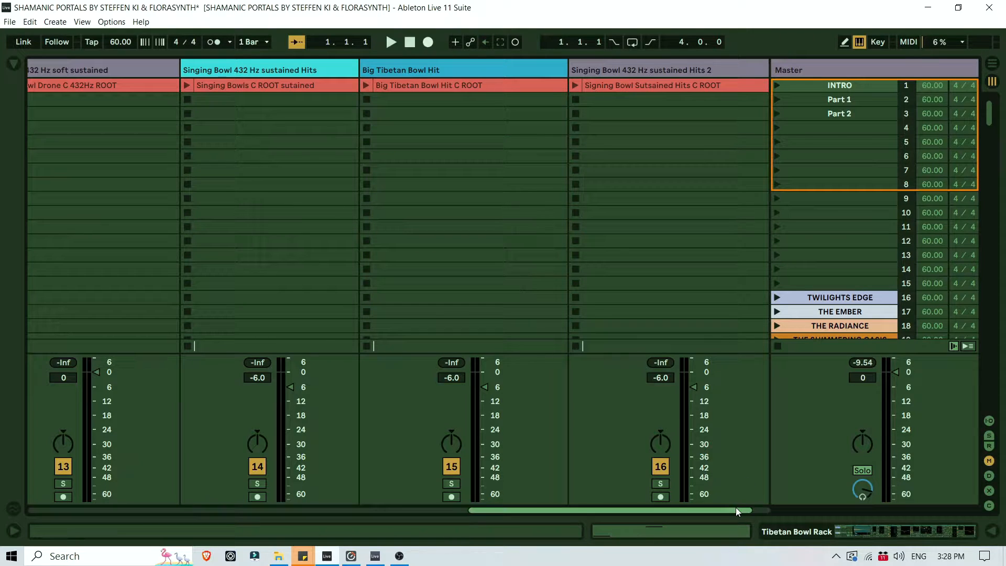
{"action": "left_click_drag", "start_coordinate": [736, 508], "coordinate": [773, 515]}
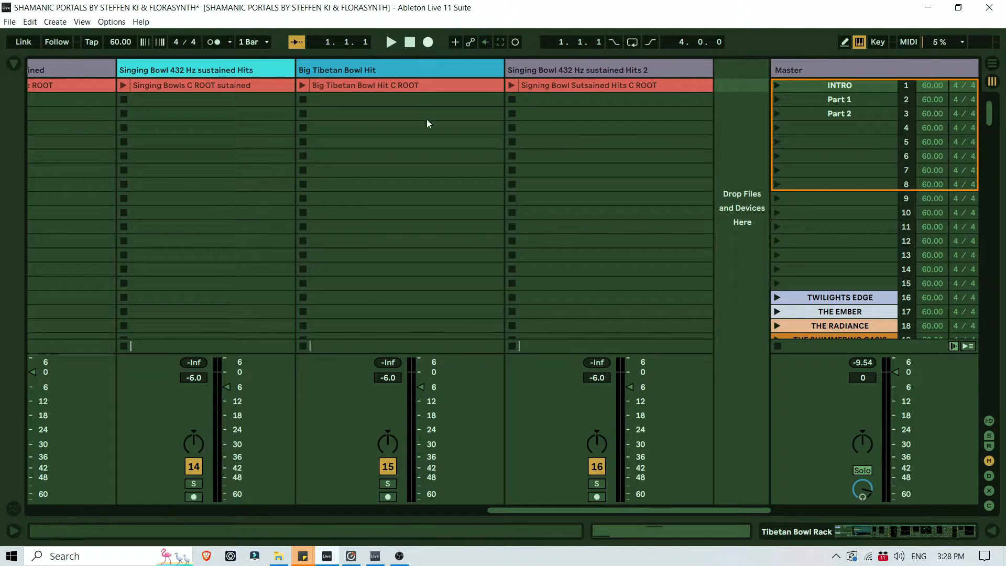
{"action": "left_click_drag", "start_coordinate": [501, 65], "coordinate": [477, 67]}
{"action": "left_click_drag", "start_coordinate": [713, 63], "coordinate": [668, 66]}
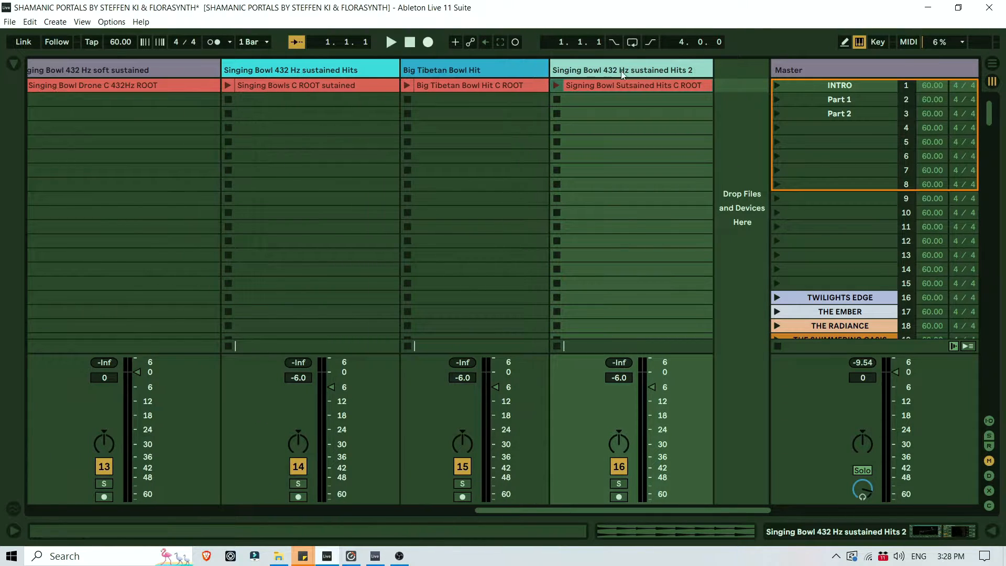
{"action": "left_click_drag", "start_coordinate": [398, 67], "coordinate": [370, 71]}
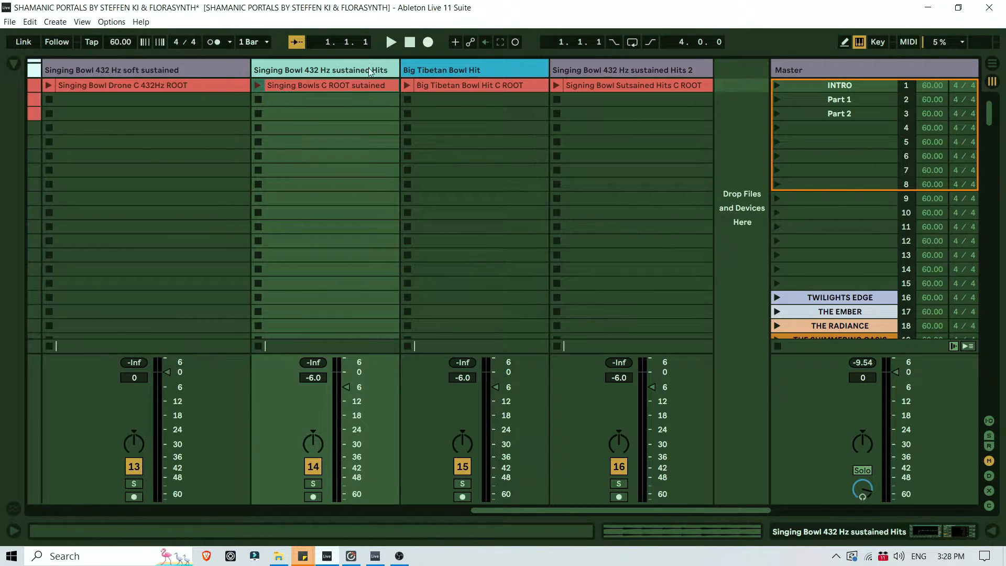
{"action": "left_click_drag", "start_coordinate": [246, 67], "coordinate": [204, 68]}
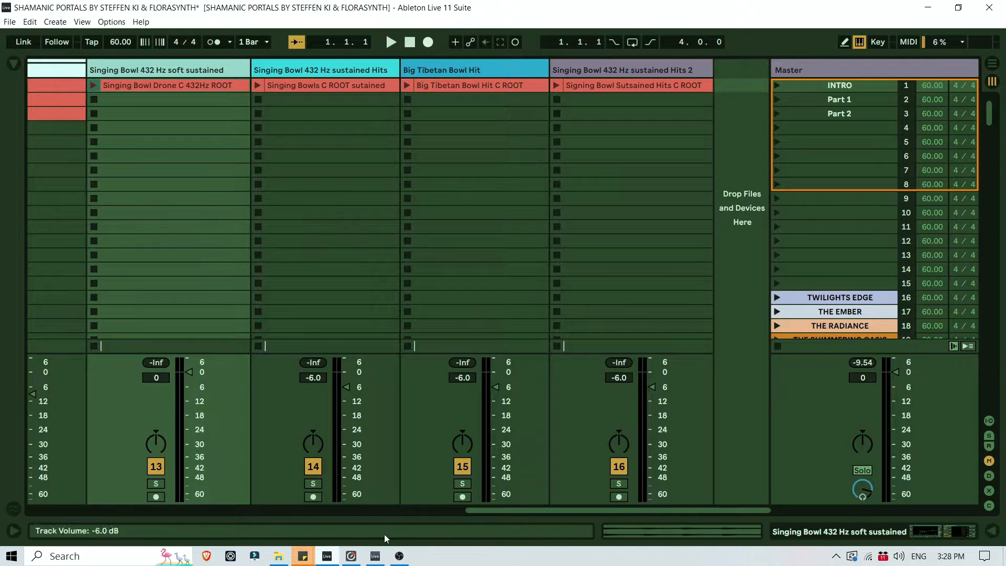
{"action": "left_click_drag", "start_coordinate": [563, 510], "coordinate": [101, 508]}
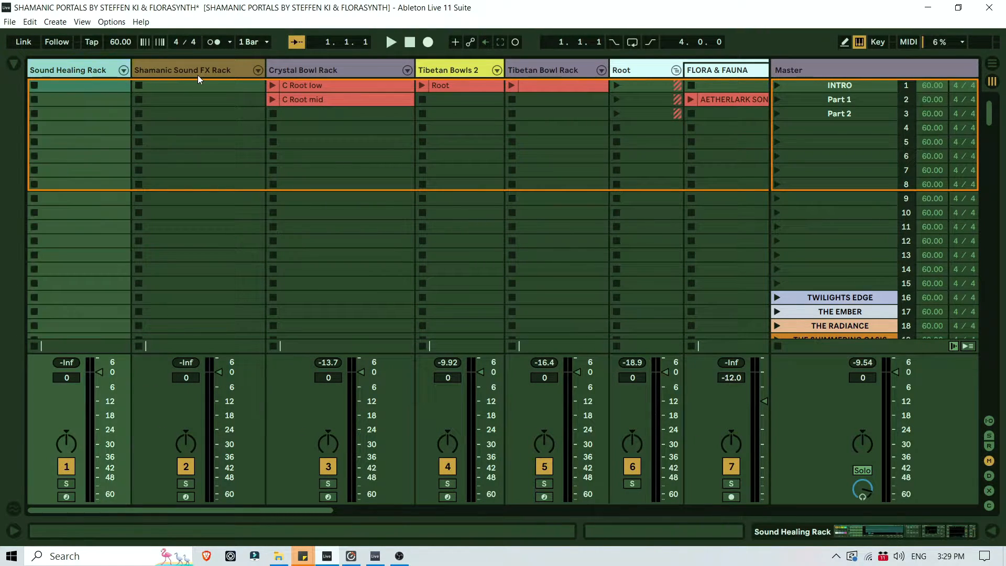
{"action": "left_click", "coordinate": [197, 73]}
{"action": "left_click", "coordinate": [297, 67]}
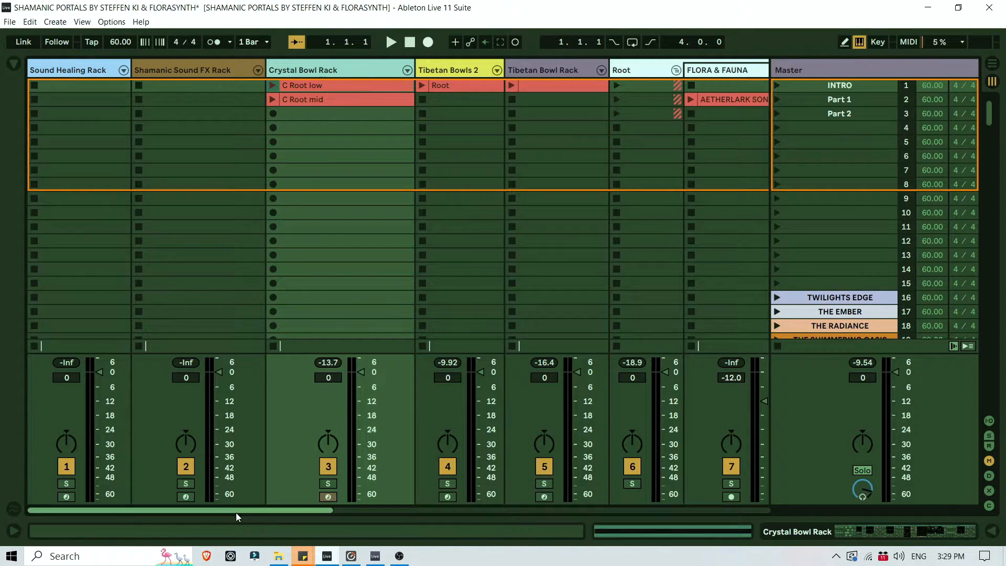
Copy the SOULS ASCENDANCE clip from the HIGH DRONES track in the session grid.
{"action": "left_click_drag", "start_coordinate": [236, 512], "coordinate": [533, 517]}
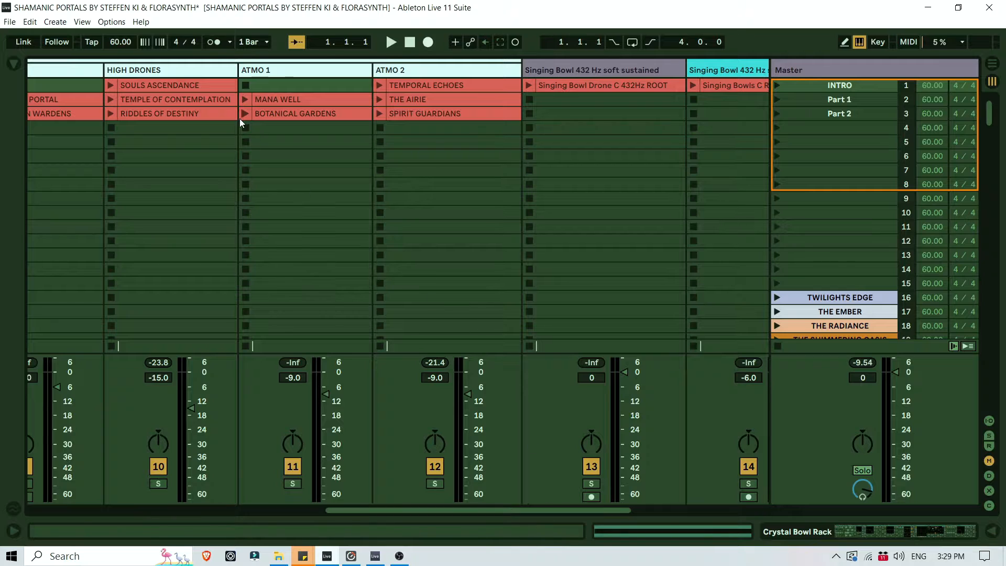
{"action": "left_click", "coordinate": [193, 88]}
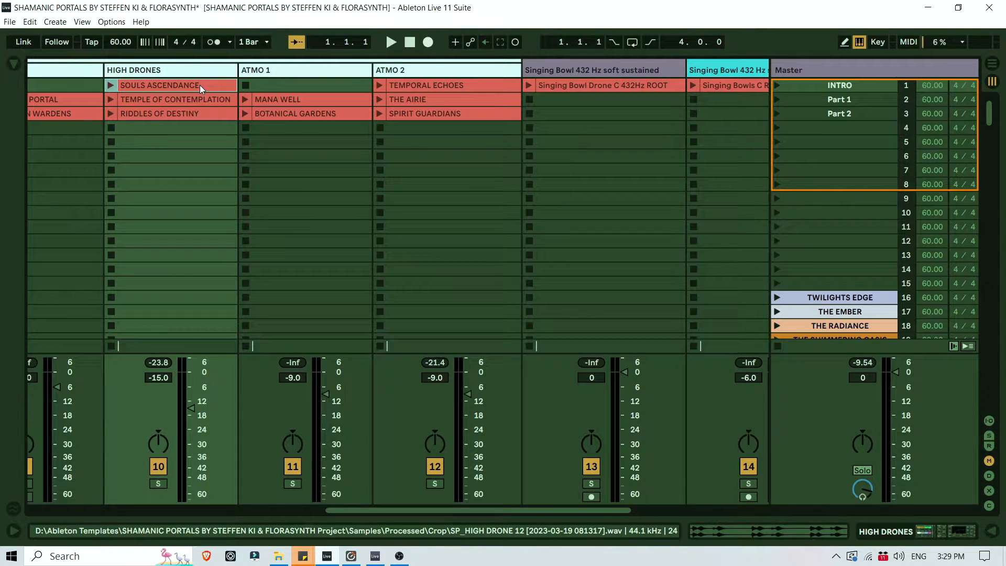
{"action": "right_click", "coordinate": [200, 85]}
{"action": "left_click", "coordinate": [223, 105]}
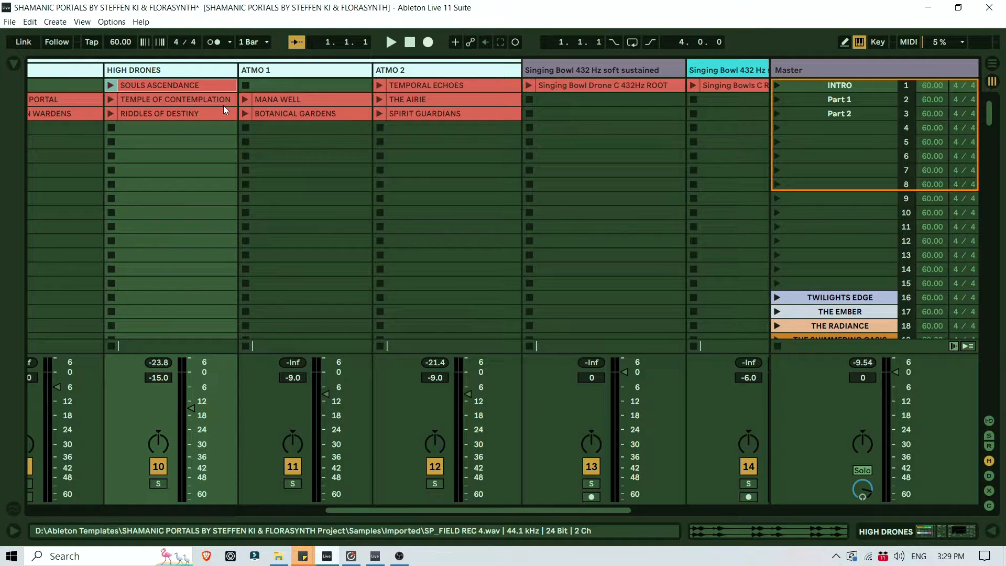
Paste the SOULS ASCENDANCE clip at bar 1 of the HIGH DRONES track in the arrangement.
{"action": "left_click", "coordinate": [992, 64]}
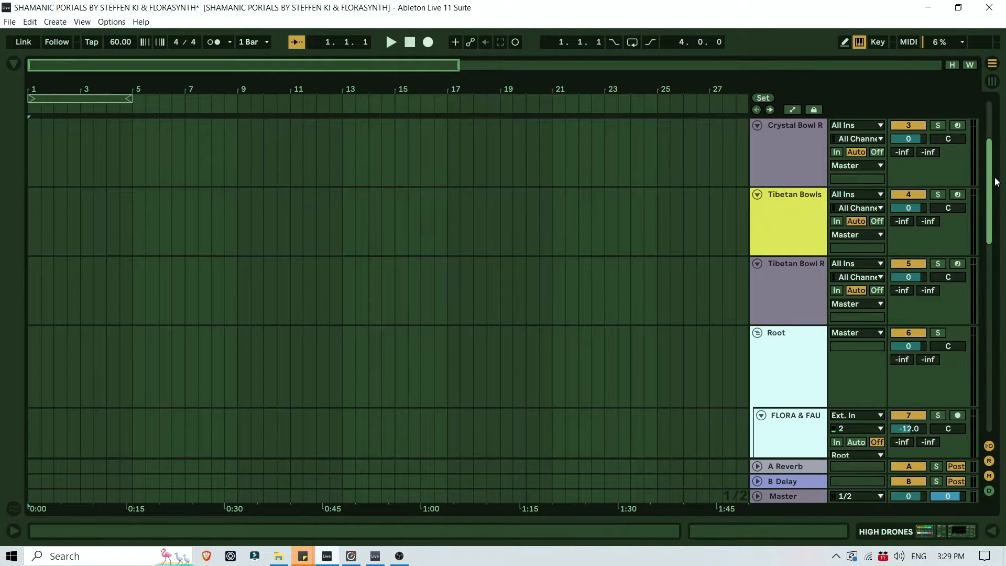
{"action": "scroll", "coordinate": [995, 182], "scroll_direction": "down", "scroll_amount": 6}
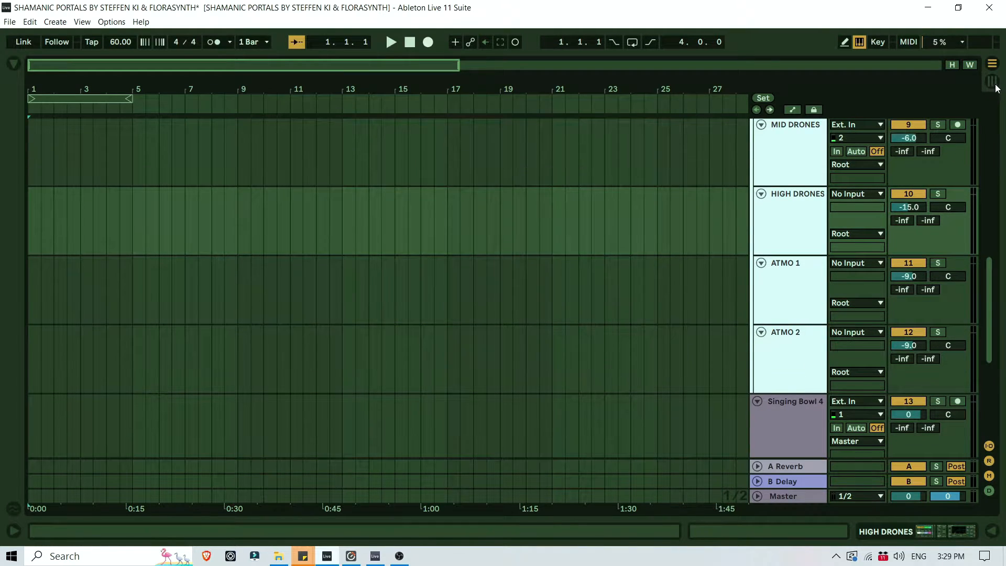
{"action": "left_click", "coordinate": [994, 65]}
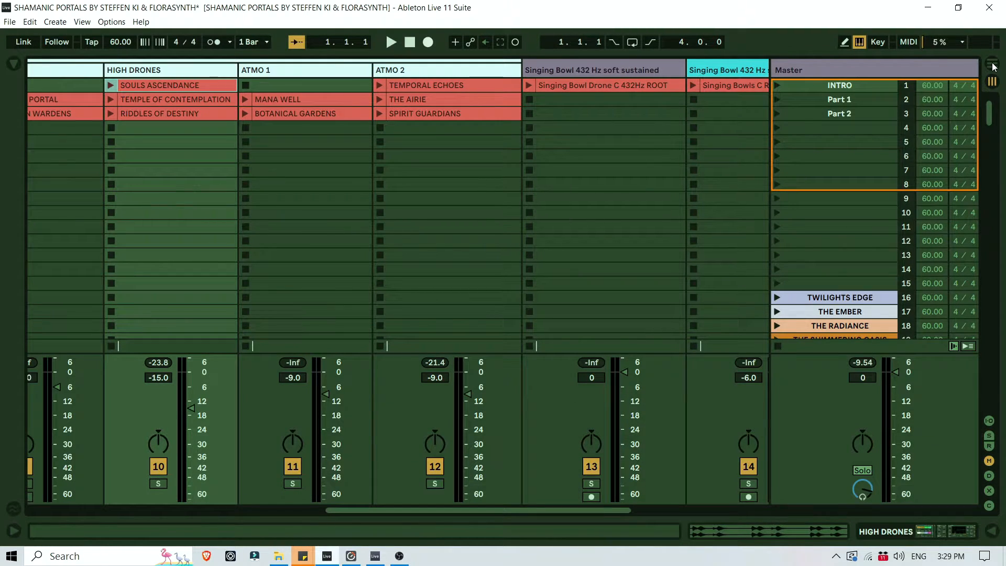
{"action": "left_click", "coordinate": [994, 65]}
{"action": "scroll", "coordinate": [788, 245], "scroll_direction": "up", "scroll_amount": 2}
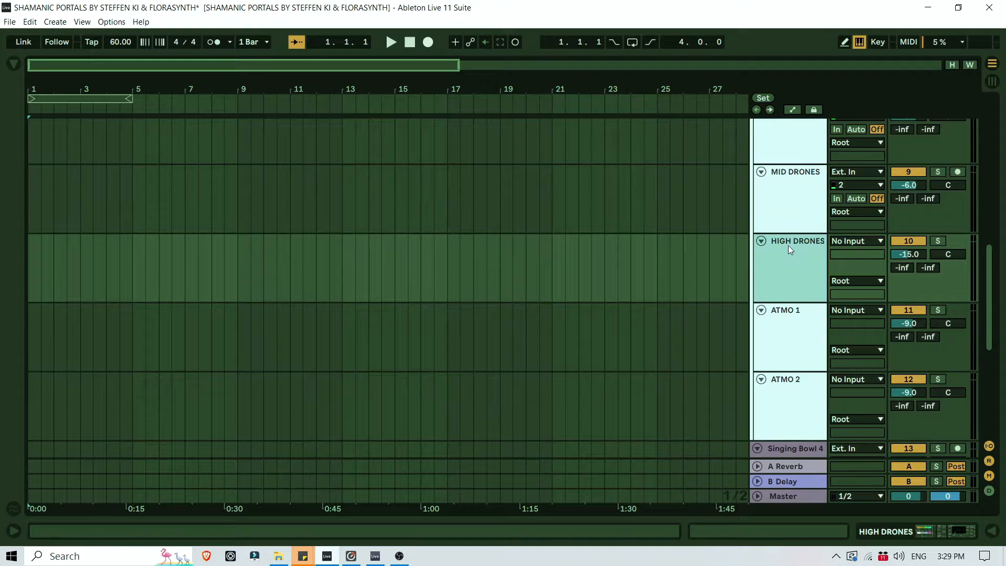
{"action": "left_click", "coordinate": [31, 249]}
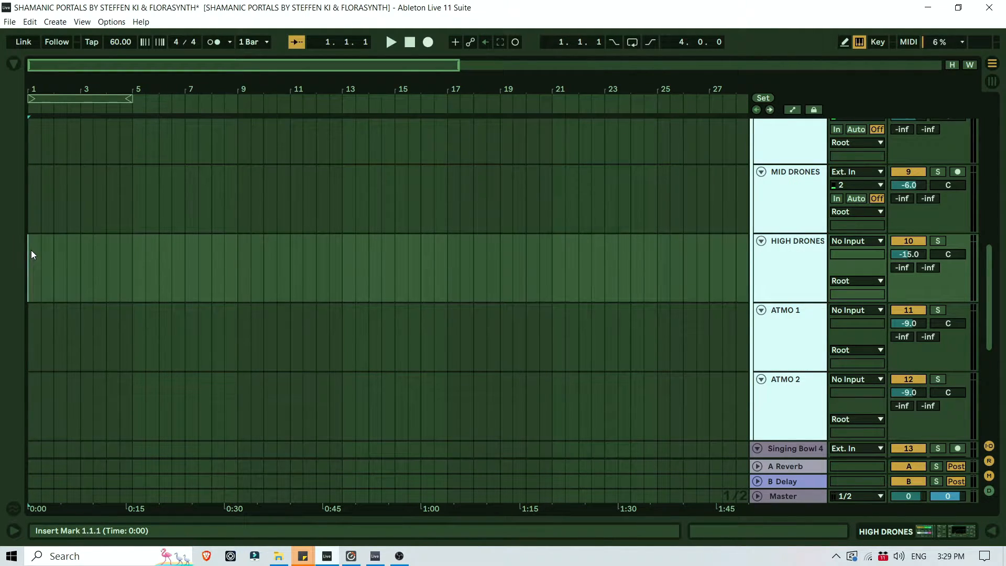
{"action": "key", "text": "ctrl+v"}
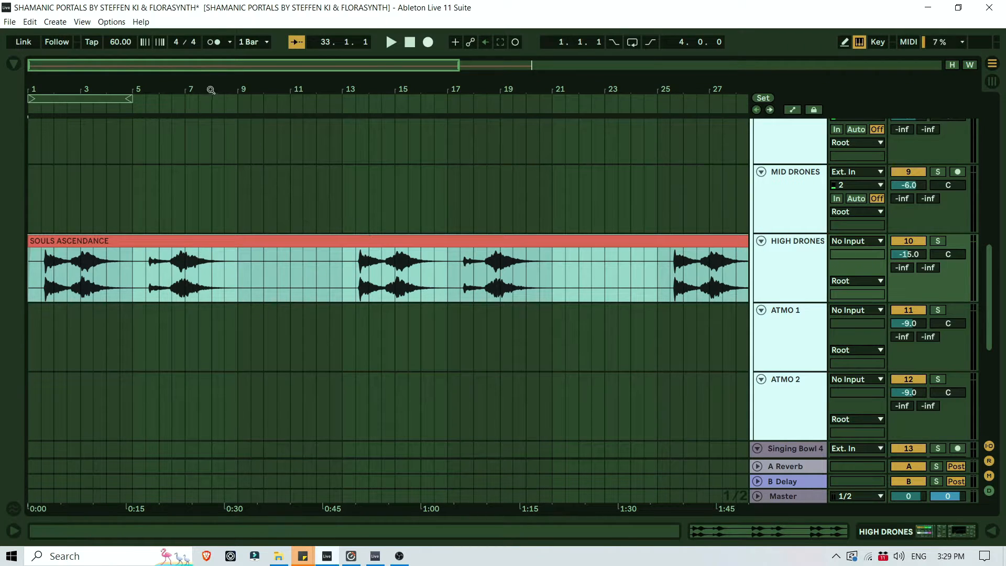
{"action": "key", "text": "minus"}
{"action": "right_click", "coordinate": [486, 243]}
{"action": "left_click", "coordinate": [494, 250]}
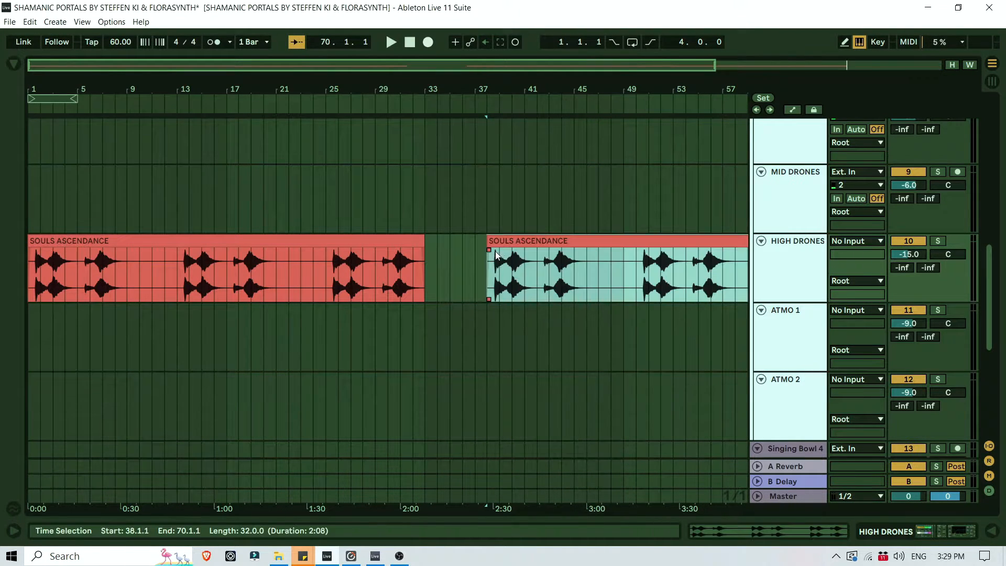
{"action": "key", "text": "Delete"}
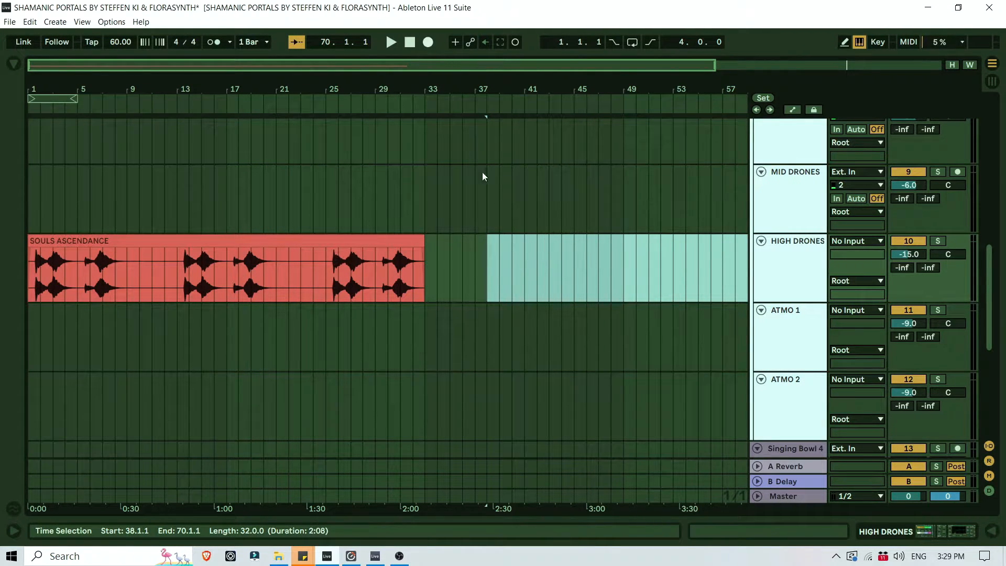
Copy the TEMPORAL ECHOES session clip and paste it at bar 1 of the ATMO 2 track in the arrangement.
{"action": "key", "text": "minus"}
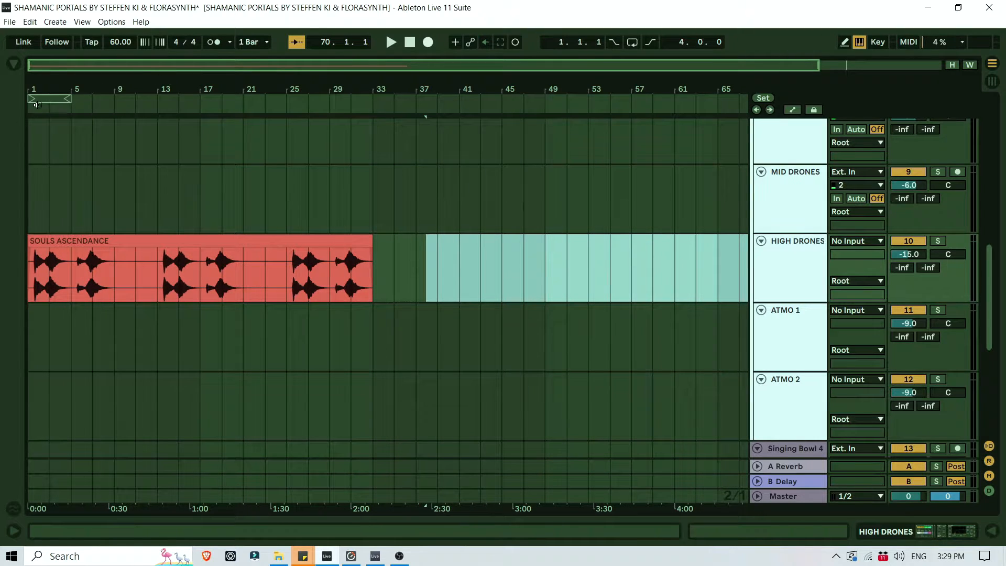
{"action": "left_click_drag", "start_coordinate": [46, 70], "coordinate": [39, 101]}
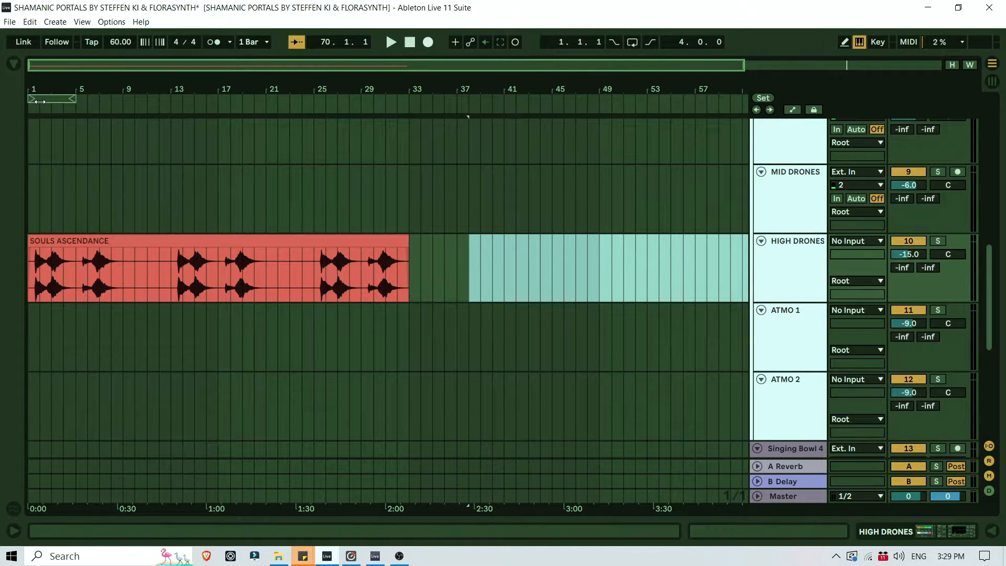
{"action": "key", "text": "Tab"}
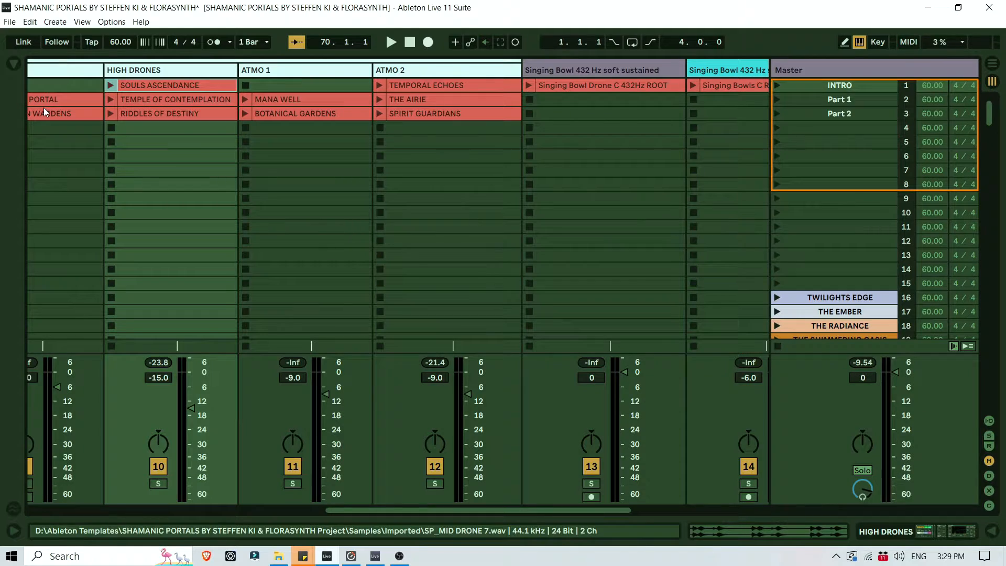
{"action": "right_click", "coordinate": [451, 86]}
{"action": "left_click", "coordinate": [473, 105]}
{"action": "key", "text": "Tab"}
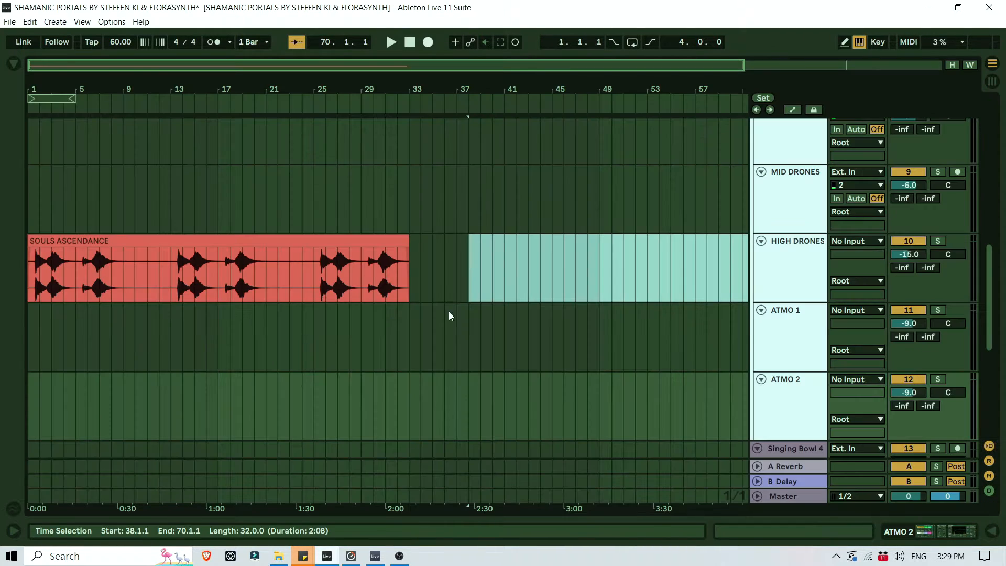
{"action": "left_click", "coordinate": [33, 398]}
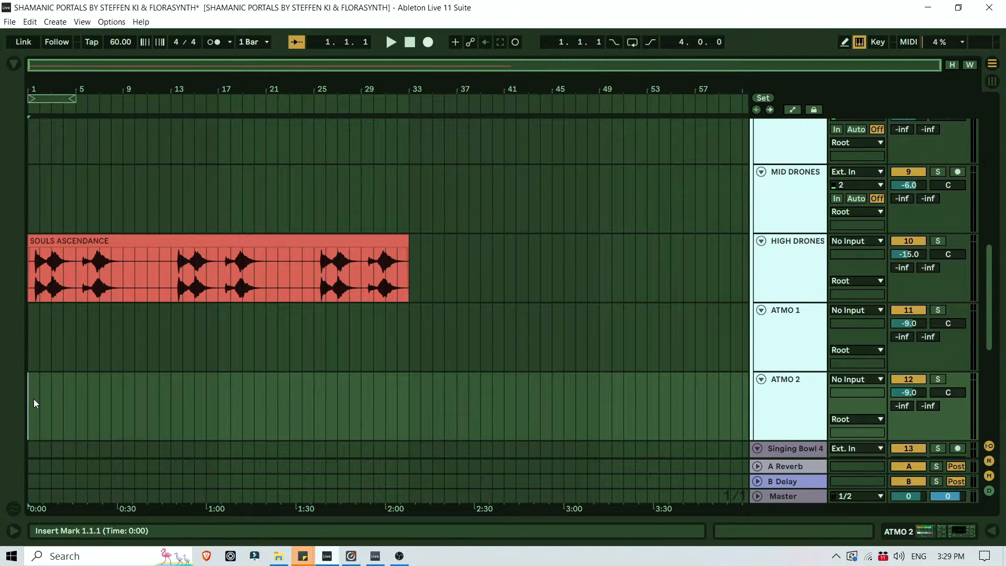
{"action": "key", "text": "ctrl+v"}
Loop the SOULS ASCENDANCE arrangement clip and extend it to 64 bars, ending together with TEMPORAL ECHOES at bar 65.
{"action": "left_click_drag", "start_coordinate": [379, 87], "coordinate": [378, 55]}
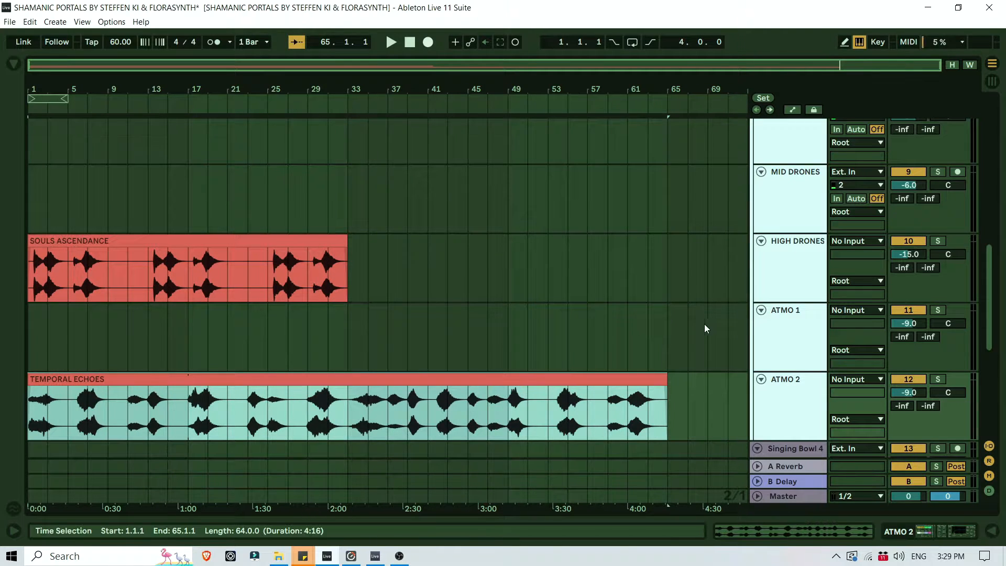
{"action": "mouse_move", "coordinate": [348, 238]}
{"action": "left_mouse_down"}
{"action": "mouse_move", "coordinate": [489, 238]}
{"action": "mouse_move", "coordinate": [350, 238]}
{"action": "left_mouse_up"}
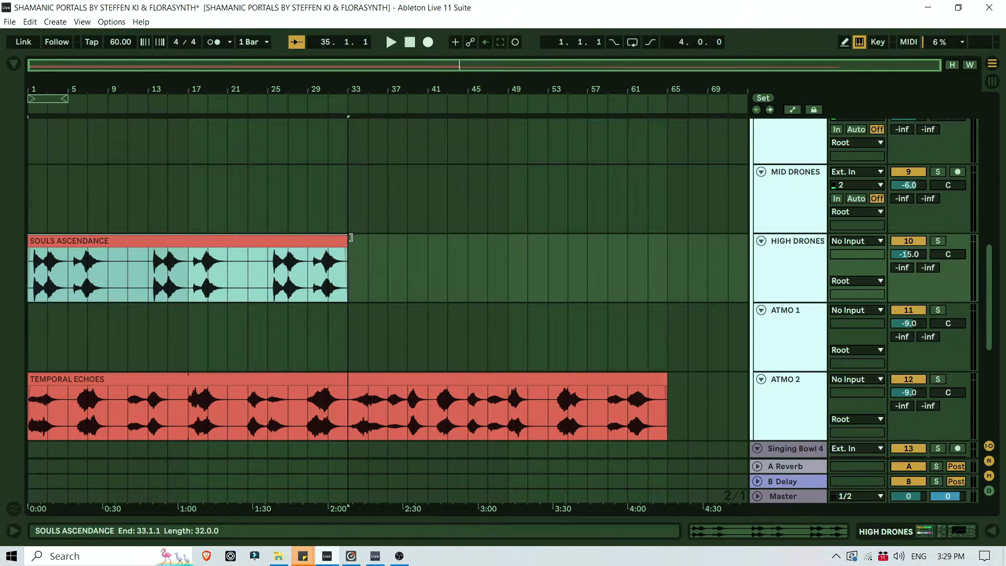
{"action": "double_click", "coordinate": [300, 239]}
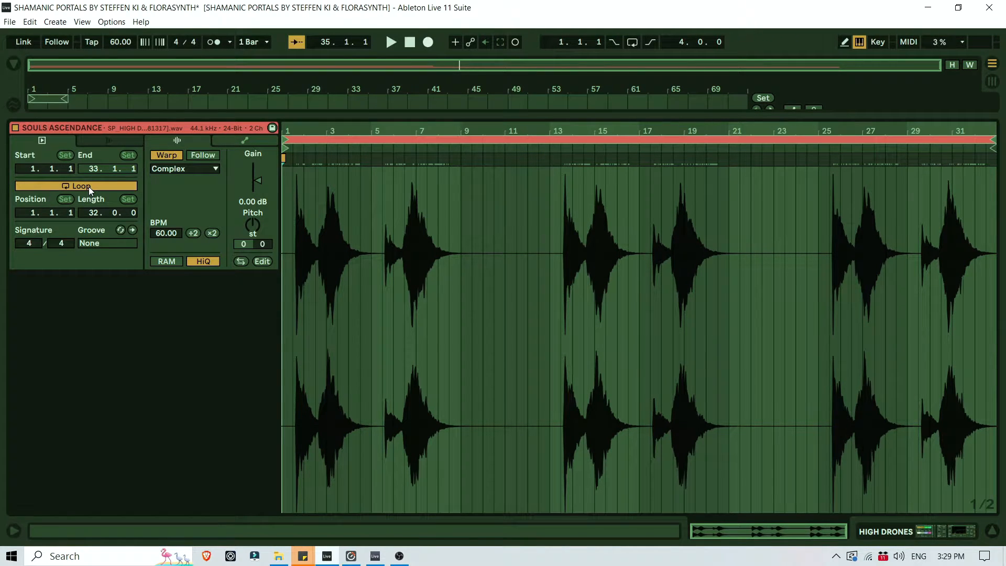
{"action": "left_click", "coordinate": [992, 531]}
{"action": "left_click_drag", "start_coordinate": [347, 152], "coordinate": [657, 165]}
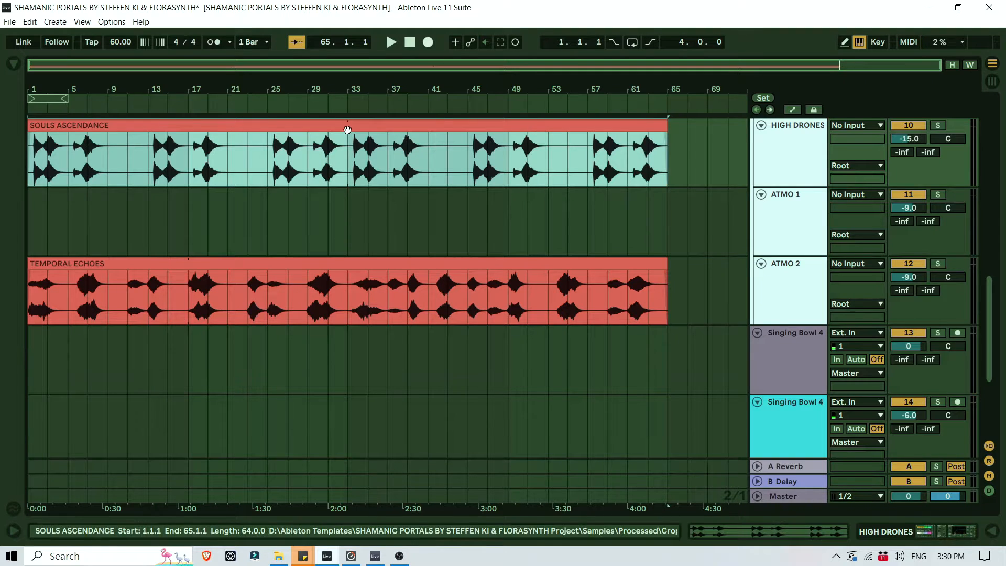
Copy the Singing Bowl Drone C 432Hz ROOT clip from the Singing Bowl 432 Hz soft sustained track in the session grid.
{"action": "scroll", "coordinate": [565, 228], "scroll_direction": "up", "scroll_amount": 2}
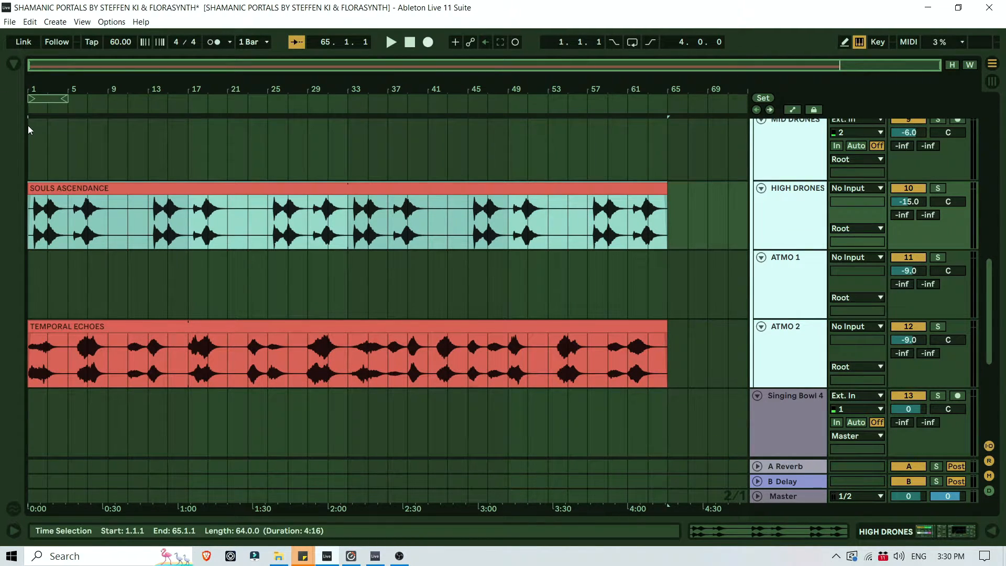
{"action": "key", "text": "Tab"}
{"action": "left_click_drag", "start_coordinate": [488, 509], "coordinate": [606, 524]}
{"action": "left_click", "coordinate": [190, 83]}
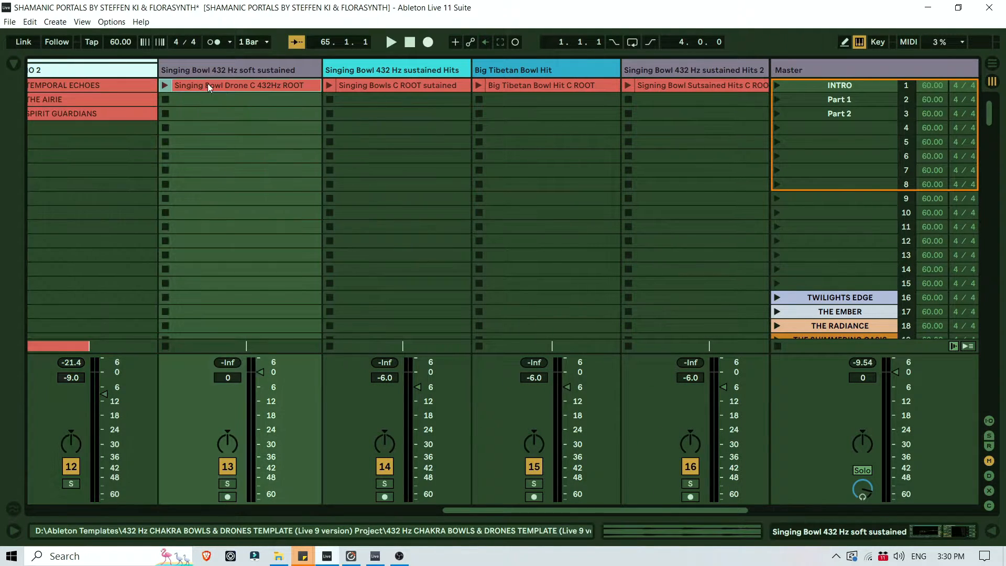
{"action": "right_click", "coordinate": [230, 85]}
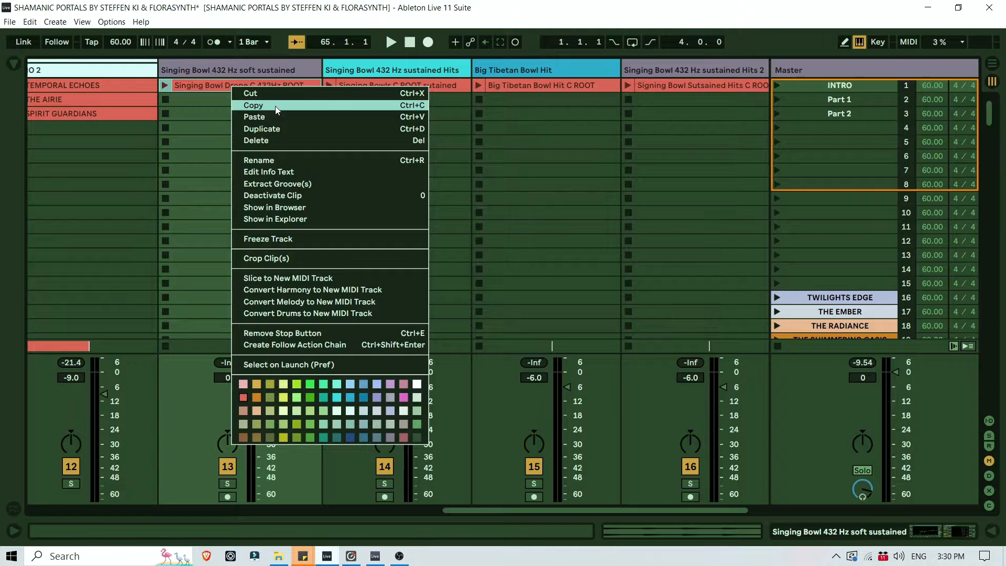
{"action": "left_click", "coordinate": [275, 106]}
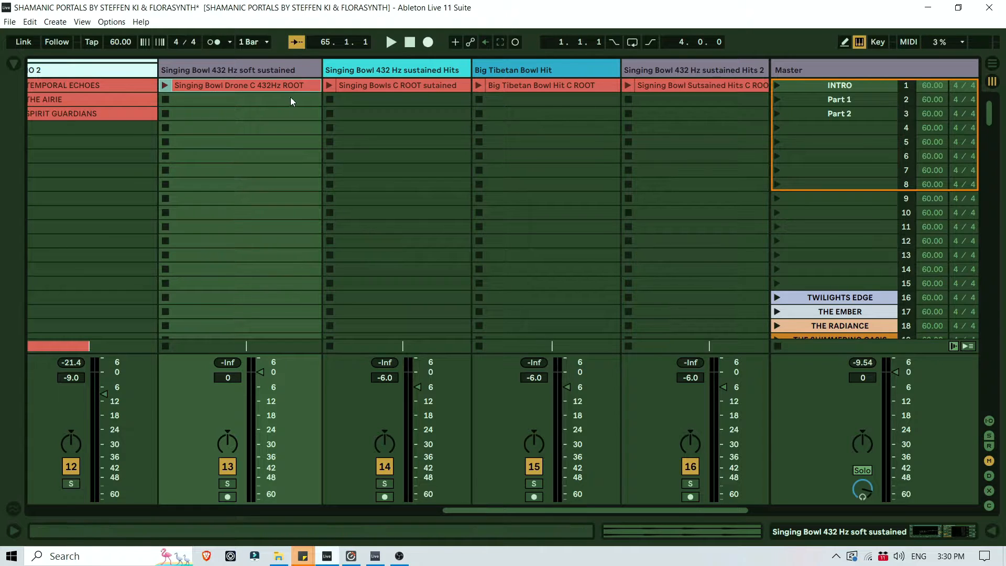
Paste the Singing Bowl Drone C 432Hz ROOT clip at bar 1 of track 13 in the arrangement.
{"action": "key", "text": "Tab"}
{"action": "key", "text": "Tab"}
{"action": "key", "text": "Tab"}
{"action": "key", "text": "Tab"}
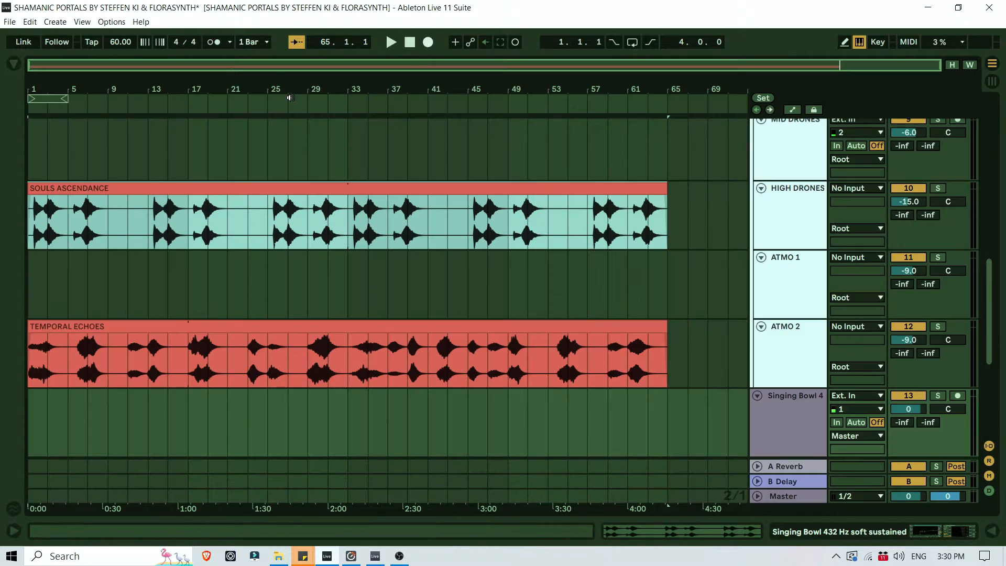
{"action": "key", "text": "Tab"}
{"action": "key", "text": "Tab"}
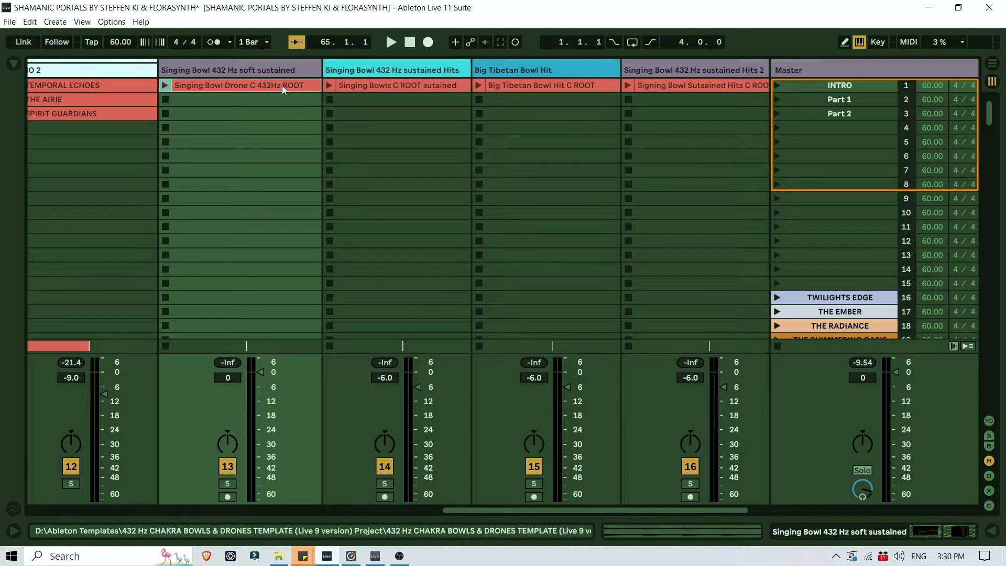
{"action": "key", "text": "Tab"}
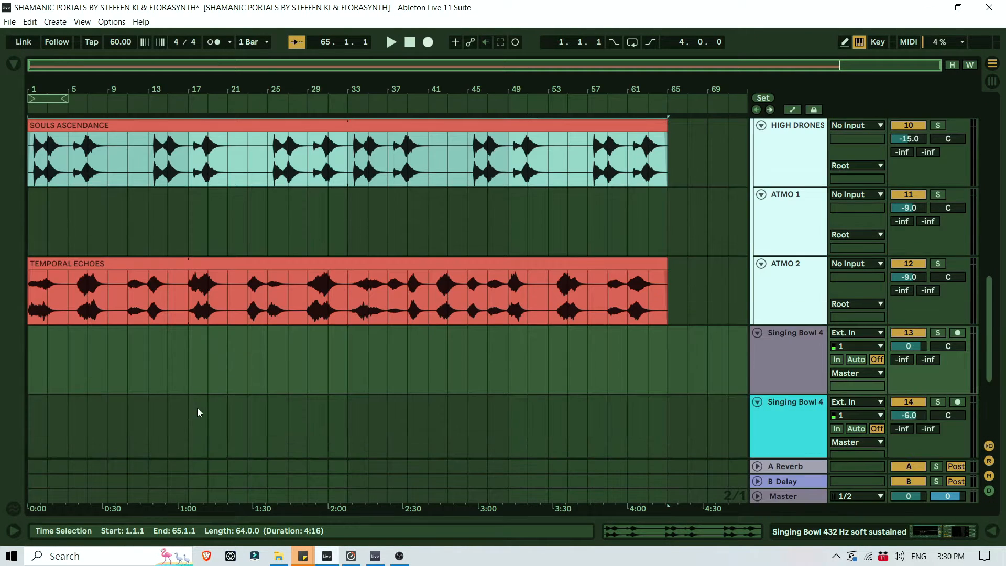
{"action": "left_click", "coordinate": [29, 345]}
{"action": "key", "text": "ctrl+v"}
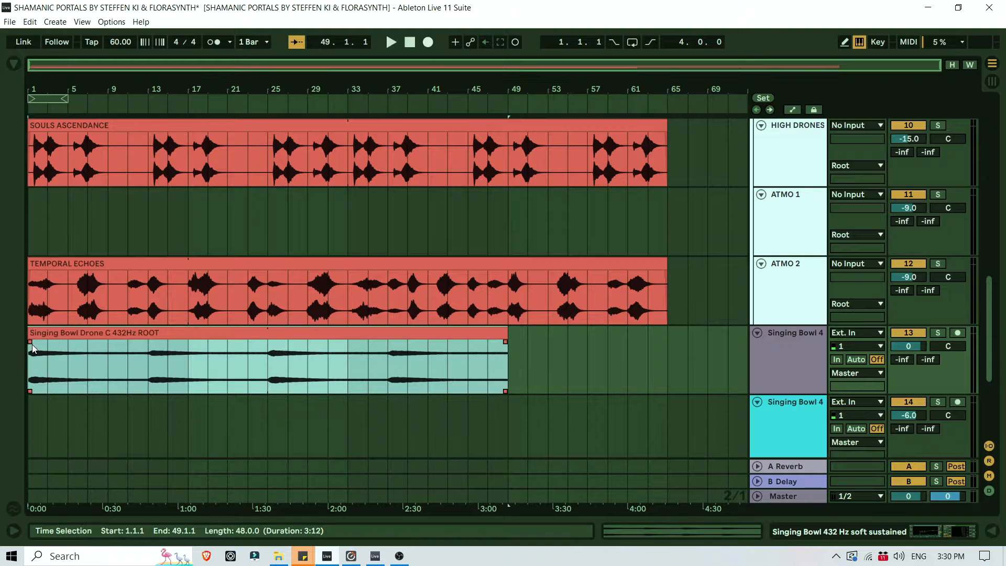
Play the arrangement from bar 1 to hear how the three clips begin together, and stop playback.
{"action": "left_click", "coordinate": [589, 353]}
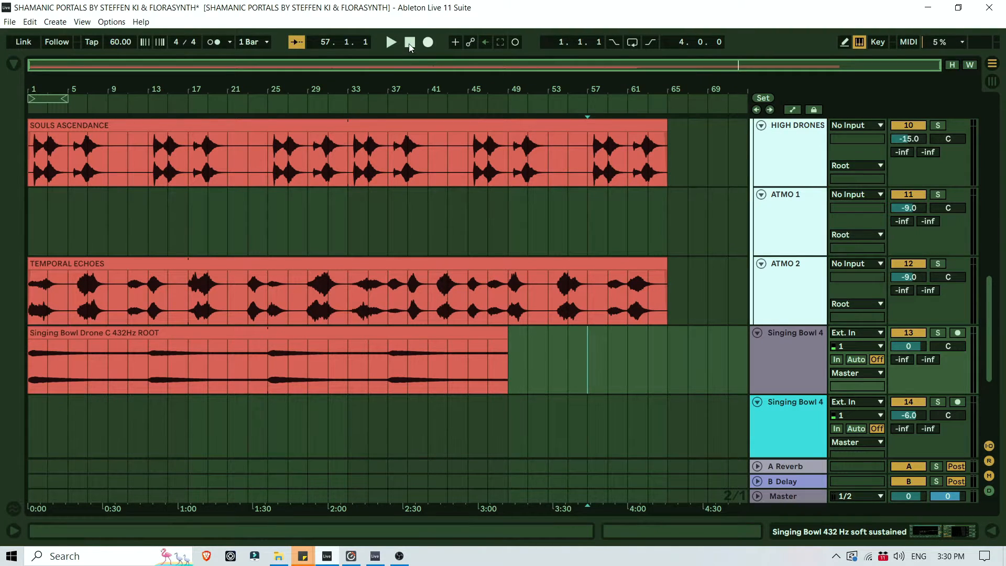
{"action": "left_click", "coordinate": [408, 43]}
{"action": "left_click", "coordinate": [394, 42]}
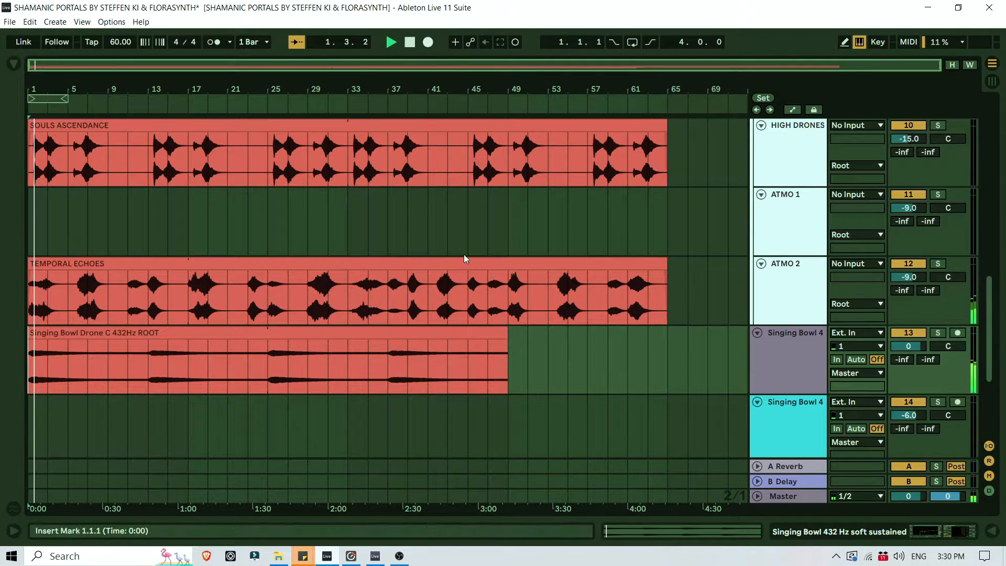
{"action": "key", "text": "space"}
{"action": "key", "text": "space"}
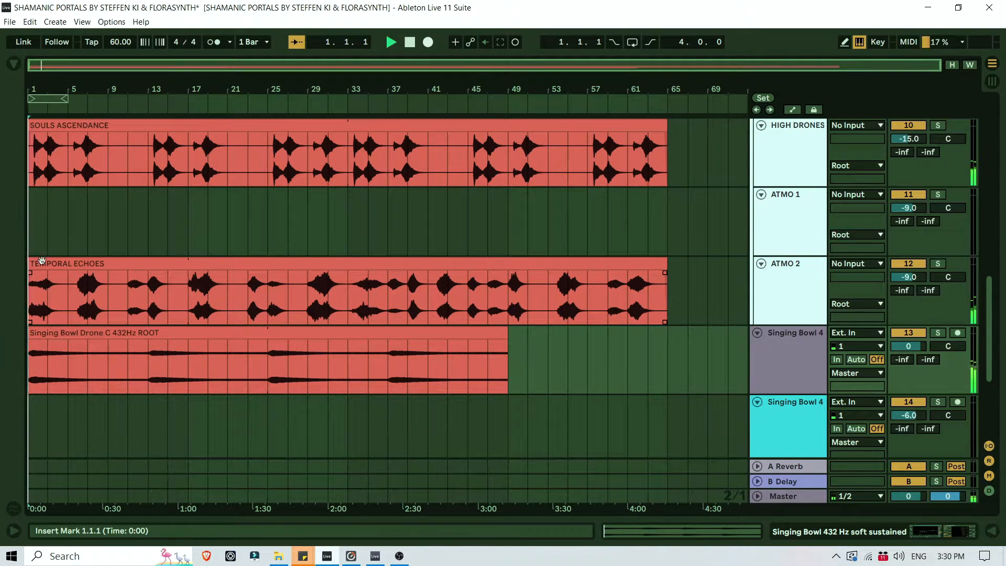
{"action": "left_click_drag", "start_coordinate": [35, 90], "coordinate": [36, 111]}
{"action": "key", "text": "space"}
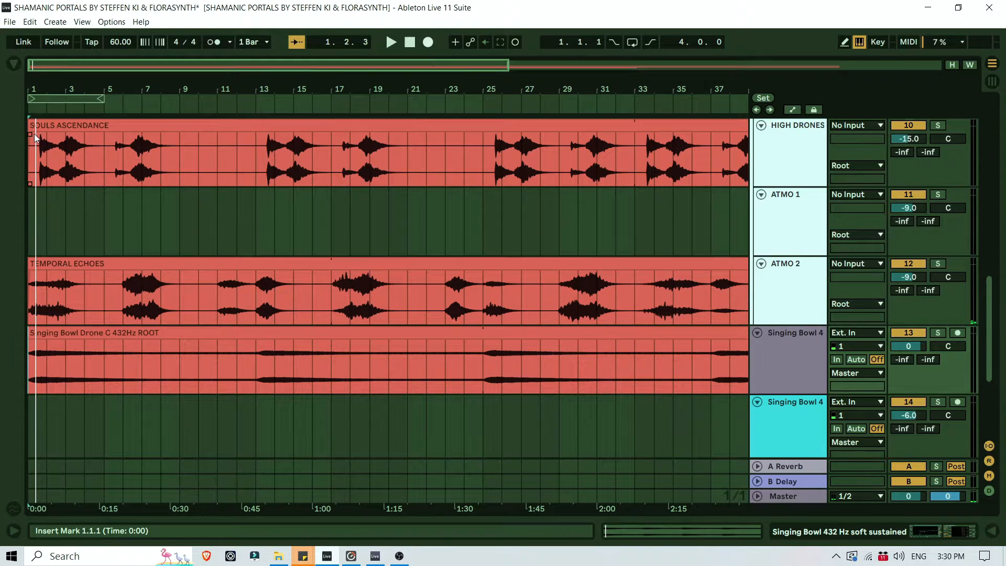
Fade in SOULS ASCENDANCE until about bar 9 and TEMPORAL ECHOES until about bar 3, and play from the start.
{"action": "left_click_drag", "start_coordinate": [31, 134], "coordinate": [190, 117]}
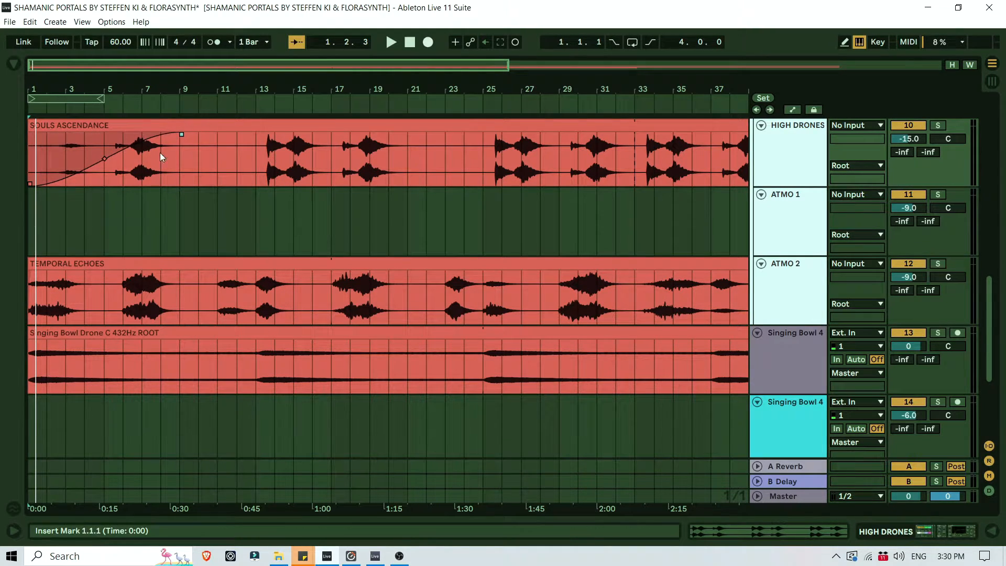
{"action": "left_click_drag", "start_coordinate": [30, 273], "coordinate": [67, 271]}
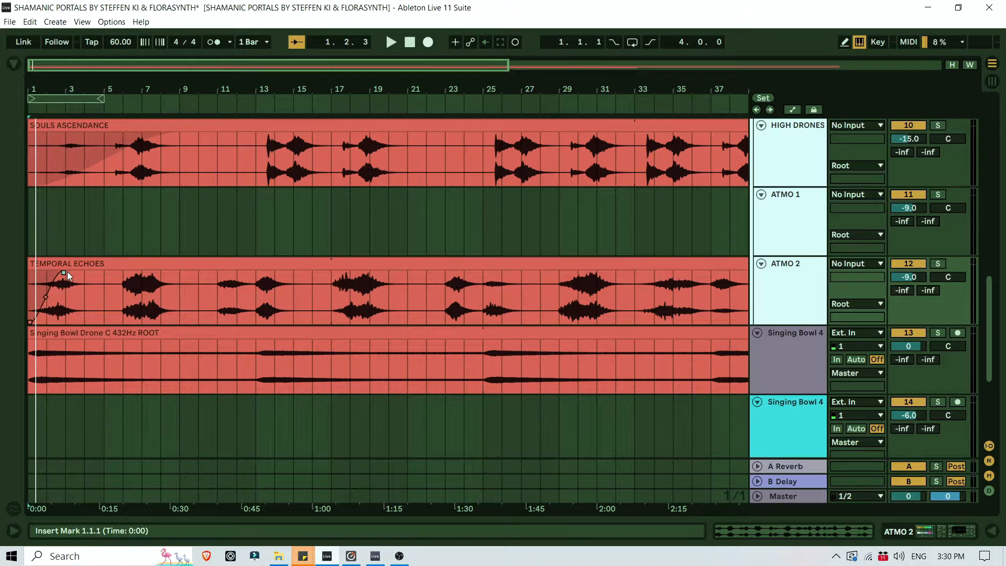
{"action": "left_click", "coordinate": [408, 43]}
{"action": "left_click", "coordinate": [391, 42]}
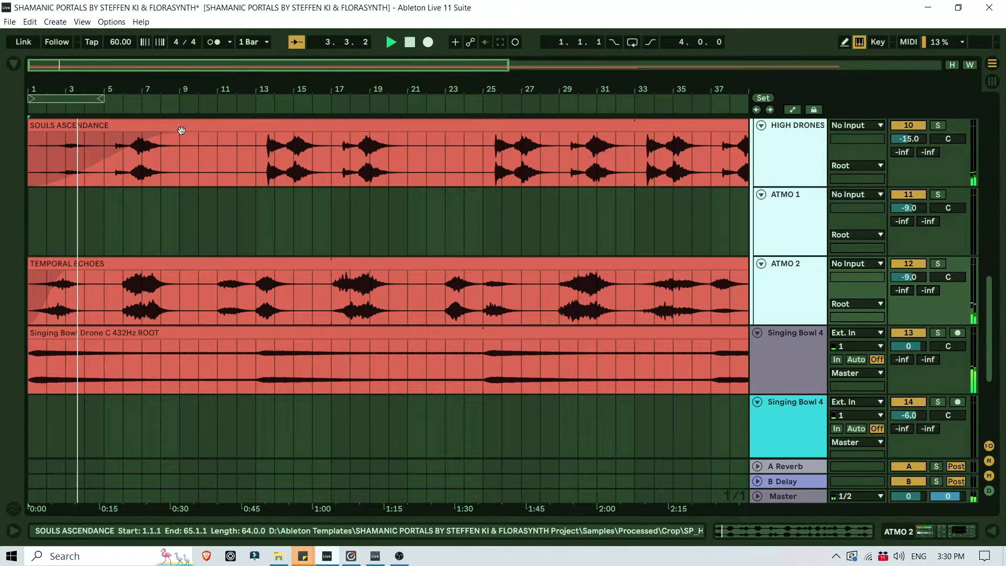
Move the four-bar loop brace in the arrangement to span bars 7 to 11.
{"action": "left_click_drag", "start_coordinate": [178, 89], "coordinate": [140, 89]}
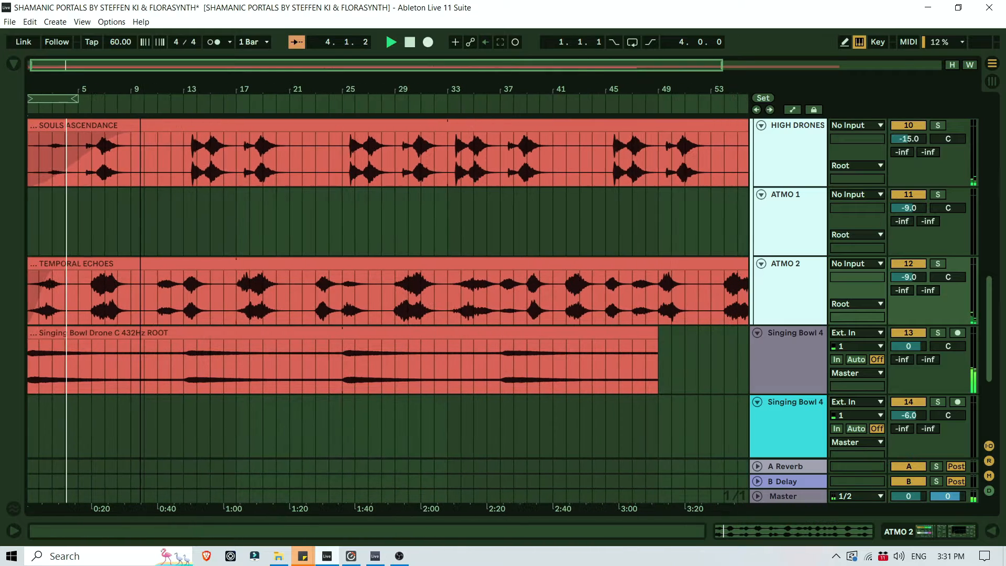
{"action": "left_click_drag", "start_coordinate": [55, 98], "coordinate": [159, 104]}
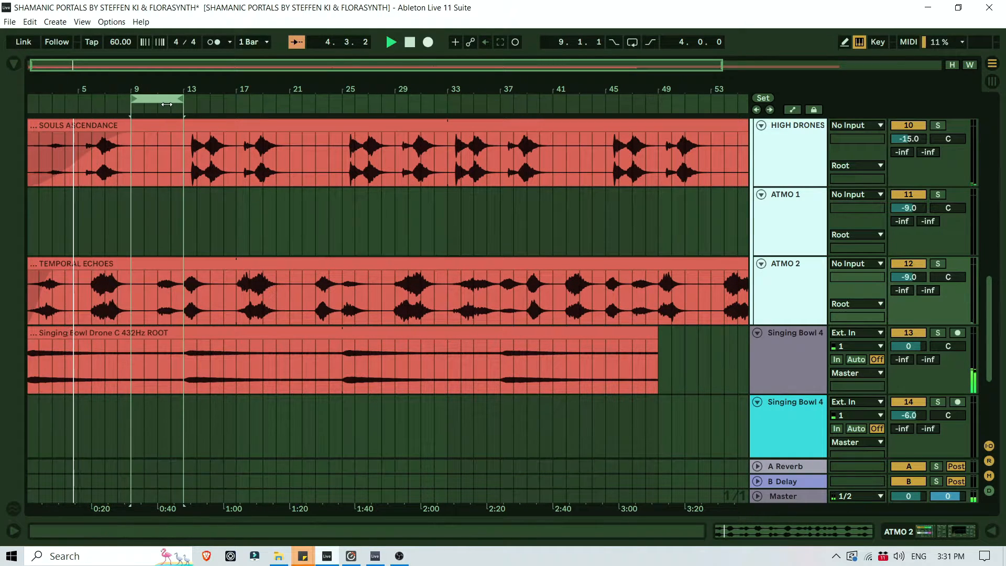
{"action": "left_click_drag", "start_coordinate": [89, 83], "coordinate": [90, 108]}
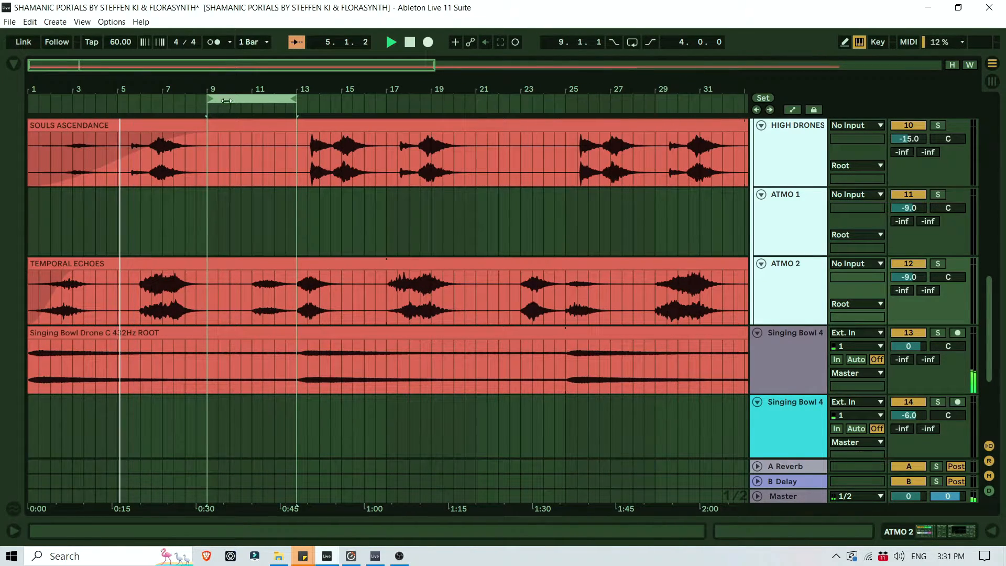
{"action": "left_click_drag", "start_coordinate": [291, 99], "coordinate": [247, 98]}
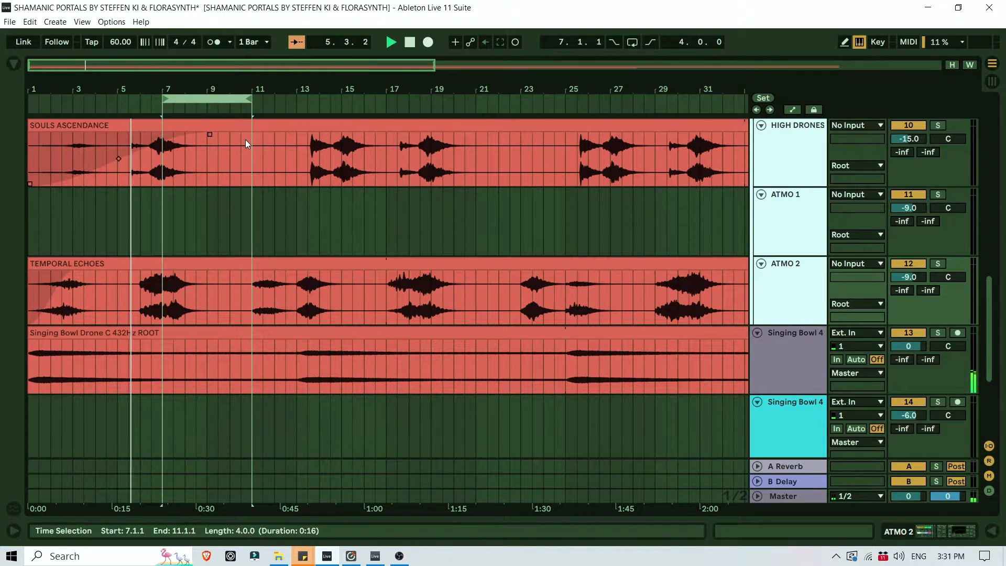
Copy the Singing Bowls C ROOT sutained session clip and paste it at bar 7 of track 14 in the arrangement.
{"action": "key", "text": "Tab"}
{"action": "left_click", "coordinate": [407, 85]}
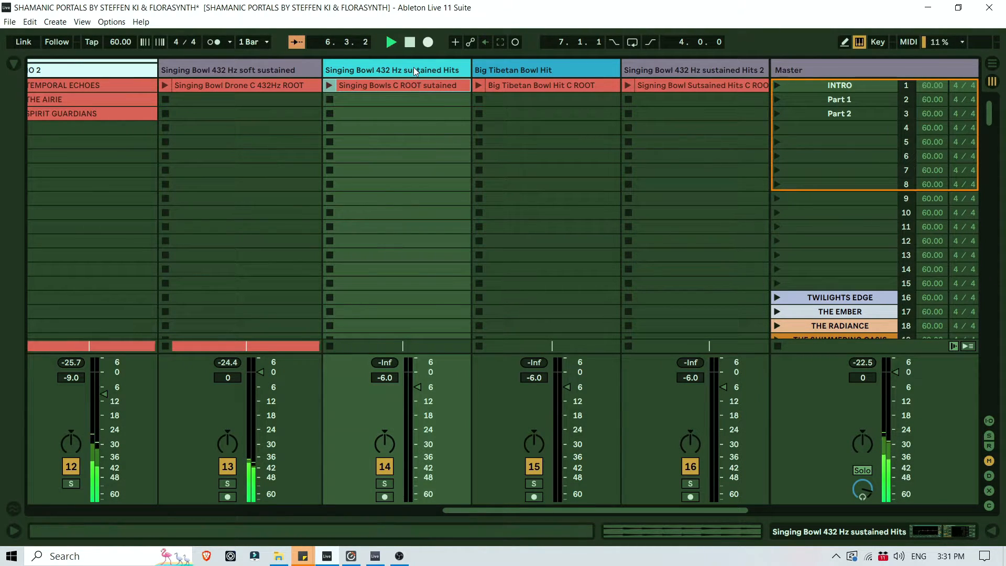
{"action": "key", "text": "Tab"}
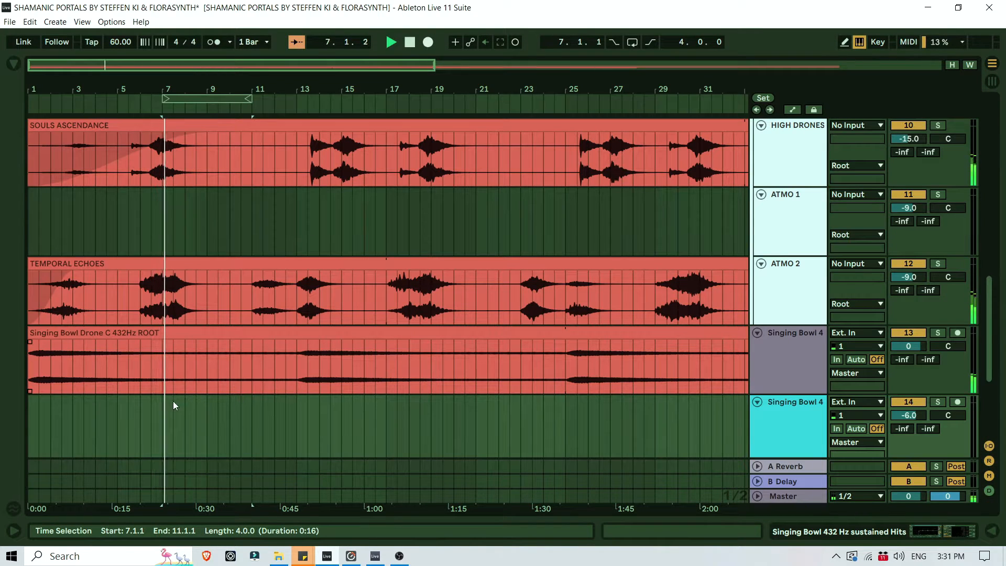
{"action": "key", "text": "ctrl+v"}
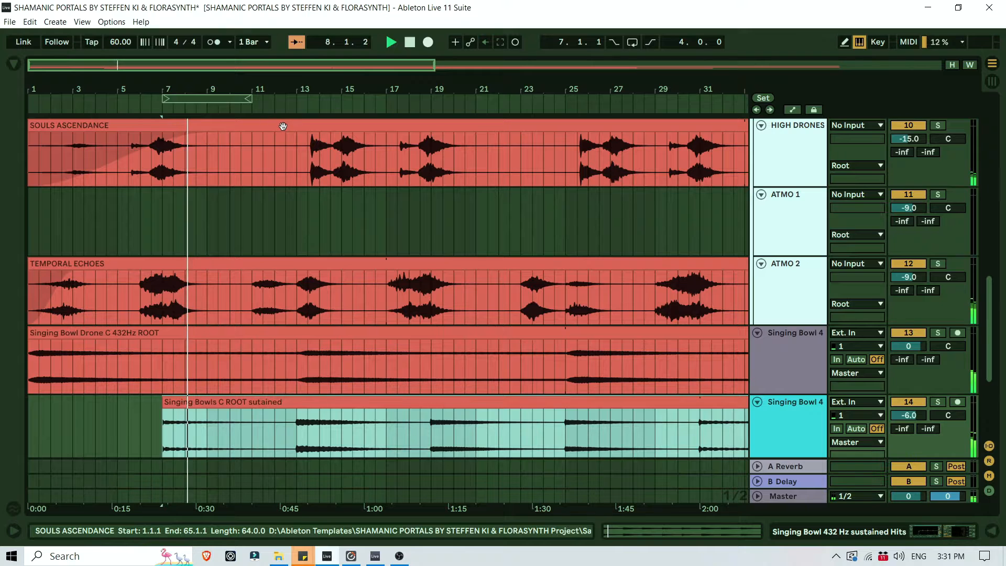
Stop playback and move the Singing Bowls C ROOT sutained arrangement clip to start at bar 10.
{"action": "left_click_drag", "start_coordinate": [268, 89], "coordinate": [353, 112]}
{"action": "key", "text": "space"}
{"action": "scroll", "coordinate": [318, 379], "scroll_direction": "down", "scroll_amount": 3}
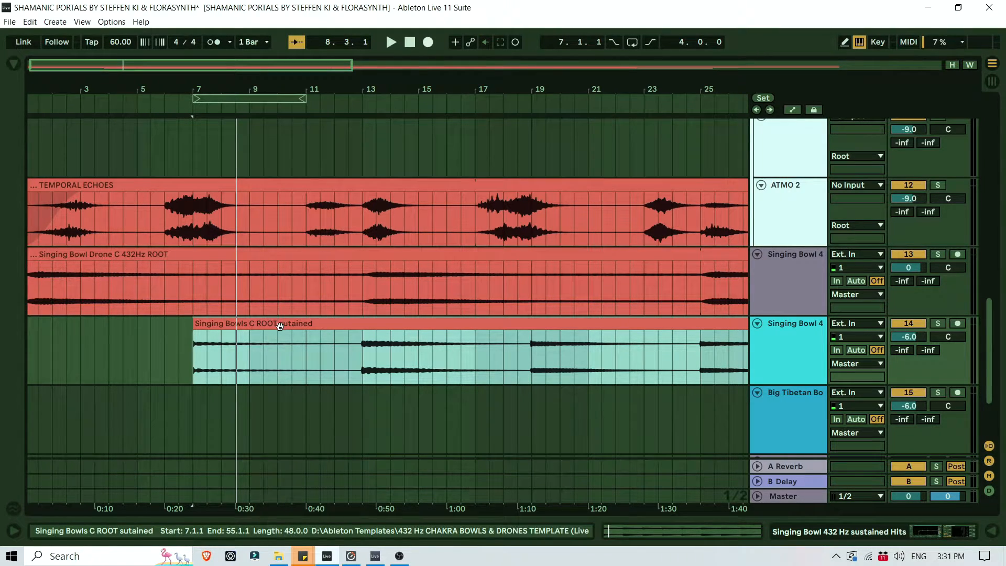
{"action": "left_click_drag", "start_coordinate": [280, 326], "coordinate": [382, 326]}
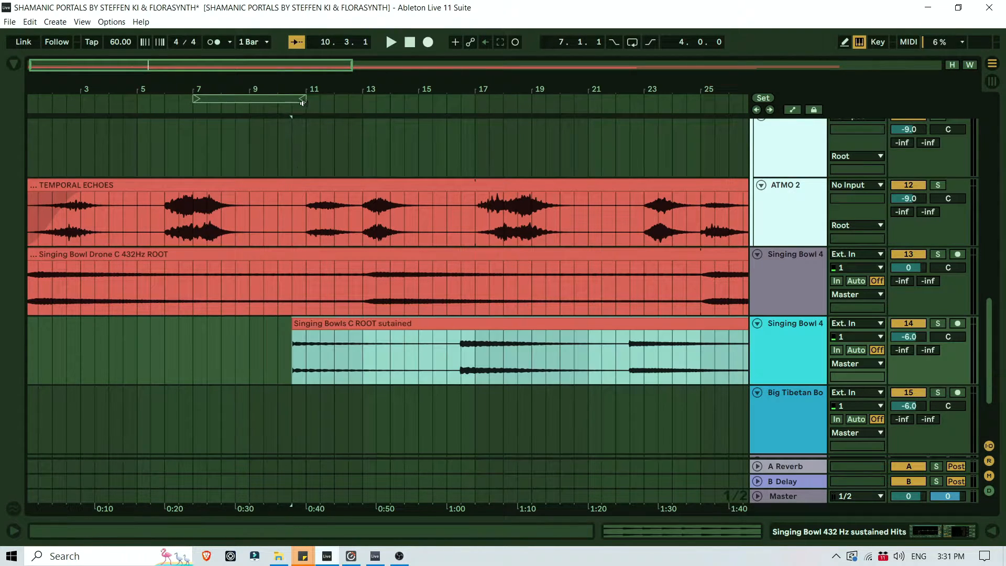
{"action": "left_click_drag", "start_coordinate": [285, 87], "coordinate": [284, 136]}
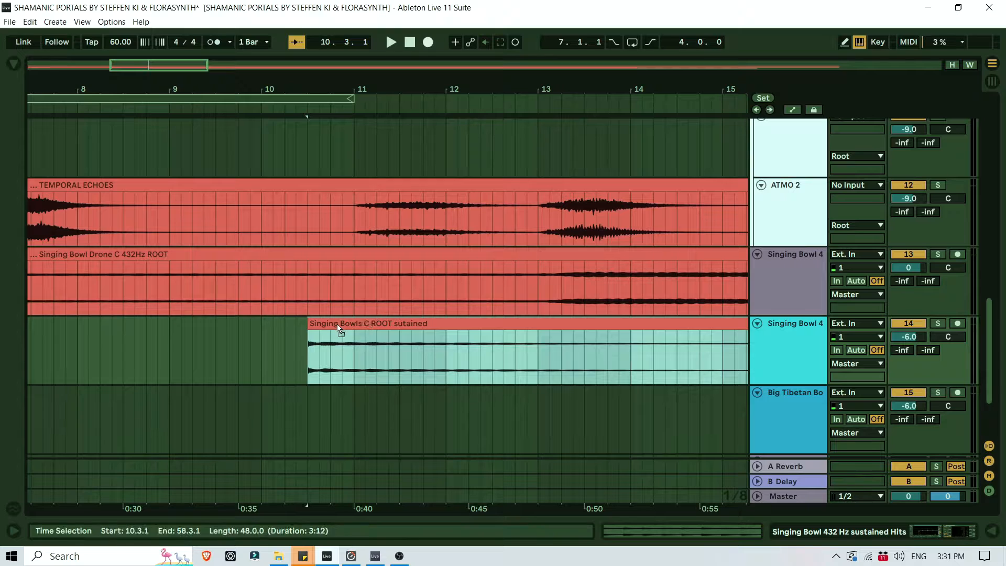
{"action": "left_click_drag", "start_coordinate": [338, 325], "coordinate": [292, 324]}
{"action": "left_click_drag", "start_coordinate": [324, 89], "coordinate": [324, 32]}
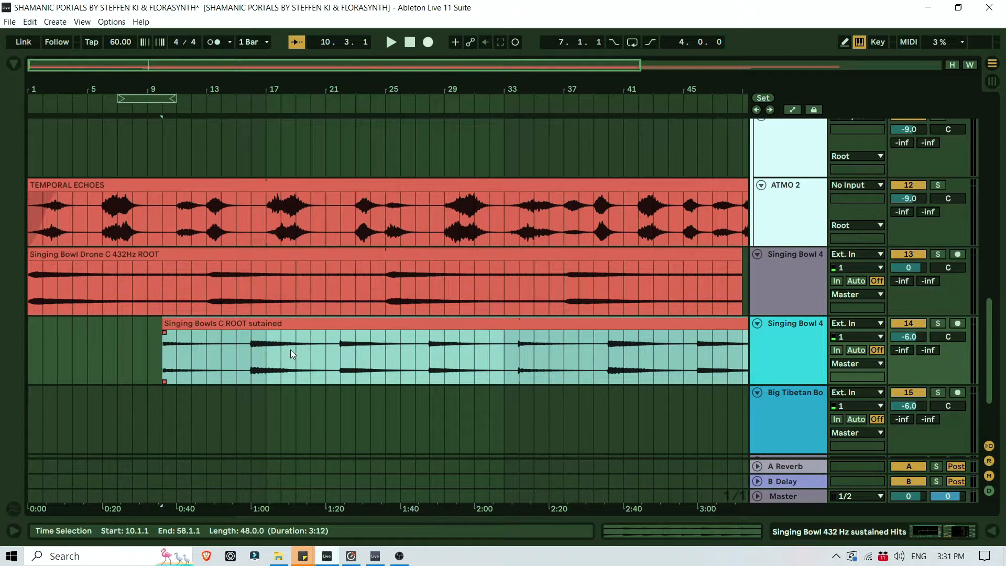
Try moving the Singing Bowls C ROOT sutained clip back to bar 7, and undo the move.
{"action": "left_click", "coordinate": [258, 344]}
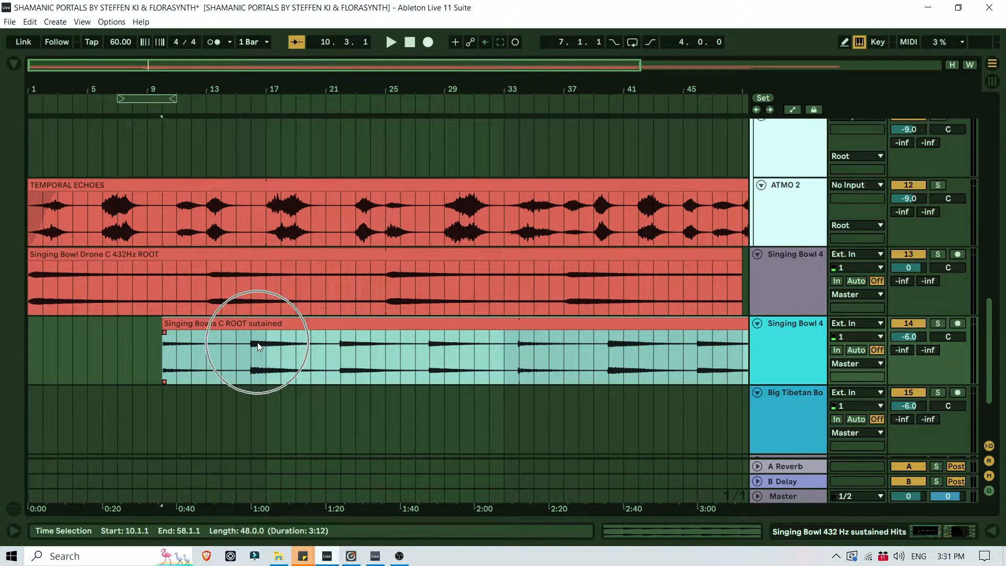
{"action": "left_click", "coordinate": [328, 287]}
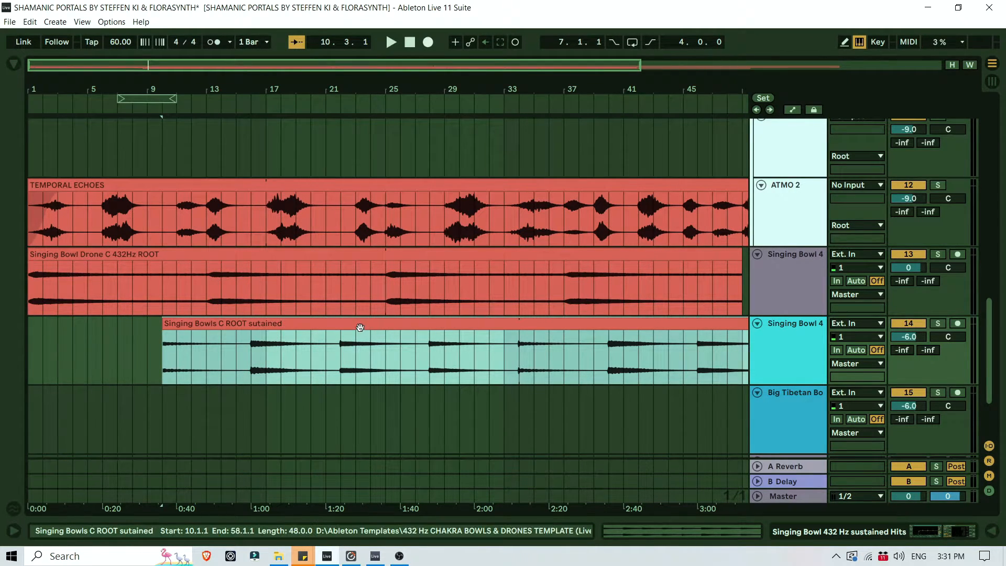
{"action": "left_click_drag", "start_coordinate": [359, 328], "coordinate": [319, 325]}
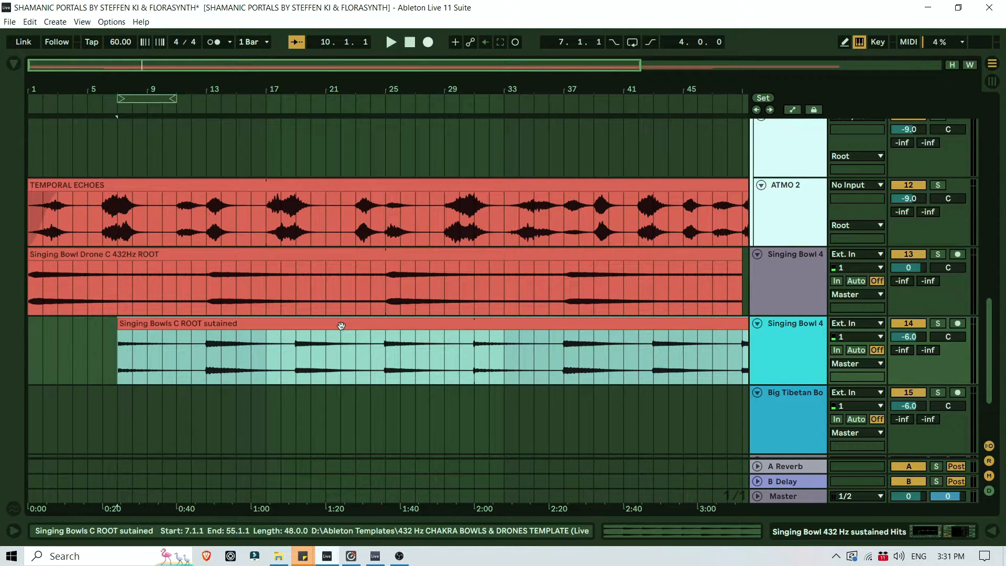
{"action": "key", "text": "ctrl+z"}
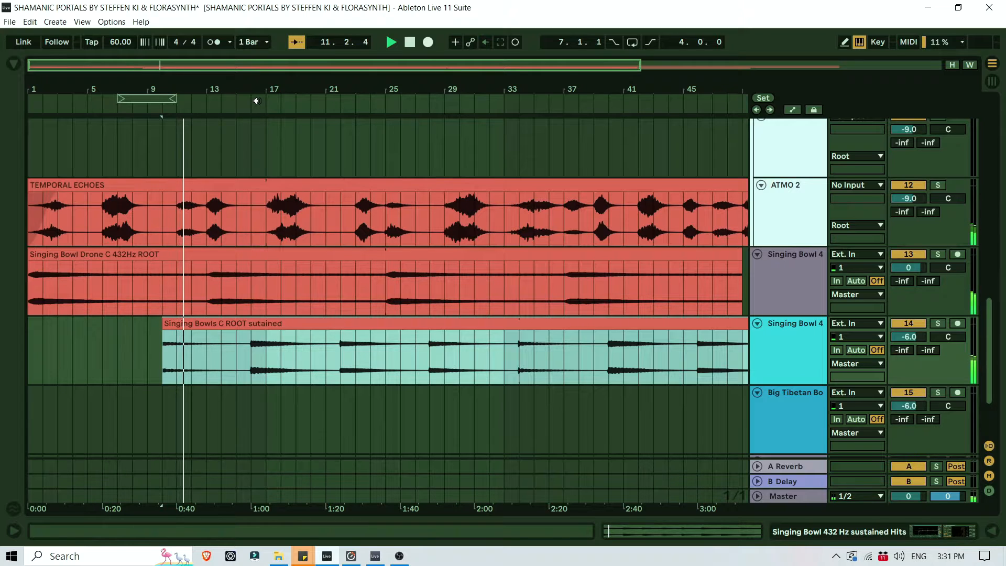
Move the four-bar loop brace to span bars 25 to 29 while the arrangement plays.
{"action": "left_click_drag", "start_coordinate": [225, 92], "coordinate": [175, 98]}
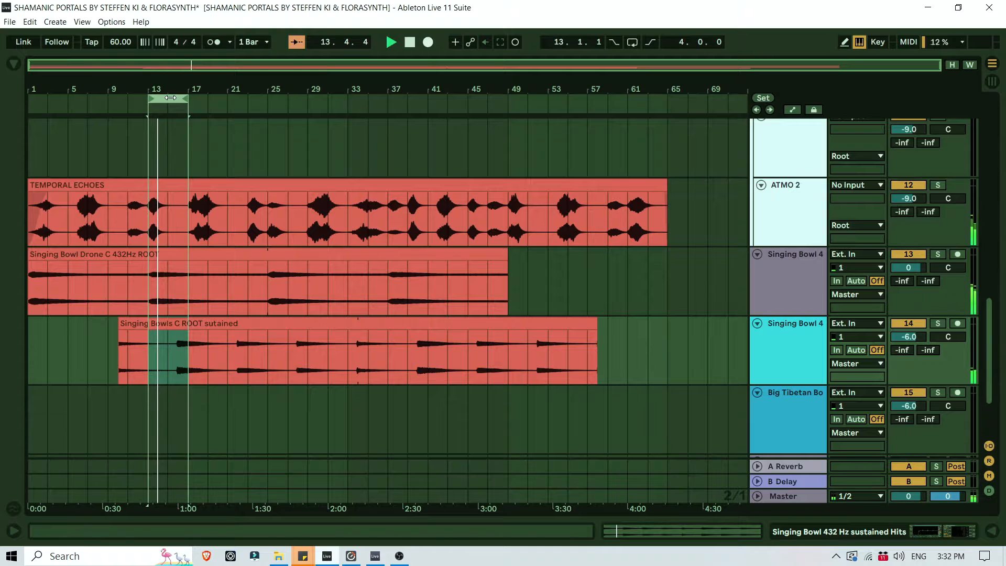
{"action": "left_click_drag", "start_coordinate": [183, 98], "coordinate": [203, 97]}
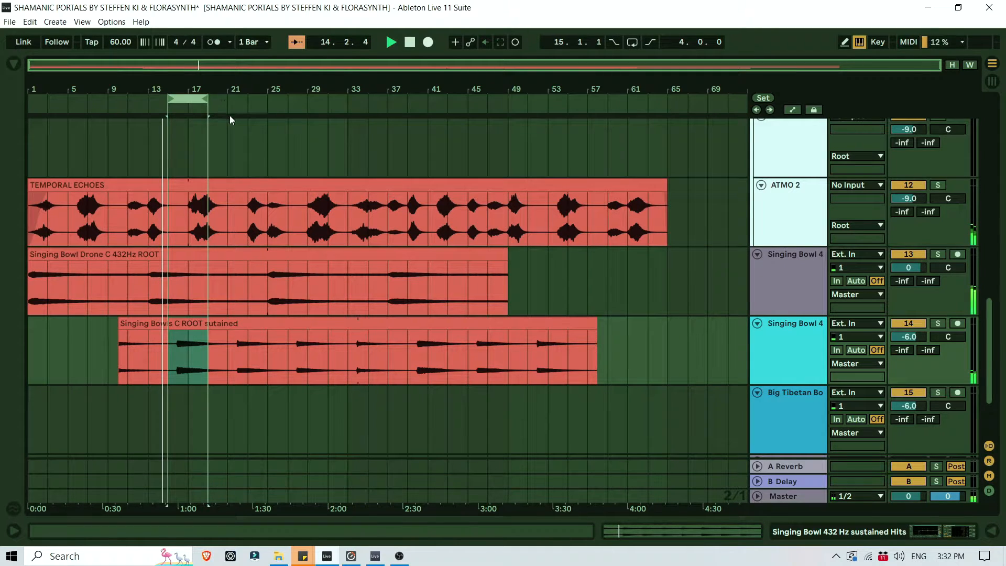
{"action": "left_click_drag", "start_coordinate": [188, 98], "coordinate": [296, 102]}
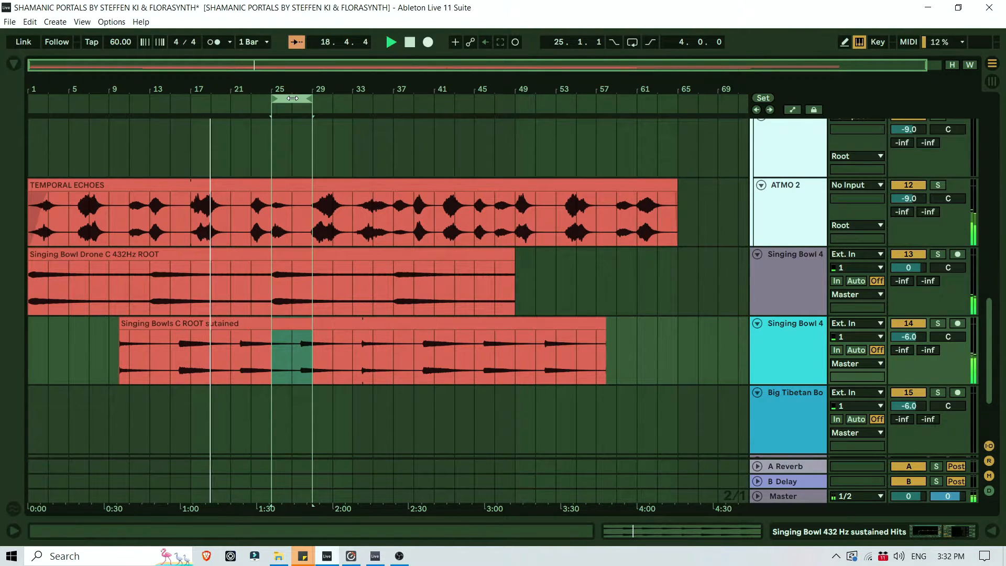
Copy the AETHERLARK SONG clip from the FLORA & FAUNA track in the session grid and return to the arrangement.
{"action": "key", "text": "Tab"}
{"action": "left_click_drag", "start_coordinate": [540, 508], "coordinate": [271, 528]}
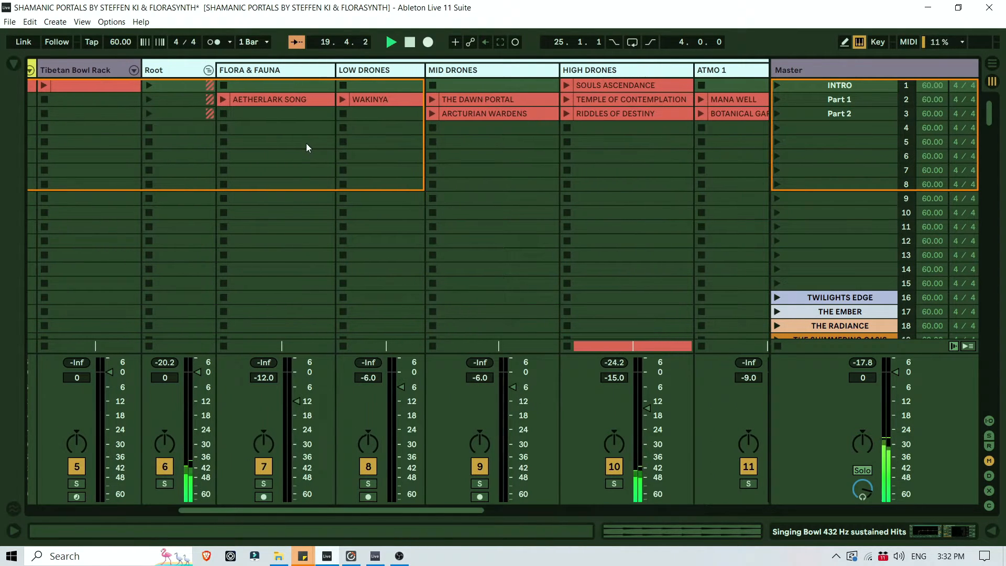
{"action": "right_click", "coordinate": [301, 99]}
{"action": "left_click", "coordinate": [317, 117]}
{"action": "key", "text": "Tab"}
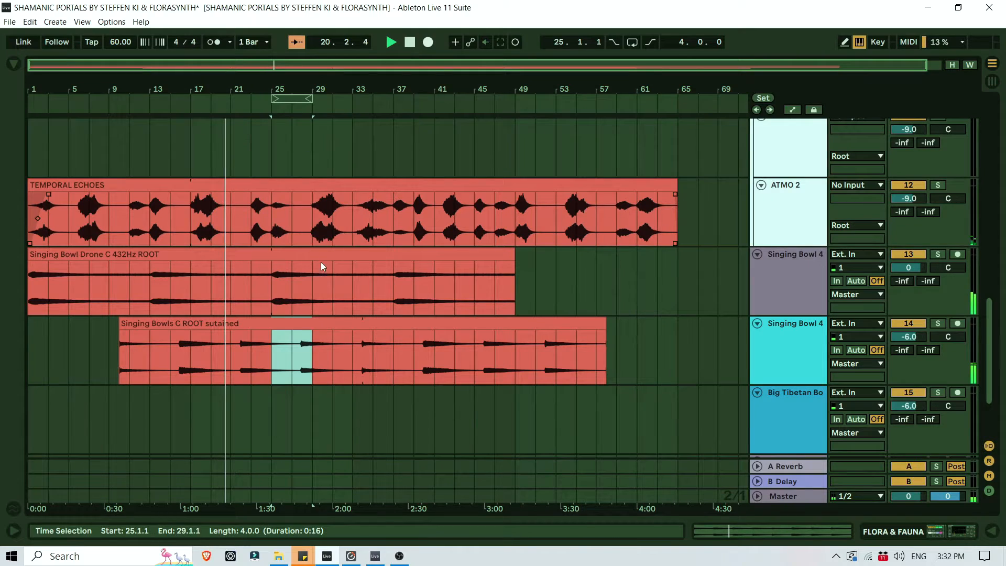
Paste the AETHERLARK SONG clip at bar 1 of the FLORA & FAUNA track and extend it to bar 65.
{"action": "scroll", "coordinate": [278, 250], "scroll_direction": "up", "scroll_amount": 5}
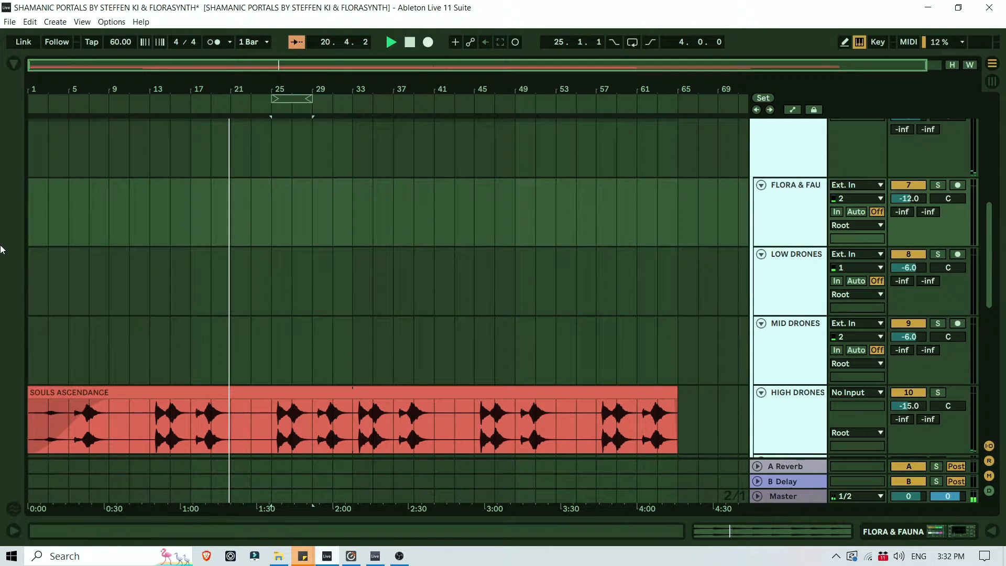
{"action": "left_click", "coordinate": [32, 191]}
{"action": "key", "text": "ctrl+v"}
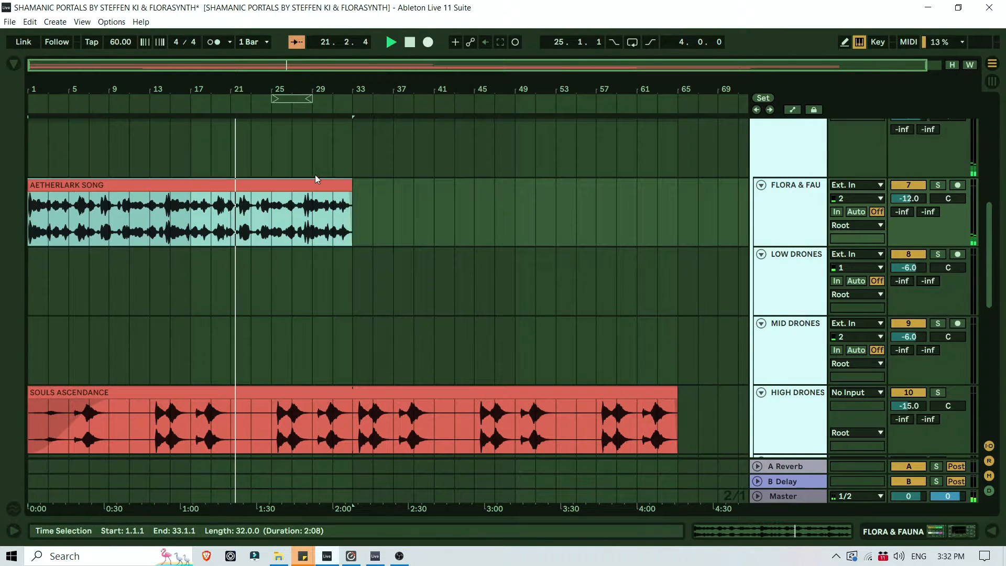
{"action": "left_click_drag", "start_coordinate": [352, 209], "coordinate": [681, 211]}
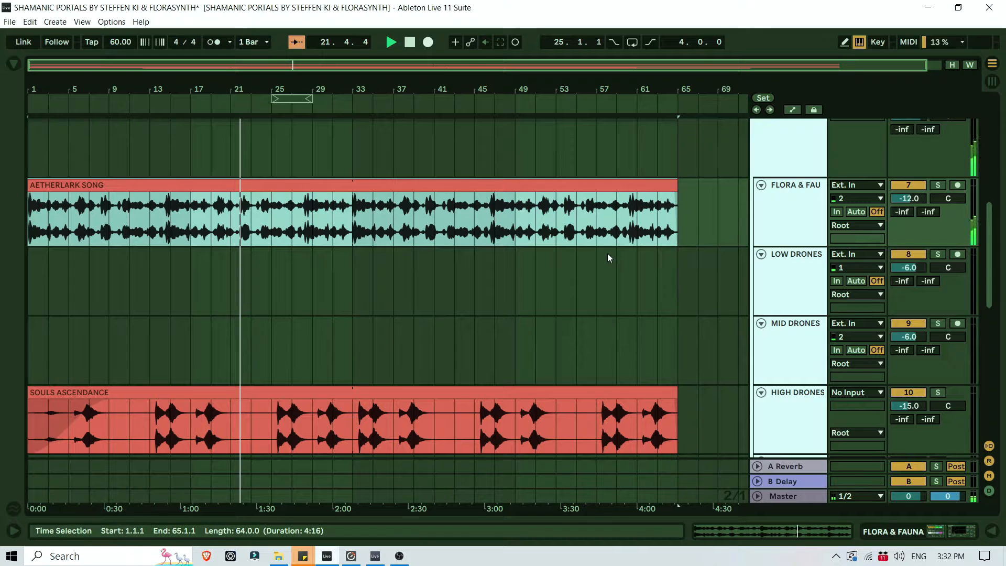
Stop playback and shorten the SOULS ASCENDANCE and TEMPORAL ECHOES arrangement clips to end at bar 33.
{"action": "scroll", "coordinate": [608, 253], "scroll_direction": "down", "scroll_amount": 5}
{"action": "scroll", "coordinate": [698, 240], "scroll_direction": "down", "scroll_amount": 2}
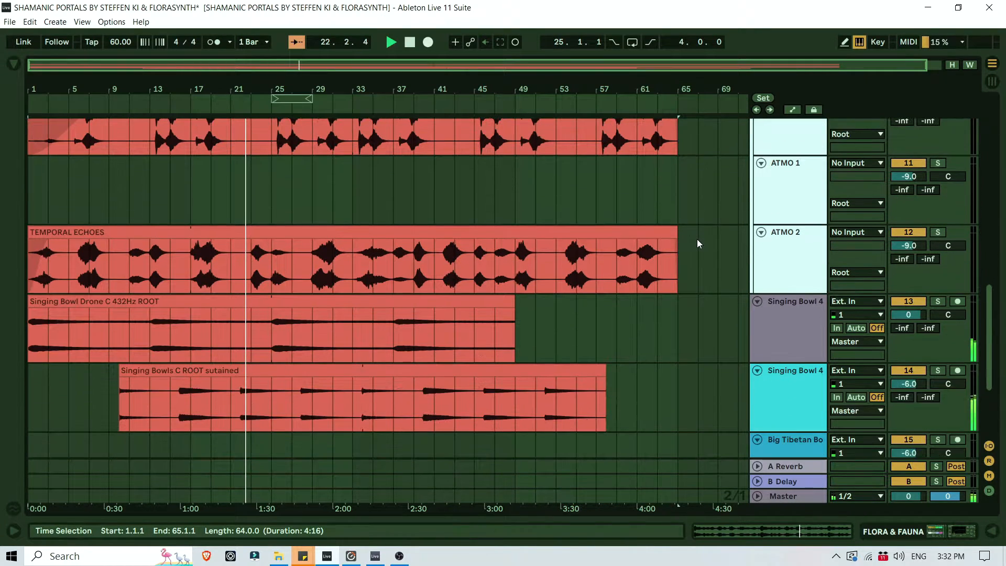
{"action": "scroll", "coordinate": [698, 240], "scroll_direction": "down", "scroll_amount": 3}
{"action": "scroll", "coordinate": [697, 239], "scroll_direction": "up", "scroll_amount": 5}
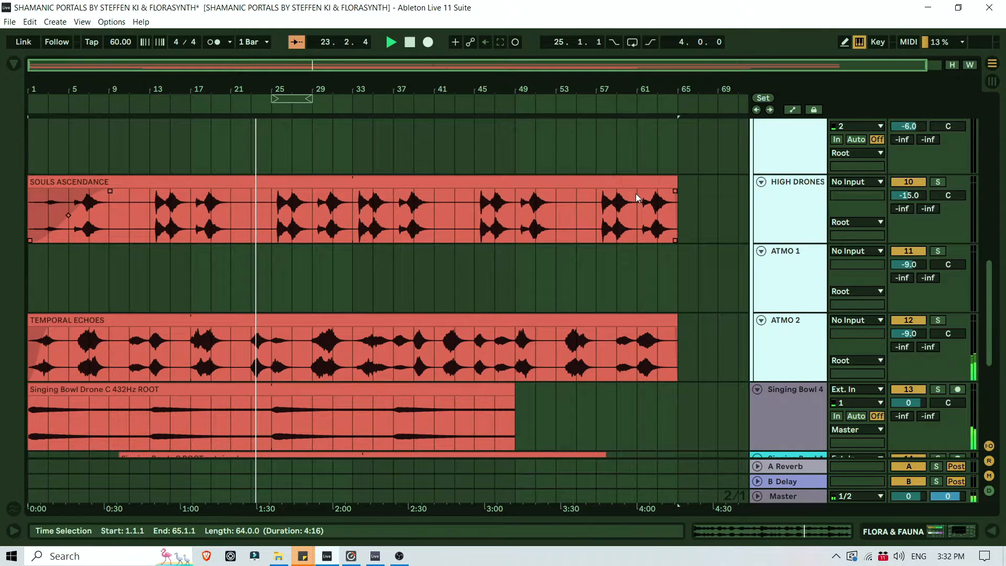
{"action": "key", "text": "space"}
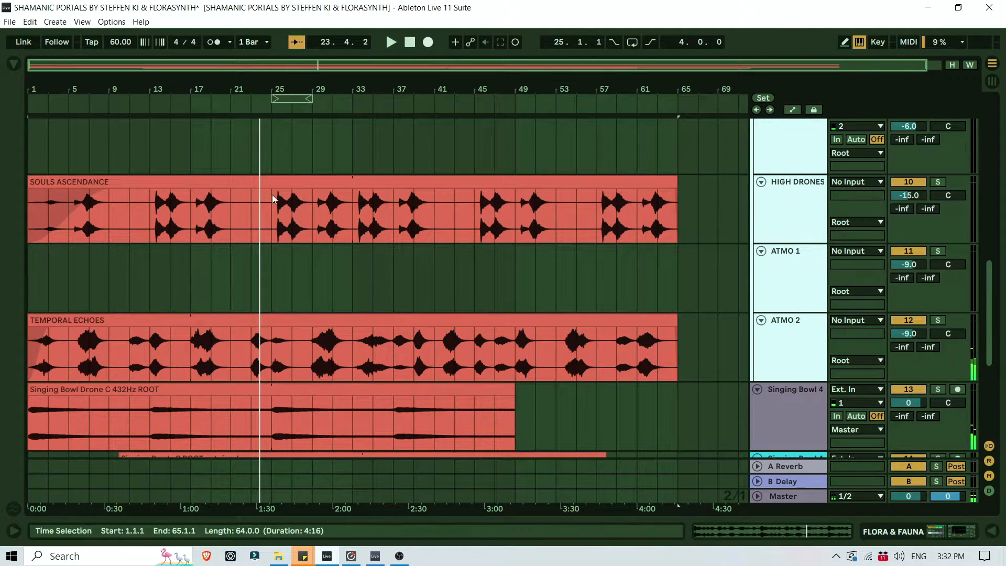
{"action": "left_click_drag", "start_coordinate": [674, 182], "coordinate": [353, 182]}
{"action": "left_click_drag", "start_coordinate": [673, 318], "coordinate": [352, 319]}
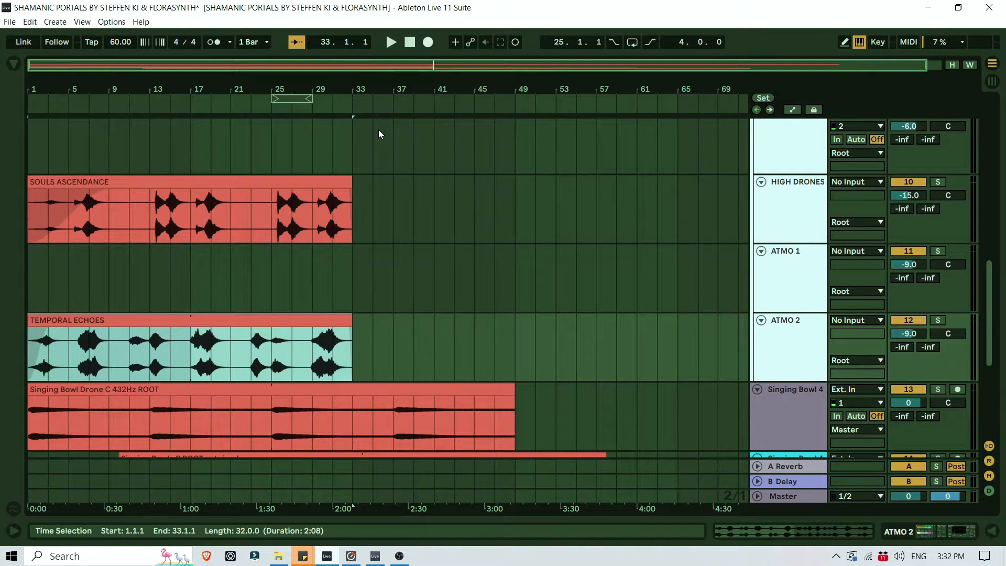
Play the arrangement from bar 25, copy the WAKINYA clip from the LOW DRONES track in the session grid, and return to the arrangement.
{"action": "left_click", "coordinate": [271, 110]}
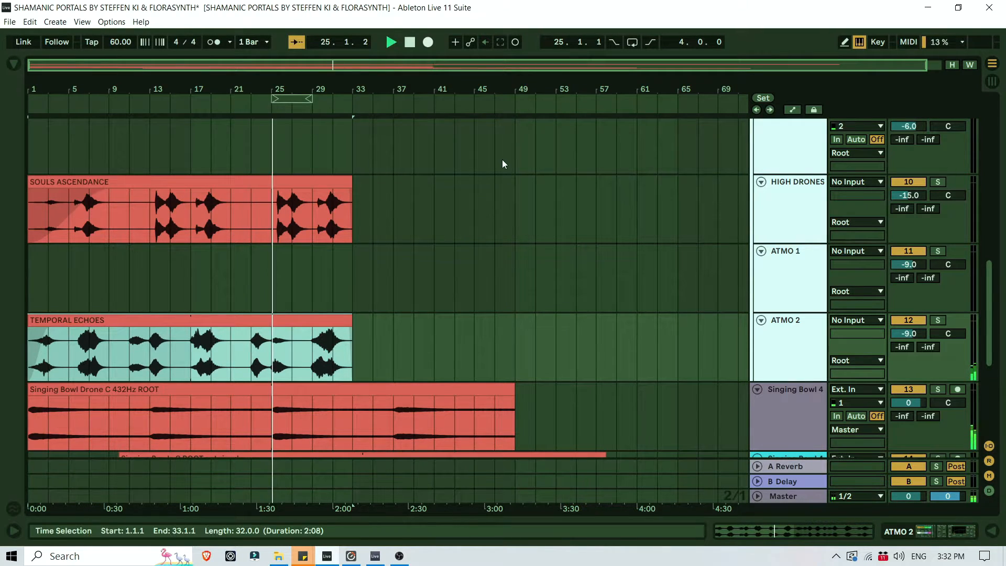
{"action": "key", "text": "Tab"}
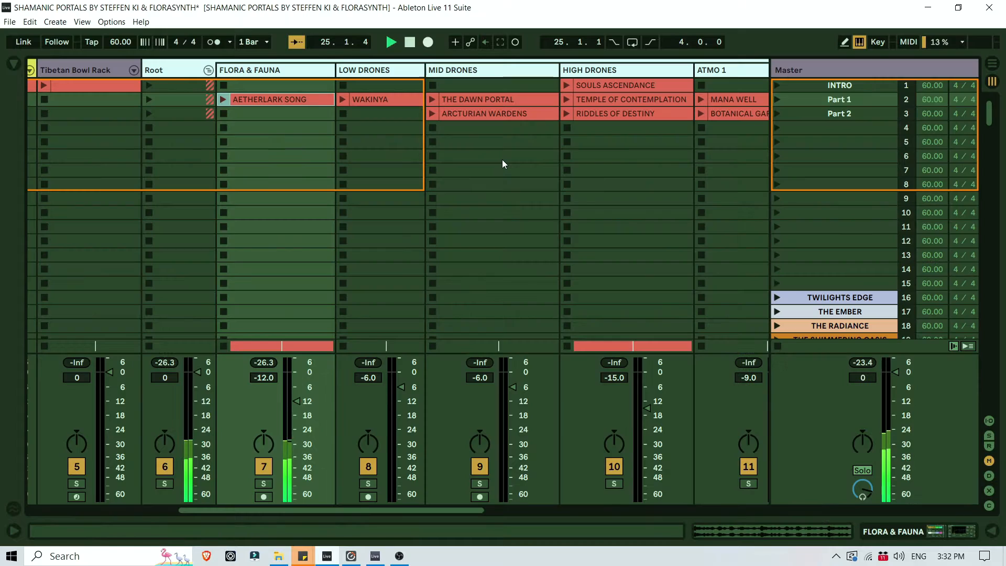
{"action": "left_click", "coordinate": [385, 100]}
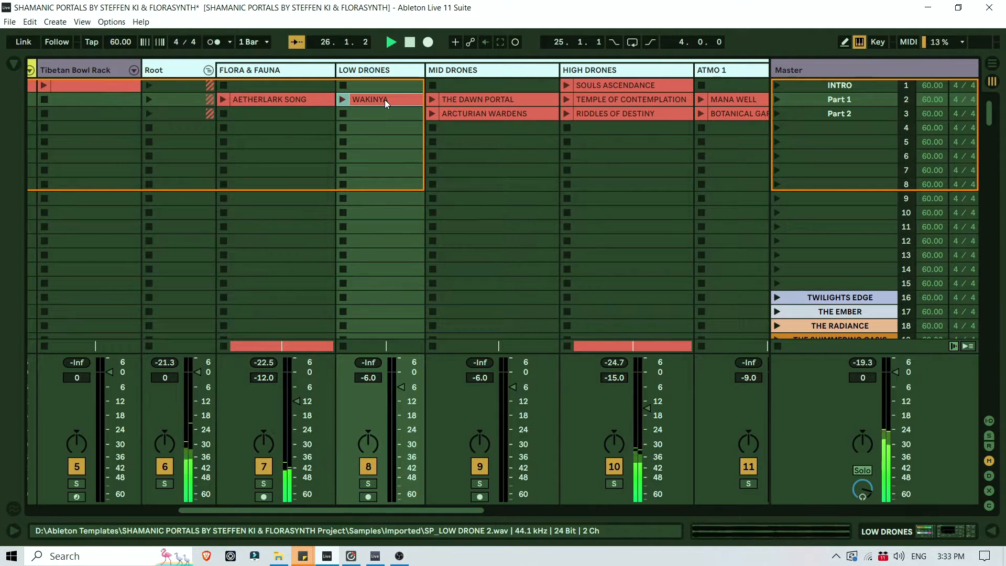
{"action": "key", "text": "Tab"}
{"action": "scroll", "coordinate": [377, 231], "scroll_direction": "up", "scroll_amount": 1}
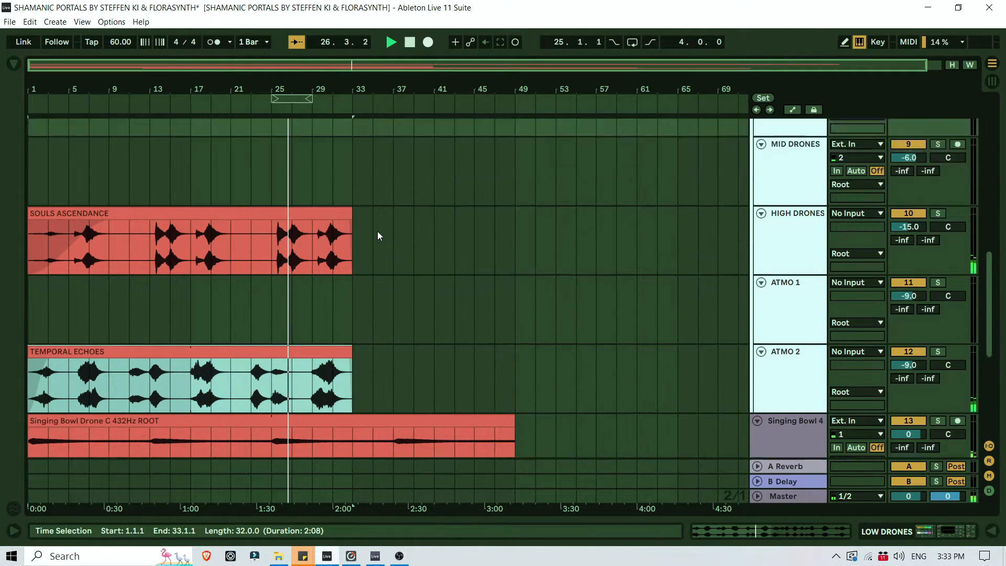
Paste the WAKINYA clip onto the LOW DRONES track at bar 33.
{"action": "scroll", "coordinate": [378, 231], "scroll_direction": "up", "scroll_amount": 7}
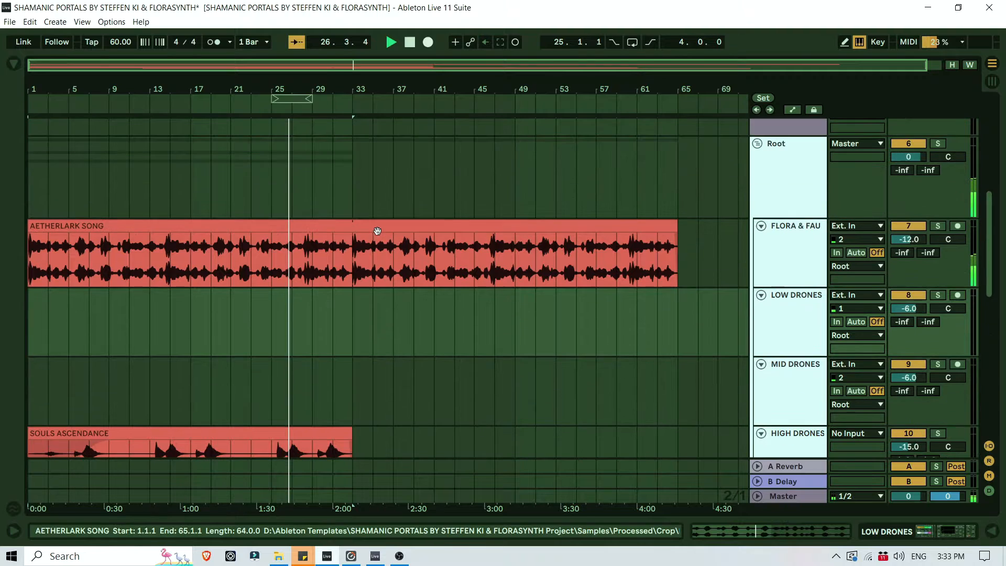
{"action": "left_click", "coordinate": [354, 106]}
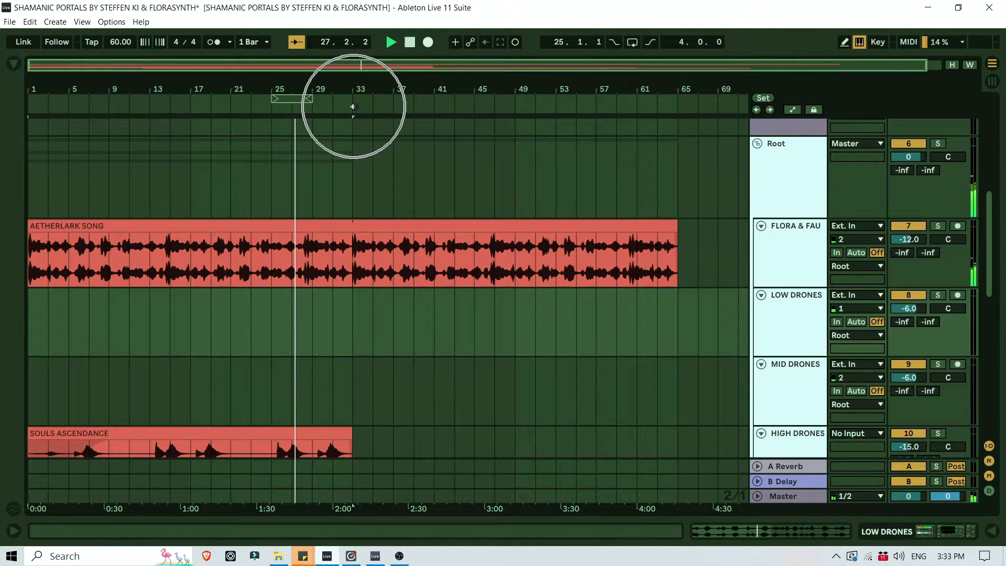
{"action": "left_click", "coordinate": [353, 312]}
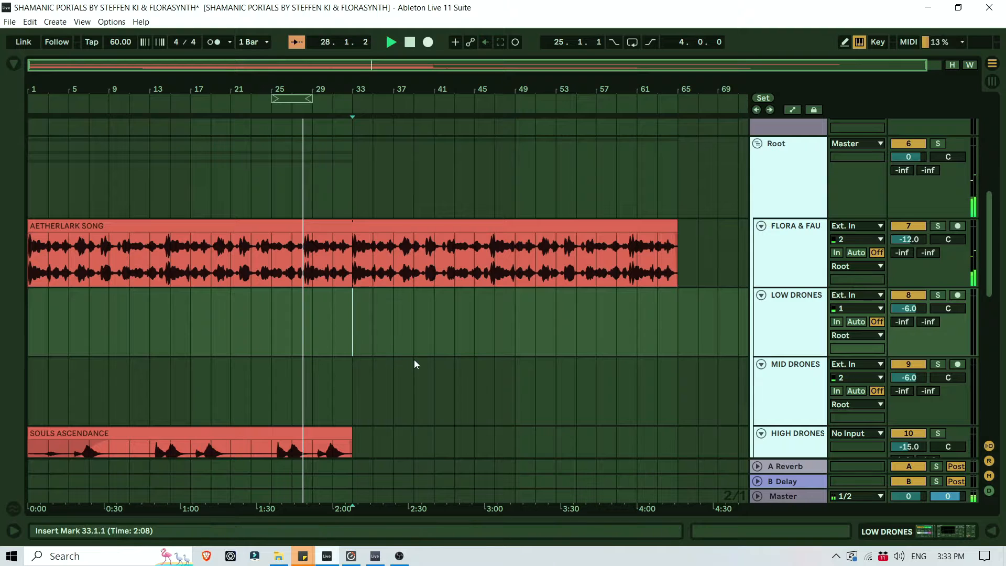
{"action": "key", "text": "ctrl+v"}
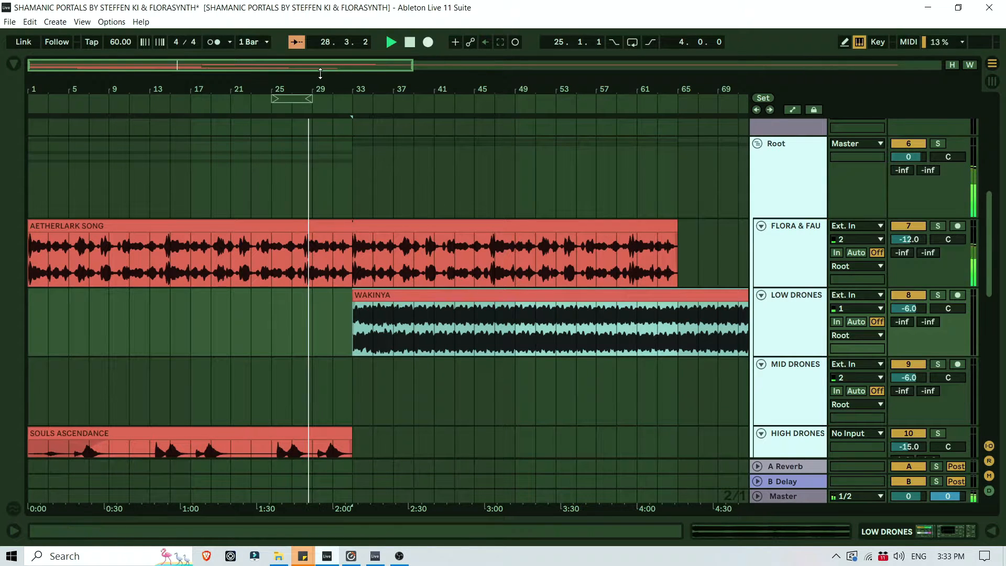
{"action": "left_click_drag", "start_coordinate": [349, 89], "coordinate": [219, 83]}
Look through the session clips from MID DRONES to ATMO 2 and examine the arrangement tracks around bar 33.
{"action": "scroll", "coordinate": [560, 259], "scroll_direction": "down", "scroll_amount": 1}
{"action": "left_click", "coordinate": [291, 278]}
{"action": "key", "text": "Tab"}
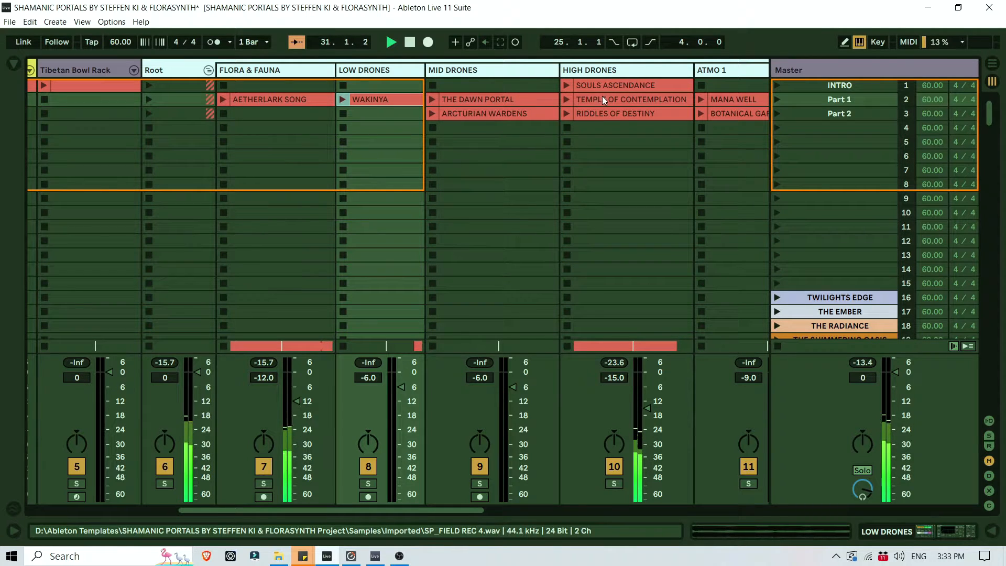
{"action": "left_click", "coordinate": [517, 99]}
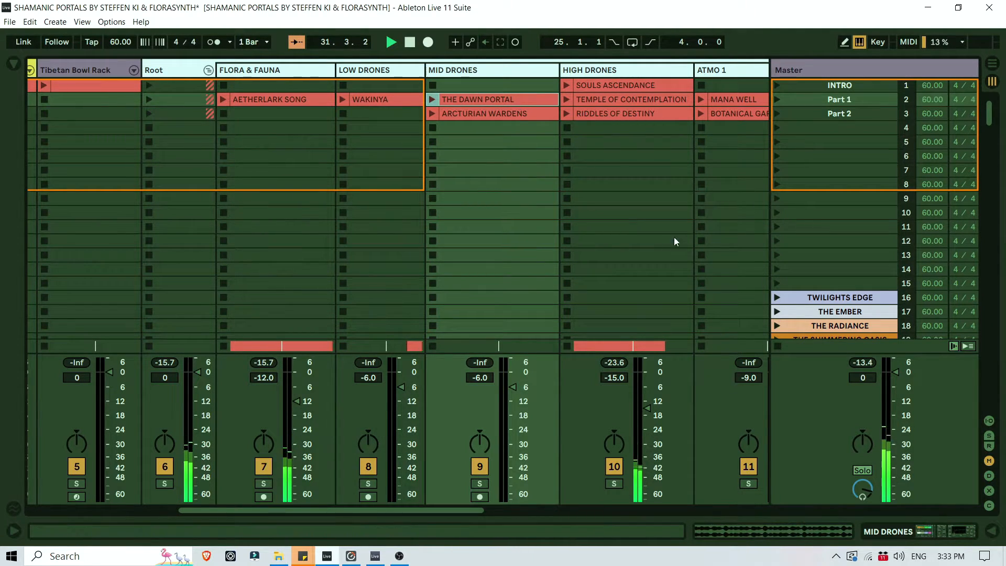
{"action": "left_click_drag", "start_coordinate": [370, 510], "coordinate": [453, 515]}
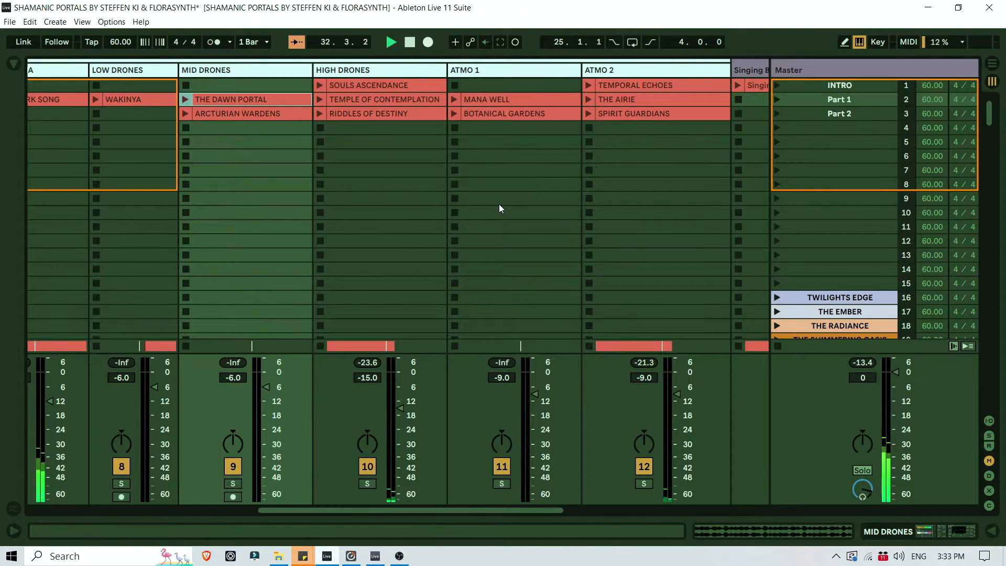
{"action": "key", "text": "Tab"}
{"action": "scroll", "coordinate": [446, 282], "scroll_direction": "down", "scroll_amount": 3}
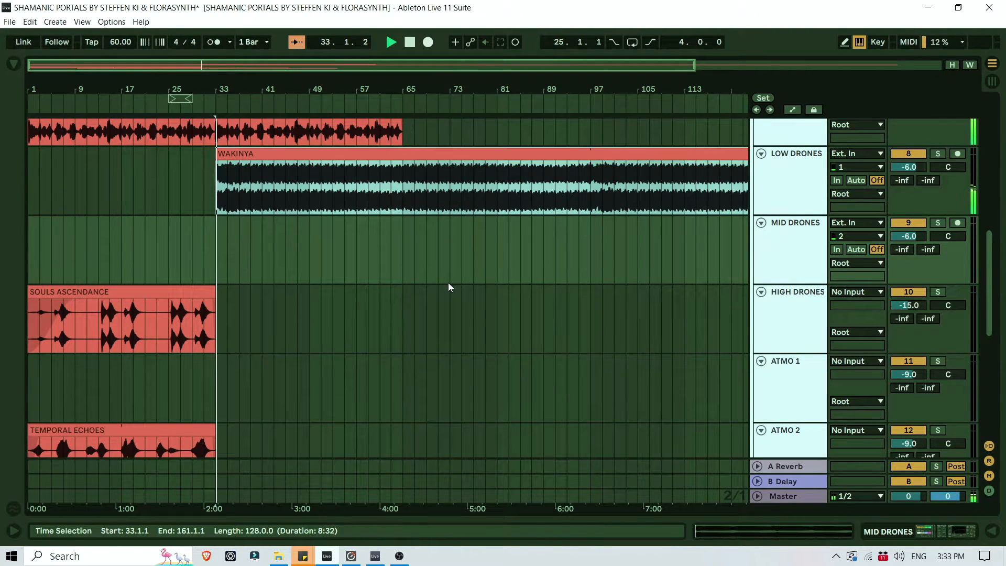
{"action": "scroll", "coordinate": [448, 282], "scroll_direction": "down", "scroll_amount": 6}
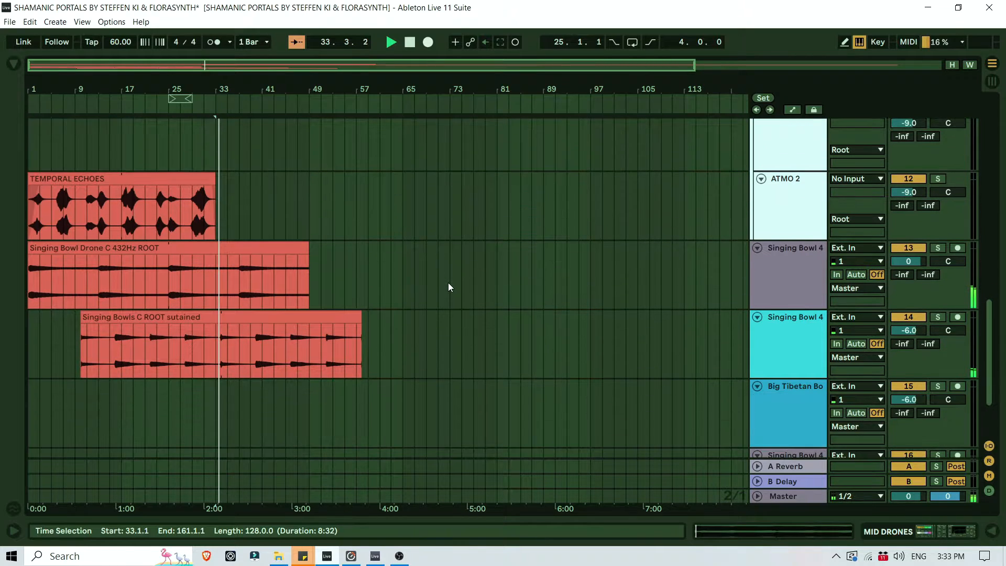
{"action": "scroll", "coordinate": [449, 284], "scroll_direction": "up", "scroll_amount": 2}
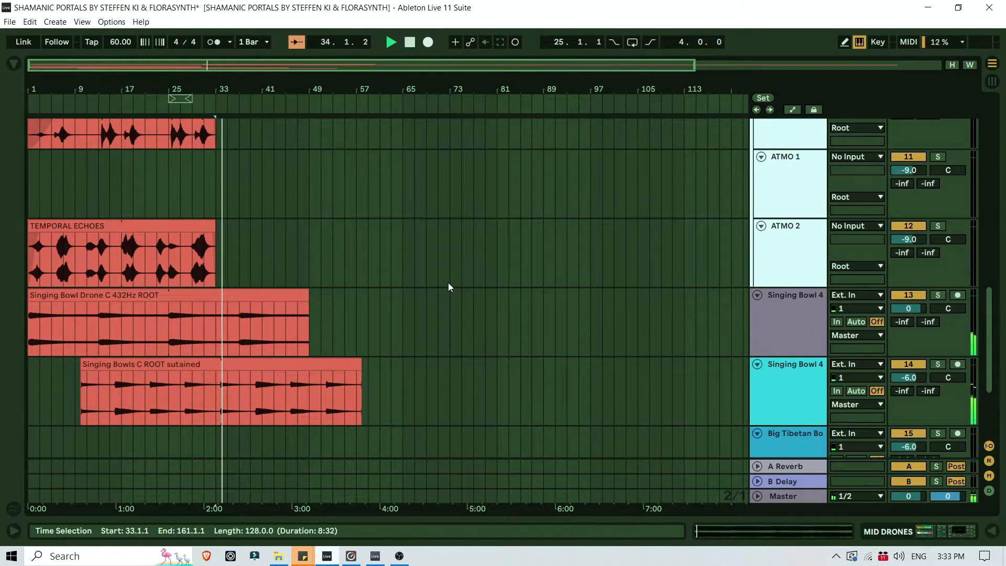
{"action": "scroll", "coordinate": [448, 282], "scroll_direction": "up", "scroll_amount": 3}
{"action": "scroll", "coordinate": [380, 276], "scroll_direction": "up", "scroll_amount": 5}
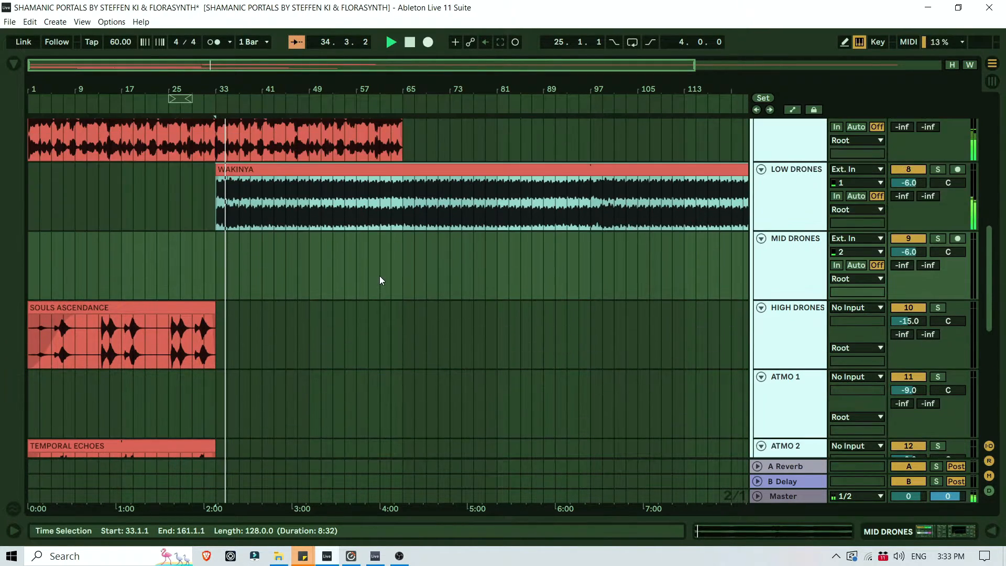
Extend the TEMPORAL ECHOES clip on the ATMO 2 track to end at bar 65.
{"action": "scroll", "coordinate": [379, 276], "scroll_direction": "down", "scroll_amount": 3}
{"action": "scroll", "coordinate": [291, 364], "scroll_direction": "down", "scroll_amount": 1}
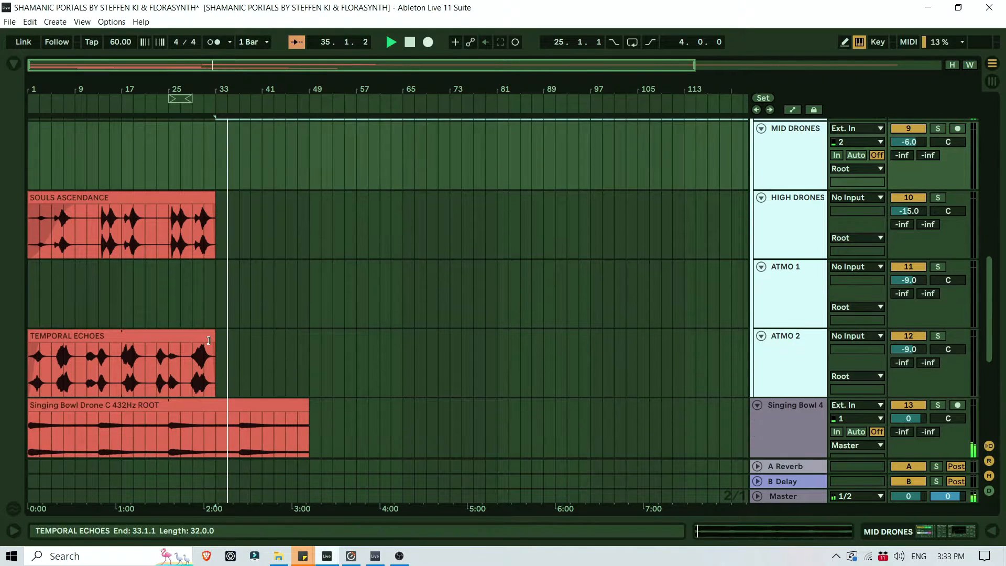
{"action": "left_click_drag", "start_coordinate": [210, 340], "coordinate": [313, 337]}
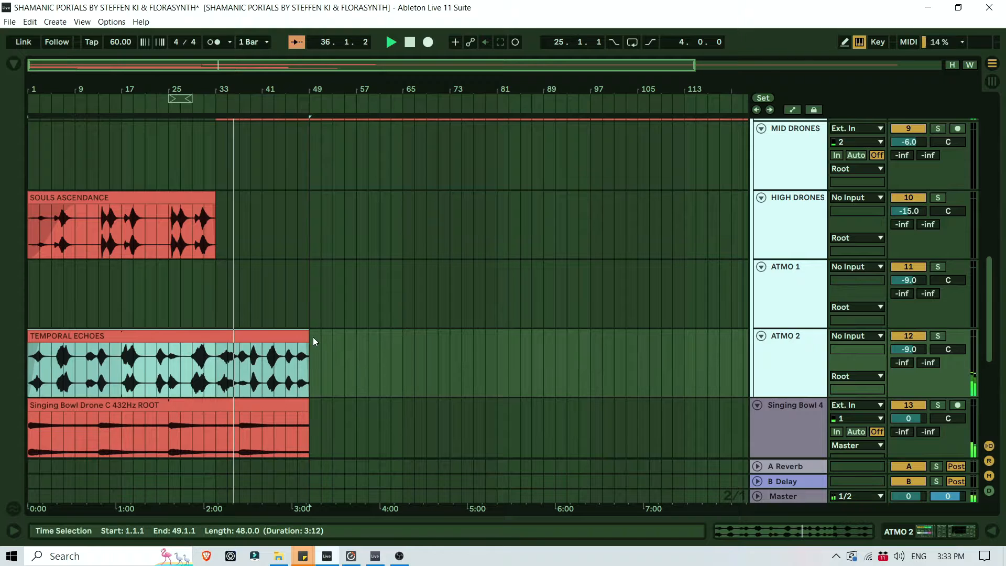
{"action": "left_click_drag", "start_coordinate": [305, 336], "coordinate": [401, 336]}
Extend the Singing Bowl Drone C 432Hz ROOT and Singing Bowls C ROOT sutained clips to end at bar 65.
{"action": "scroll", "coordinate": [467, 332], "scroll_direction": "down", "scroll_amount": 5}
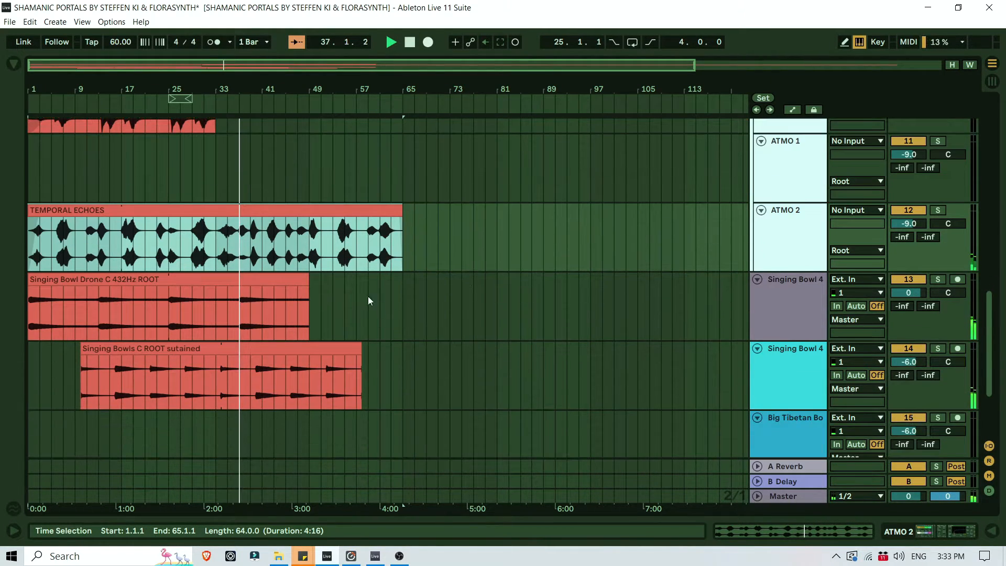
{"action": "left_click_drag", "start_coordinate": [309, 279], "coordinate": [402, 279]}
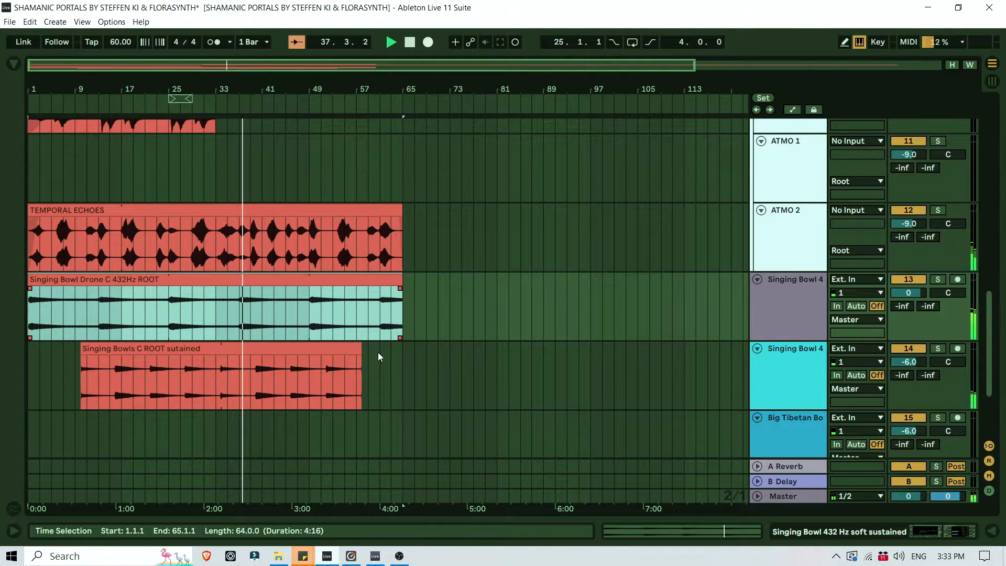
{"action": "left_click_drag", "start_coordinate": [362, 350], "coordinate": [402, 350]}
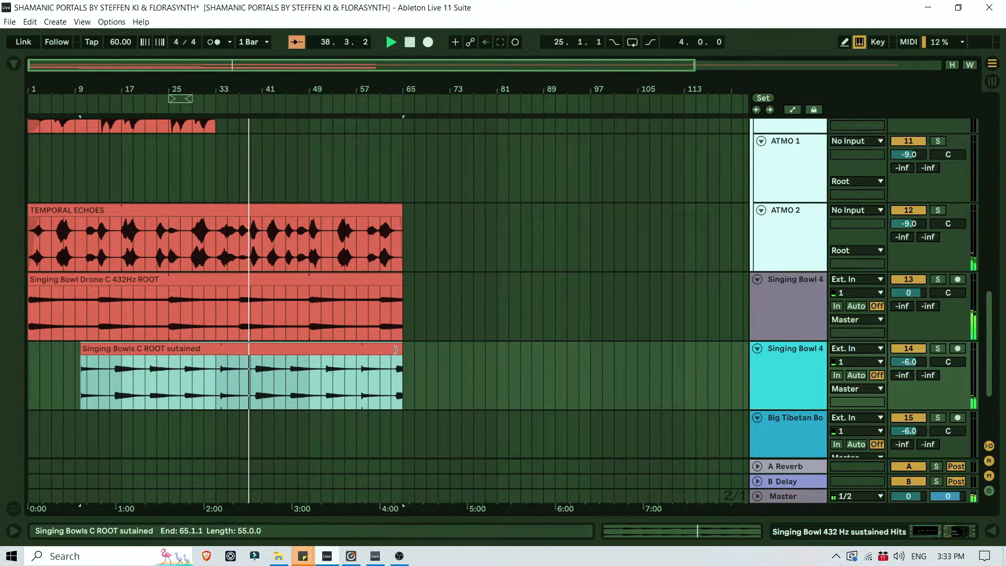
{"action": "left_click", "coordinate": [909, 353]}
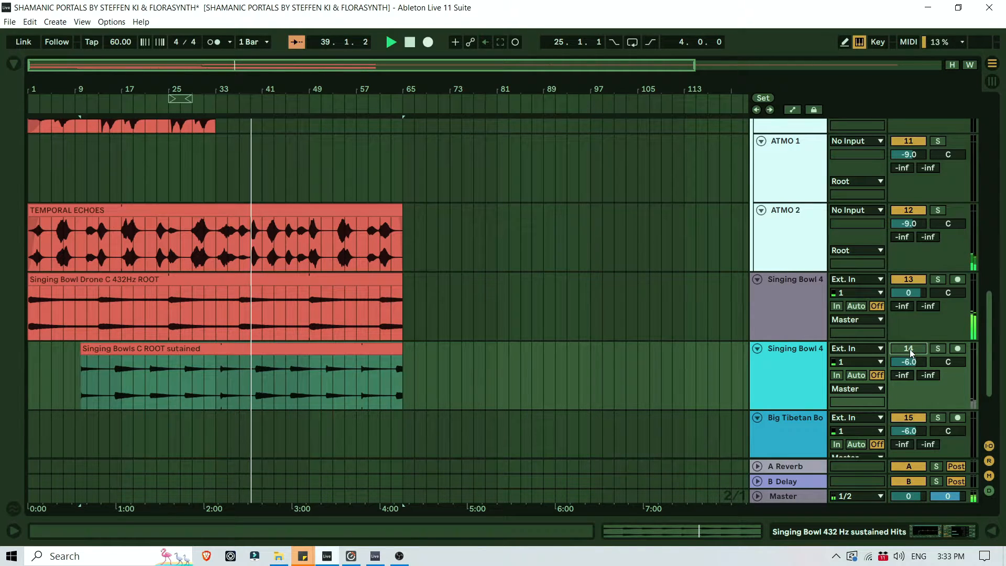
{"action": "left_click", "coordinate": [910, 352]}
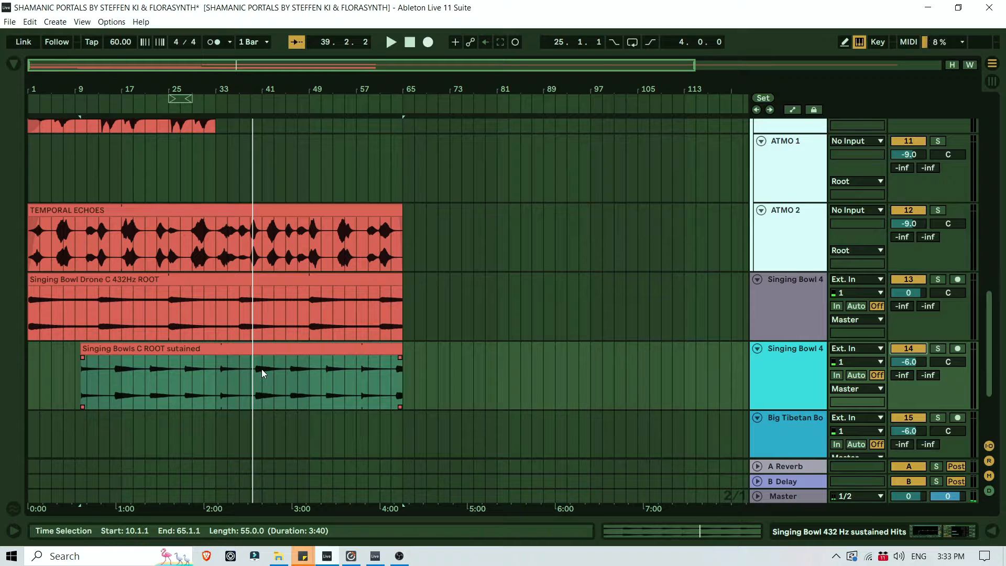
{"action": "left_click", "coordinate": [215, 279]}
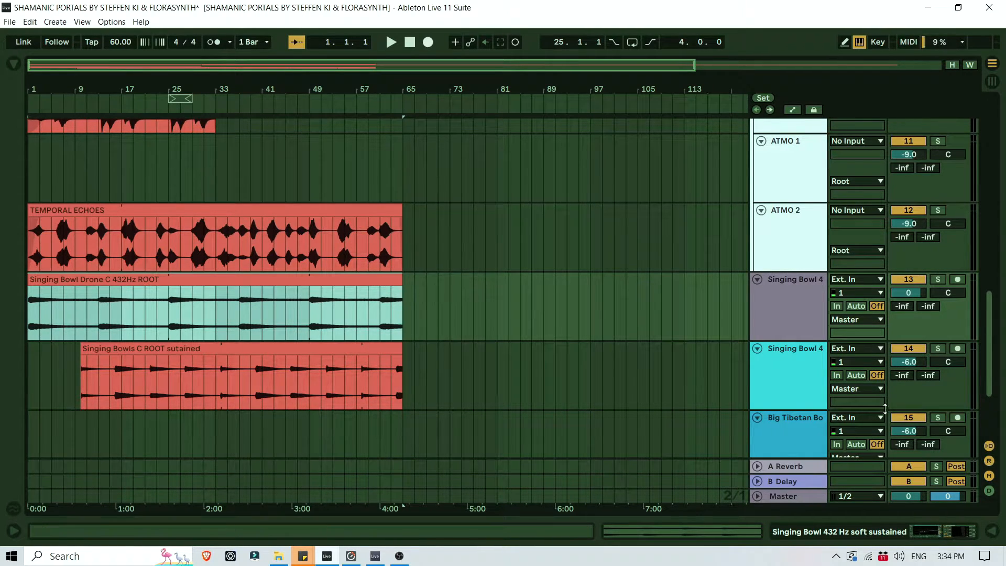
{"action": "left_click_drag", "start_coordinate": [992, 344], "coordinate": [990, 272]}
{"action": "left_click", "coordinate": [409, 198]}
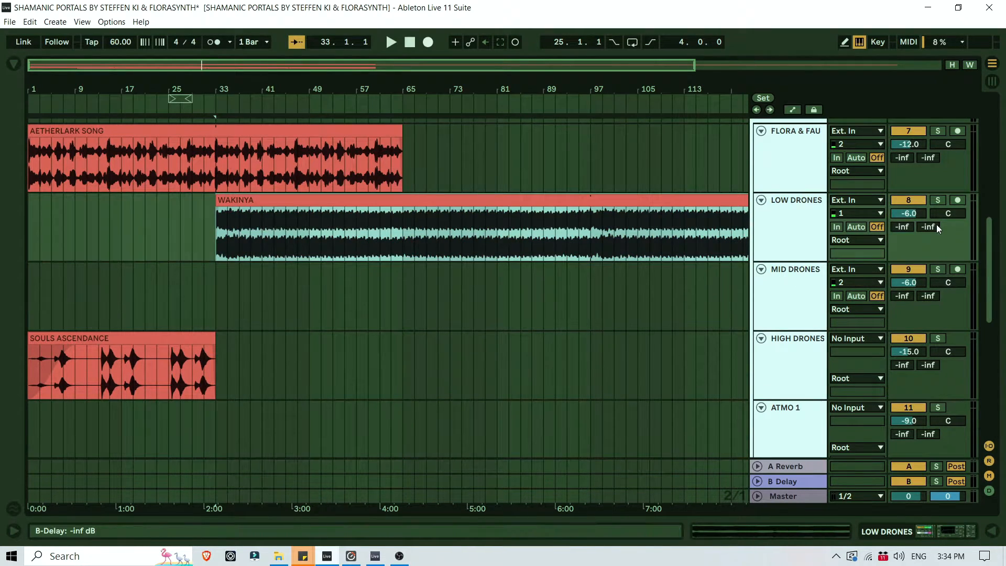
{"action": "left_click_drag", "start_coordinate": [989, 236], "coordinate": [1005, 297]}
{"action": "scroll", "coordinate": [520, 288], "scroll_direction": "down", "scroll_amount": 2}
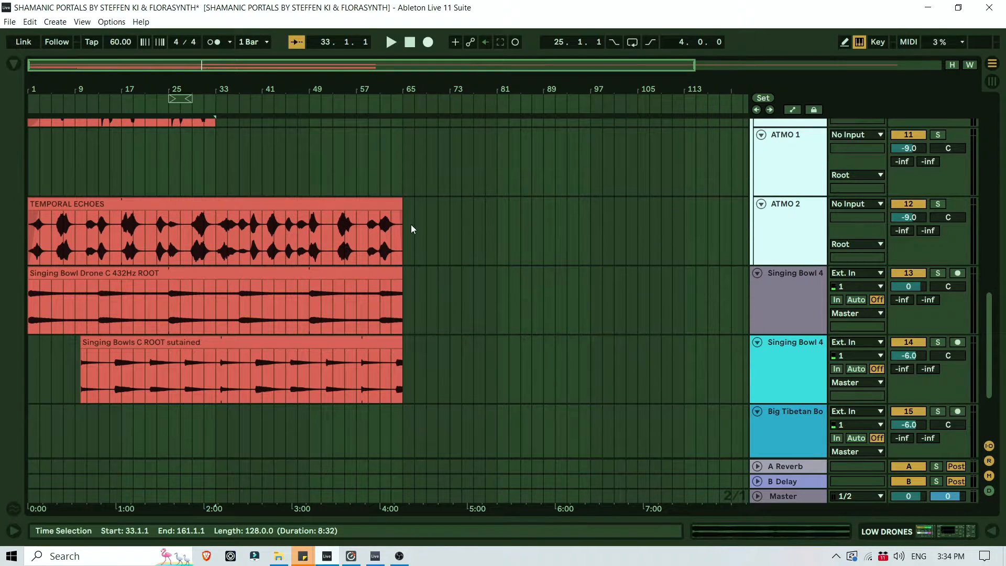
Shorten the Singing Bowl Drone C 432Hz ROOT clip to end at bar 33 with a long fade-out.
{"action": "left_click", "coordinate": [398, 272]}
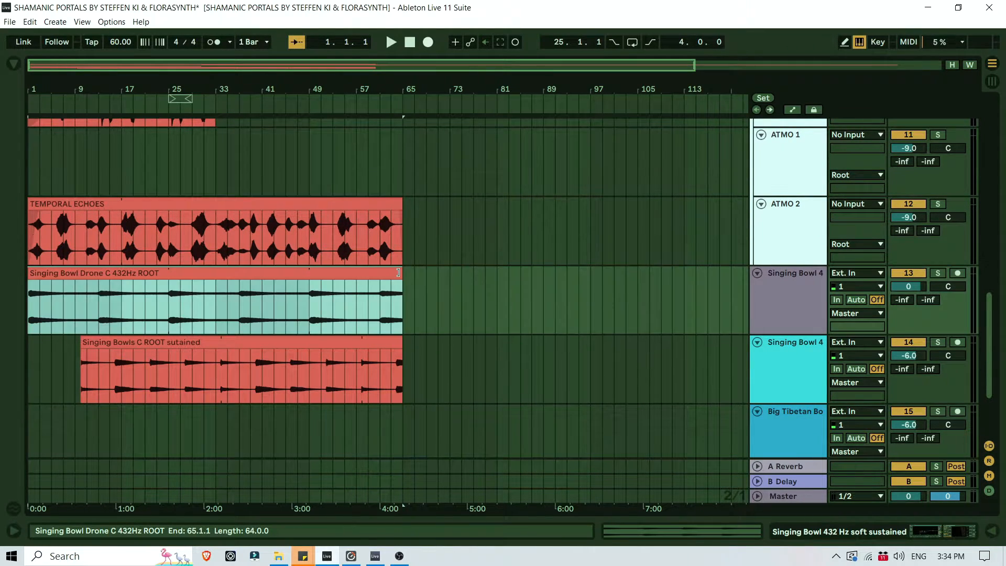
{"action": "left_click_drag", "start_coordinate": [400, 272], "coordinate": [238, 281]}
{"action": "scroll", "coordinate": [463, 292], "scroll_direction": "up", "scroll_amount": 1}
{"action": "scroll", "coordinate": [463, 285], "scroll_direction": "down", "scroll_amount": 3}
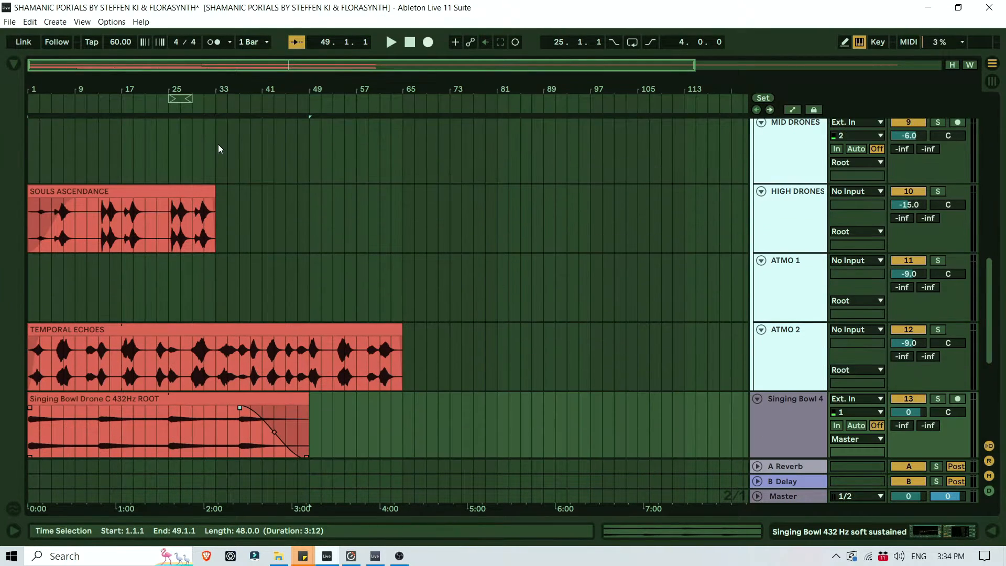
{"action": "scroll", "coordinate": [294, 299], "scroll_direction": "down", "scroll_amount": 1}
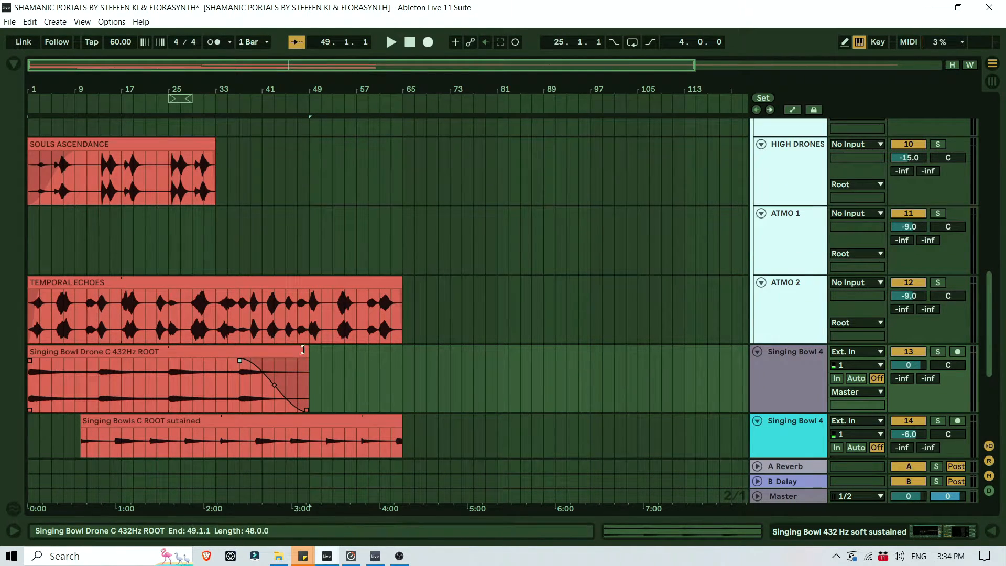
{"action": "left_click_drag", "start_coordinate": [308, 350], "coordinate": [215, 347]}
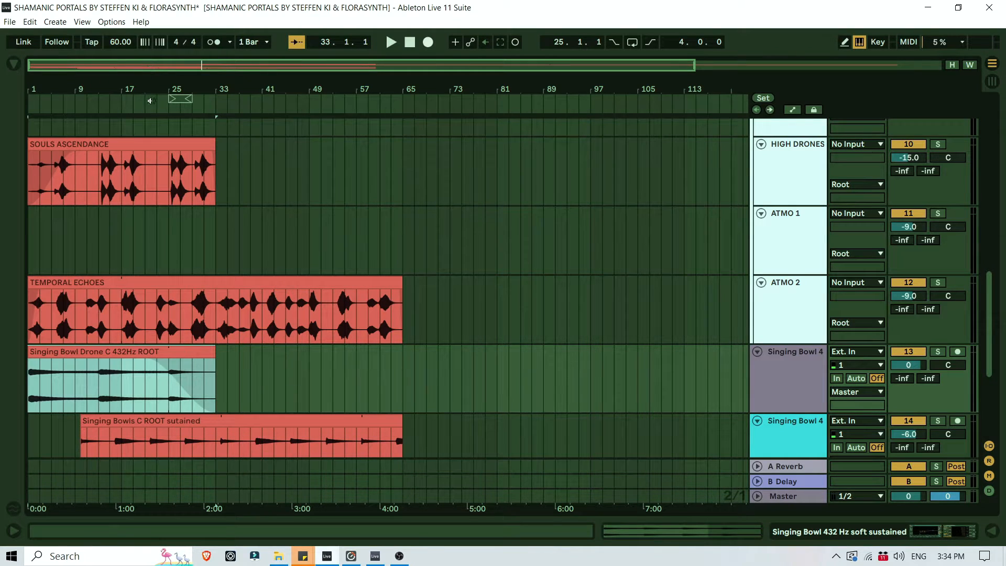
Play back the singing bowl fade-out and examine the tracks leading into the transition at bar 33.
{"action": "scroll", "coordinate": [596, 185], "scroll_direction": "down", "scroll_amount": 3}
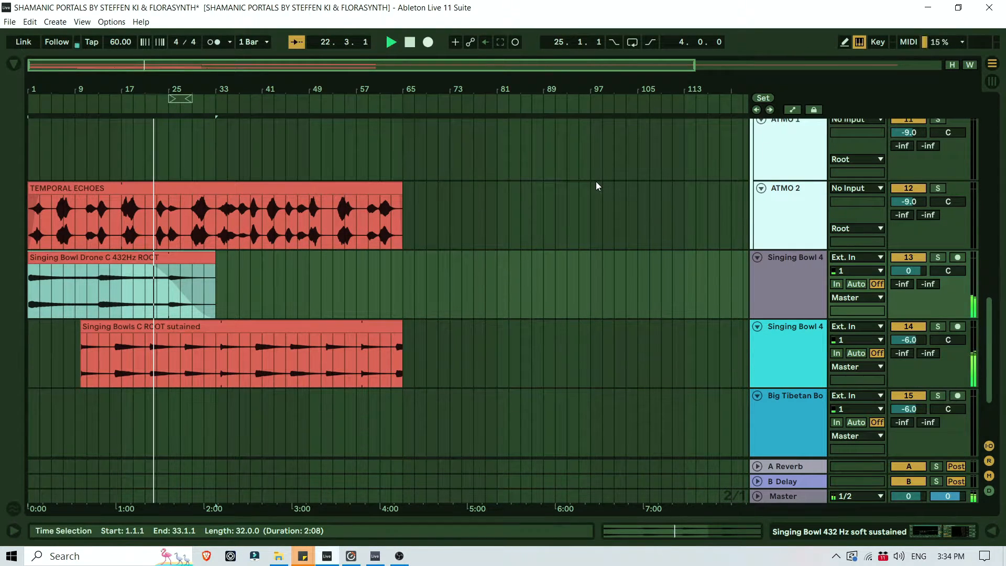
{"action": "left_click", "coordinate": [185, 99]}
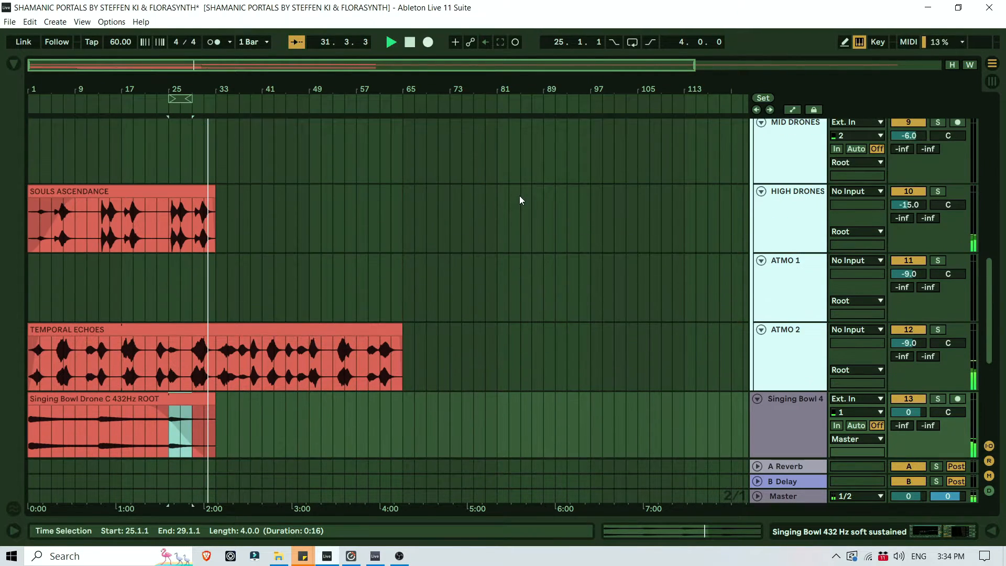
{"action": "scroll", "coordinate": [520, 199], "scroll_direction": "up", "scroll_amount": 5}
{"action": "scroll", "coordinate": [520, 199], "scroll_direction": "down", "scroll_amount": 5}
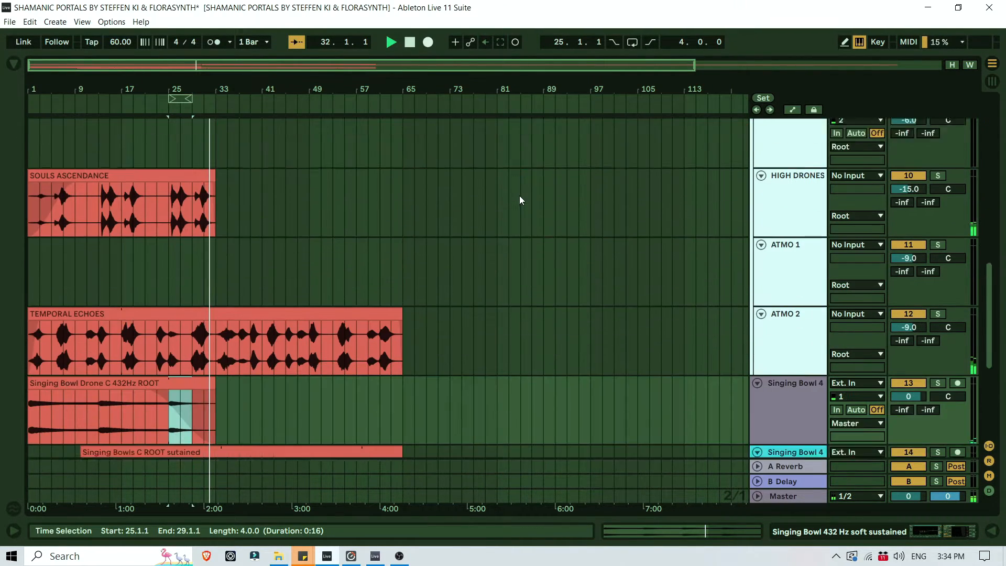
{"action": "scroll", "coordinate": [520, 200], "scroll_direction": "down", "scroll_amount": 4}
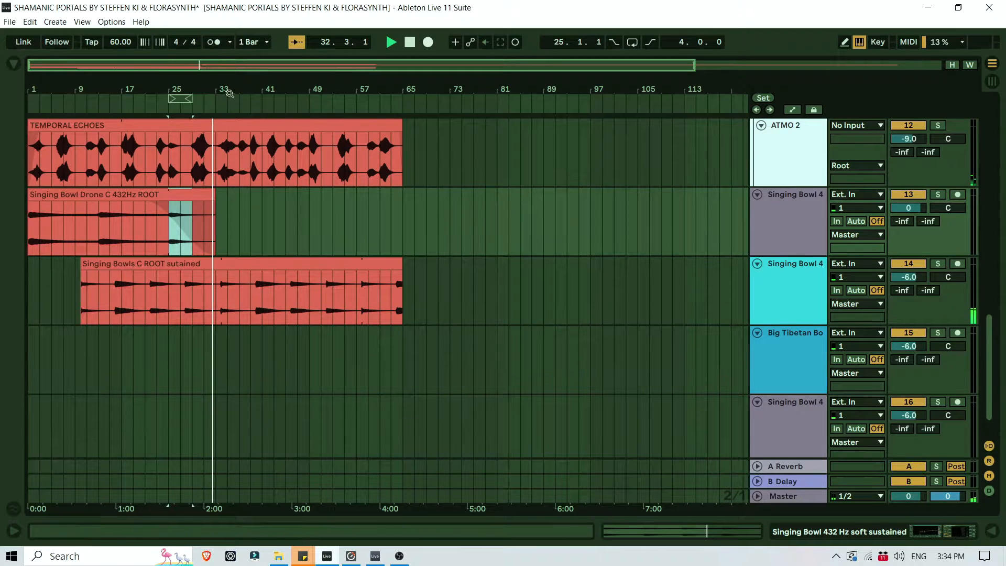
{"action": "left_click_drag", "start_coordinate": [229, 94], "coordinate": [407, 101]}
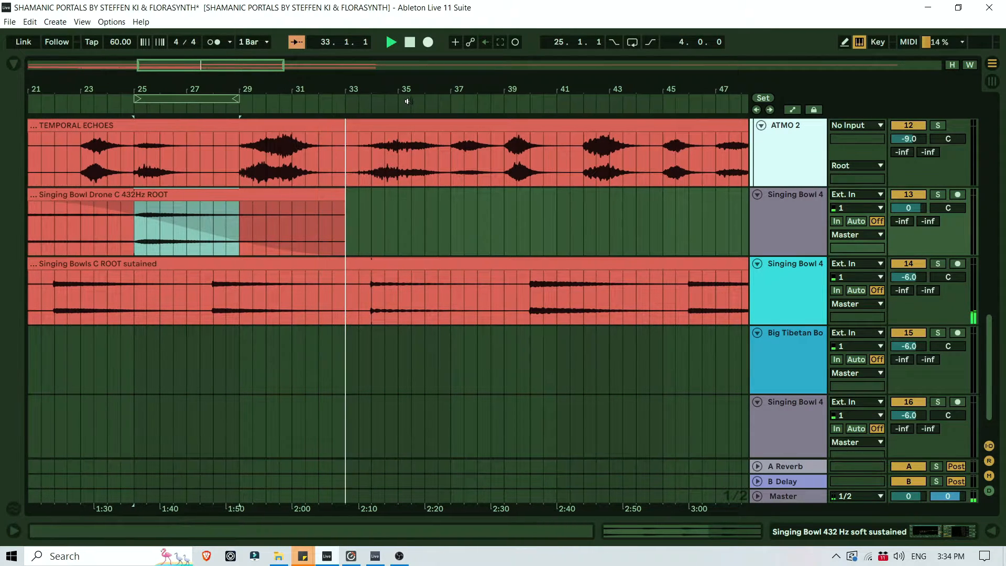
Copy the Big Tibetan Bowl Hit C ROOT clip into the arrangement on its own track, starting at bar 31.
{"action": "key", "text": "Tab"}
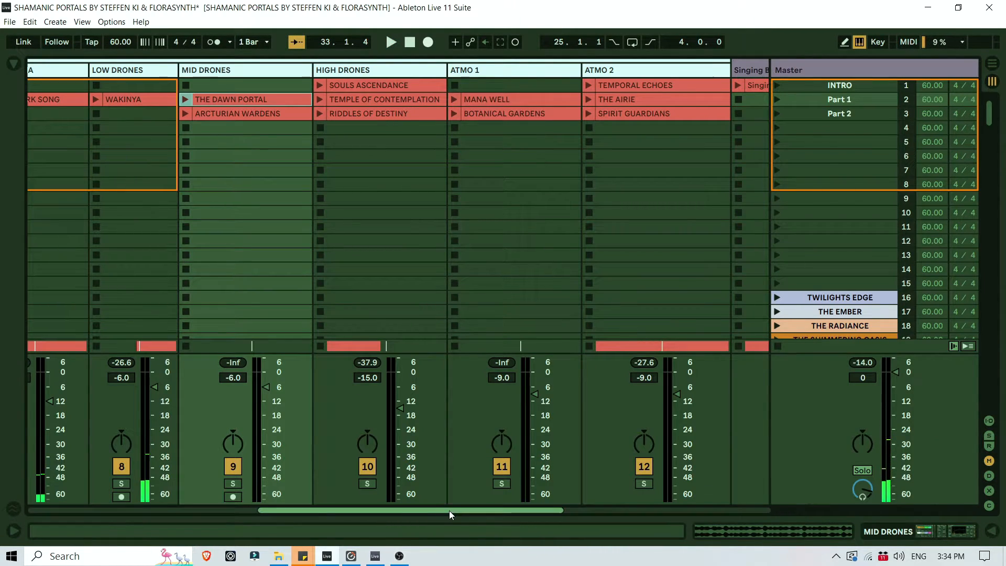
{"action": "left_click_drag", "start_coordinate": [448, 510], "coordinate": [637, 501]}
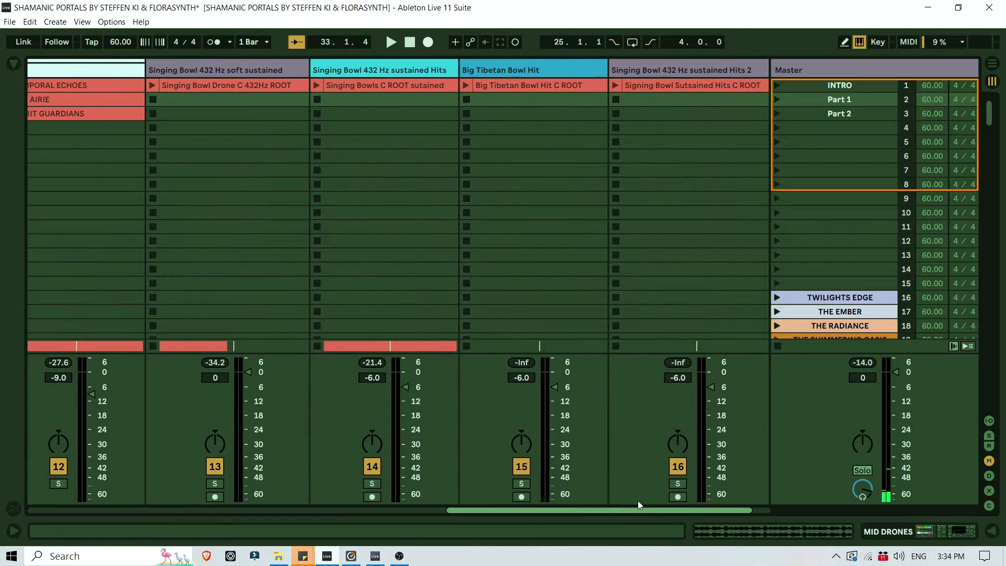
{"action": "left_click", "coordinate": [362, 86]}
{"action": "right_click", "coordinate": [495, 84]}
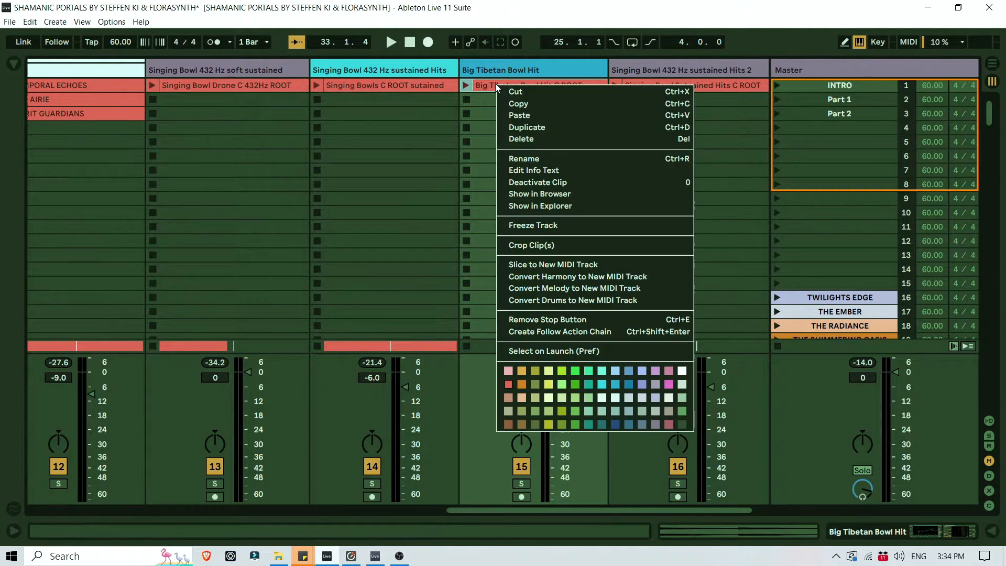
{"action": "left_click", "coordinate": [508, 103]}
{"action": "key", "text": "Tab"}
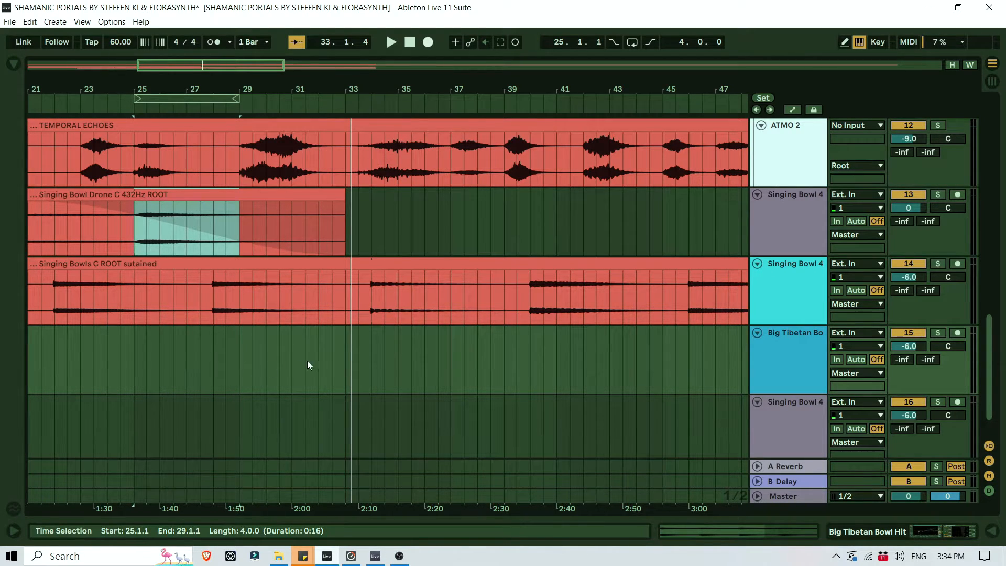
{"action": "left_click", "coordinate": [297, 344]}
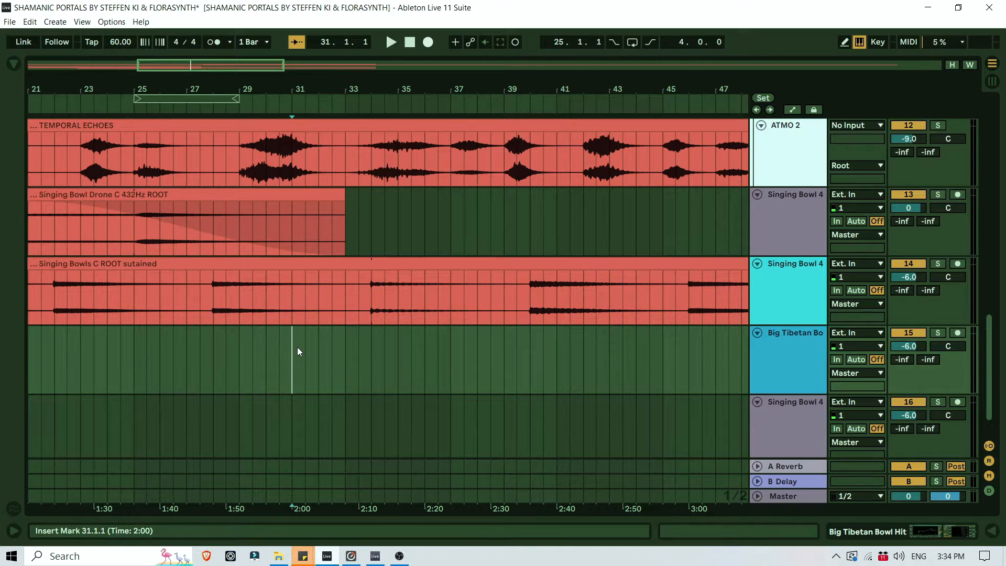
{"action": "key", "text": "ctrl+v"}
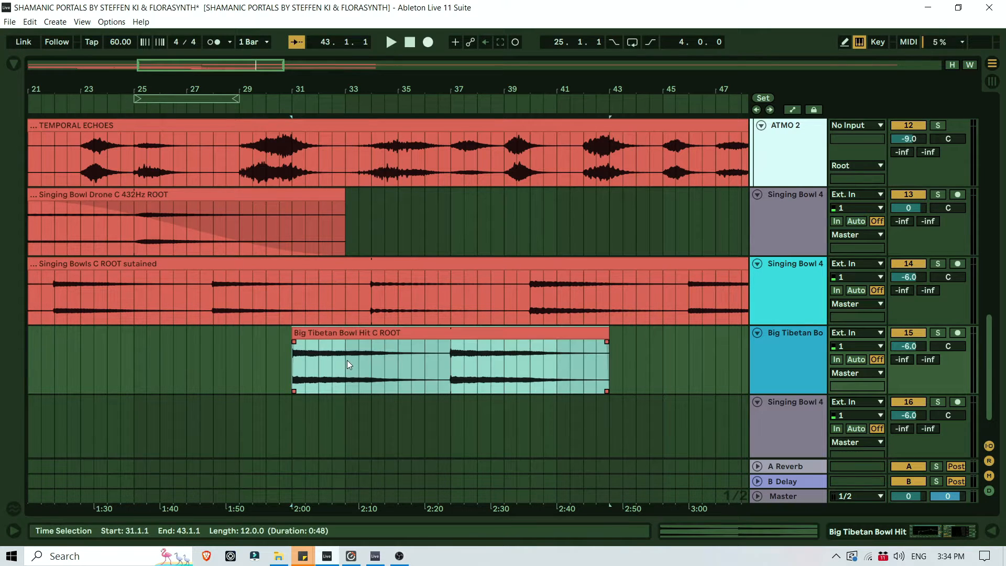
Move the loop region to bars 33–37 and add a fade-in about 2 bars long to the start of the WAKINYA clip.
{"action": "left_click", "coordinate": [254, 104]}
{"action": "scroll", "coordinate": [580, 246], "scroll_direction": "up", "scroll_amount": 3}
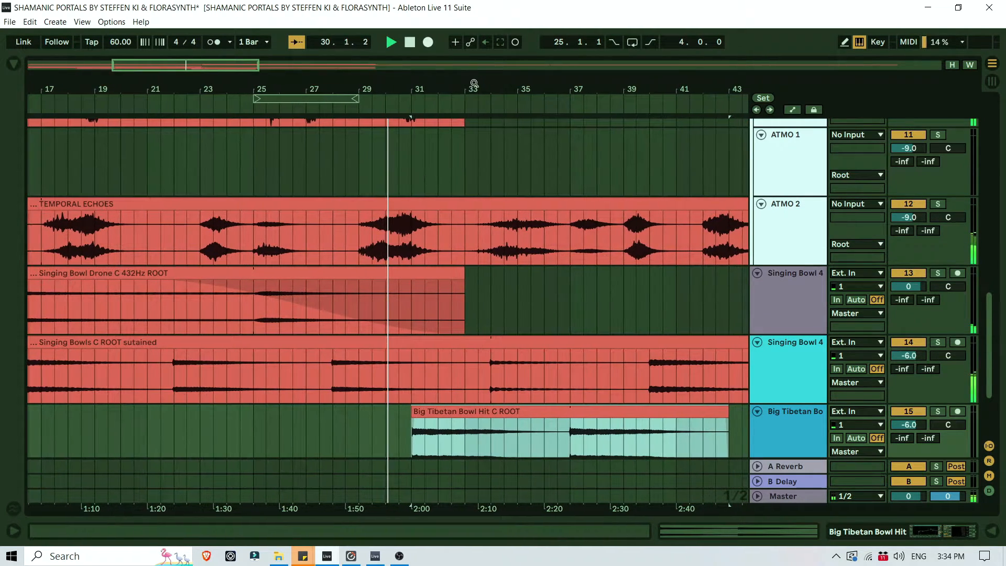
{"action": "left_click_drag", "start_coordinate": [472, 85], "coordinate": [339, 71]}
{"action": "scroll", "coordinate": [439, 191], "scroll_direction": "down", "scroll_amount": 1}
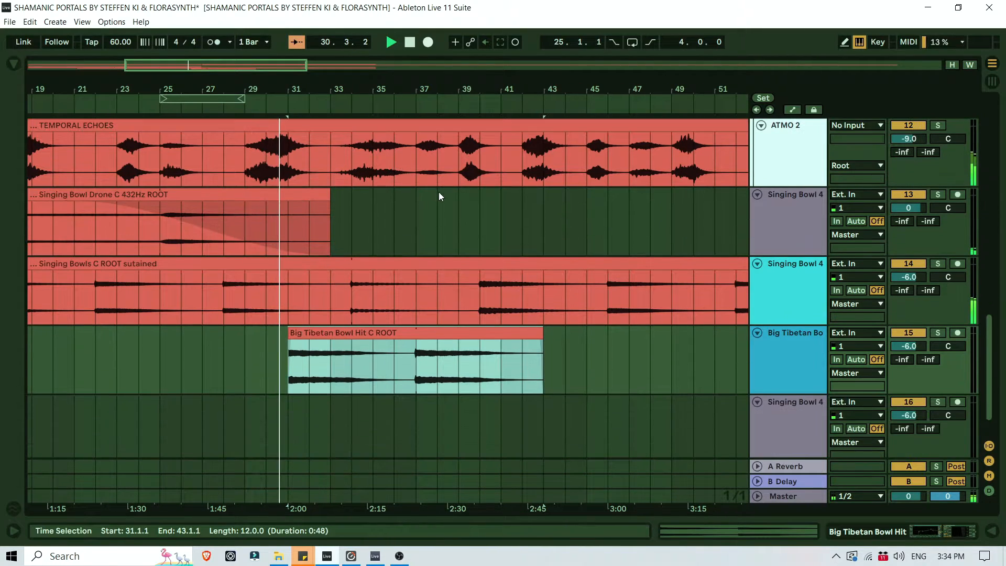
{"action": "scroll", "coordinate": [451, 196], "scroll_direction": "up", "scroll_amount": 8}
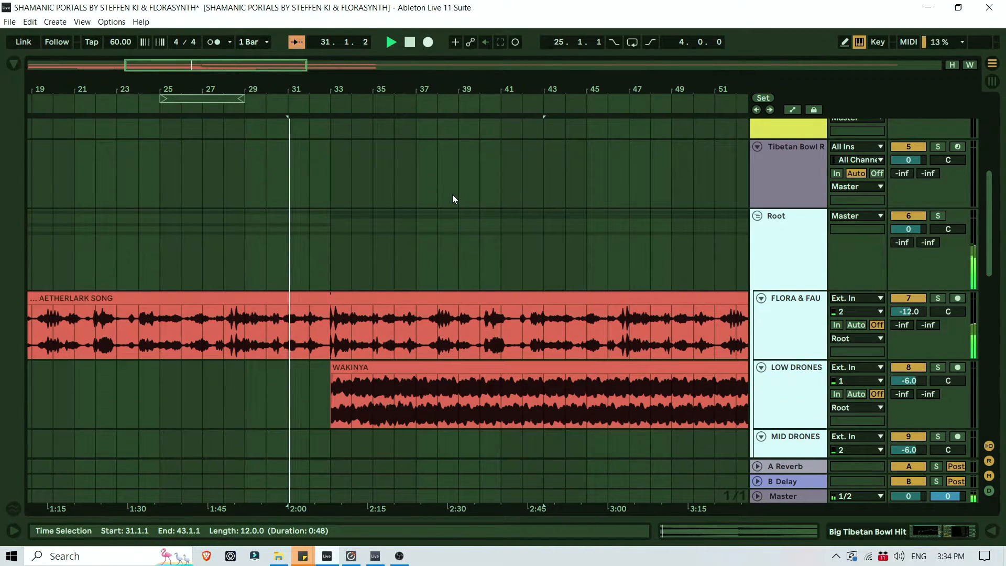
{"action": "scroll", "coordinate": [453, 198], "scroll_direction": "down", "scroll_amount": 4}
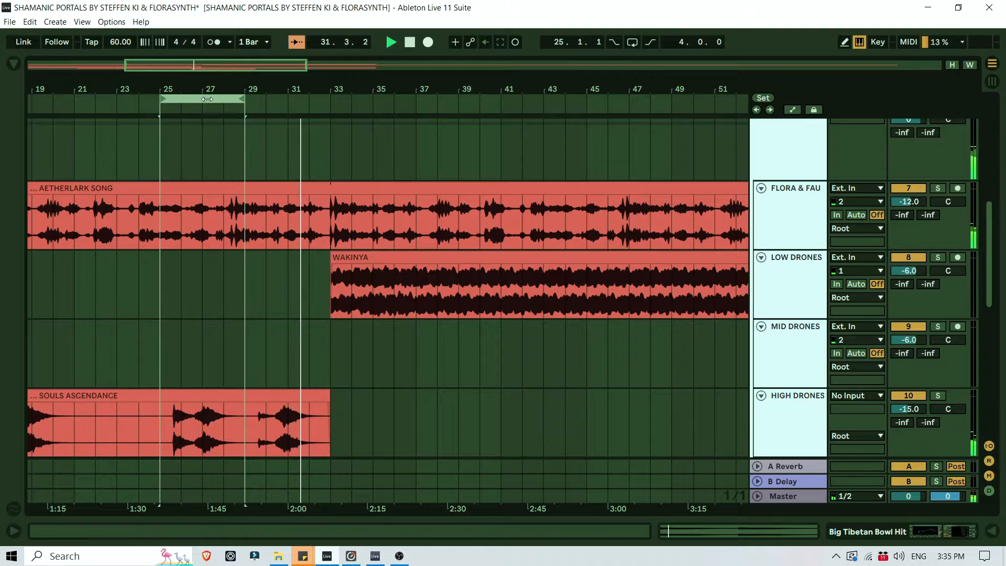
{"action": "left_click_drag", "start_coordinate": [202, 98], "coordinate": [373, 98]}
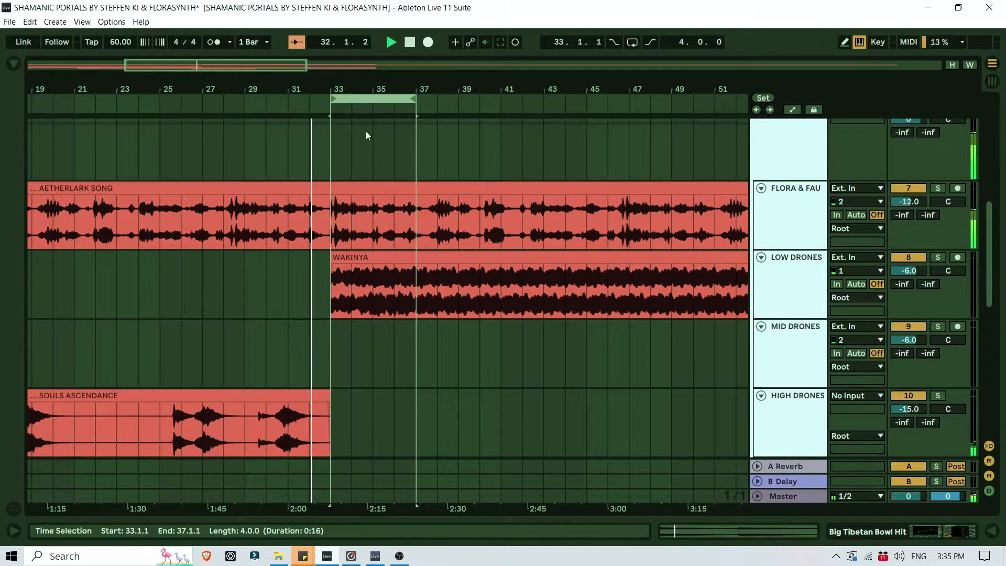
{"action": "left_click_drag", "start_coordinate": [335, 267], "coordinate": [379, 267]}
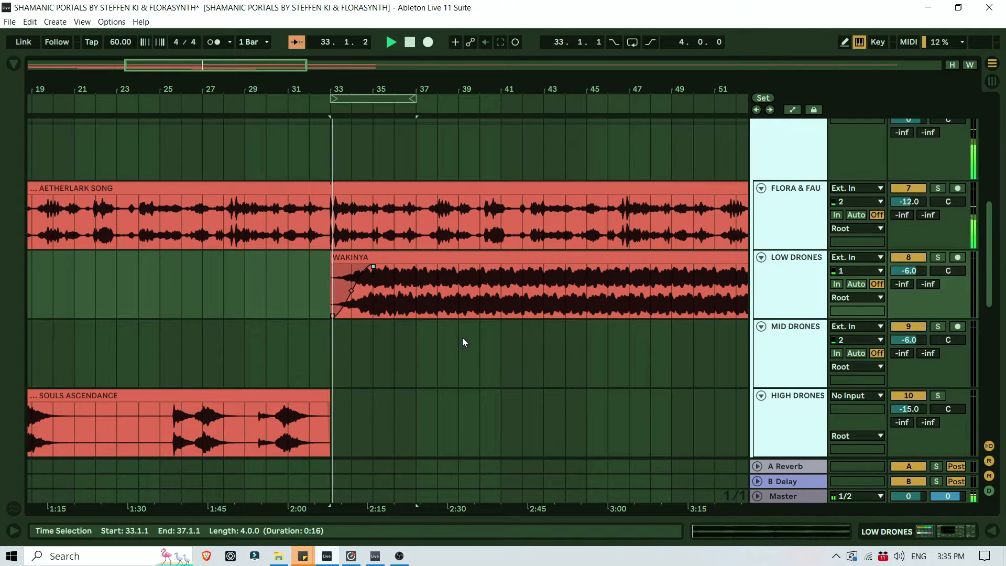
Set the loop region to start at bar 37 with a length of 12 bars and select its span.
{"action": "left_click_drag", "start_coordinate": [378, 83], "coordinate": [378, 63]}
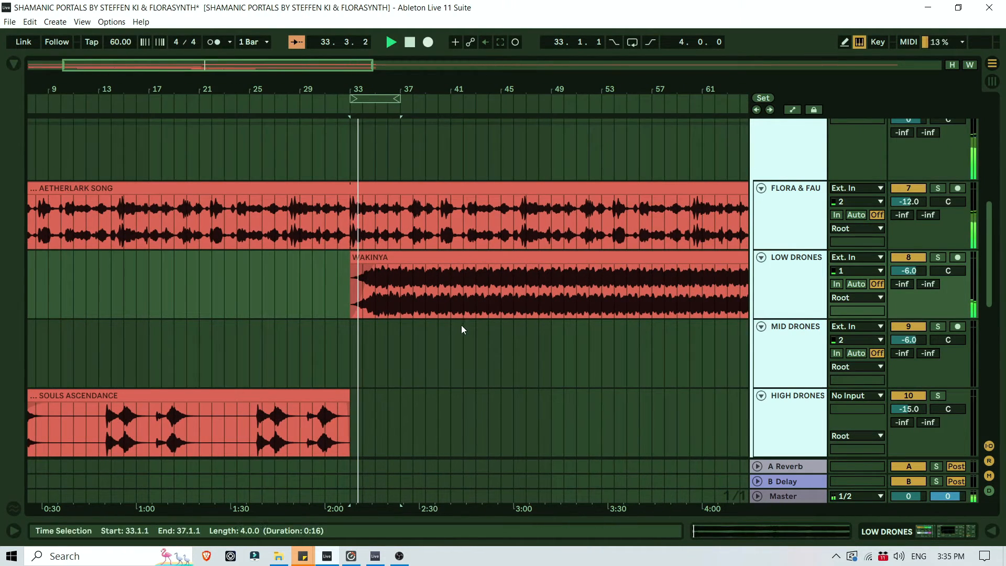
{"action": "scroll", "coordinate": [461, 325], "scroll_direction": "down", "scroll_amount": 5}
{"action": "scroll", "coordinate": [467, 319], "scroll_direction": "up", "scroll_amount": 3}
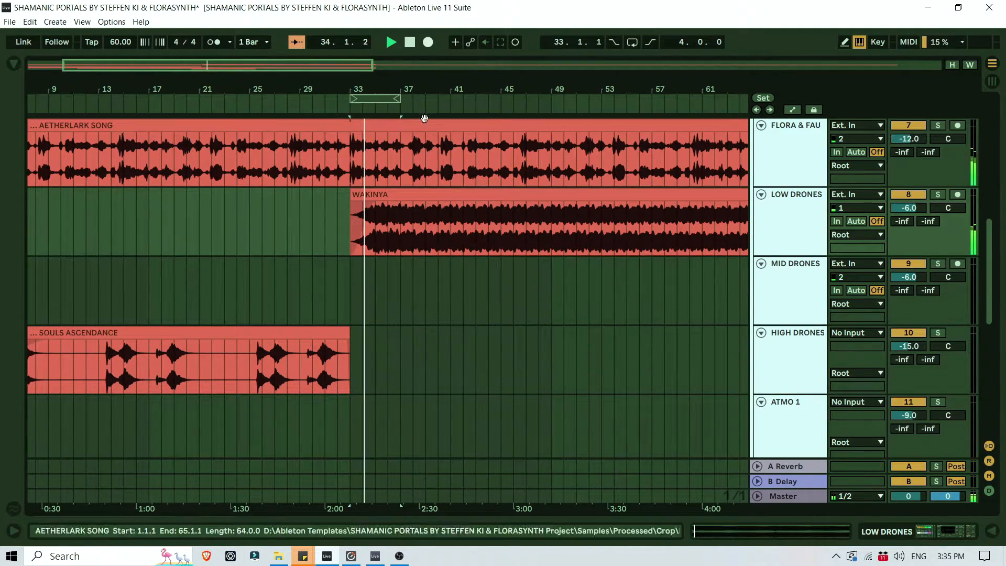
{"action": "left_click_drag", "start_coordinate": [393, 98], "coordinate": [550, 98]}
{"action": "left_click", "coordinate": [518, 99]}
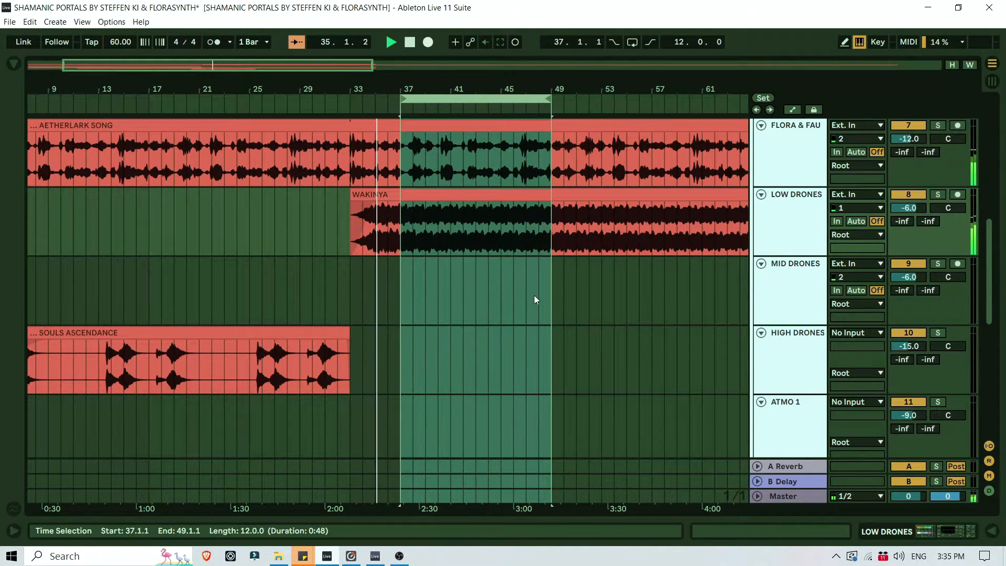
{"action": "left_click_drag", "start_coordinate": [481, 87], "coordinate": [481, 68]}
{"action": "left_click_drag", "start_coordinate": [380, 87], "coordinate": [293, 68]}
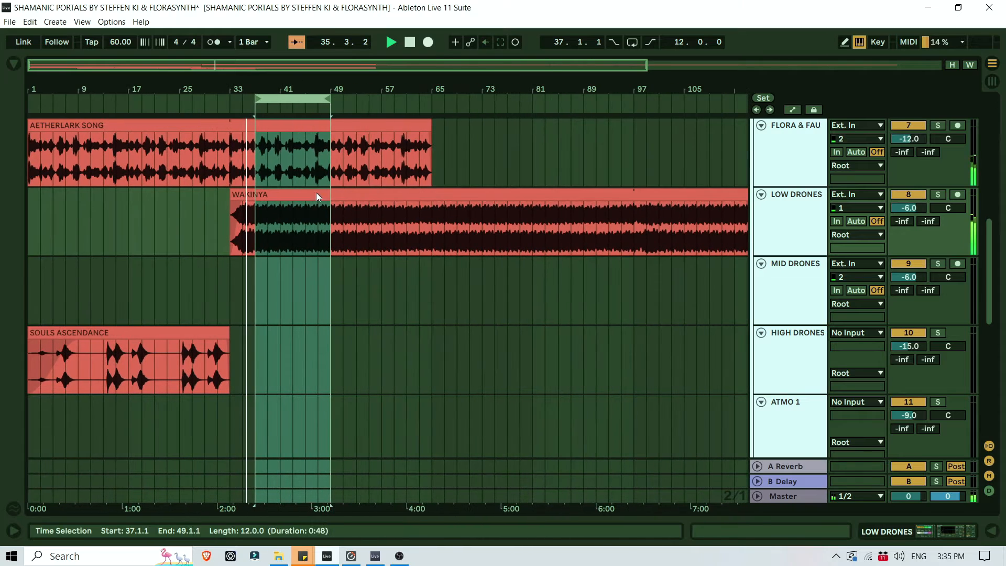
{"action": "scroll", "coordinate": [309, 264], "scroll_direction": "down", "scroll_amount": 2}
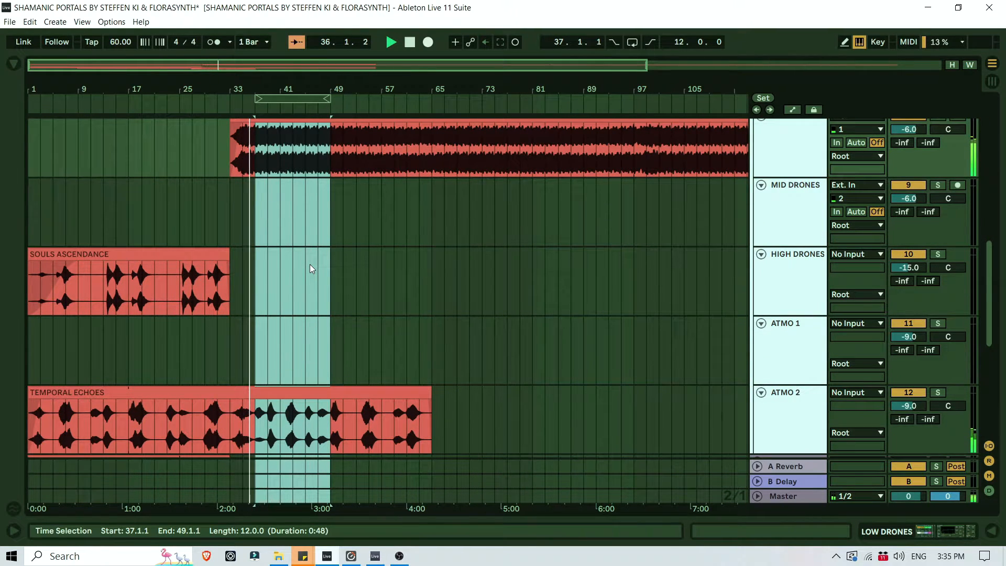
Copy the Signing Bowl Sutsained Hits C ROOT clip into the arrangement on track 16, starting at bar 41.
{"action": "key", "text": "Tab"}
{"action": "left_click_drag", "start_coordinate": [501, 513], "coordinate": [236, 505]}
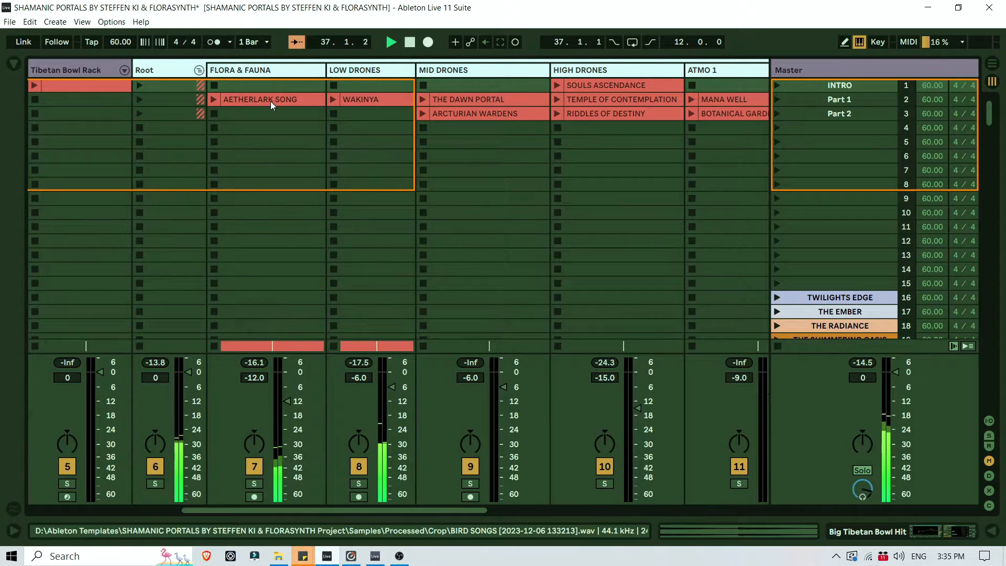
{"action": "left_click", "coordinate": [471, 99]}
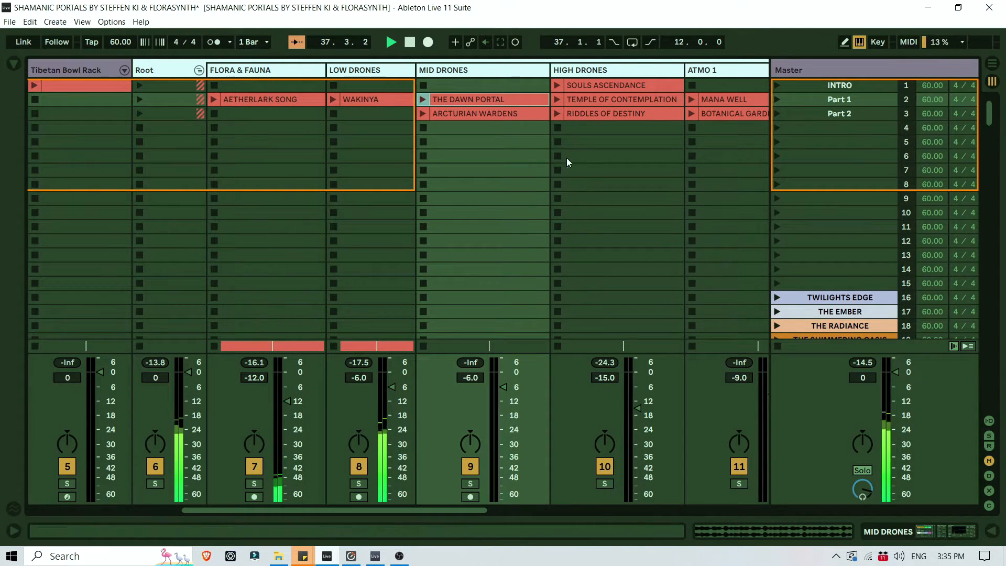
{"action": "left_click_drag", "start_coordinate": [424, 508], "coordinate": [713, 524]}
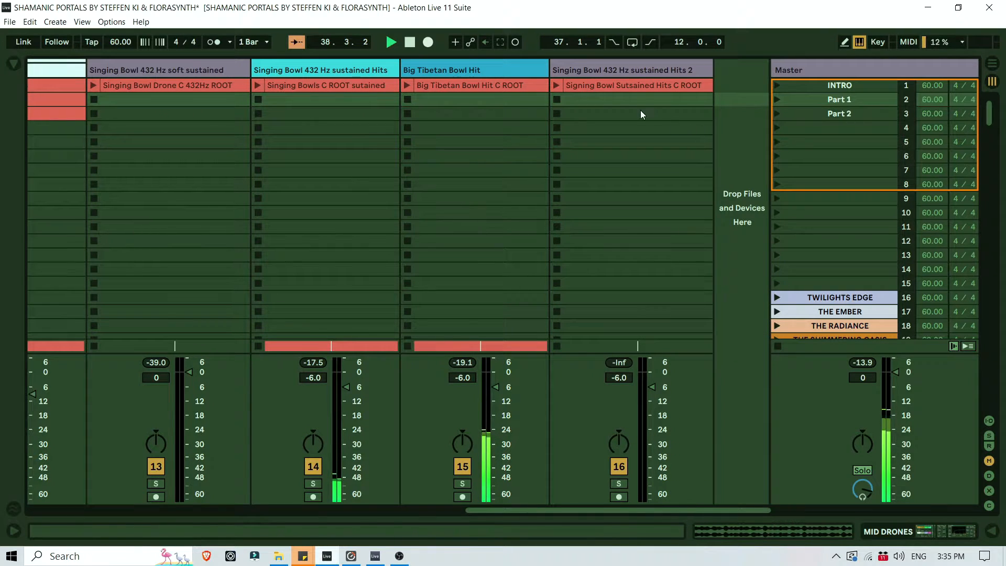
{"action": "left_click", "coordinate": [639, 86]}
{"action": "key", "text": "Tab"}
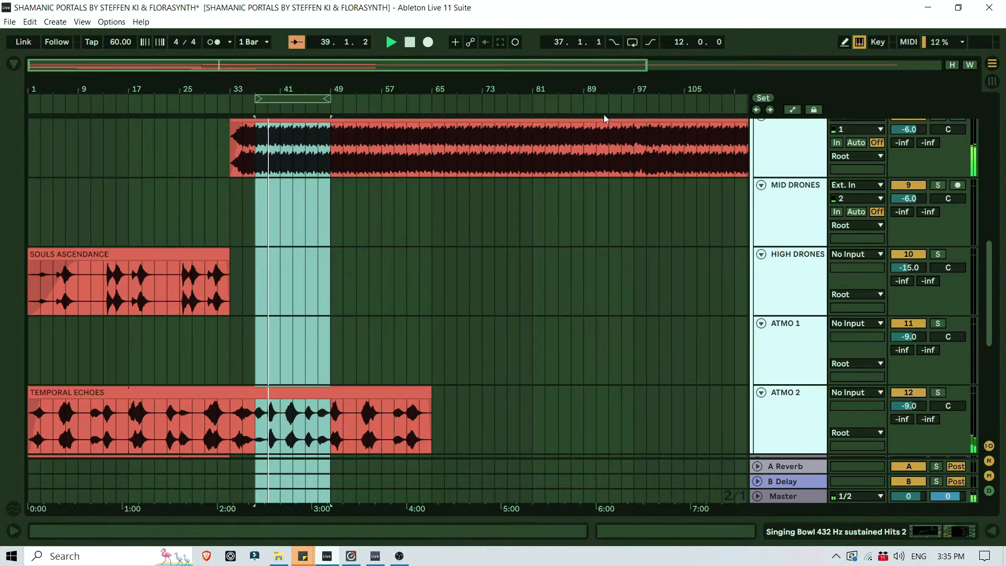
{"action": "scroll", "coordinate": [378, 351], "scroll_direction": "down", "scroll_amount": 5}
{"action": "scroll", "coordinate": [378, 352], "scroll_direction": "down", "scroll_amount": 2}
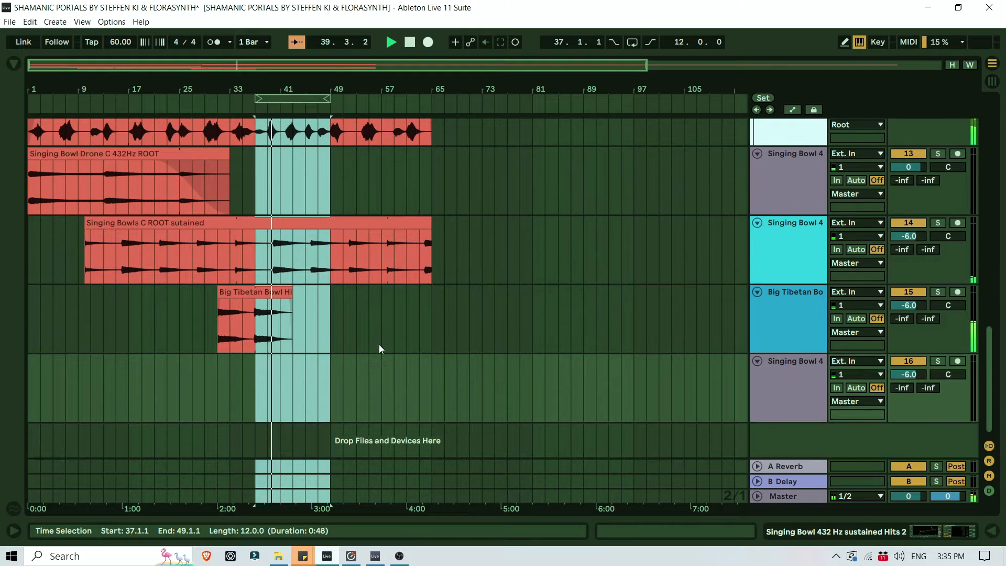
{"action": "left_click", "coordinate": [283, 371]}
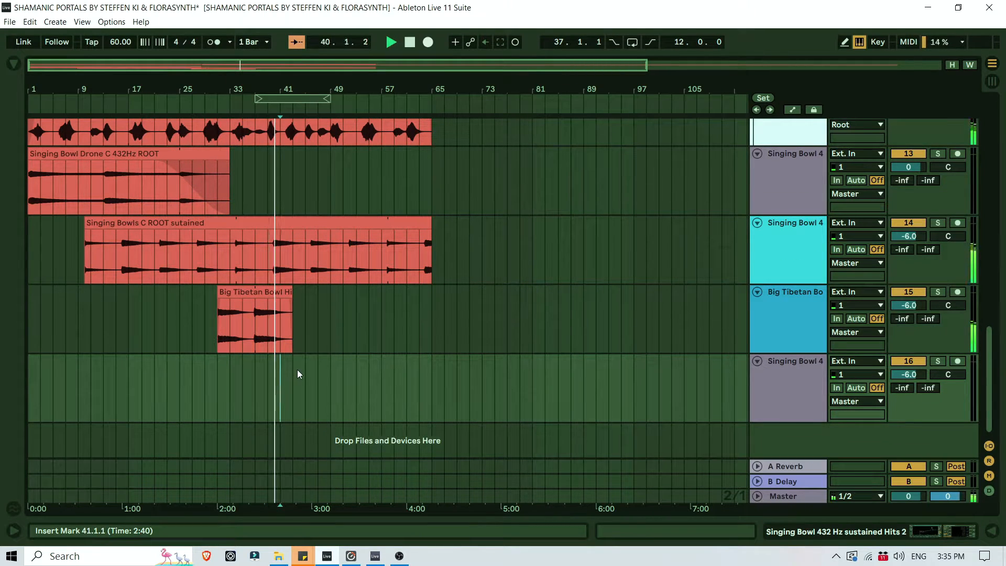
{"action": "key", "text": "ctrl+v"}
Shorten the Signing Bowl Sutsained Hits C ROOT clip to end at bar 47 with a fade-out, and place a copy at bar 51.
{"action": "left_click_drag", "start_coordinate": [288, 85], "coordinate": [322, 144]}
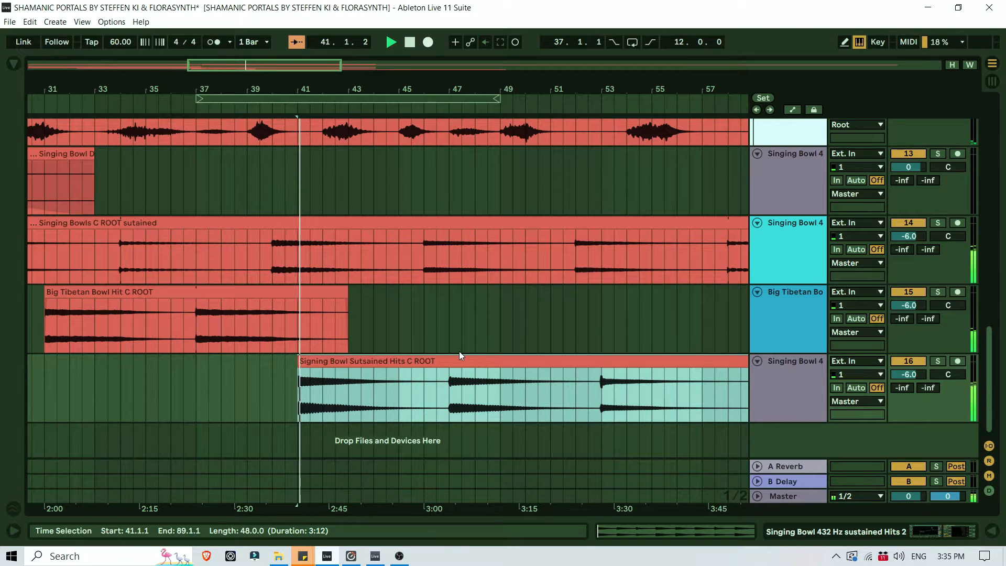
{"action": "left_click_drag", "start_coordinate": [386, 87], "coordinate": [315, 40]}
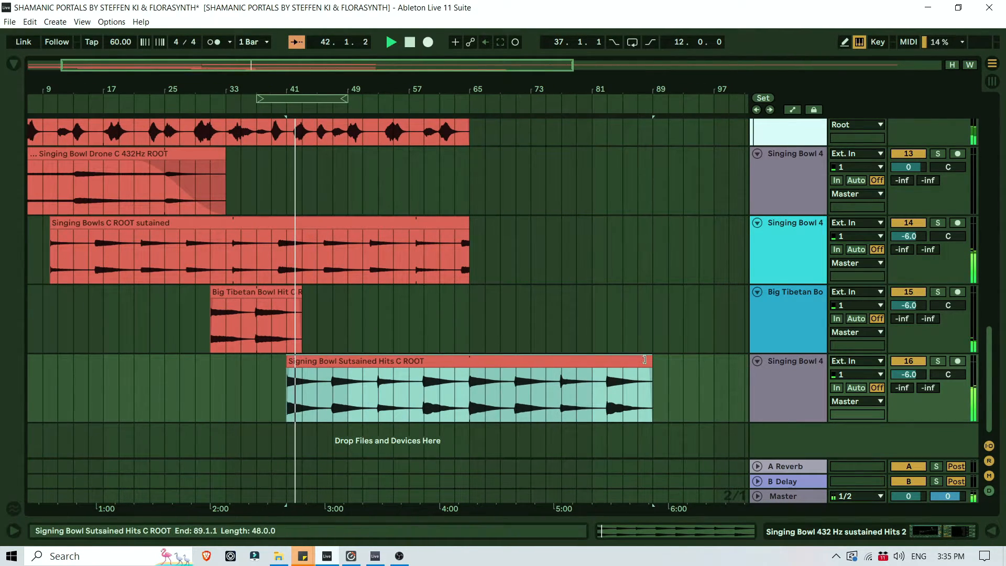
{"action": "left_click_drag", "start_coordinate": [625, 360], "coordinate": [392, 353]}
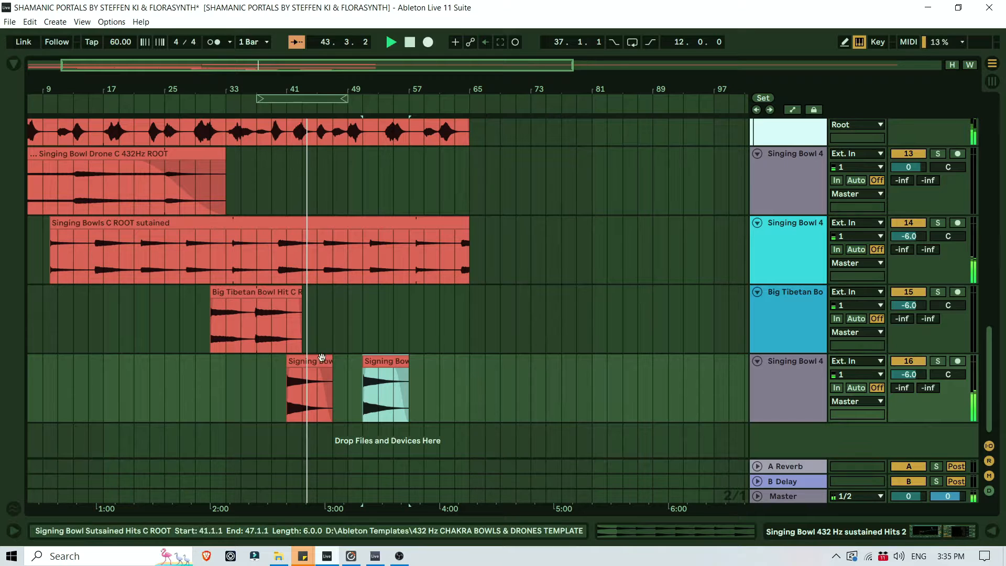
{"action": "key", "text": "z"}
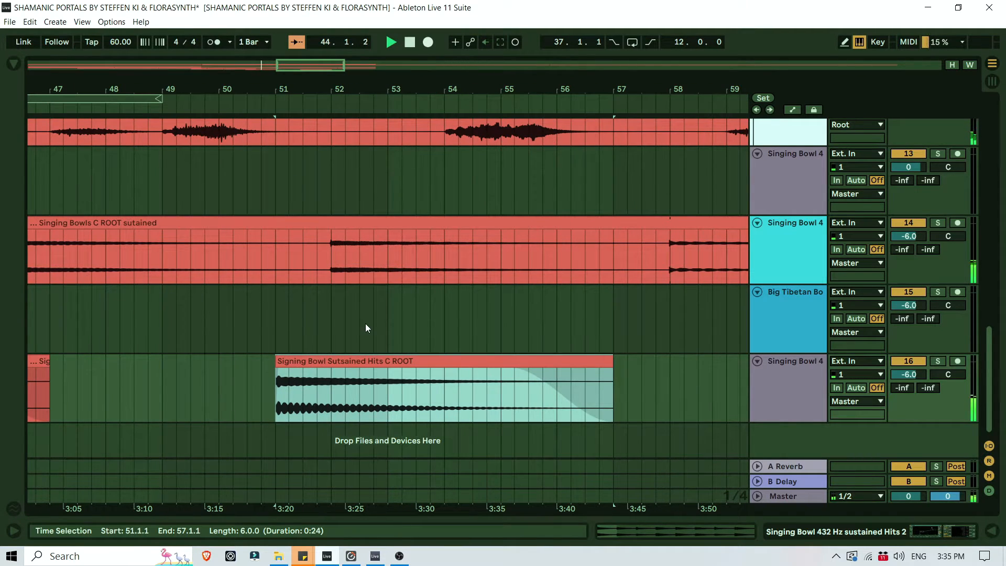
{"action": "left_click_drag", "start_coordinate": [348, 91], "coordinate": [348, 37]}
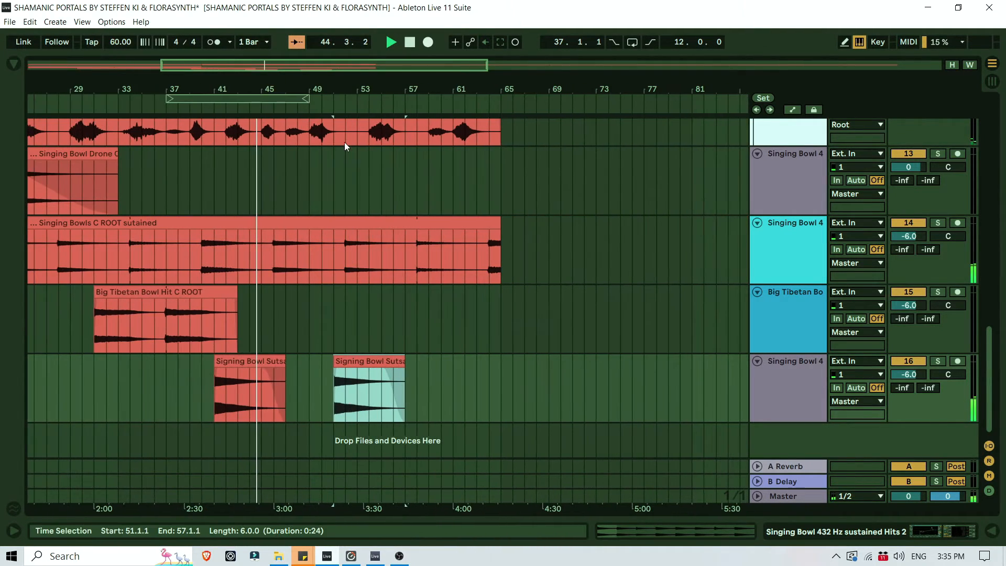
{"action": "scroll", "coordinate": [431, 280], "scroll_direction": "up", "scroll_amount": 2}
{"action": "scroll", "coordinate": [519, 283], "scroll_direction": "down", "scroll_amount": 2}
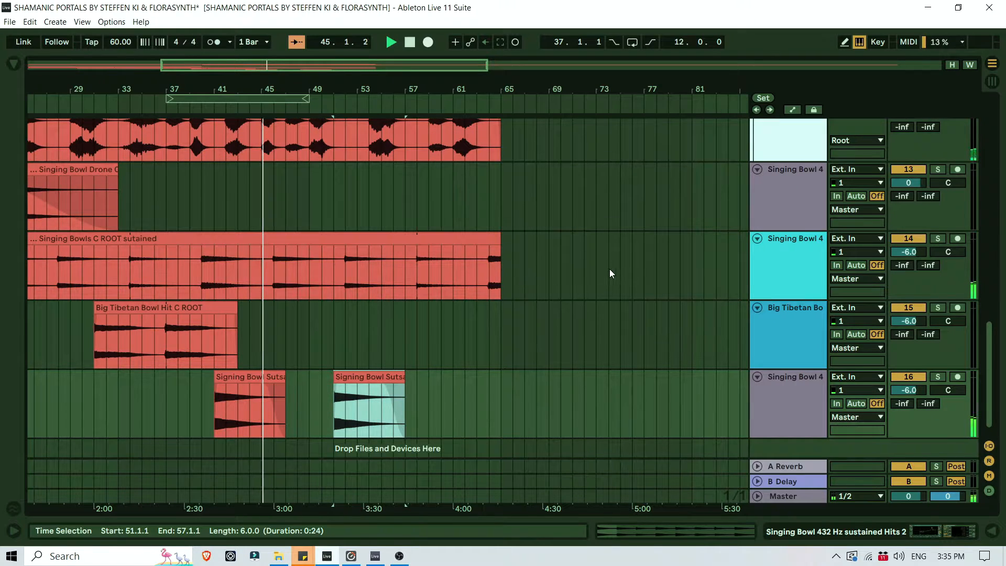
{"action": "scroll", "coordinate": [619, 262], "scroll_direction": "up", "scroll_amount": 2}
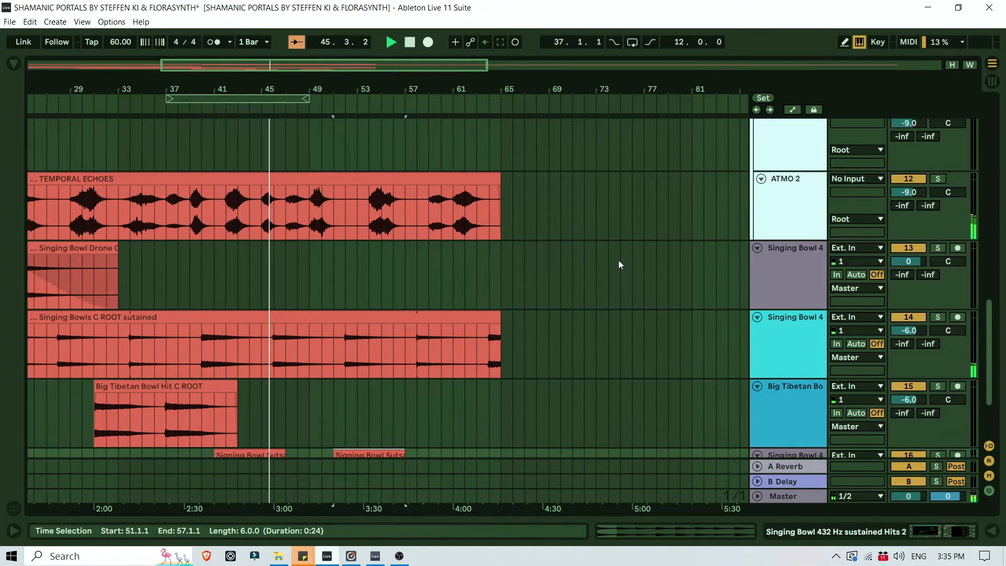
{"action": "left_click", "coordinate": [264, 99]}
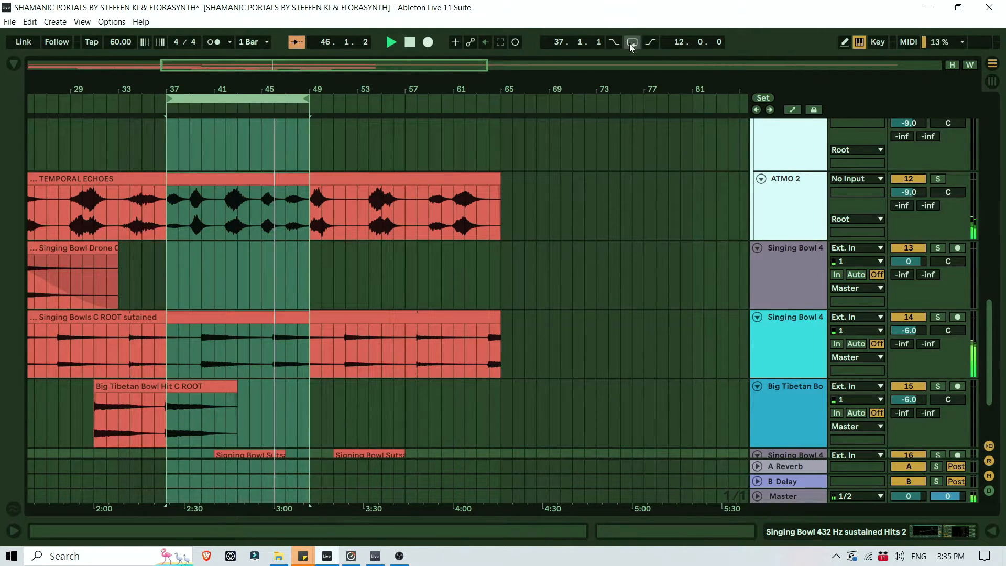
Audition THE DAWN PORTAL clip on MID DRONES, copy it, and stop playback in the arrangement.
{"action": "key", "text": "Tab"}
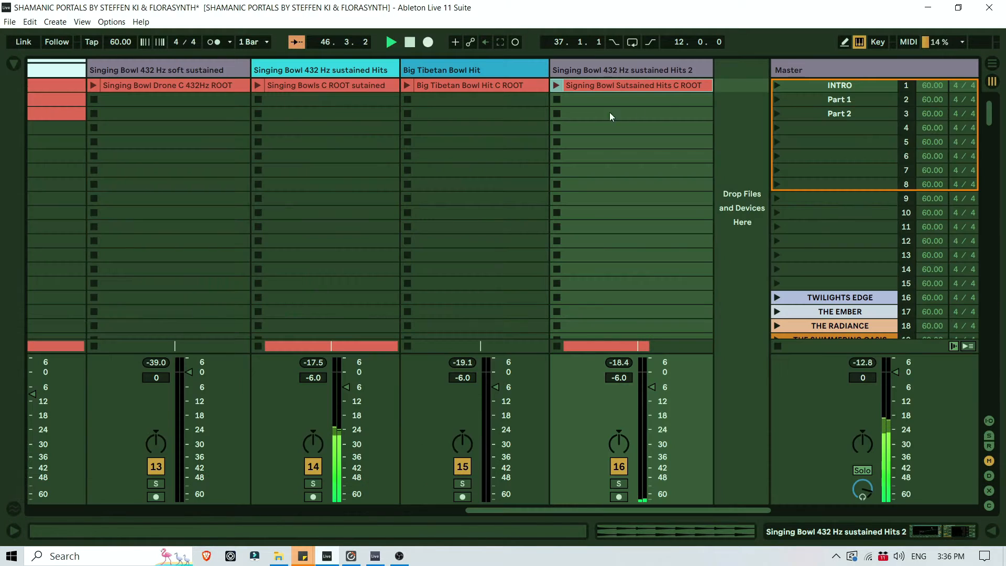
{"action": "left_click_drag", "start_coordinate": [641, 512], "coordinate": [433, 484]}
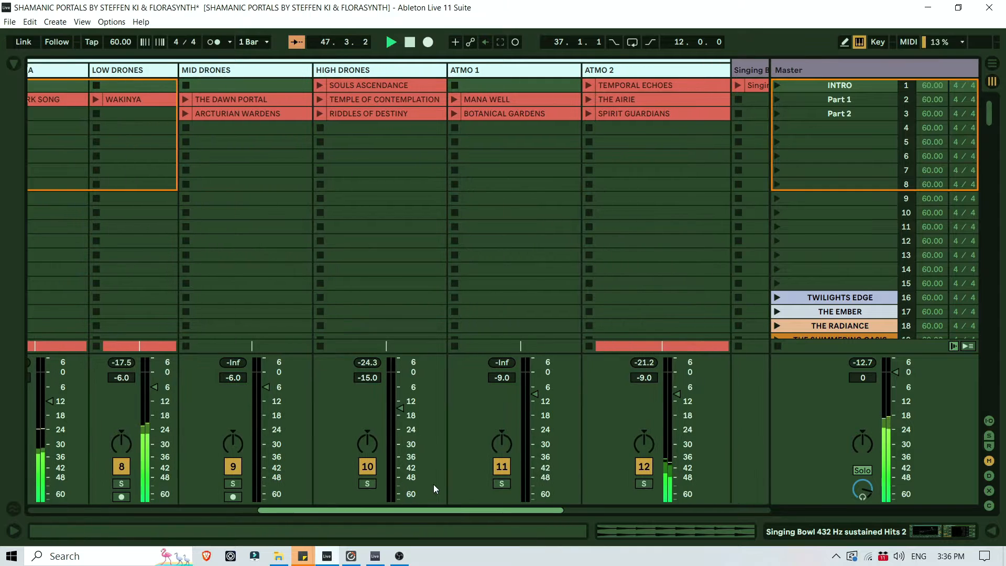
{"action": "left_click", "coordinate": [181, 100]}
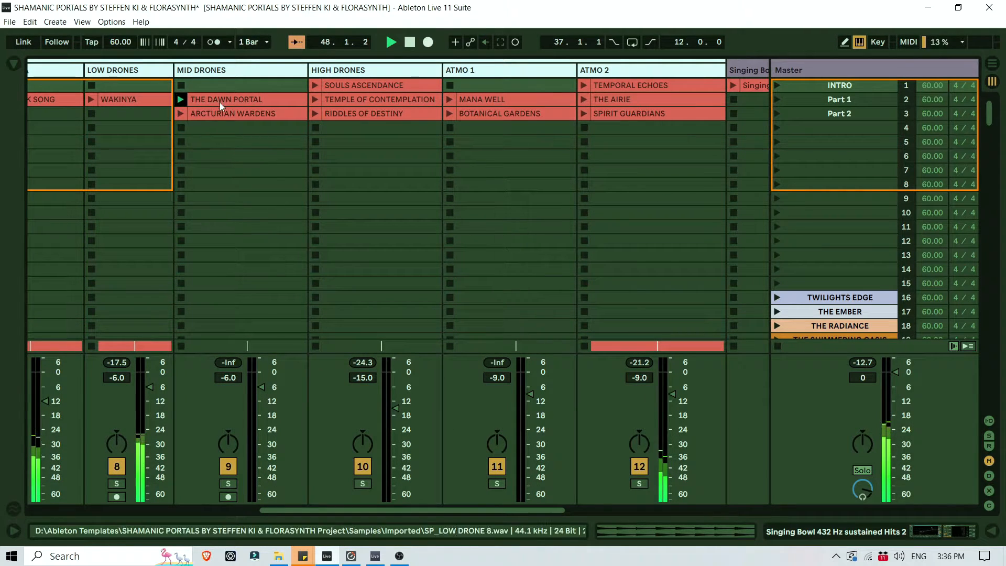
{"action": "right_click", "coordinate": [257, 100]}
{"action": "left_click", "coordinate": [287, 117]}
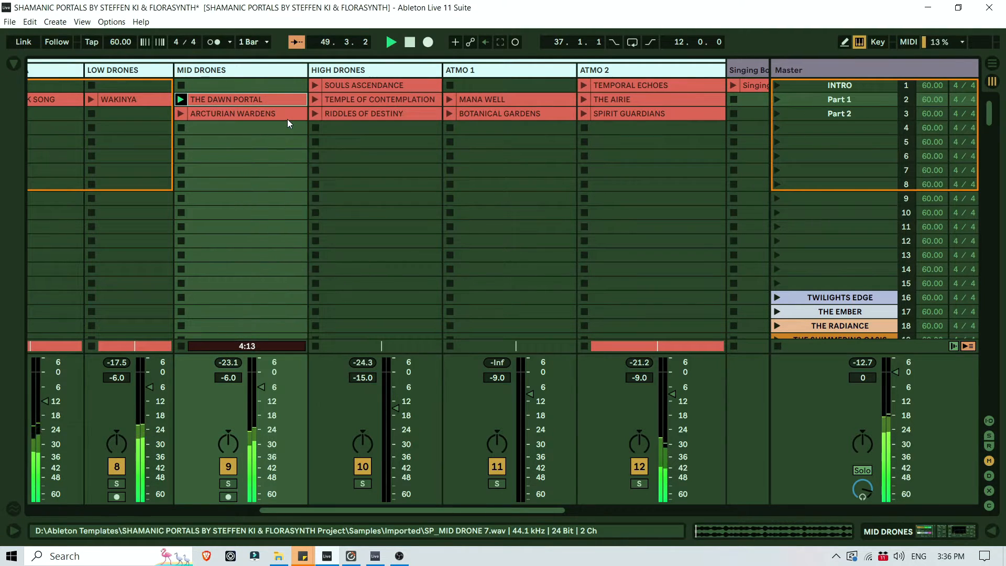
{"action": "key", "text": "Tab"}
{"action": "key", "text": "space"}
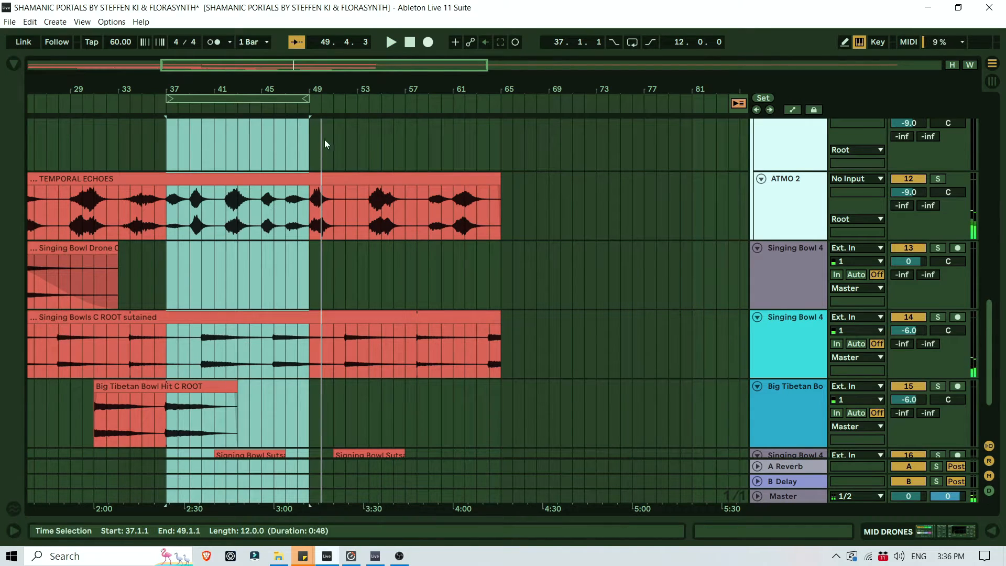
Paste THE DAWN PORTAL into the arrangement on MID DRONES at bar 49 and return the track to arrangement playback.
{"action": "key", "text": "Tab"}
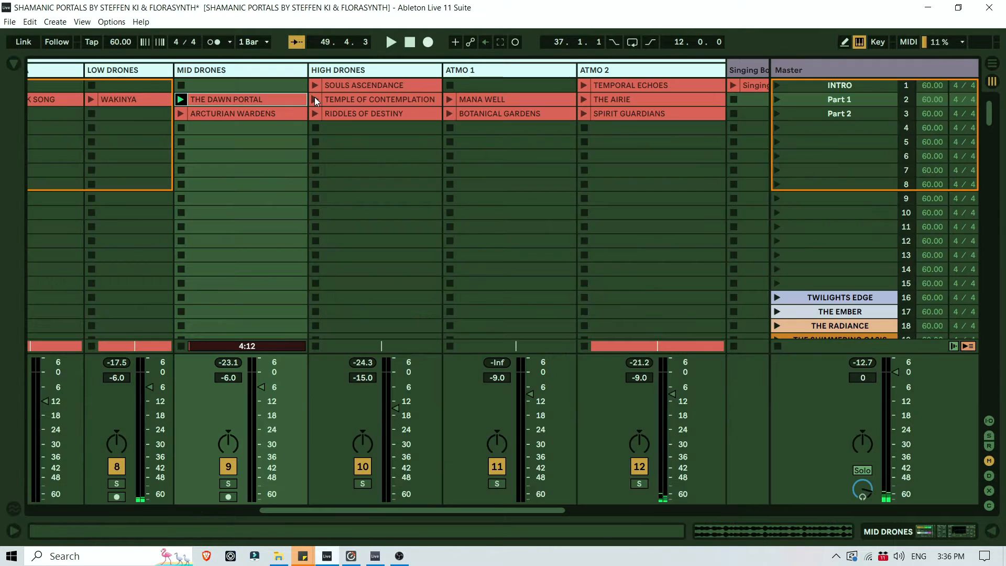
{"action": "key", "text": "Tab"}
{"action": "scroll", "coordinate": [359, 240], "scroll_direction": "down", "scroll_amount": 3}
{"action": "scroll", "coordinate": [360, 240], "scroll_direction": "up", "scroll_amount": 10}
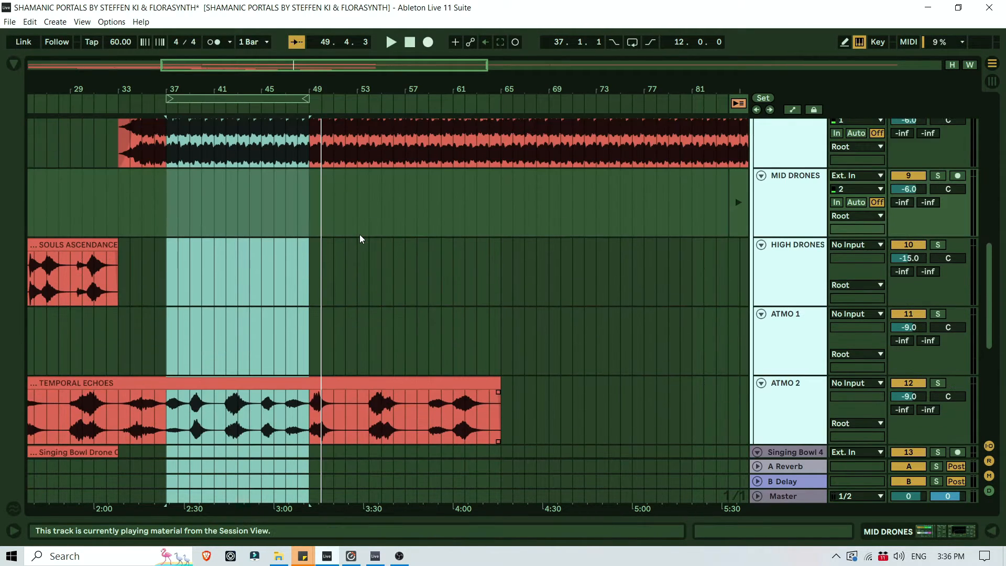
{"action": "left_click", "coordinate": [314, 244]}
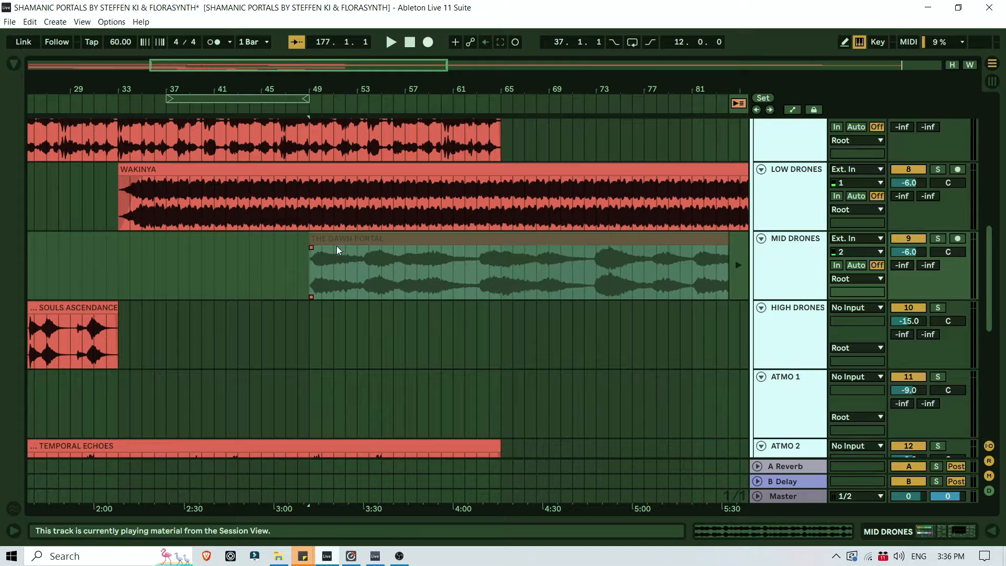
{"action": "key", "text": "ctrl+v"}
{"action": "left_click", "coordinate": [742, 105]}
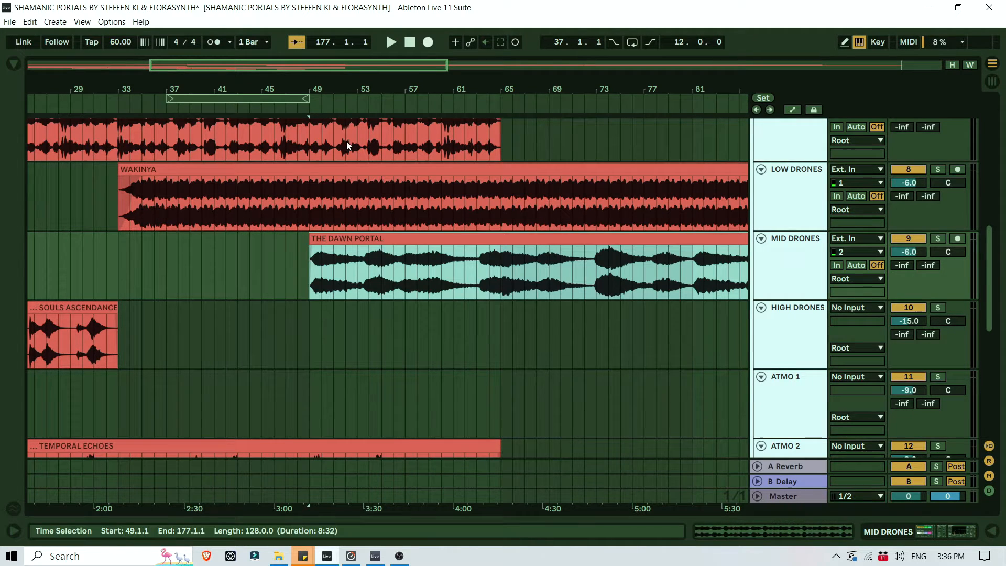
Resume playback inside the loop region shortly before bar 49 and move the region to bars 49–61.
{"action": "left_click", "coordinate": [275, 106]}
{"action": "left_click_drag", "start_coordinate": [400, 87], "coordinate": [396, 68]}
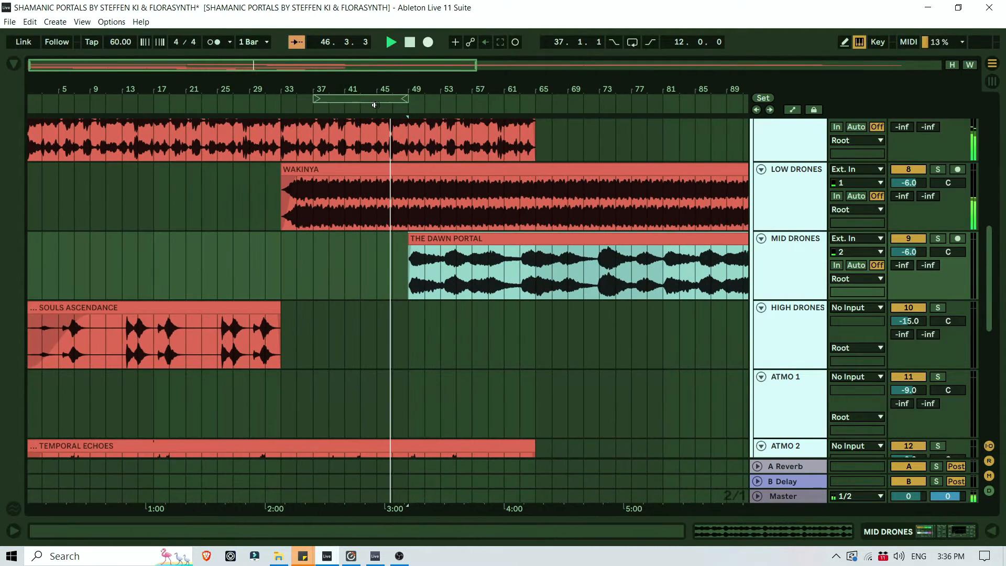
{"action": "left_click_drag", "start_coordinate": [375, 100], "coordinate": [451, 69]}
Shorten the TEMPORAL ECHOES clip on ATMO 2 to end at bar 53 with a fade-out.
{"action": "scroll", "coordinate": [354, 401], "scroll_direction": "down", "scroll_amount": 3}
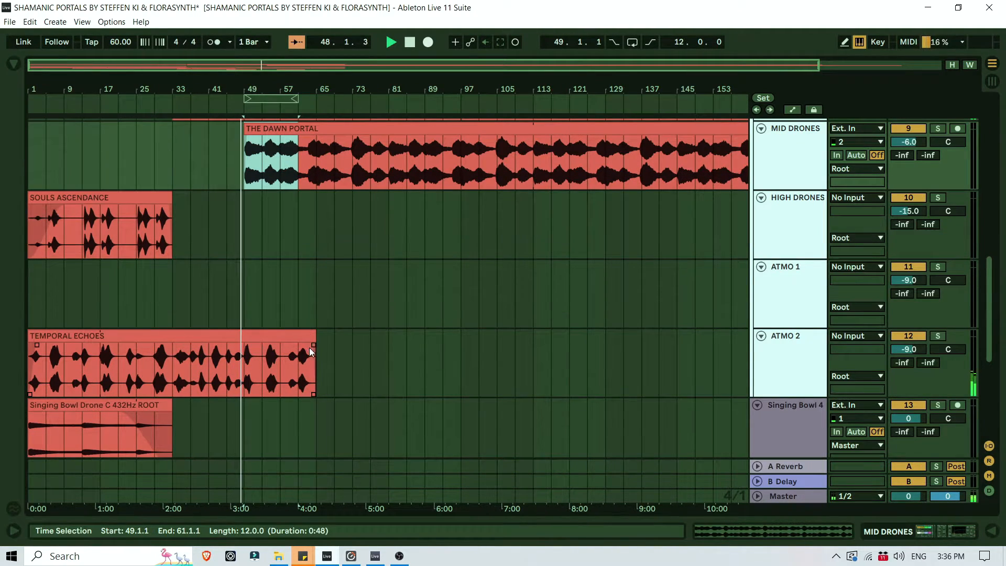
{"action": "left_click_drag", "start_coordinate": [313, 338], "coordinate": [262, 341]}
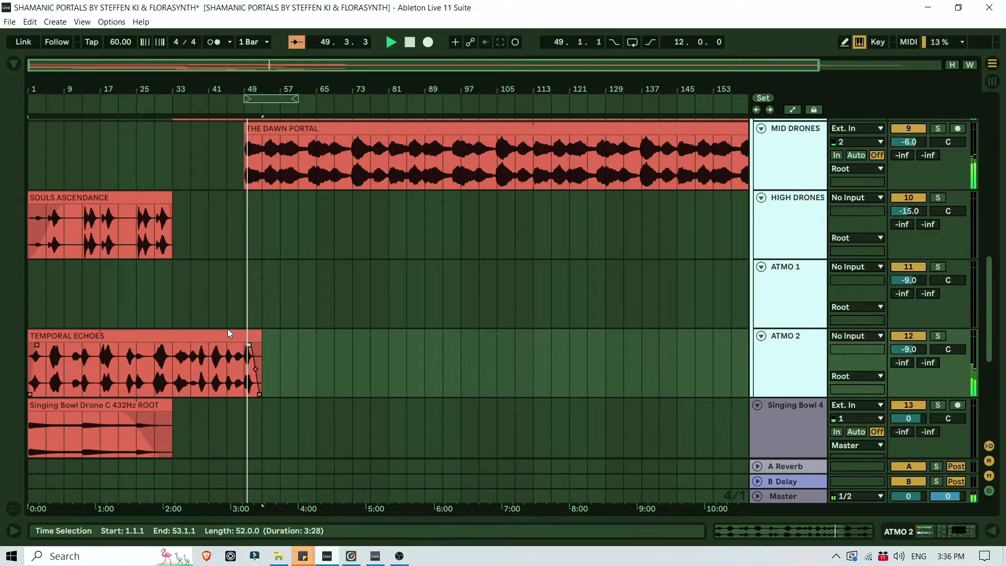
{"action": "scroll", "coordinate": [316, 344], "scroll_direction": "up", "scroll_amount": 2}
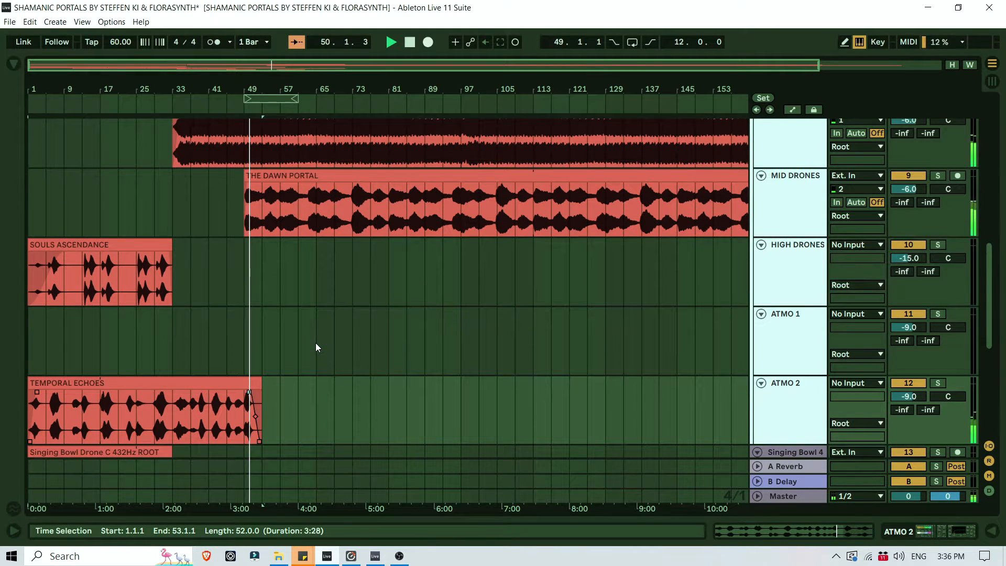
Extend the Big Tibetan Bowl Hit C ROOT and Singing Bowls C ROOT sutained clips to end at bar 73.
{"action": "scroll", "coordinate": [337, 321], "scroll_direction": "up", "scroll_amount": 3}
{"action": "scroll", "coordinate": [337, 319], "scroll_direction": "down", "scroll_amount": 12}
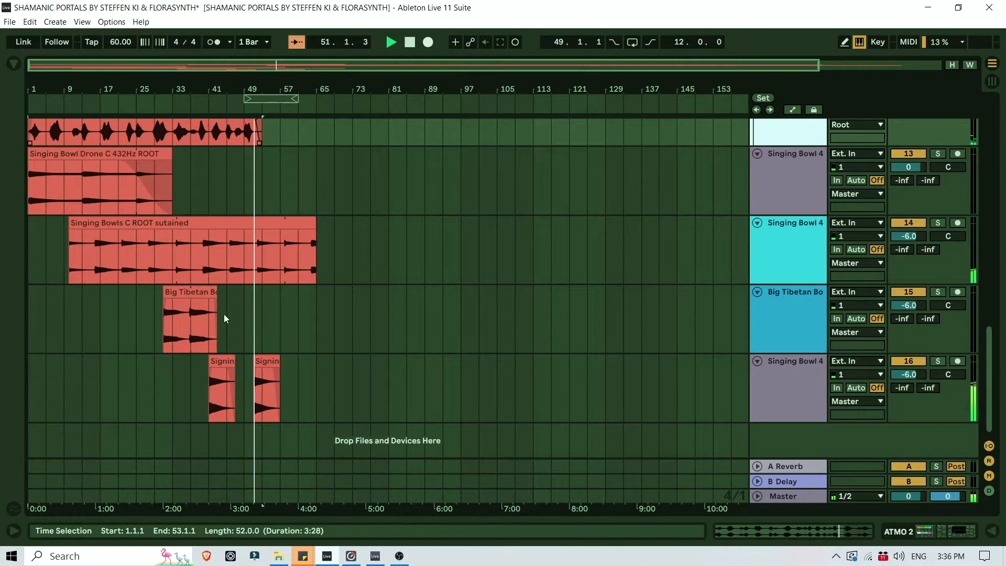
{"action": "left_click", "coordinate": [211, 295]}
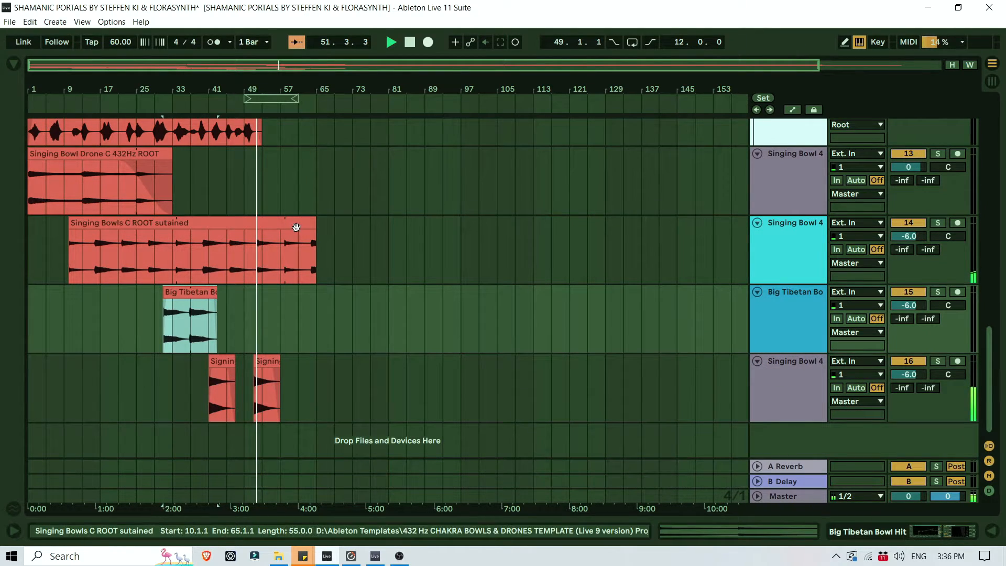
{"action": "scroll", "coordinate": [237, 234], "scroll_direction": "up", "scroll_amount": 2}
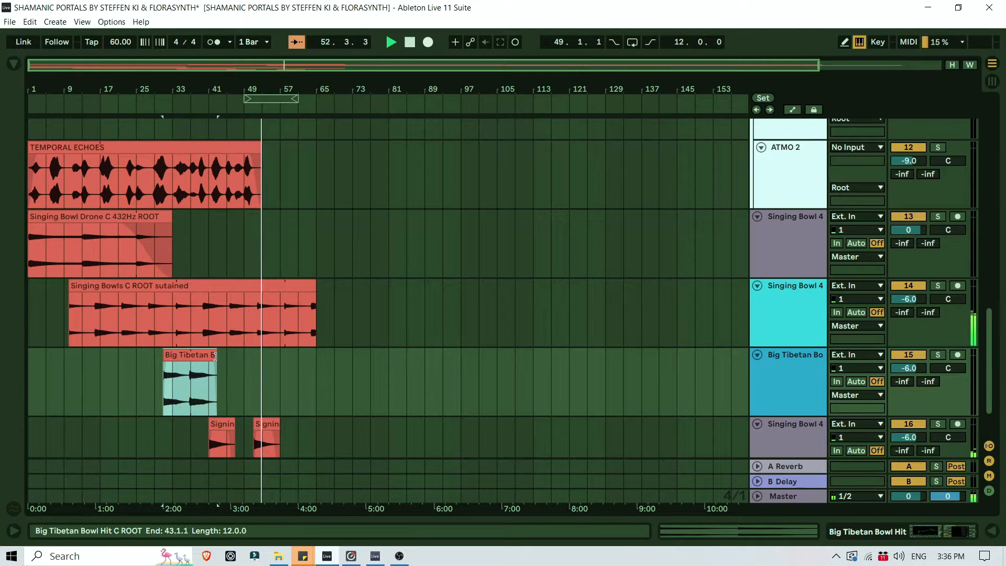
{"action": "left_click_drag", "start_coordinate": [214, 356], "coordinate": [341, 355]}
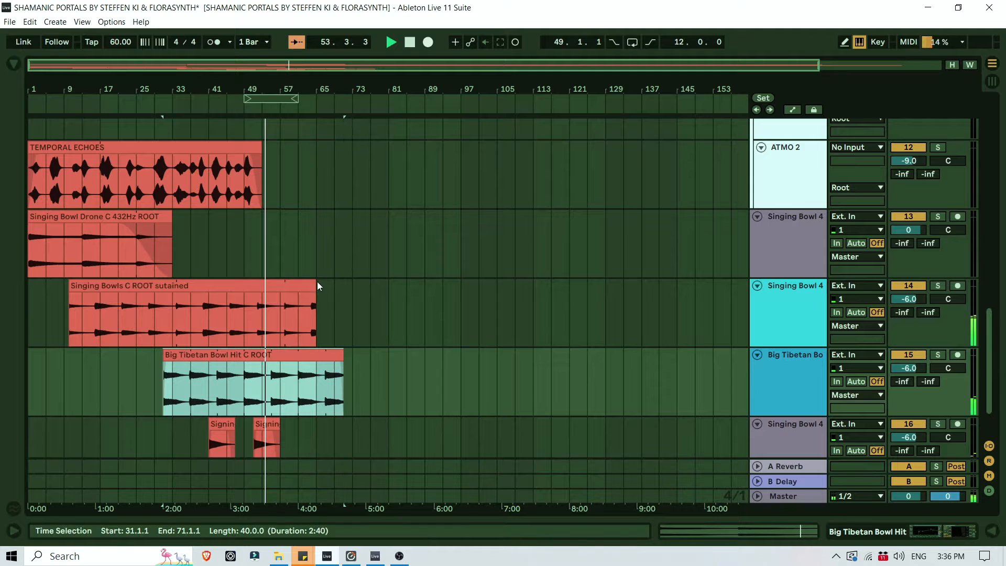
{"action": "left_click_drag", "start_coordinate": [316, 281], "coordinate": [348, 279]}
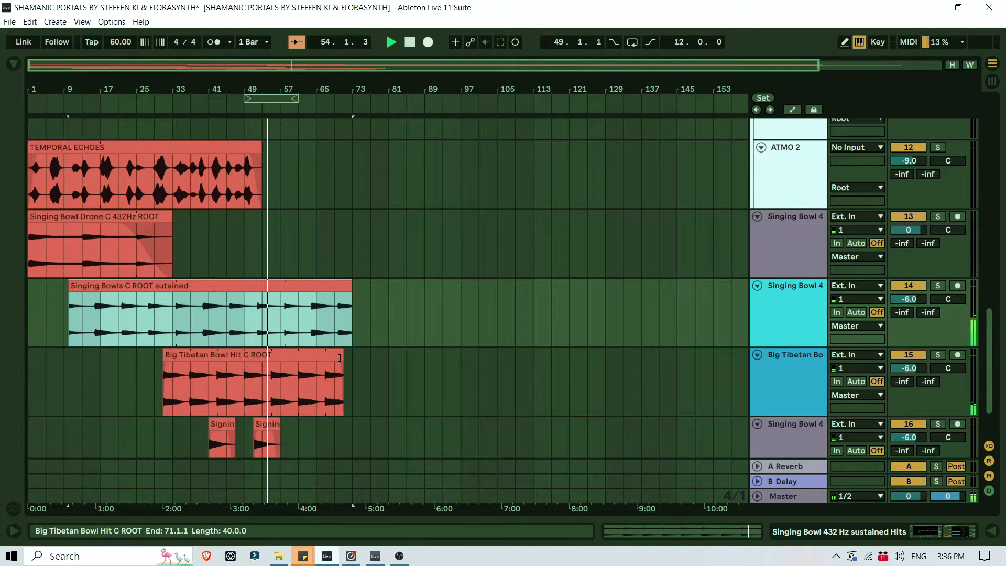
{"action": "mouse_move", "coordinate": [343, 355]}
{"action": "left_mouse_down"}
{"action": "mouse_move", "coordinate": [359, 356]}
{"action": "mouse_move", "coordinate": [350, 356]}
{"action": "left_mouse_up"}
Audition the MANA WELL clip on ATMO 1 and copy it.
{"action": "key", "text": "Tab"}
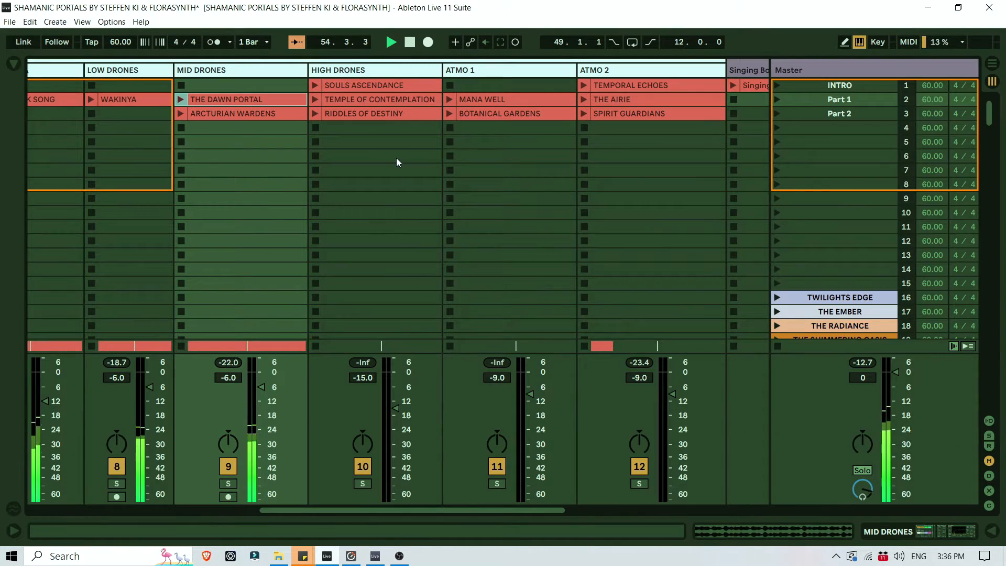
{"action": "left_click", "coordinate": [347, 101]}
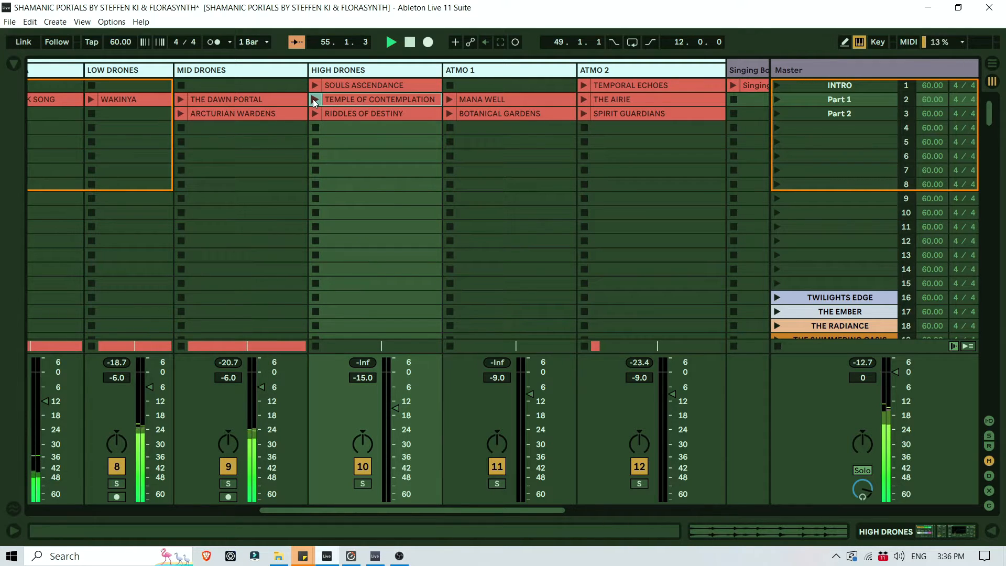
{"action": "left_click", "coordinate": [459, 99]}
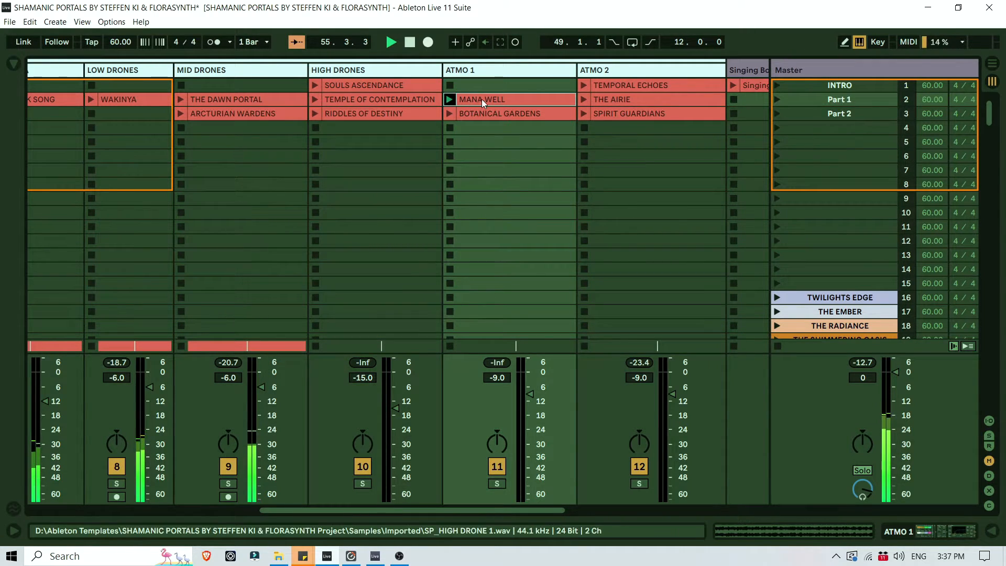
{"action": "right_click", "coordinate": [482, 99]}
{"action": "left_click", "coordinate": [503, 126]}
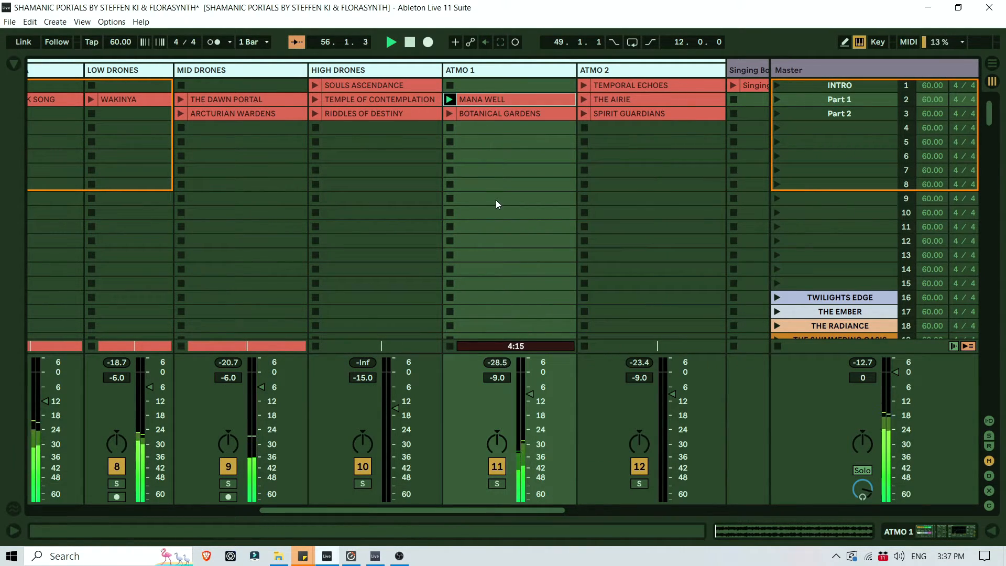
Paste MANA WELL into the arrangement on ATMO 1 at bar 57 and return the track to arrangement playback.
{"action": "key", "text": "Tab"}
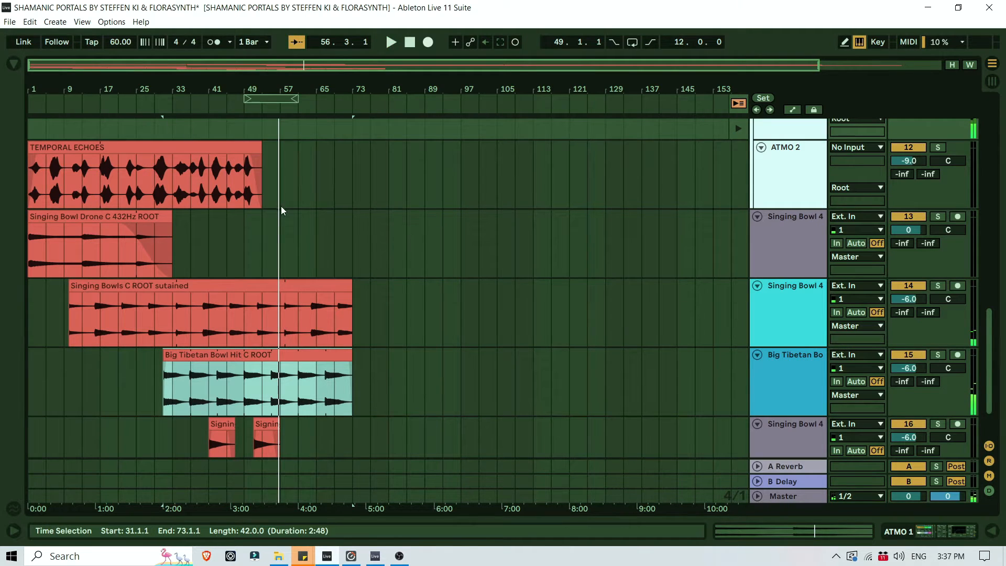
{"action": "key", "text": "Tab"}
{"action": "key", "text": "Tab"}
{"action": "scroll", "coordinate": [435, 340], "scroll_direction": "up", "scroll_amount": 5}
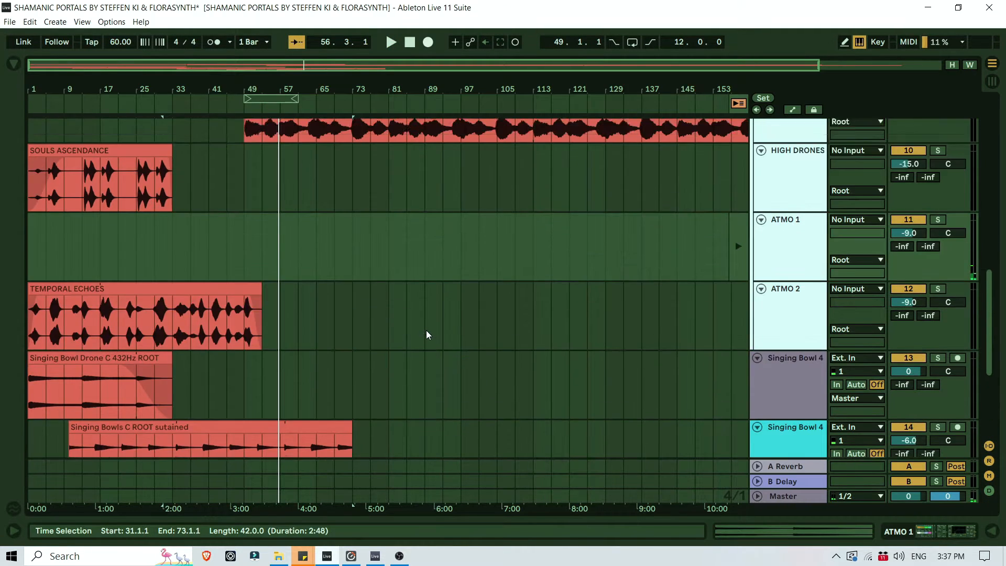
{"action": "left_click", "coordinate": [264, 300]}
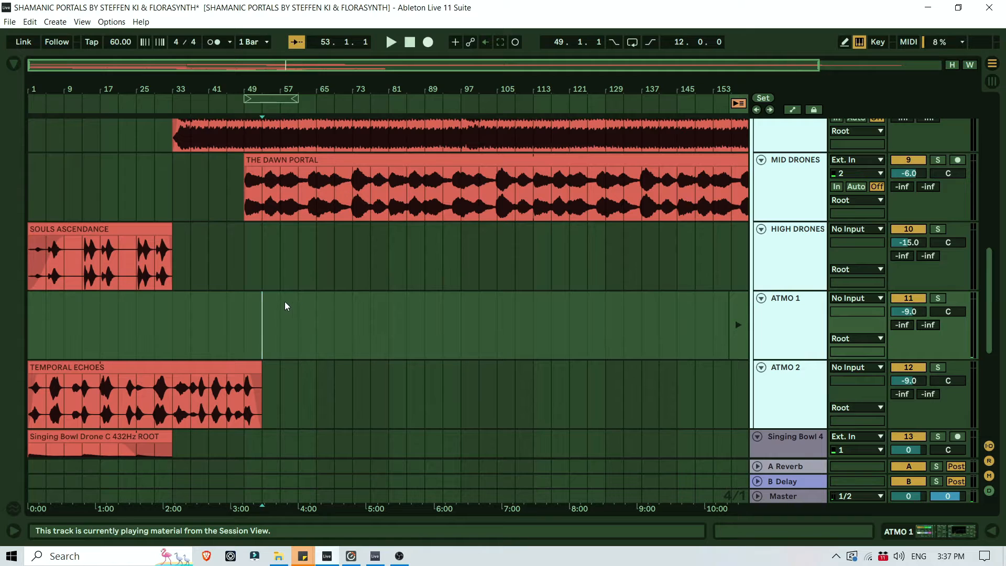
{"action": "left_click", "coordinate": [285, 301]}
{"action": "key", "text": "ctrl+v"}
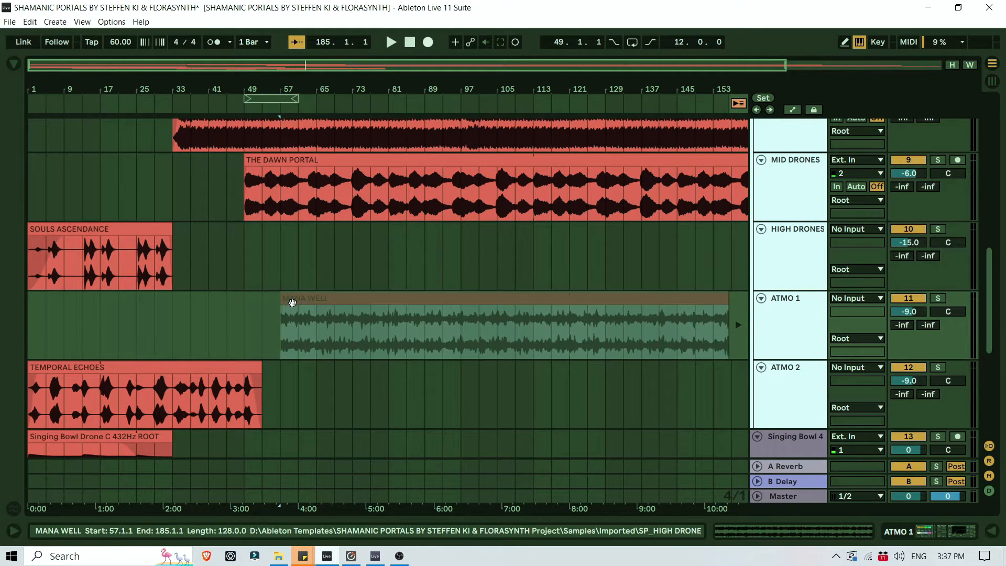
{"action": "left_click", "coordinate": [738, 103]}
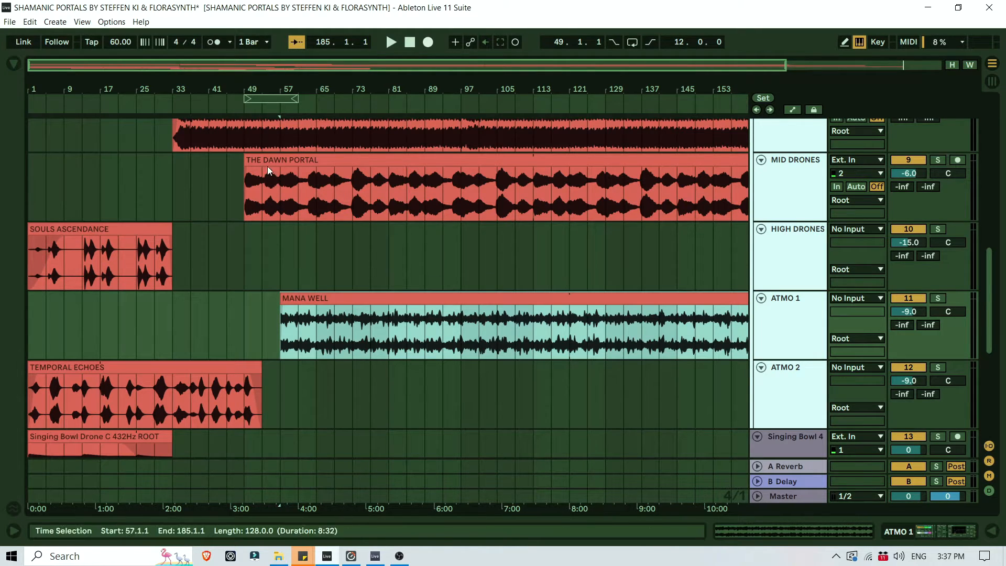
With the arrangement playing, shorten MANA WELL to end at bar 121 and THE DAWN PORTAL to end at bar 113.
{"action": "left_click", "coordinate": [265, 105]}
{"action": "scroll", "coordinate": [430, 391], "scroll_direction": "down", "scroll_amount": 3}
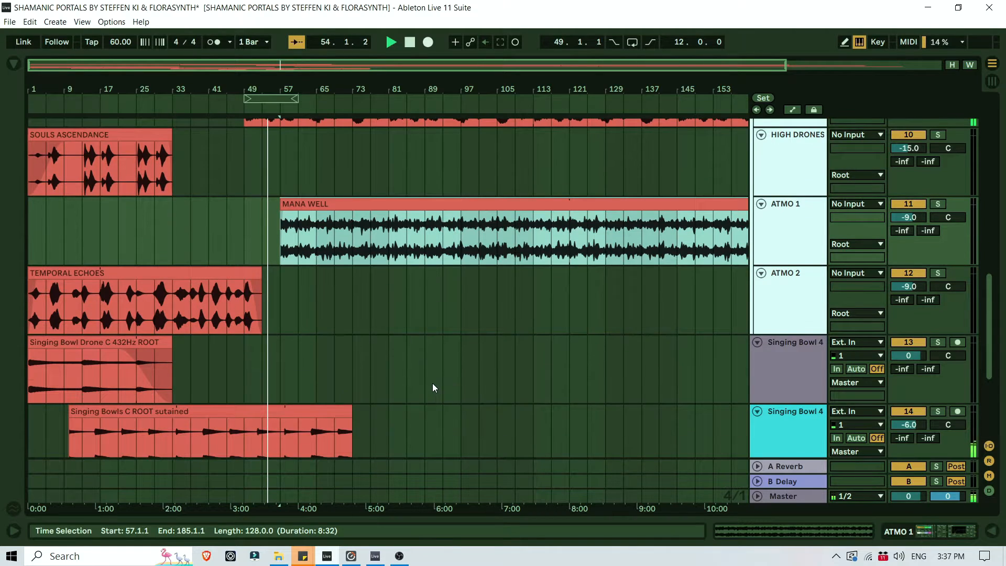
{"action": "scroll", "coordinate": [433, 387], "scroll_direction": "up", "scroll_amount": 3}
{"action": "left_click_drag", "start_coordinate": [290, 83], "coordinate": [289, 71]}
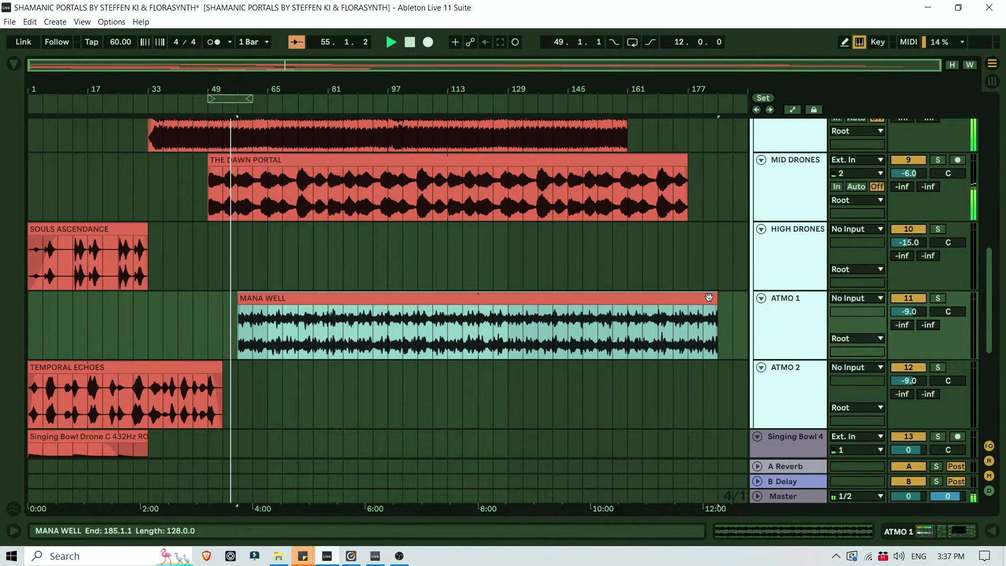
{"action": "left_click_drag", "start_coordinate": [715, 296], "coordinate": [477, 296]}
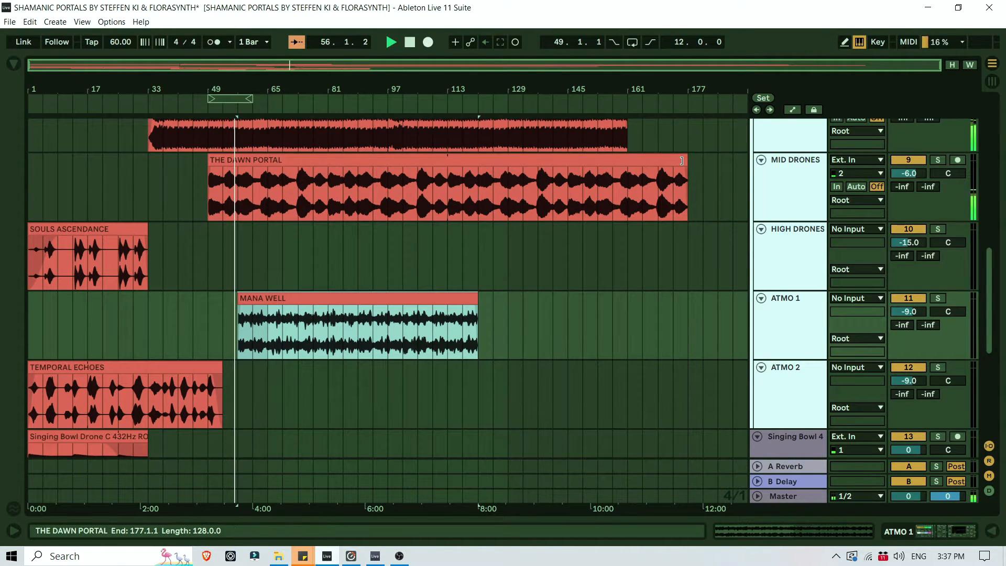
{"action": "left_click_drag", "start_coordinate": [686, 160], "coordinate": [448, 160]}
Extend the AETHERLARK SONG clip on the FLORA & FAUNA track to end at bar 161.
{"action": "scroll", "coordinate": [617, 305], "scroll_direction": "up", "scroll_amount": 3}
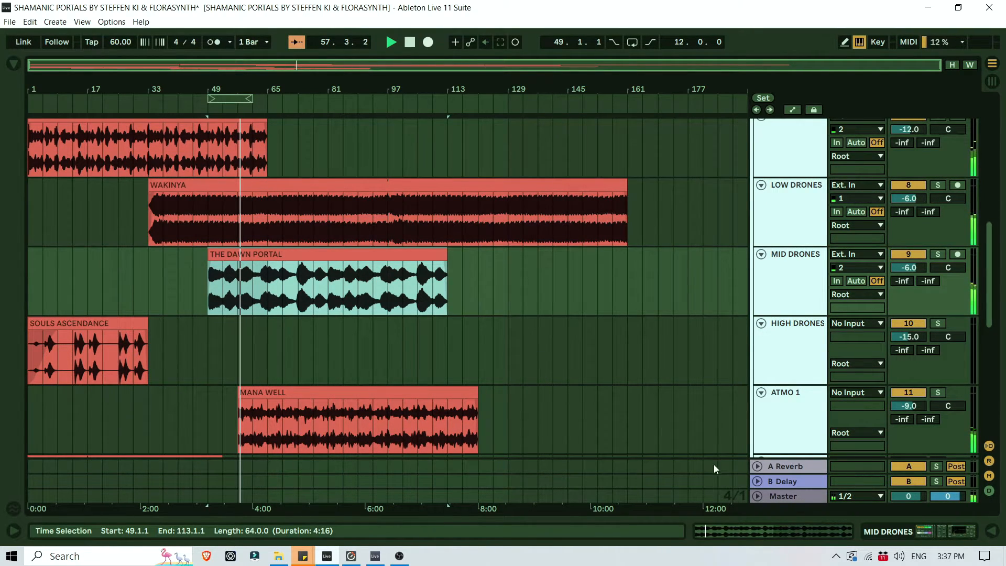
{"action": "scroll", "coordinate": [642, 372], "scroll_direction": "up", "scroll_amount": 2}
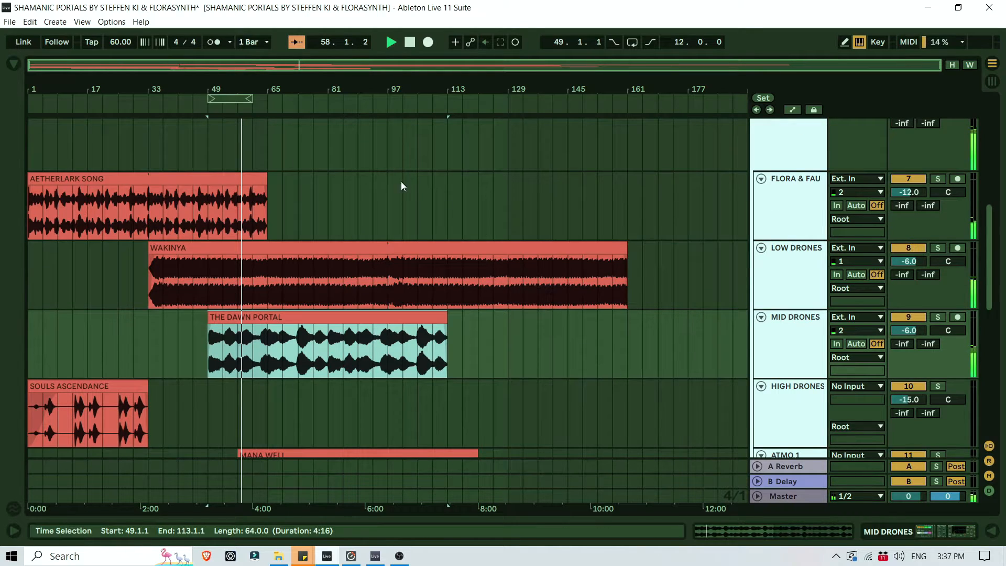
{"action": "left_click_drag", "start_coordinate": [267, 181], "coordinate": [629, 183]}
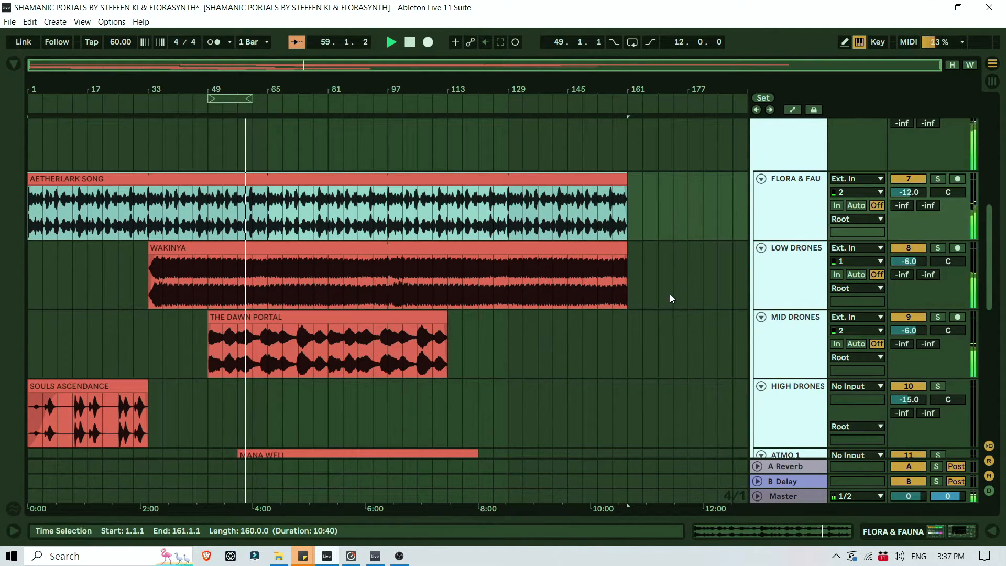
{"action": "left_click", "coordinate": [992, 81]}
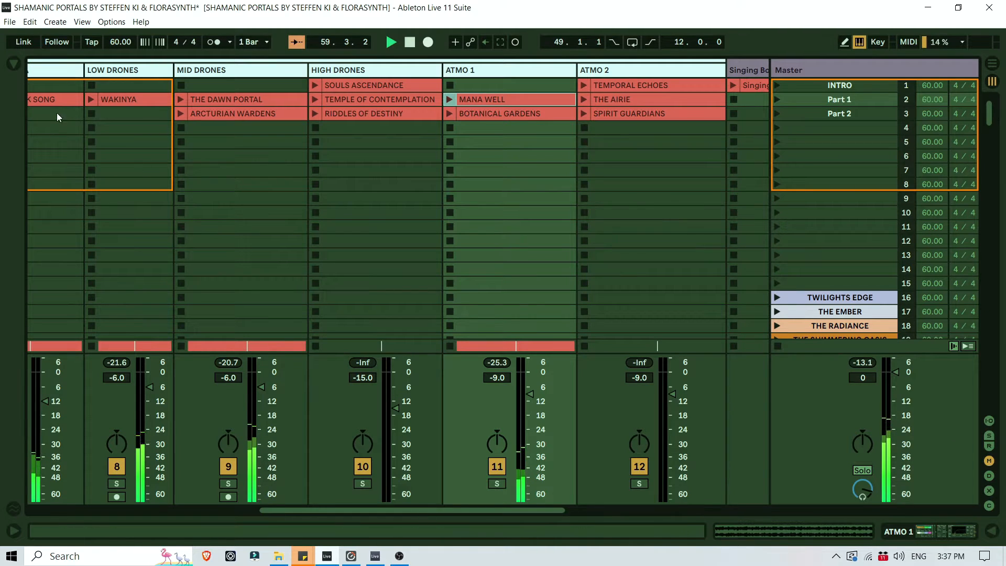
{"action": "left_click_drag", "start_coordinate": [383, 511], "coordinate": [157, 510]}
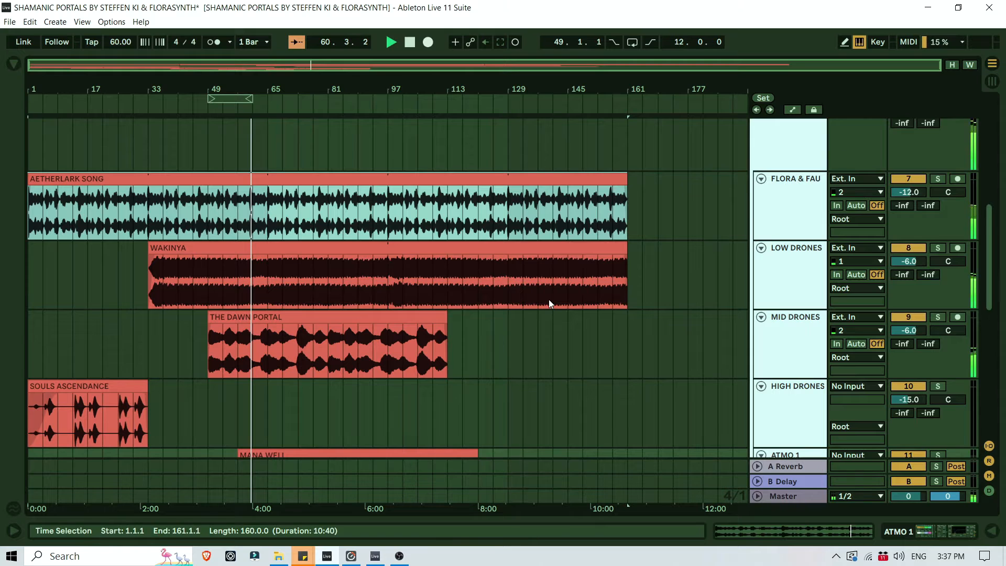
Move the 12-bar loop region in the arrangement to start at bar 61.
{"action": "scroll", "coordinate": [548, 303], "scroll_direction": "down", "scroll_amount": 2}
{"action": "scroll", "coordinate": [552, 319], "scroll_direction": "up", "scroll_amount": 2}
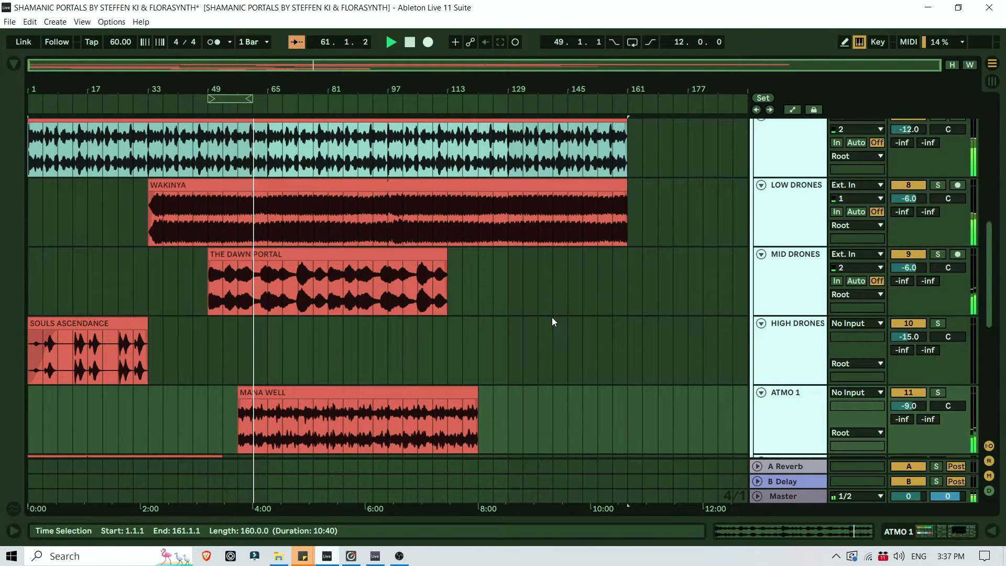
{"action": "scroll", "coordinate": [552, 318], "scroll_direction": "down", "scroll_amount": 3}
{"action": "scroll", "coordinate": [553, 320], "scroll_direction": "down", "scroll_amount": 3}
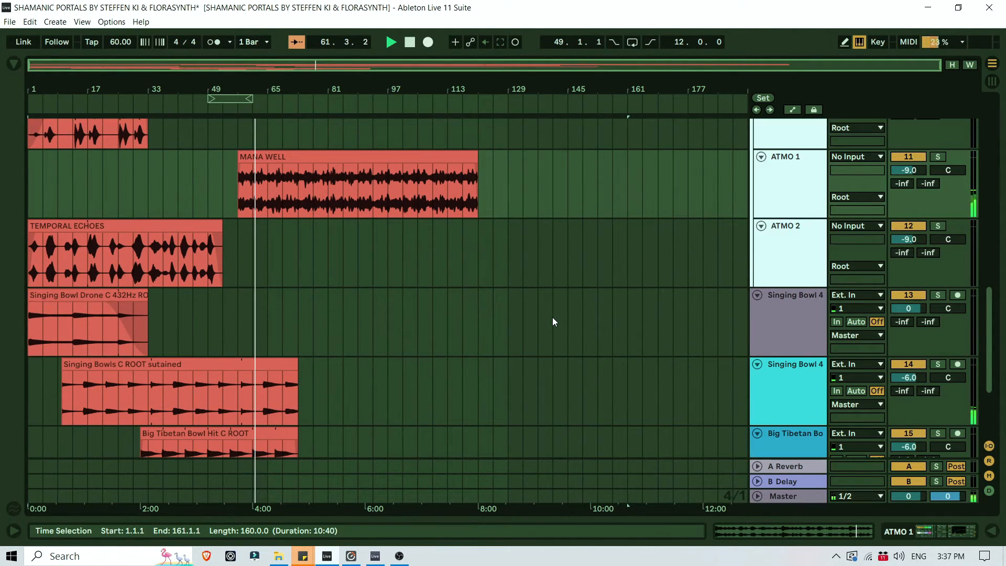
{"action": "scroll", "coordinate": [519, 322], "scroll_direction": "down", "scroll_amount": 2}
{"action": "scroll", "coordinate": [490, 326], "scroll_direction": "up", "scroll_amount": 2}
{"action": "scroll", "coordinate": [400, 342], "scroll_direction": "down", "scroll_amount": 1}
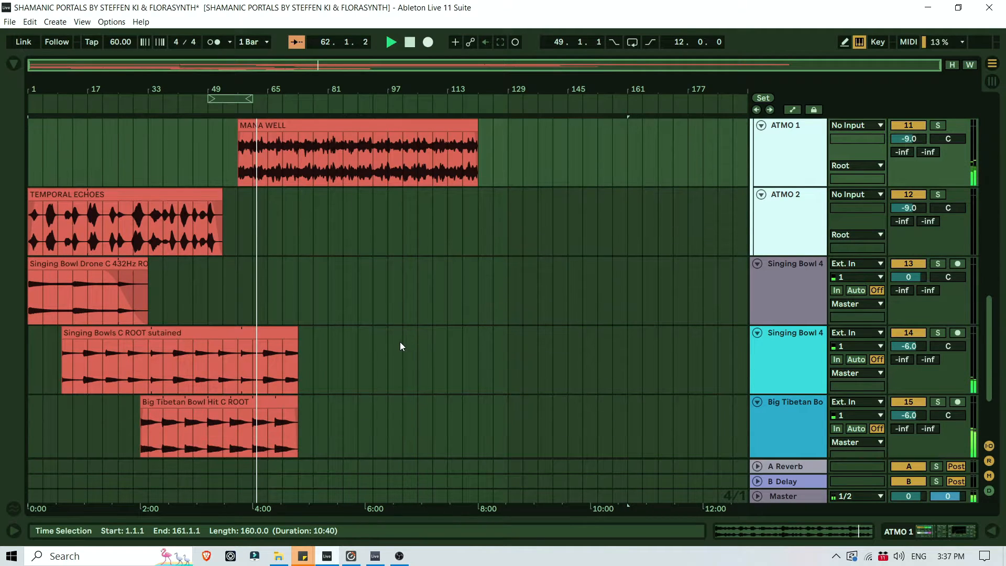
{"action": "left_click_drag", "start_coordinate": [231, 98], "coordinate": [296, 100]}
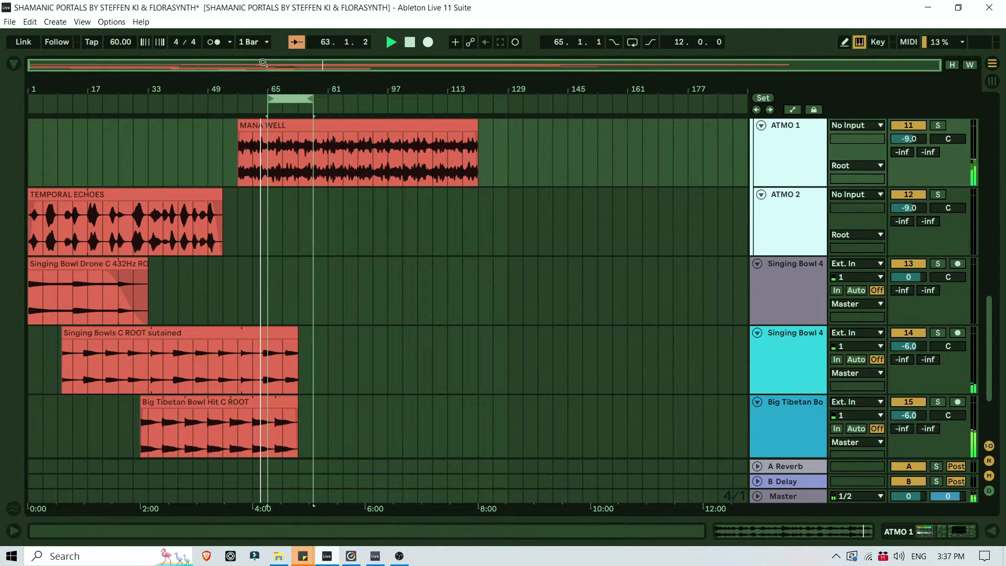
{"action": "left_click_drag", "start_coordinate": [264, 66], "coordinate": [293, 103]}
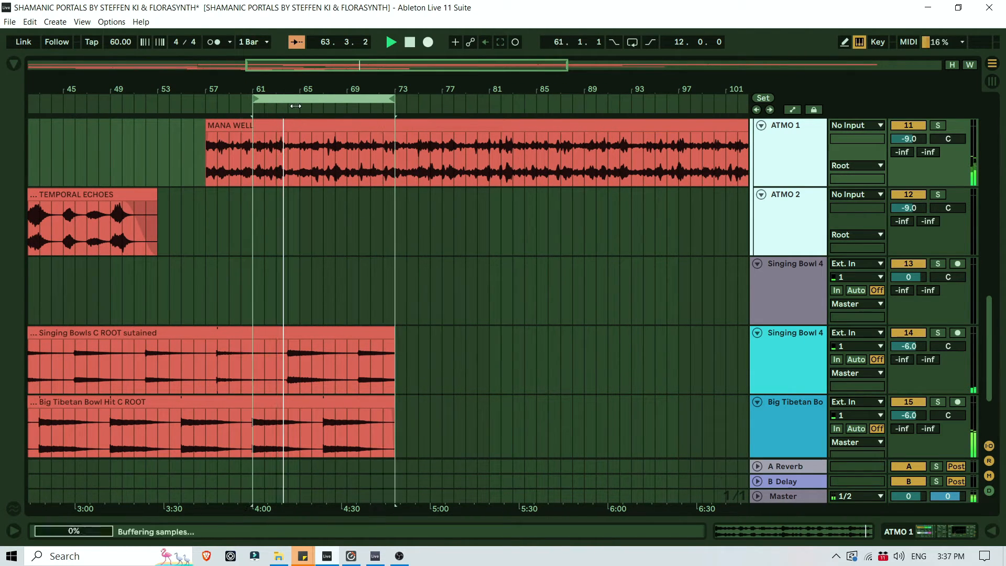
Audition the C Root low session clip on the Crystal Bowl Rack track and copy it.
{"action": "key", "text": "Tab"}
{"action": "left_click", "coordinate": [253, 85]}
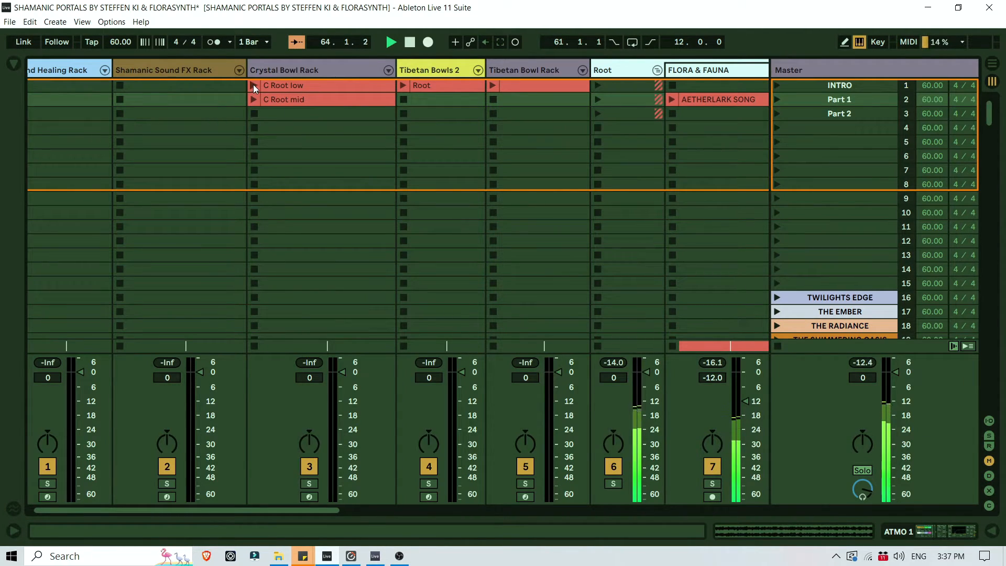
{"action": "right_click", "coordinate": [319, 84]}
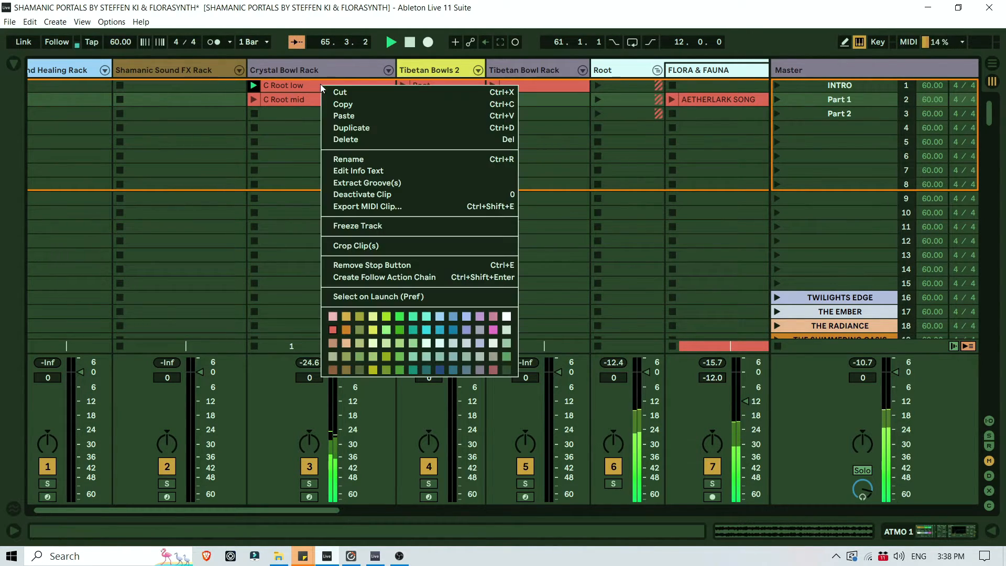
{"action": "left_click", "coordinate": [338, 99]}
Paste C Root low into the arrangement on the Crystal Bowl Rack track at bar 64 and return the track to arrangement playback.
{"action": "key", "text": "Tab"}
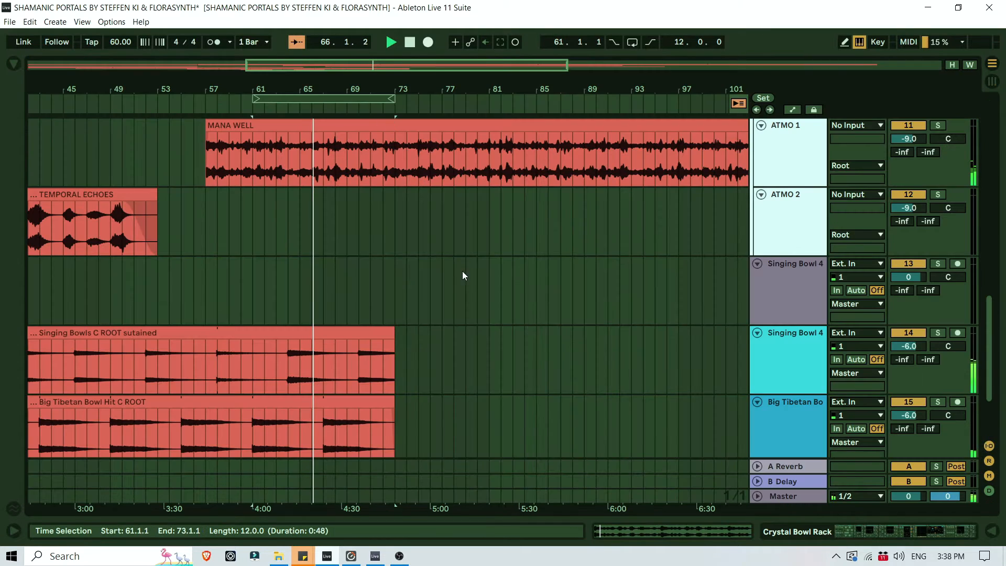
{"action": "key", "text": "Tab"}
{"action": "key", "text": "Tab"}
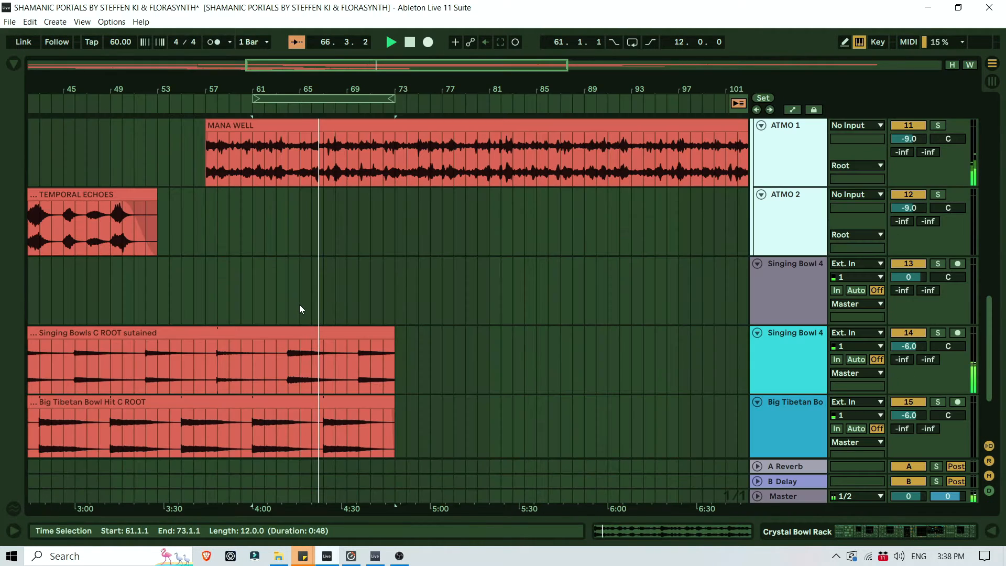
{"action": "scroll", "coordinate": [300, 307], "scroll_direction": "up", "scroll_amount": 2}
{"action": "scroll", "coordinate": [300, 308], "scroll_direction": "up", "scroll_amount": 6}
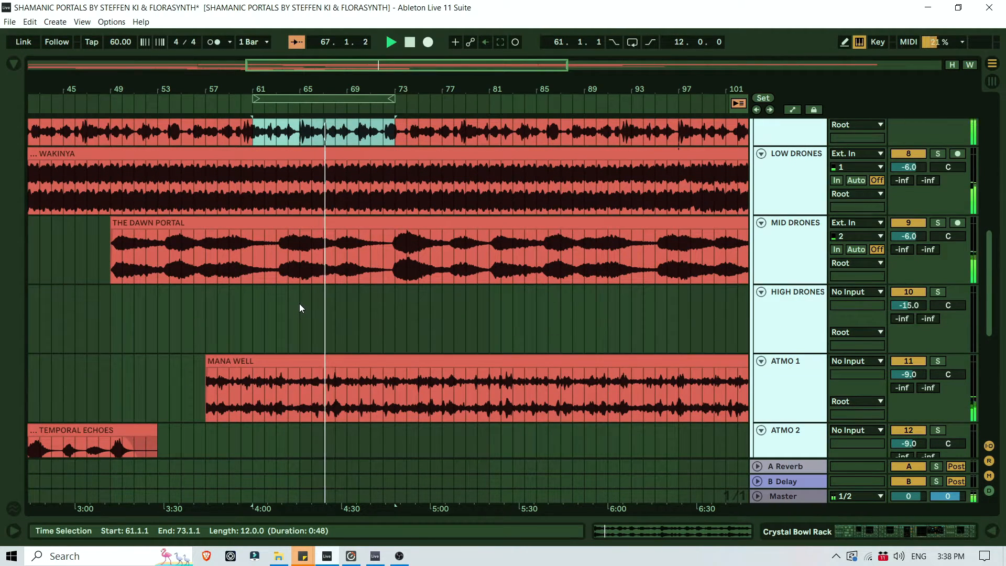
{"action": "scroll", "coordinate": [301, 307], "scroll_direction": "up", "scroll_amount": 3}
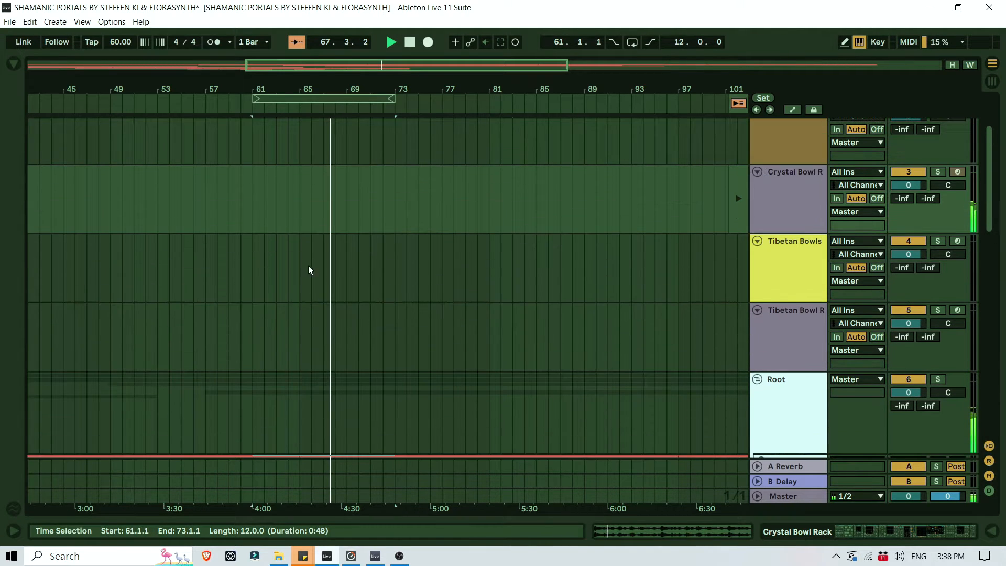
{"action": "left_click_drag", "start_coordinate": [297, 91], "coordinate": [293, 157]}
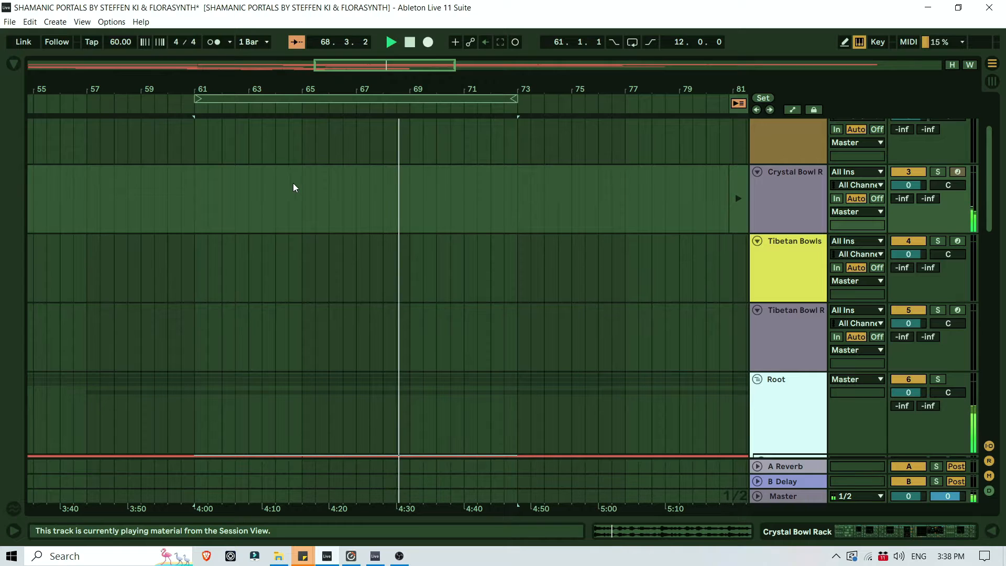
{"action": "left_click_drag", "start_coordinate": [281, 89], "coordinate": [280, 125]}
{"action": "left_click", "coordinate": [273, 181]}
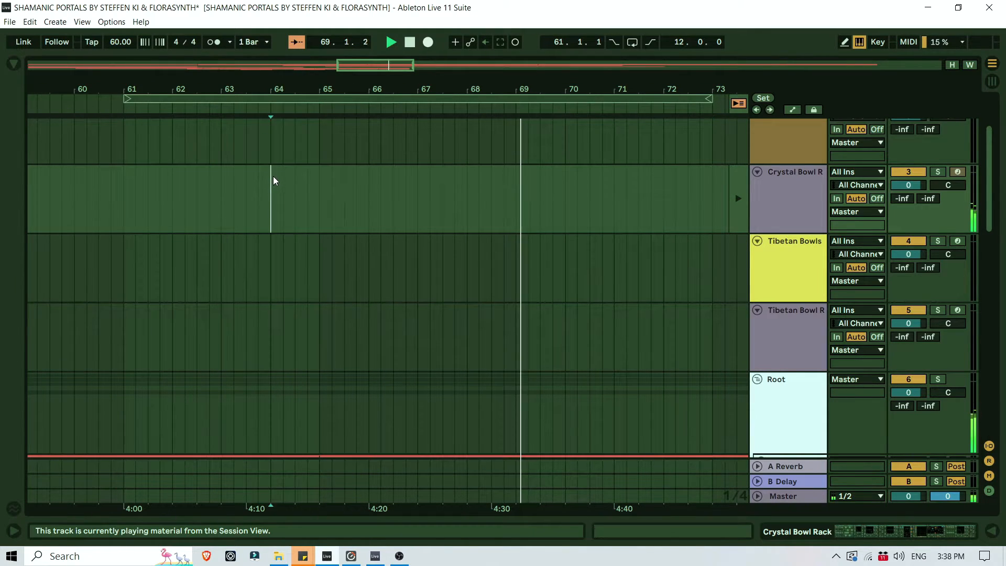
{"action": "key", "text": "ctrl+v"}
{"action": "left_click", "coordinate": [738, 103]}
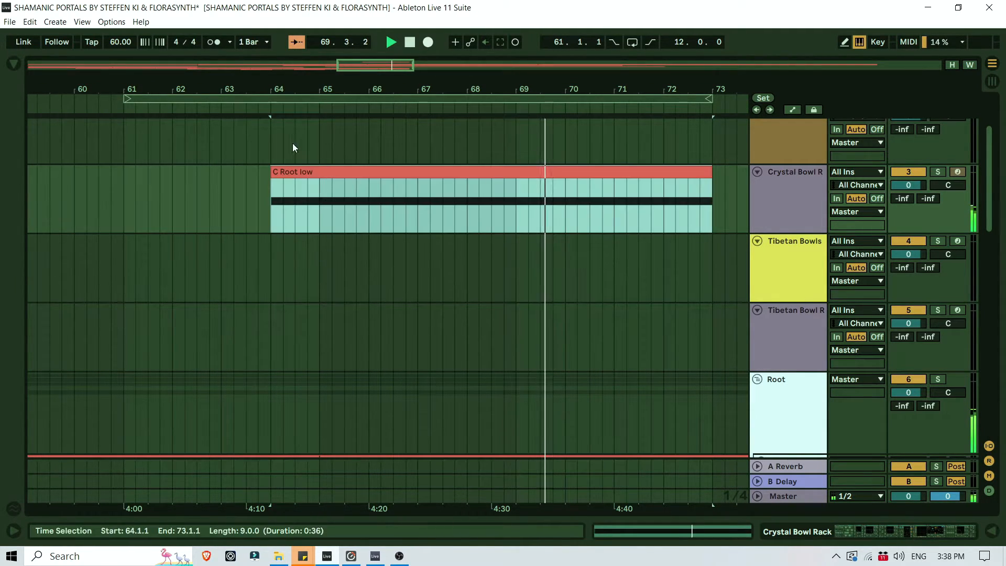
Play the arrangement from about bar 63 and move the 12-bar loop region to start at bar 73.
{"action": "left_click_drag", "start_coordinate": [311, 83], "coordinate": [311, 47]}
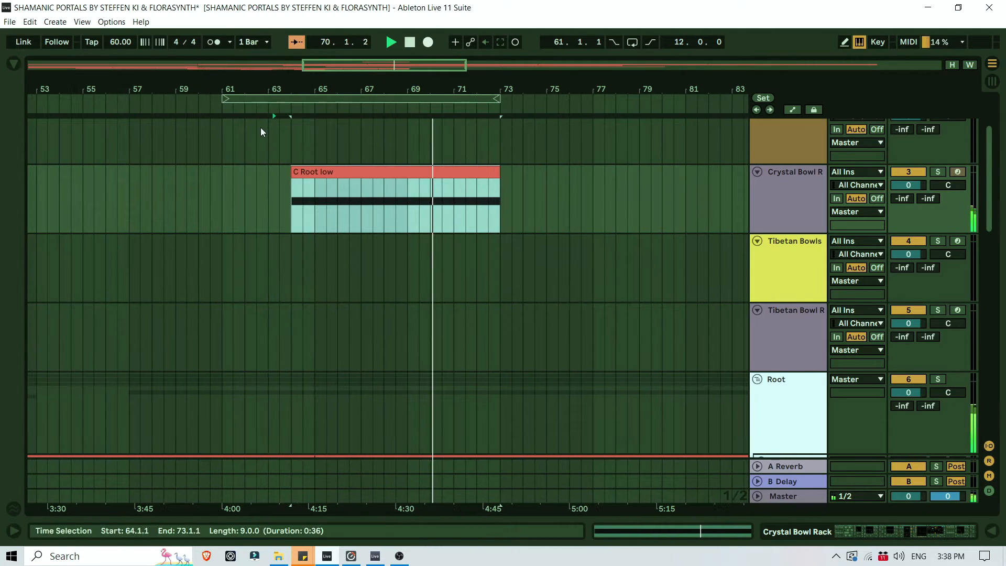
{"action": "left_click", "coordinate": [269, 112]}
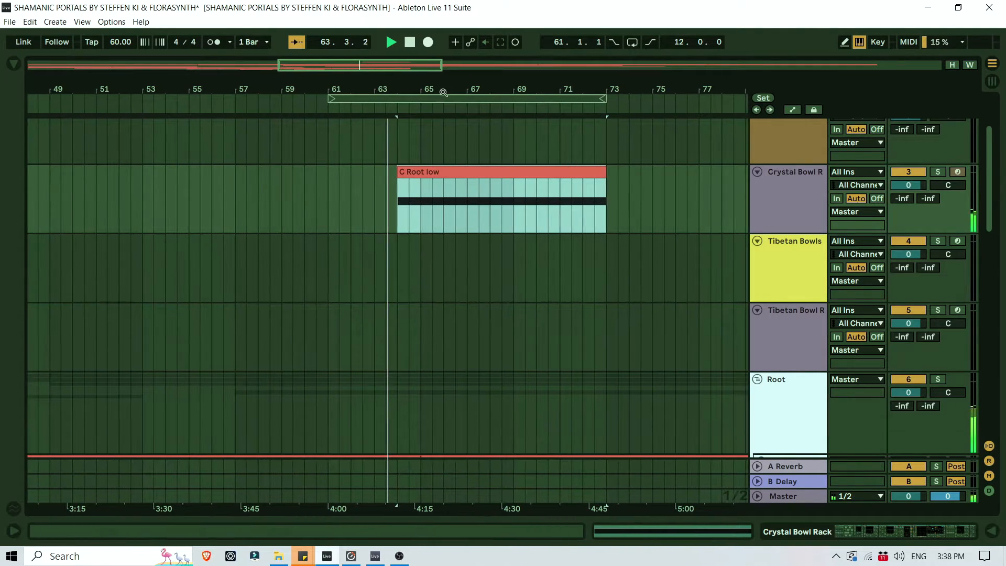
{"action": "left_click_drag", "start_coordinate": [447, 91], "coordinate": [448, 53]}
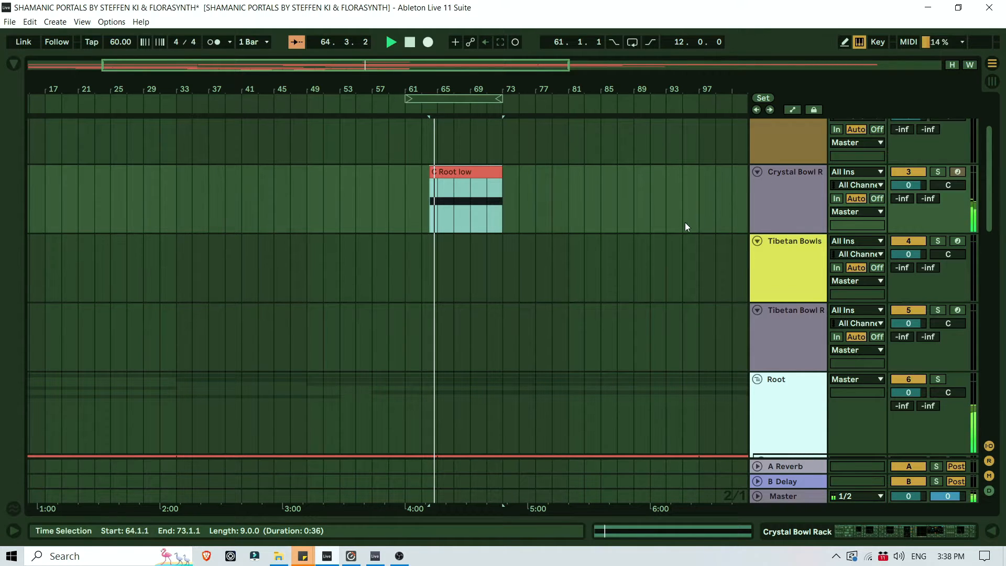
{"action": "scroll", "coordinate": [681, 216], "scroll_direction": "down", "scroll_amount": 5}
{"action": "scroll", "coordinate": [680, 216], "scroll_direction": "up", "scroll_amount": 4}
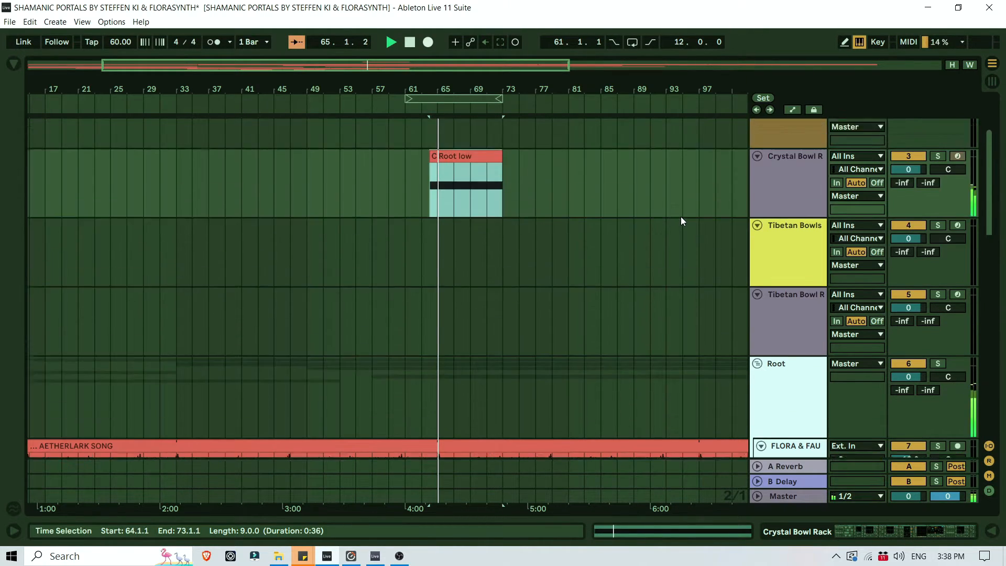
{"action": "scroll", "coordinate": [681, 216], "scroll_direction": "up", "scroll_amount": 2}
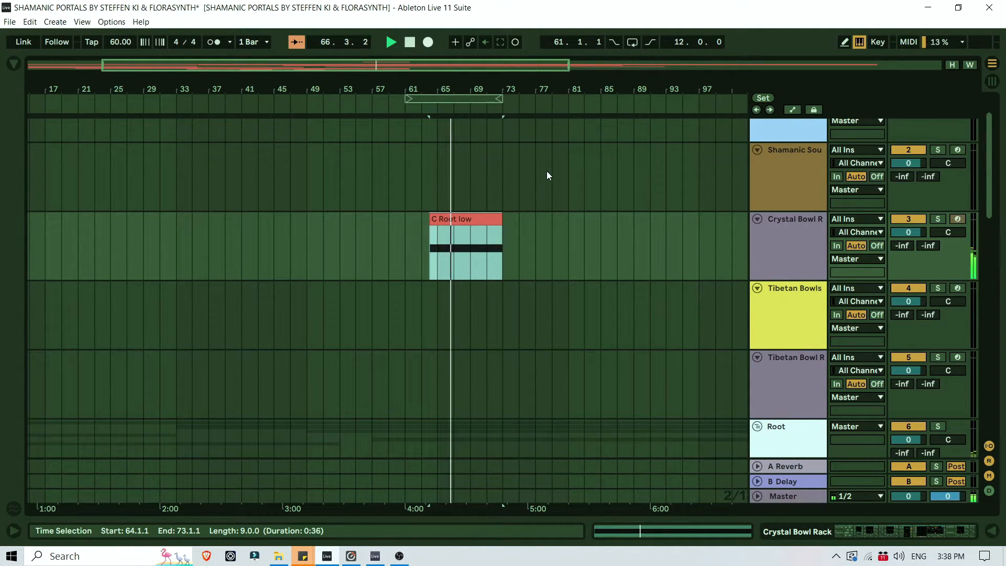
{"action": "left_click_drag", "start_coordinate": [455, 99], "coordinate": [534, 99]}
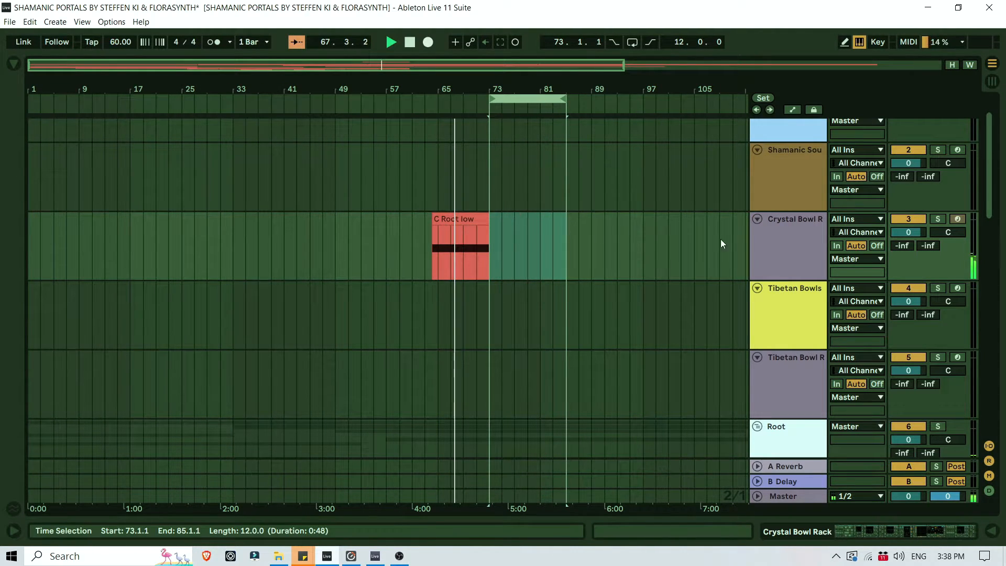
Copy the C Root mid session clip and paste it into the arrangement on the Crystal Bowl Rack track at bar 73.
{"action": "left_click_drag", "start_coordinate": [990, 176], "coordinate": [998, 83]}
{"action": "left_click", "coordinate": [992, 82]}
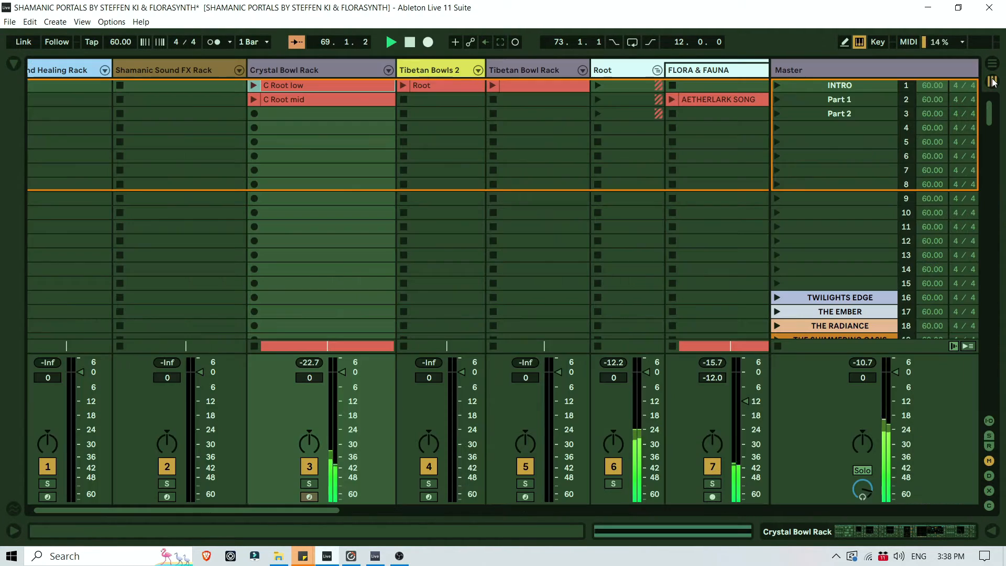
{"action": "right_click", "coordinate": [354, 100]}
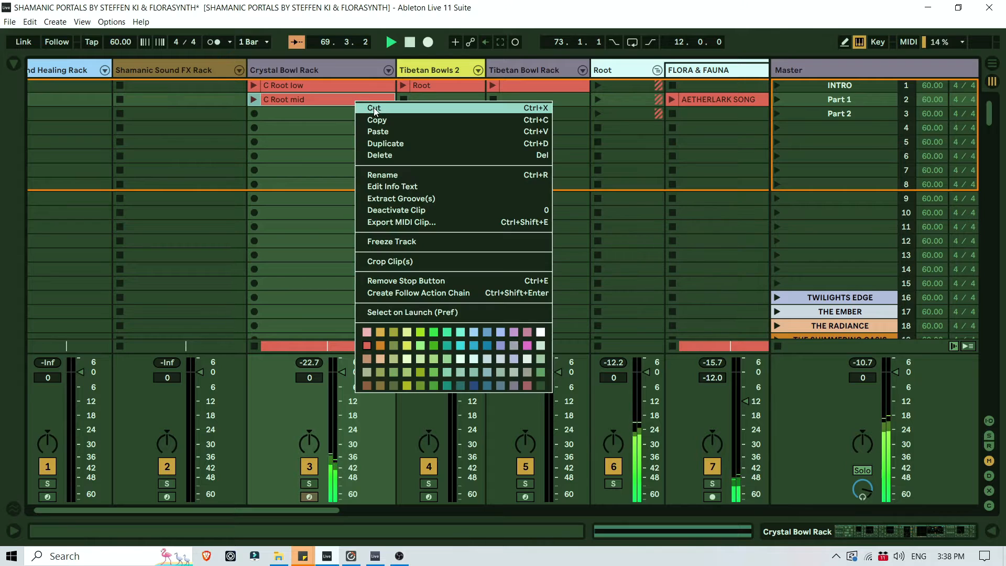
{"action": "left_click", "coordinate": [291, 227]}
{"action": "key", "text": "Tab"}
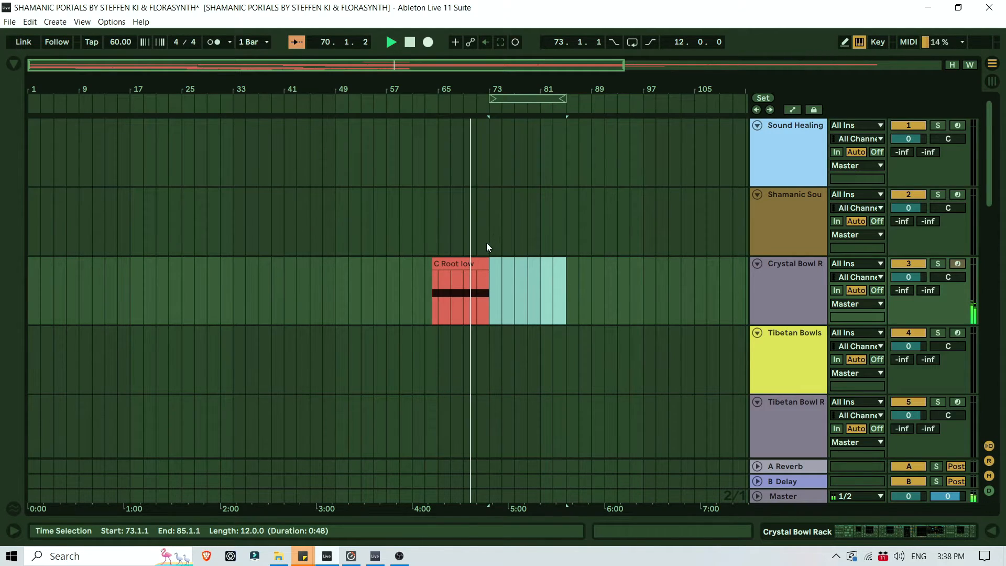
{"action": "left_click", "coordinate": [494, 263]}
{"action": "key", "text": "ctrl+v"}
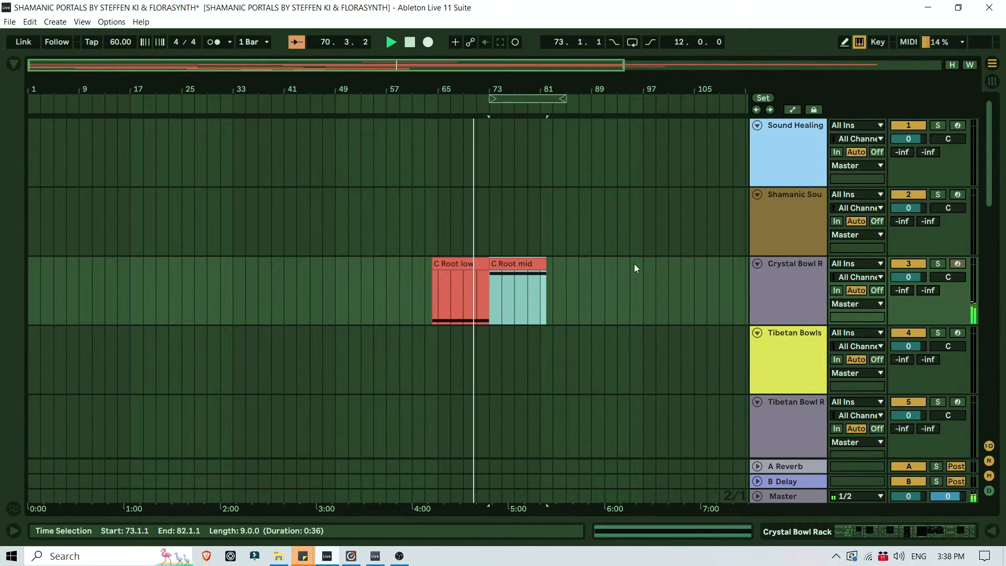
Copy the TEMPLE OF CONTEMPLATION session clip and paste it into the arrangement on the HIGH DRONES track at bar 73.
{"action": "key", "text": "Tab"}
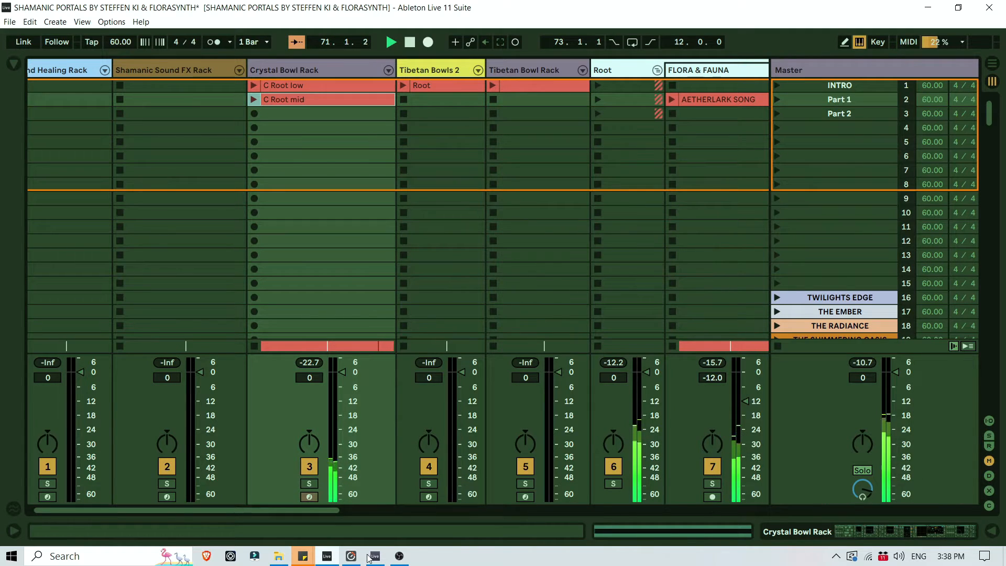
{"action": "left_click_drag", "start_coordinate": [313, 507], "coordinate": [524, 520]}
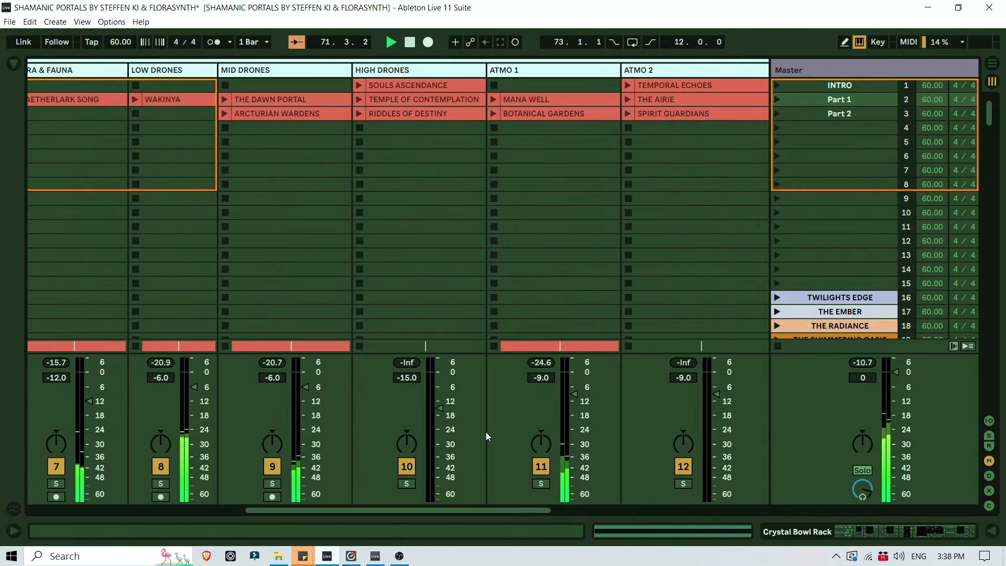
{"action": "right_click", "coordinate": [445, 102]}
{"action": "left_click", "coordinate": [464, 124]}
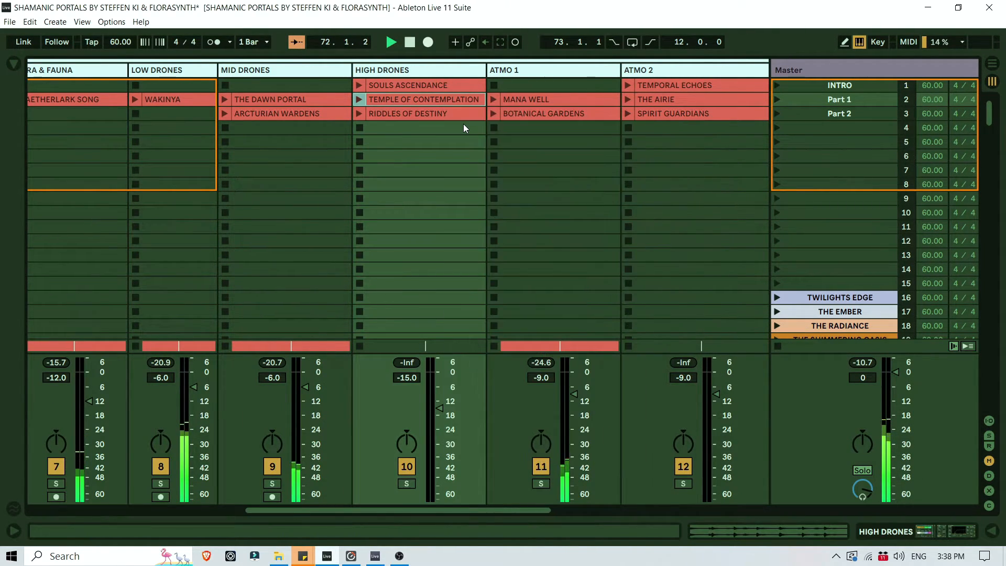
{"action": "key", "text": "Tab"}
{"action": "scroll", "coordinate": [551, 329], "scroll_direction": "down", "scroll_amount": 6}
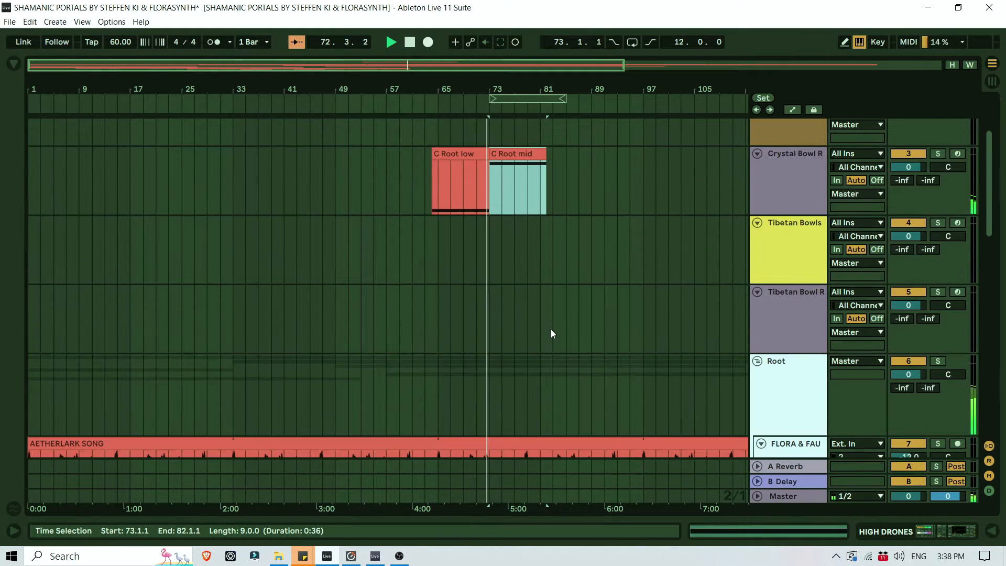
{"action": "scroll", "coordinate": [552, 328], "scroll_direction": "down", "scroll_amount": 2}
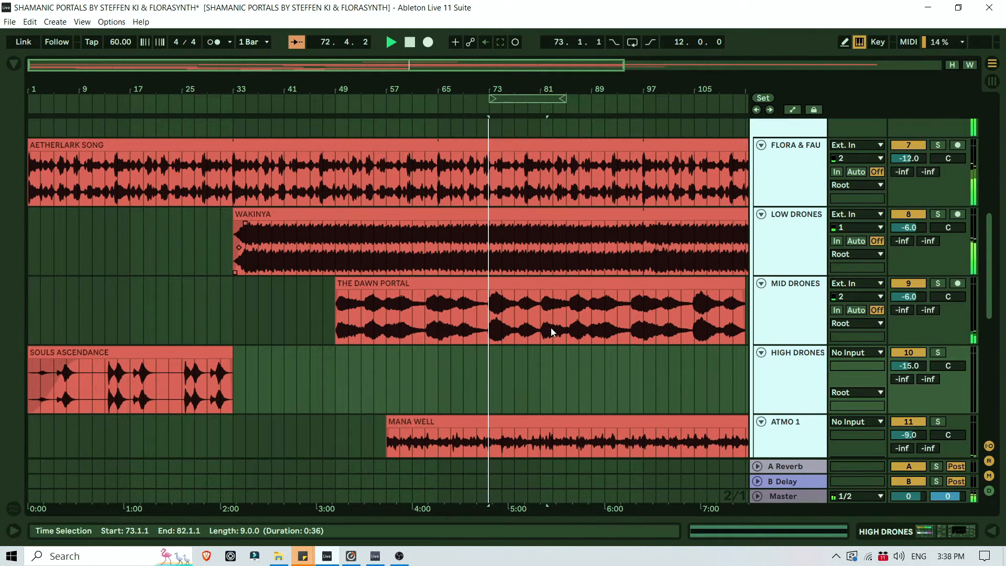
{"action": "left_click", "coordinate": [493, 357]}
{"action": "key", "text": "ctrl+v"}
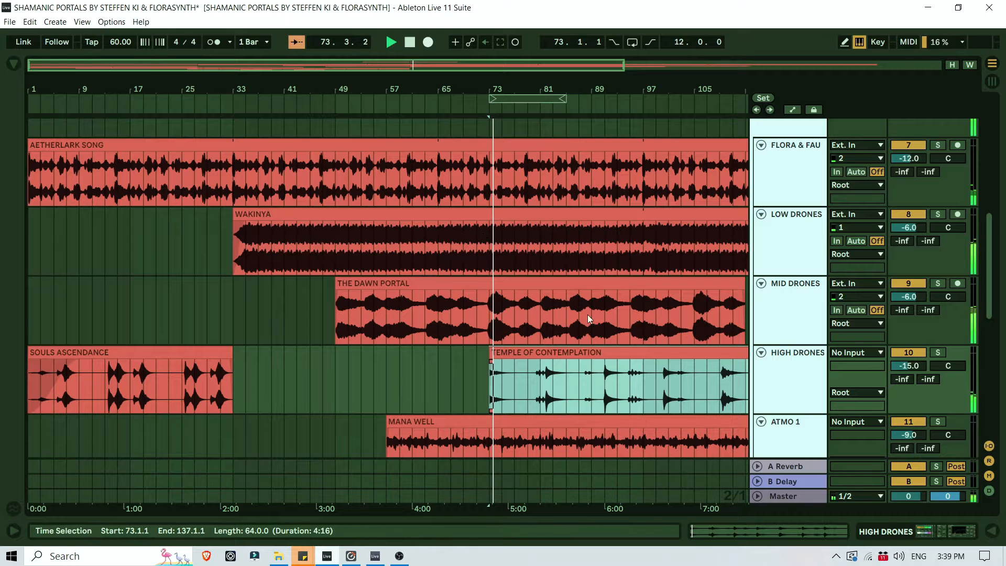
Extend the Singing Bowls C ROOT sutained and Big Tibetan Bowl Hit C ROOT clips to end at bar 121.
{"action": "key", "text": "minus"}
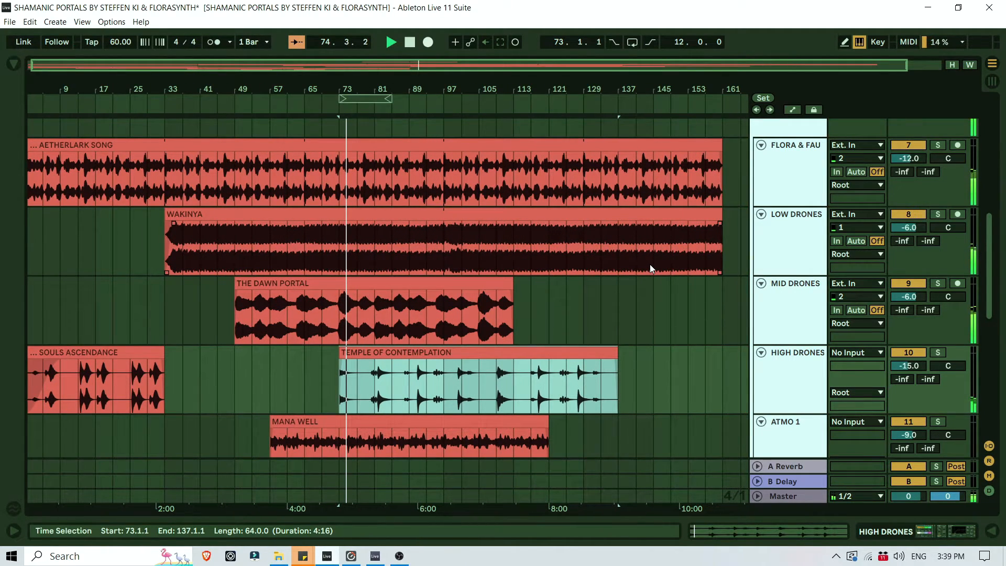
{"action": "scroll", "coordinate": [650, 264], "scroll_direction": "down", "scroll_amount": 10}
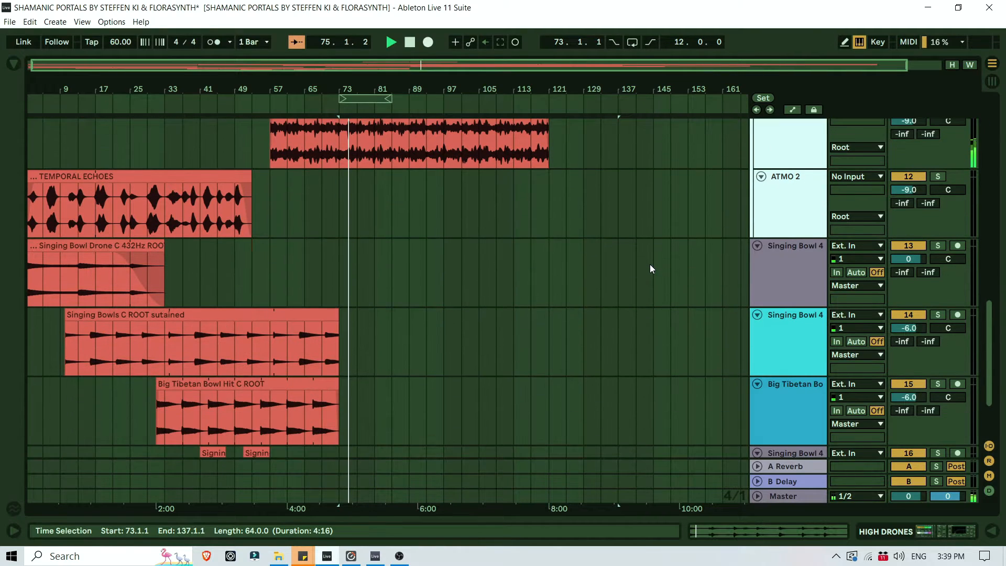
{"action": "left_click_drag", "start_coordinate": [338, 313], "coordinate": [549, 309]}
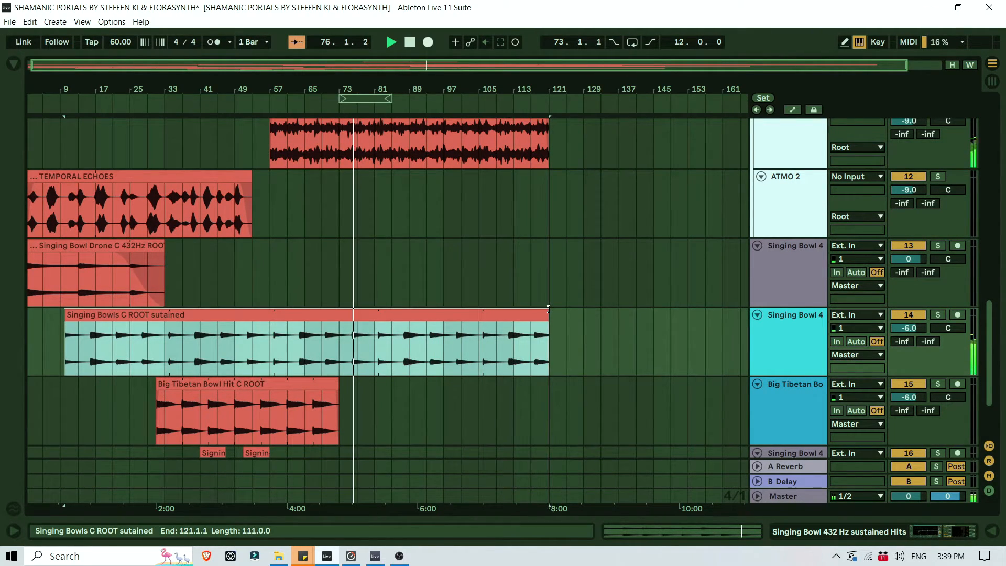
{"action": "scroll", "coordinate": [363, 335], "scroll_direction": "down", "scroll_amount": 1}
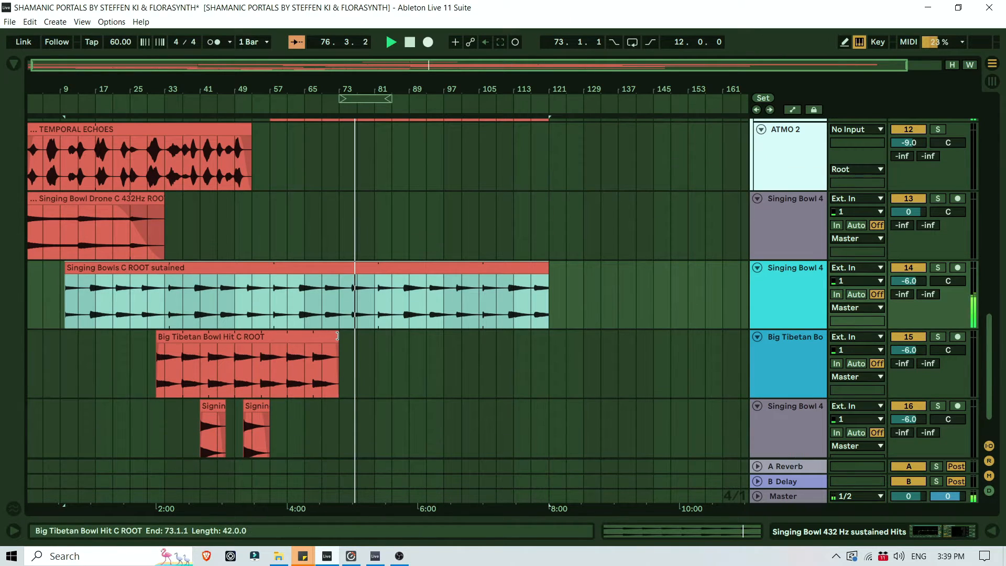
{"action": "left_click_drag", "start_coordinate": [339, 336], "coordinate": [549, 335]}
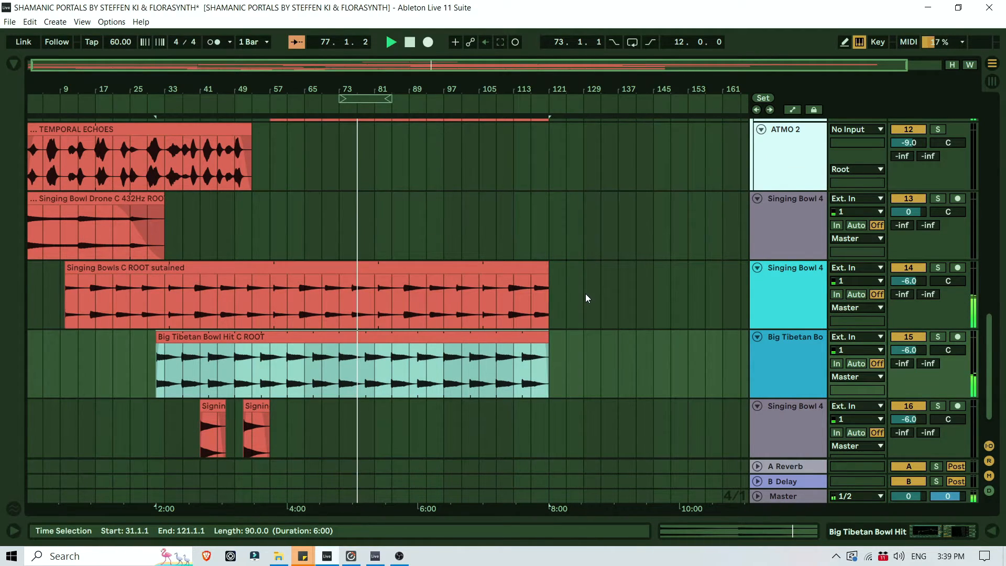
Shorten the WAKINYA clip on the LOW DRONES track to end at bar 145 and fade it out from bar 97.
{"action": "scroll", "coordinate": [585, 294], "scroll_direction": "up", "scroll_amount": 3}
{"action": "scroll", "coordinate": [602, 296], "scroll_direction": "up", "scroll_amount": 2}
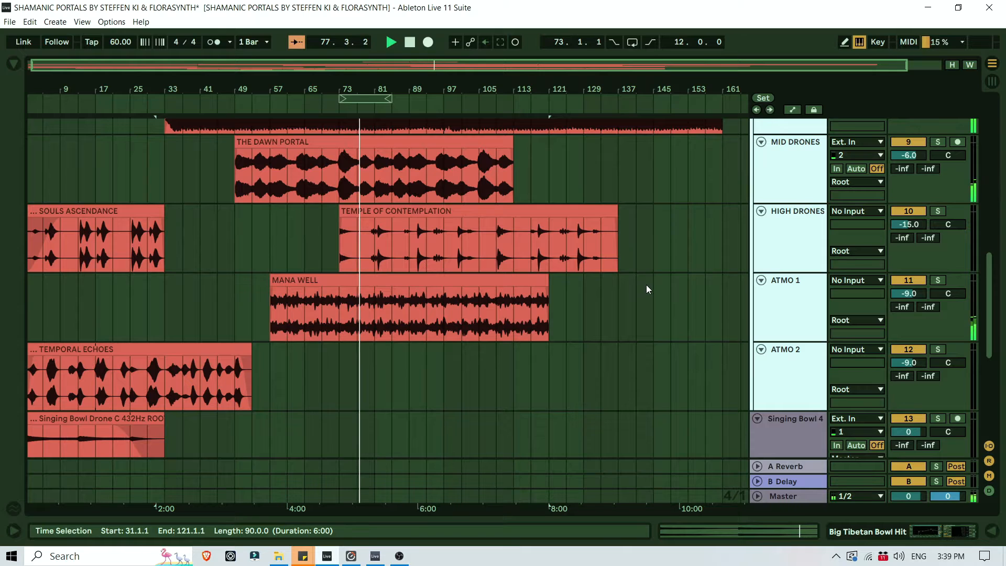
{"action": "scroll", "coordinate": [646, 285], "scroll_direction": "up", "scroll_amount": 3}
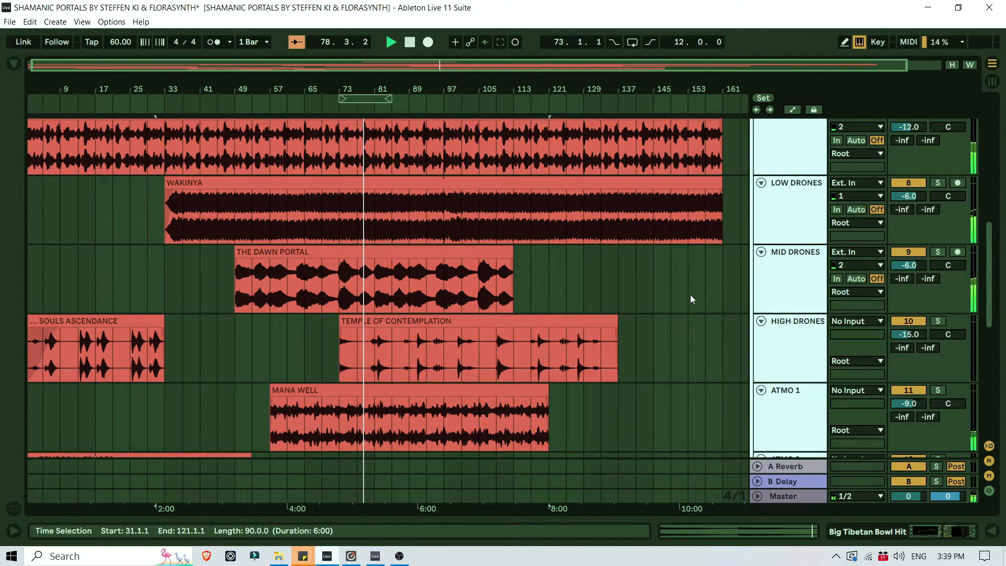
{"action": "scroll", "coordinate": [695, 297], "scroll_direction": "up", "scroll_amount": 3}
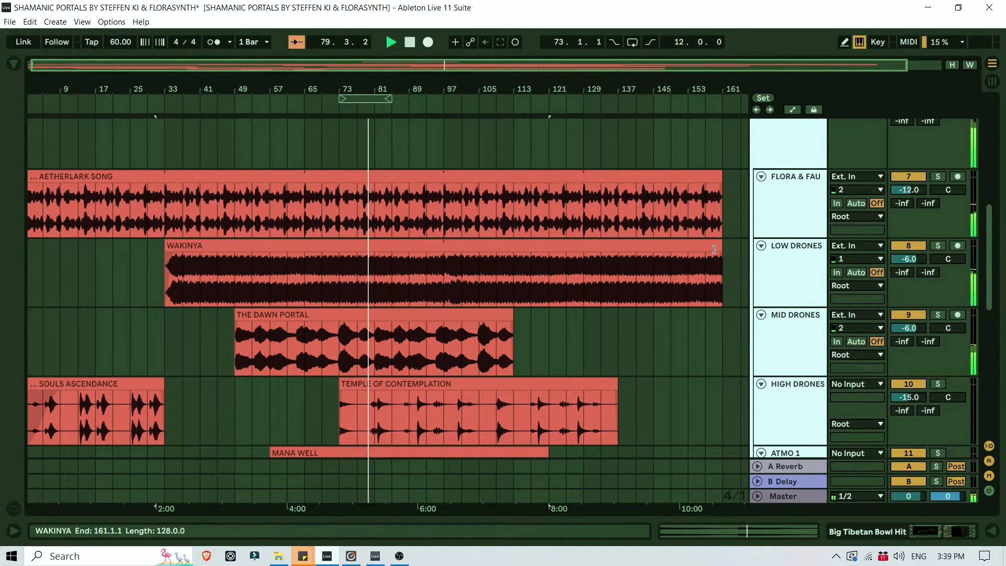
{"action": "left_click_drag", "start_coordinate": [717, 247], "coordinate": [439, 270]}
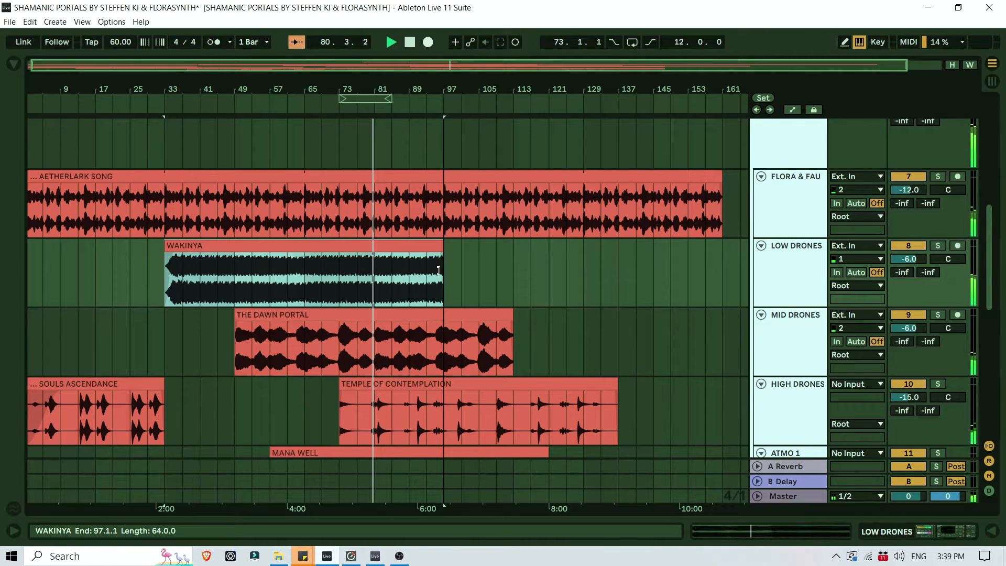
{"action": "left_click_drag", "start_coordinate": [446, 270], "coordinate": [443, 231]}
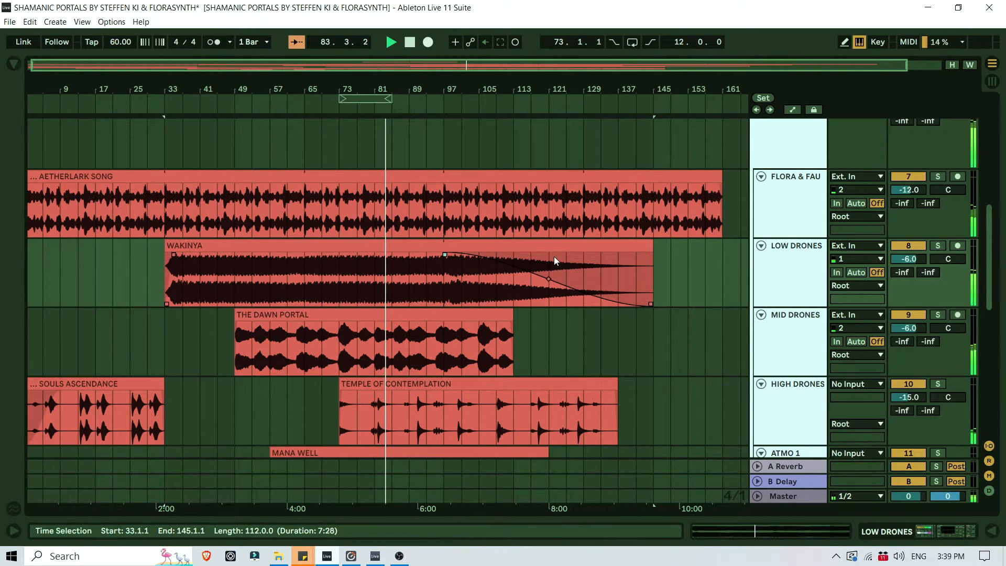
Copy the Singing Bowl Drone C 432Hz ROOT clip to bar 129 on its own track.
{"action": "scroll", "coordinate": [617, 319], "scroll_direction": "down", "scroll_amount": 2}
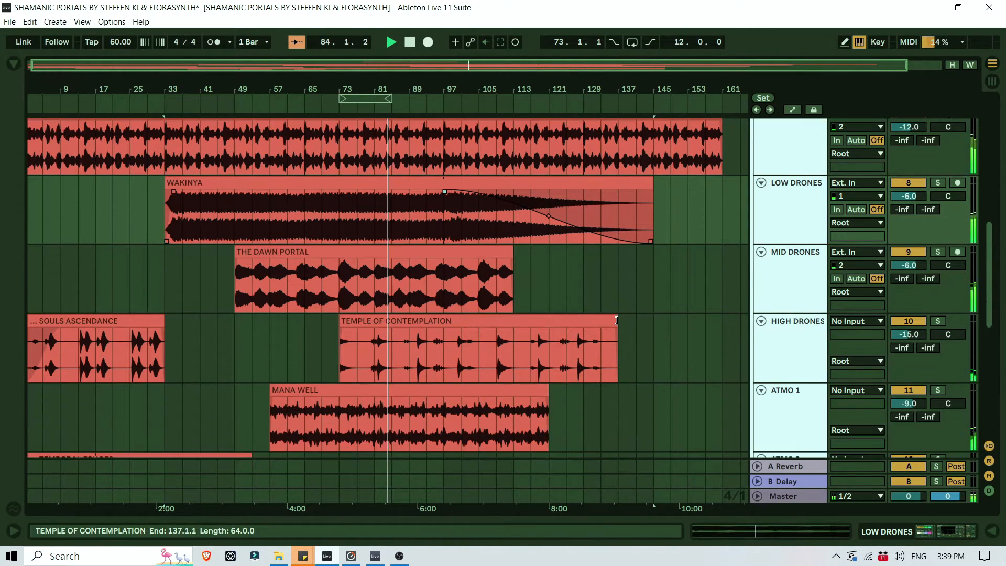
{"action": "scroll", "coordinate": [617, 319], "scroll_direction": "down", "scroll_amount": 3}
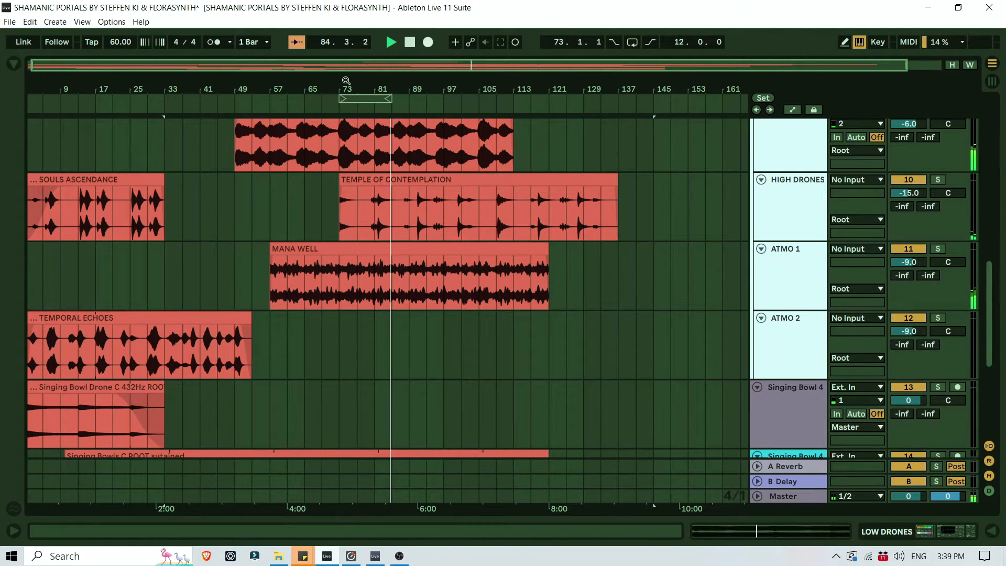
{"action": "left_click_drag", "start_coordinate": [345, 80], "coordinate": [346, 60]}
{"action": "left_click", "coordinate": [81, 388]}
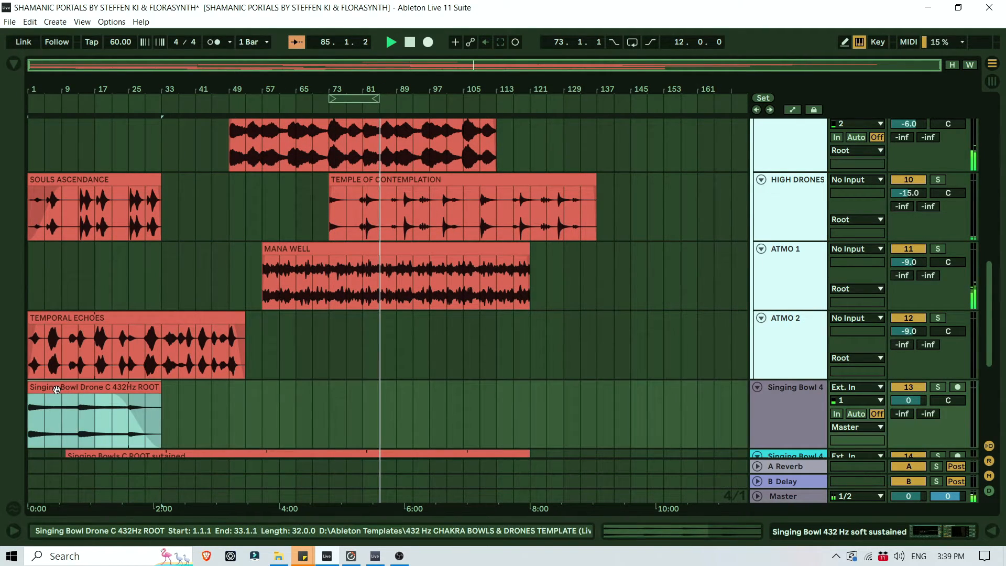
{"action": "left_click_drag", "start_coordinate": [57, 389], "coordinate": [585, 389]}
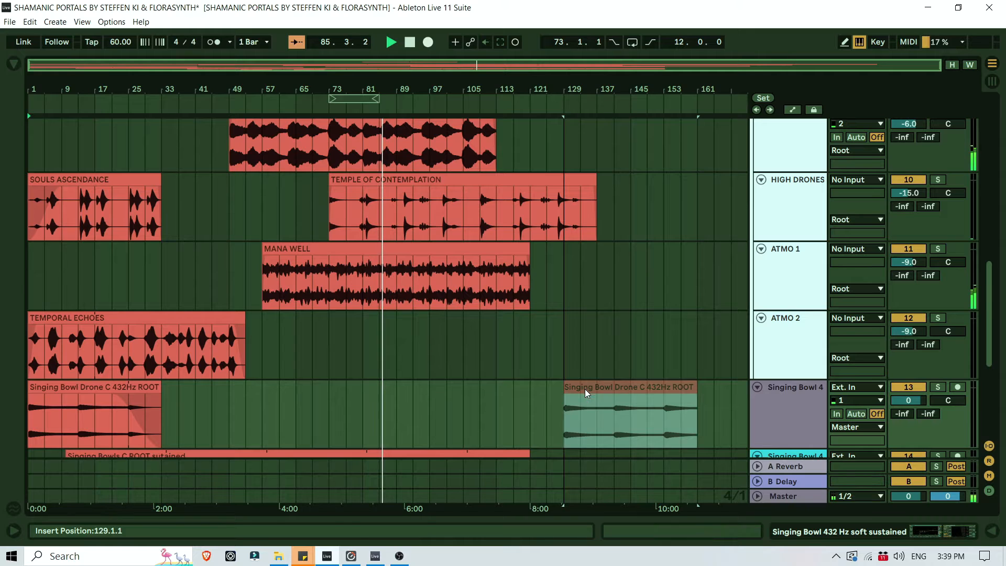
{"action": "scroll", "coordinate": [590, 383], "scroll_direction": "up", "scroll_amount": 3}
{"action": "scroll", "coordinate": [590, 383], "scroll_direction": "down", "scroll_amount": 3}
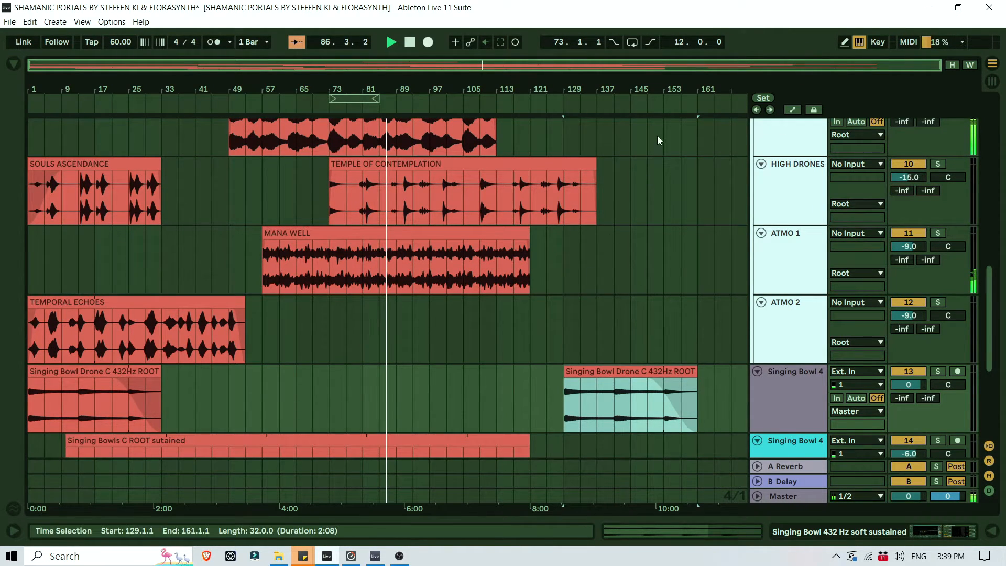
Extend the copied Singing Bowl Drone C 432Hz ROOT clip to end at bar 181.
{"action": "key", "text": "z"}
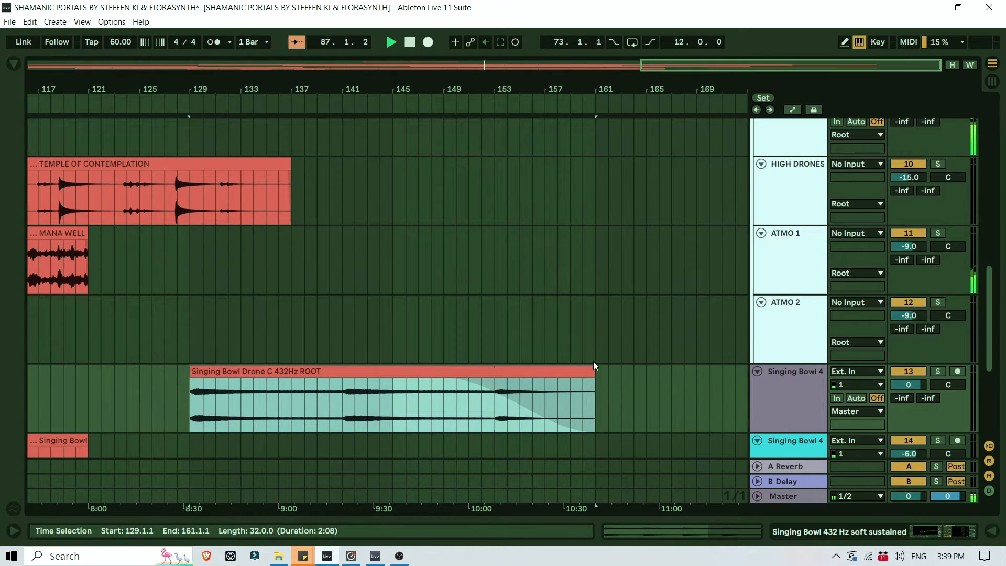
{"action": "left_click_drag", "start_coordinate": [595, 365], "coordinate": [748, 366]}
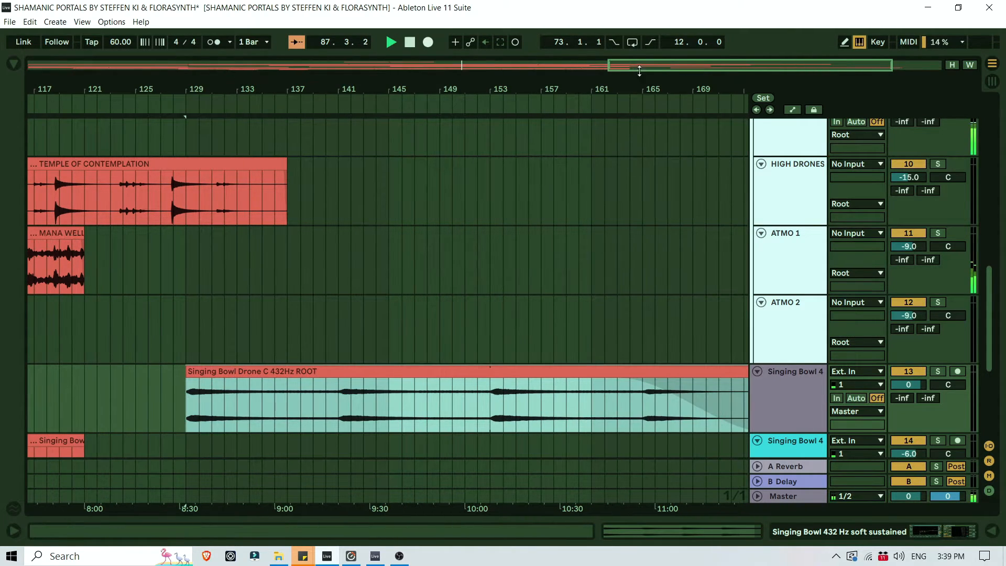
{"action": "left_click_drag", "start_coordinate": [639, 71], "coordinate": [626, 58]}
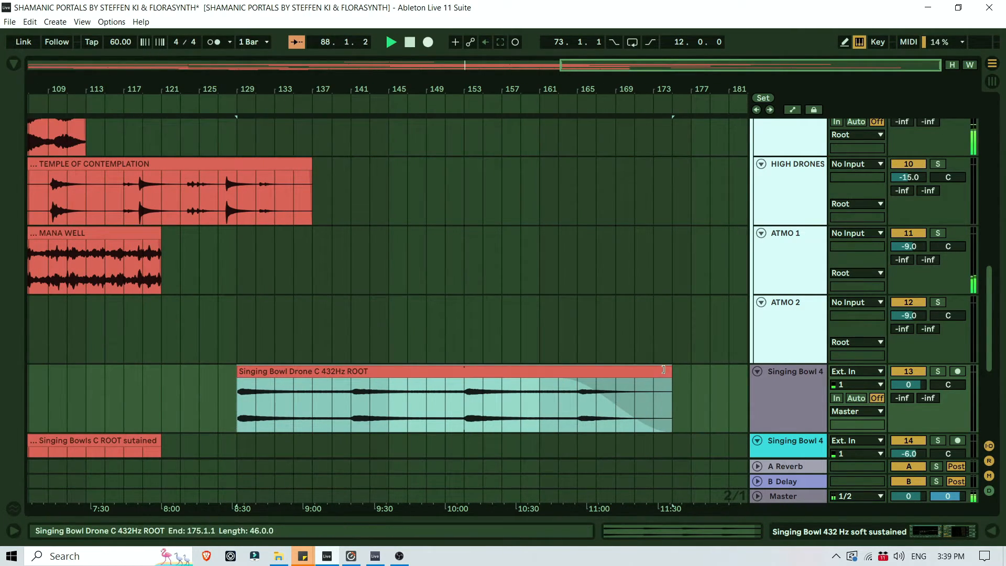
{"action": "left_click_drag", "start_coordinate": [663, 370], "coordinate": [748, 374]}
{"action": "left_click_drag", "start_coordinate": [626, 66], "coordinate": [599, 54]}
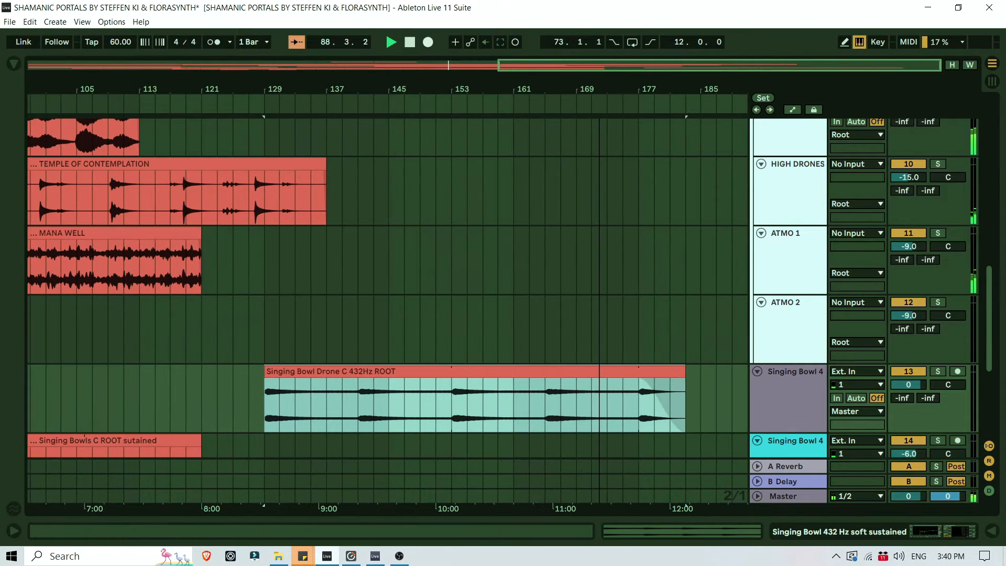
{"action": "left_click_drag", "start_coordinate": [680, 374], "coordinate": [671, 373]}
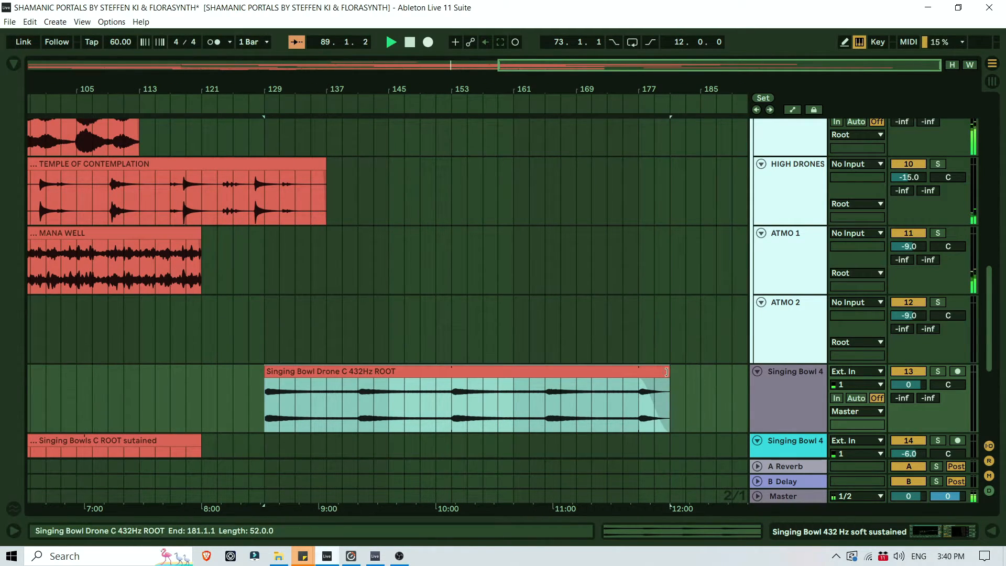
Try to shorten the MANA WELL clip on the ATMO 1 track to end at bar 117.
{"action": "scroll", "coordinate": [503, 265], "scroll_direction": "up", "scroll_amount": 10}
{"action": "left_click_drag", "start_coordinate": [303, 90], "coordinate": [541, 60]}
{"action": "scroll", "coordinate": [501, 261], "scroll_direction": "down", "scroll_amount": 5}
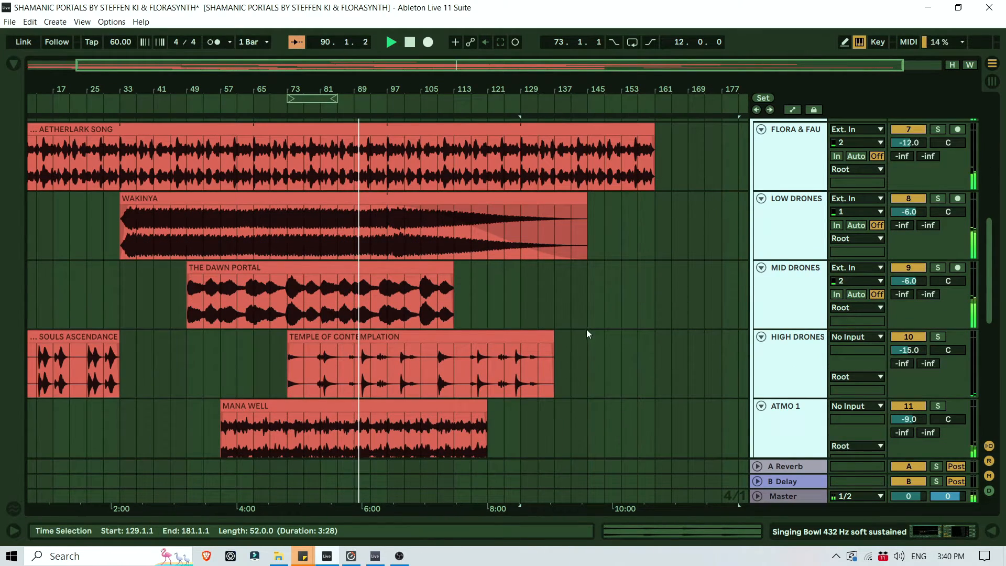
{"action": "scroll", "coordinate": [587, 329], "scroll_direction": "down", "scroll_amount": 4}
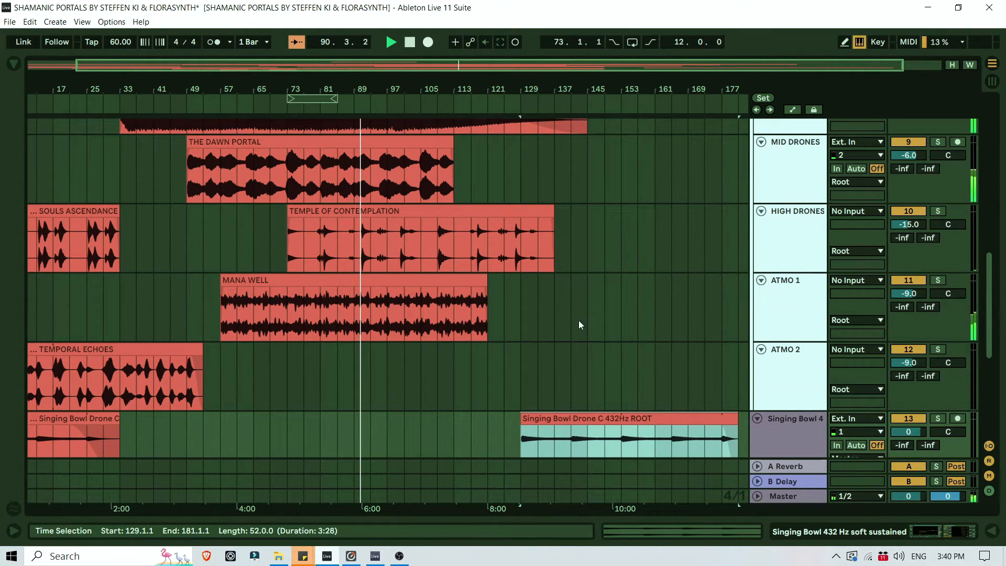
{"action": "left_click", "coordinate": [486, 295]}
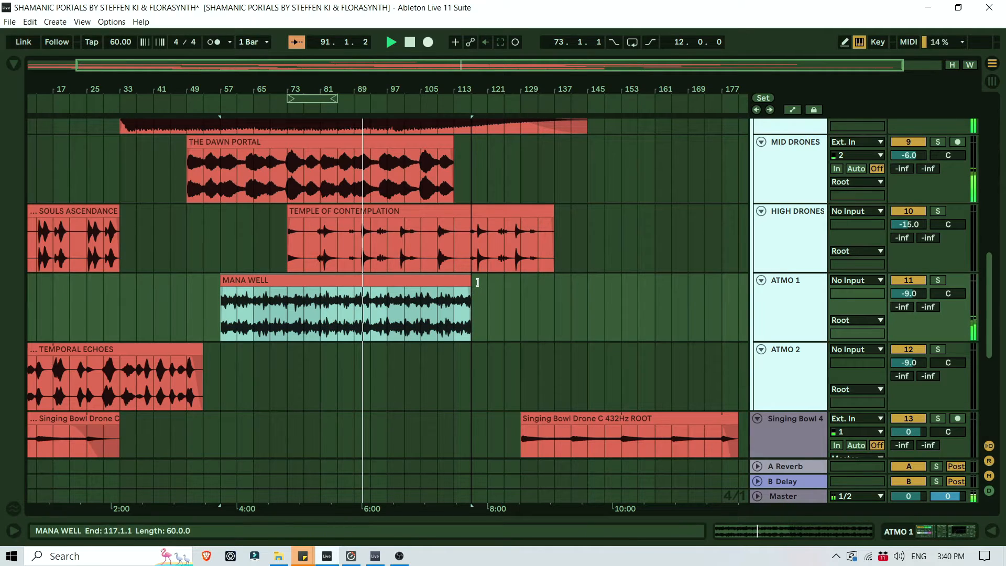
Solo the ATMO 1 track, play it and try out the Hi Cut Filter macro of its Shamanic Portals FX rack.
{"action": "left_click", "coordinate": [780, 291]}
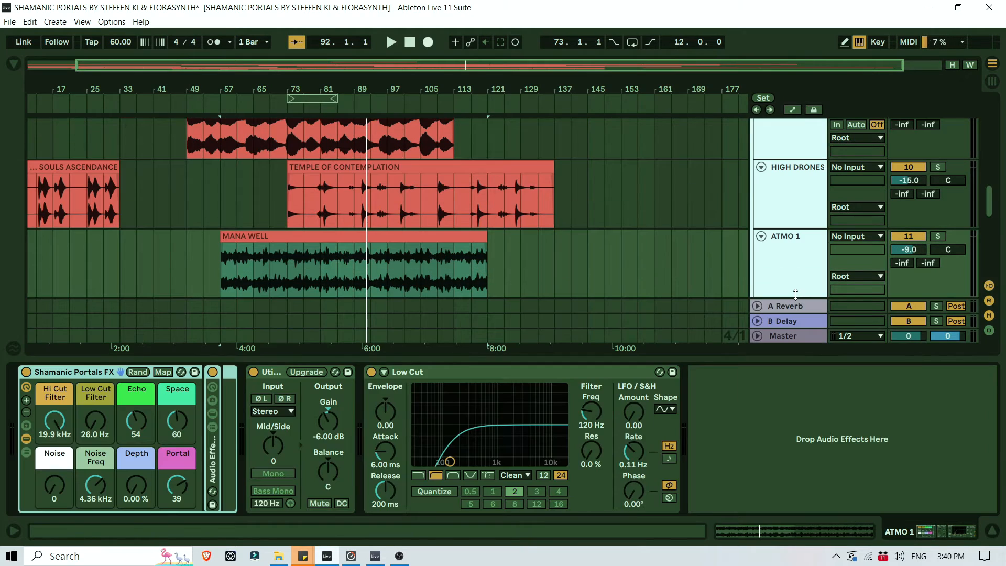
{"action": "double_click", "coordinate": [796, 294]}
{"action": "left_click", "coordinate": [937, 237]}
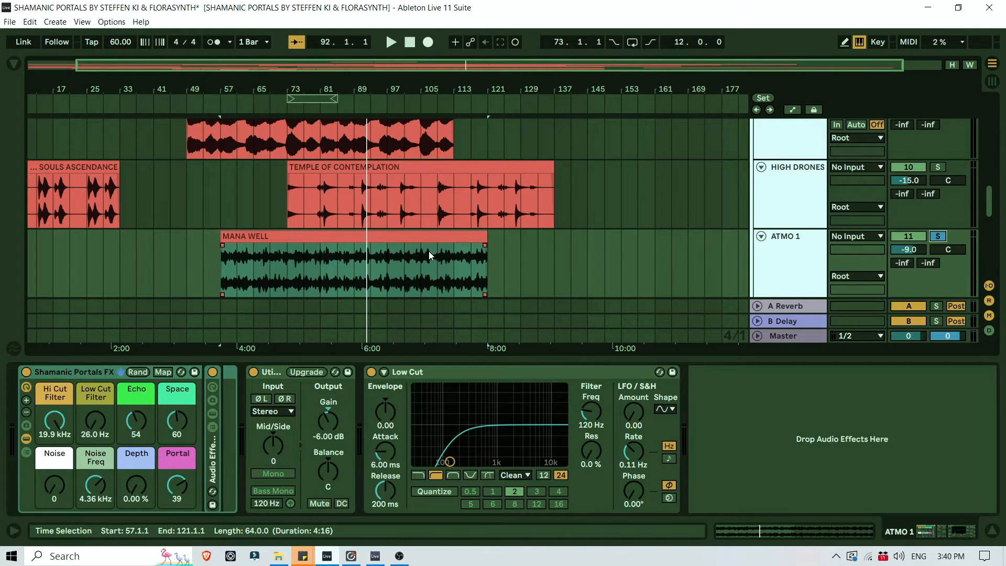
{"action": "key", "text": "space"}
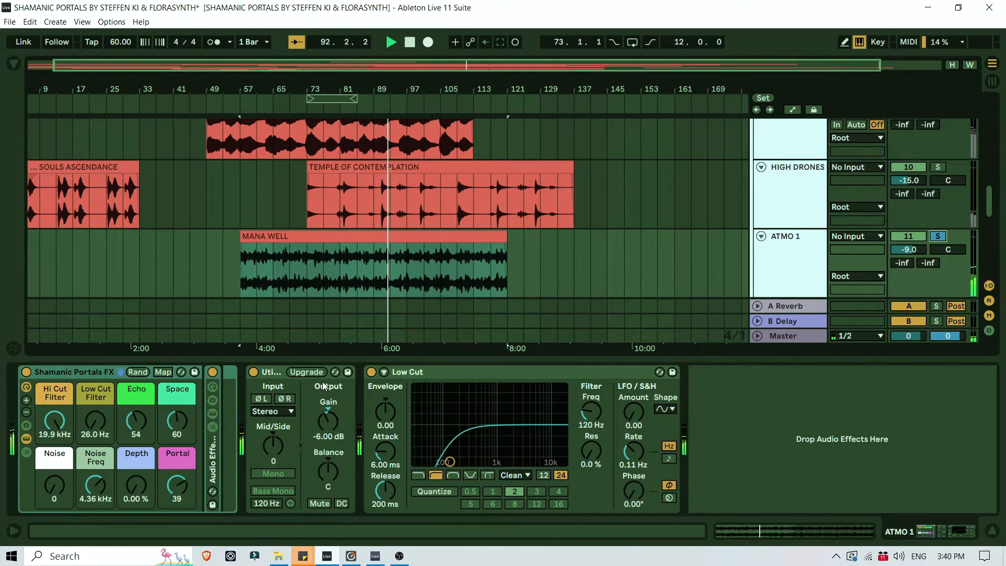
{"action": "left_click", "coordinate": [54, 418]}
{"action": "mouse_move", "coordinate": [55, 420]}
{"action": "left_mouse_down"}
{"action": "mouse_move", "coordinate": [55, 447]}
{"action": "mouse_move", "coordinate": [54, 431]}
{"action": "left_mouse_up"}
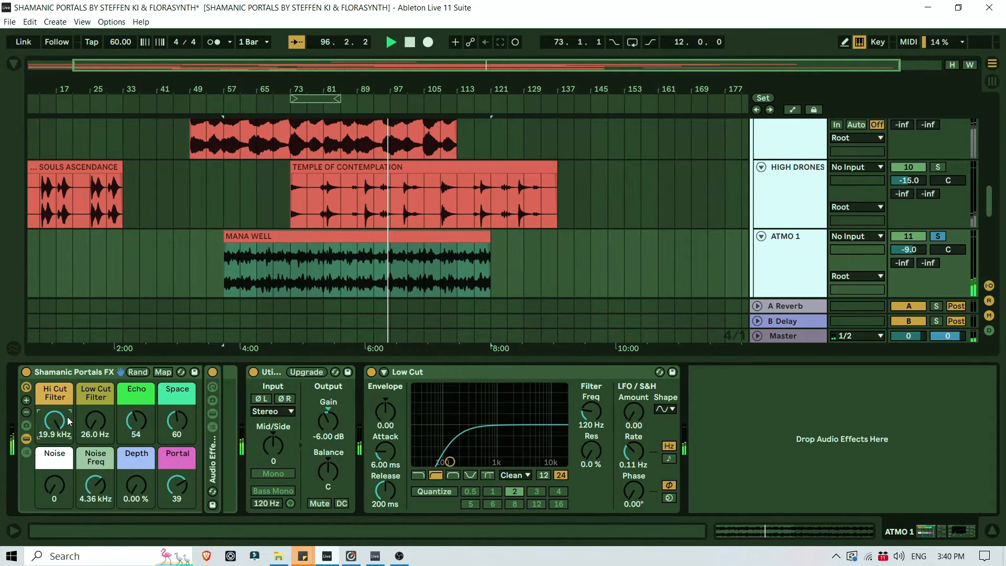
Turn on automation mode and bring up the ATMO 1 track's Hi Cut Filter envelope together with its device chain.
{"action": "left_click", "coordinate": [985, 531]}
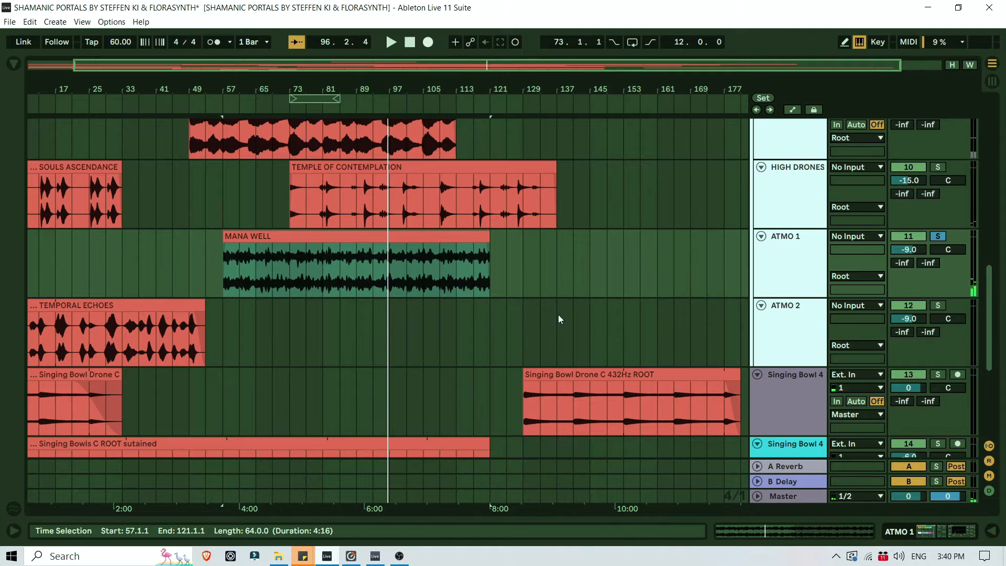
{"action": "left_click", "coordinate": [793, 111]}
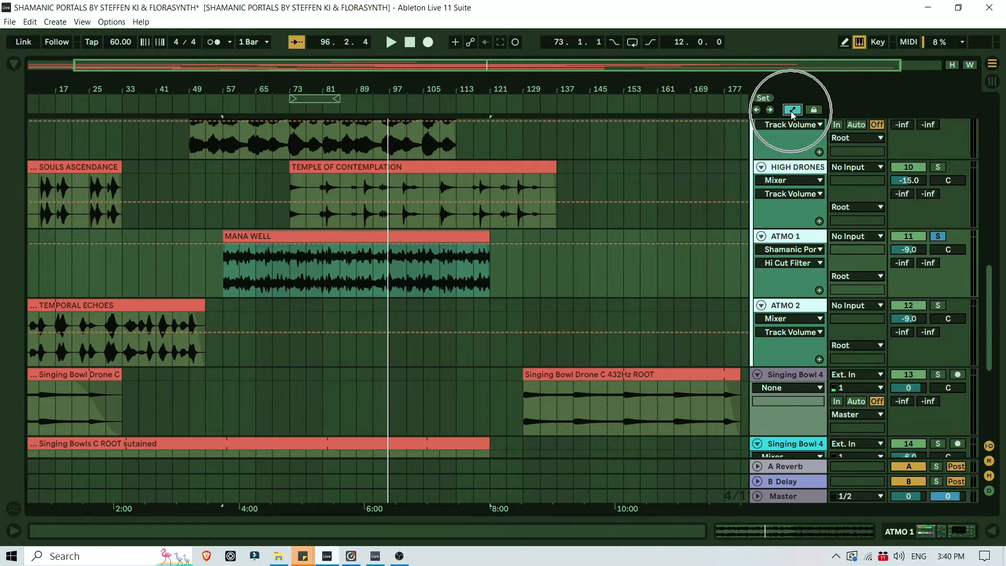
{"action": "left_click", "coordinate": [430, 255]}
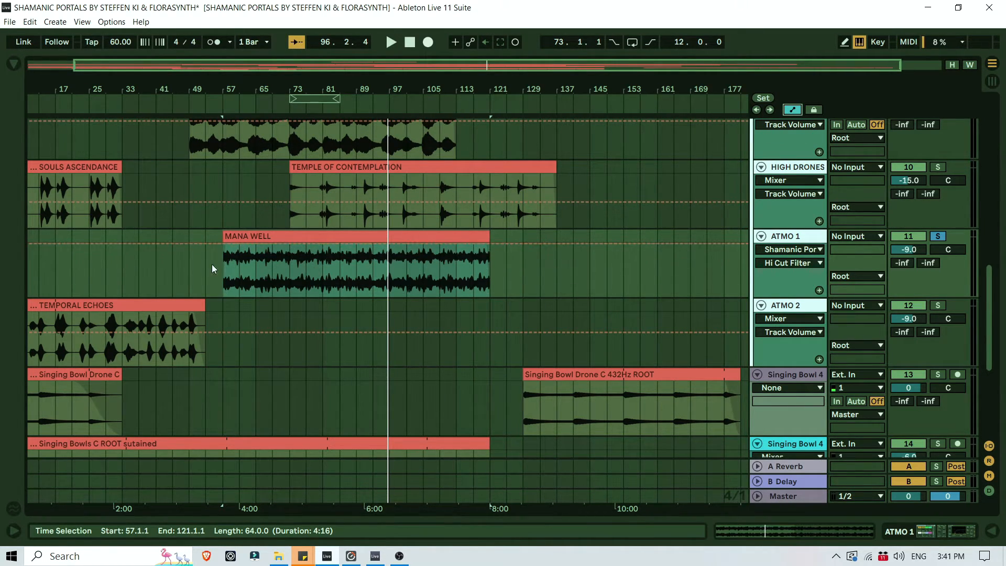
{"action": "mouse_move", "coordinate": [225, 247]}
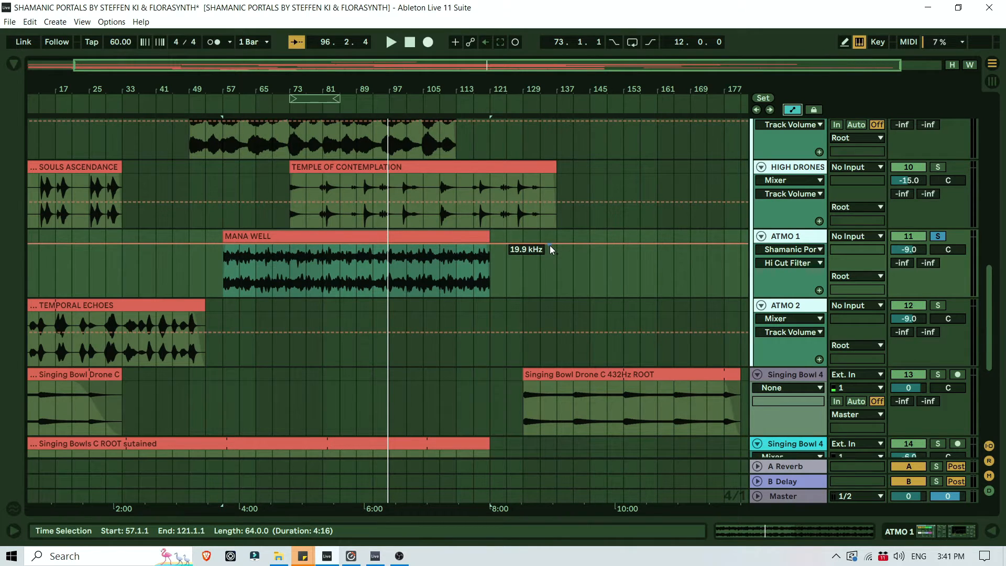
{"action": "double_click", "coordinate": [798, 241]}
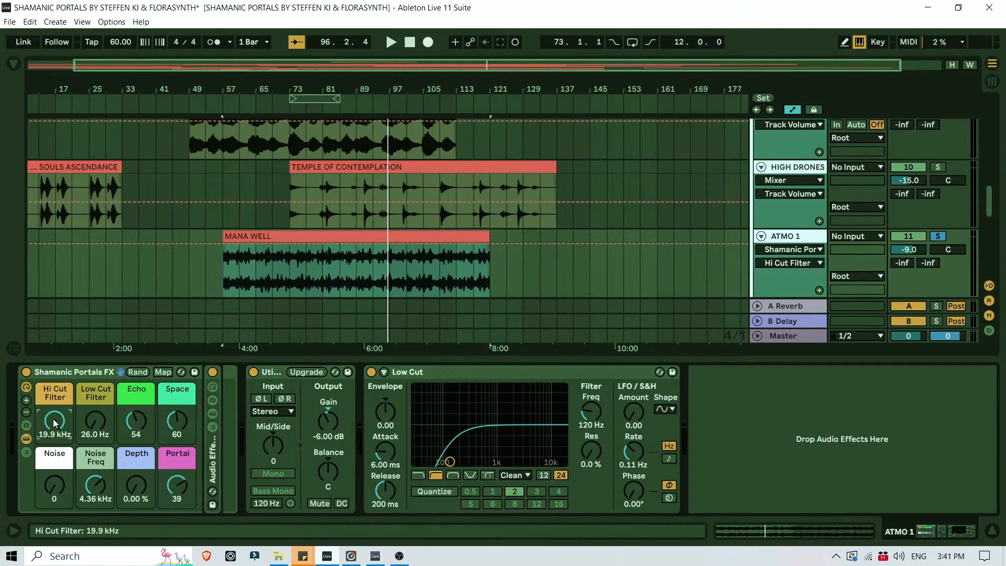
{"action": "mouse_move", "coordinate": [54, 422]}
{"action": "left_mouse_down"}
{"action": "mouse_move", "coordinate": [54, 466]}
{"action": "mouse_move", "coordinate": [58, 404]}
{"action": "left_mouse_up"}
Automate the Hi Cut Filter over MANA WELL to fall from 11.2 kHz at bar 57 through 7.37 kHz at bar 89, then more steeply to bar 121.
{"action": "left_click", "coordinate": [205, 266]}
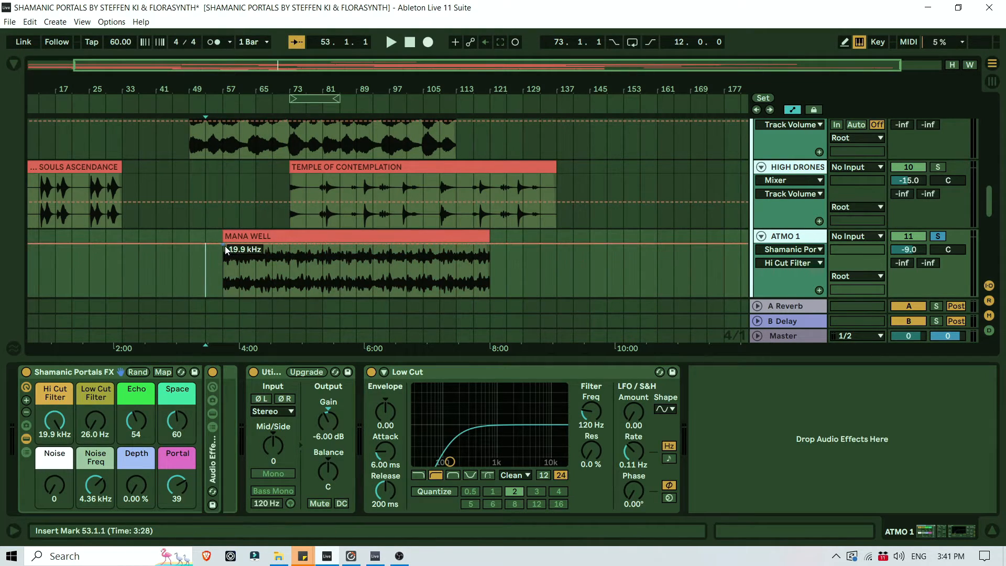
{"action": "left_click_drag", "start_coordinate": [358, 245], "coordinate": [356, 251]}
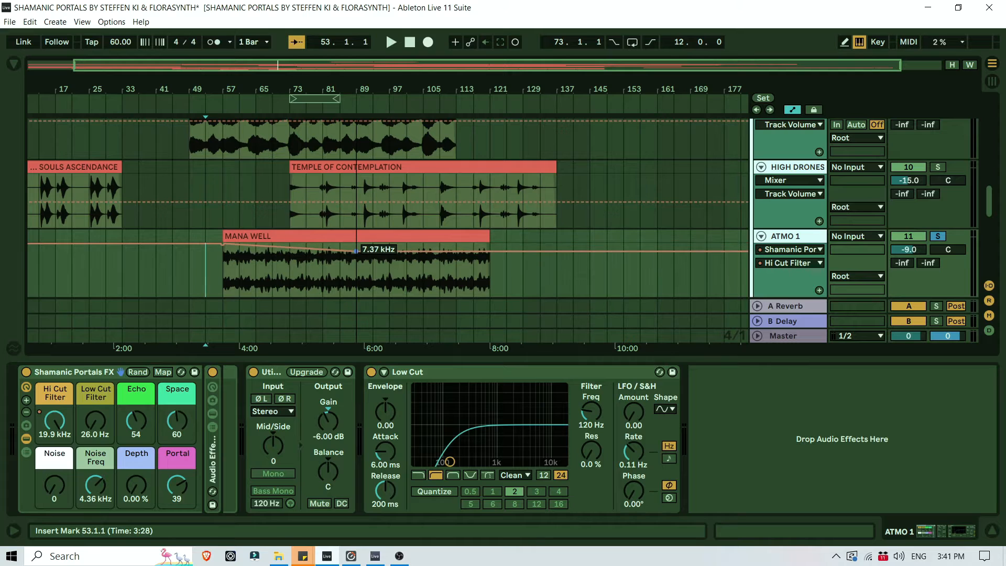
{"action": "left_click_drag", "start_coordinate": [440, 252], "coordinate": [493, 275]}
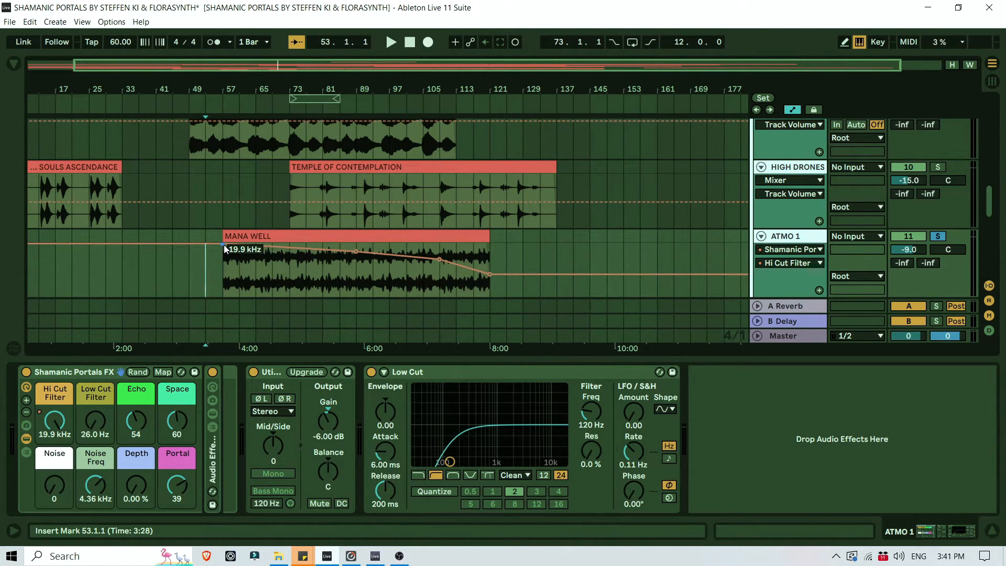
{"action": "left_click_drag", "start_coordinate": [222, 244], "coordinate": [222, 248]}
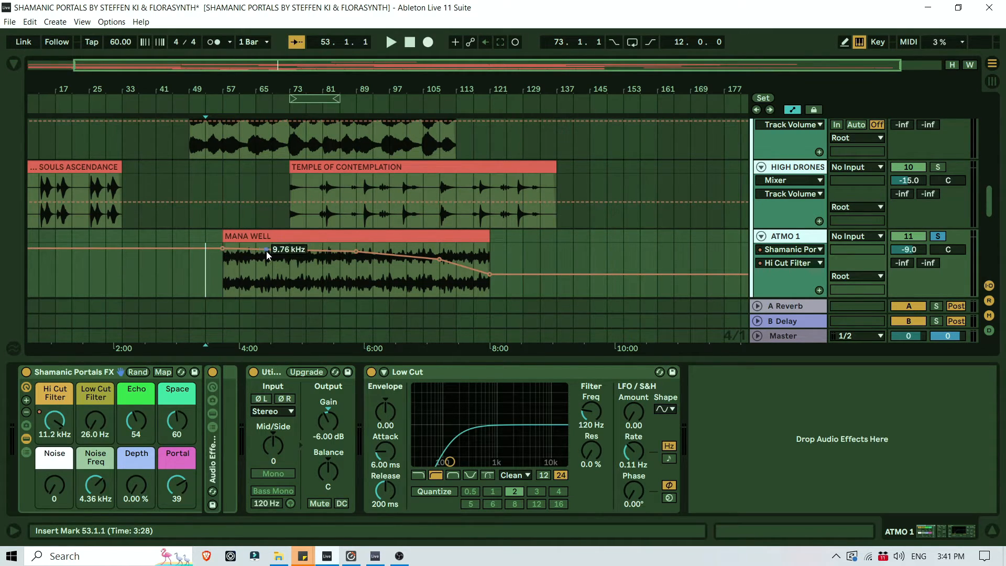
Unsolo ATMO 1 and listen to the filter automation in the full mix from about bar 55 and from about bar 77.
{"action": "left_click", "coordinate": [215, 97]}
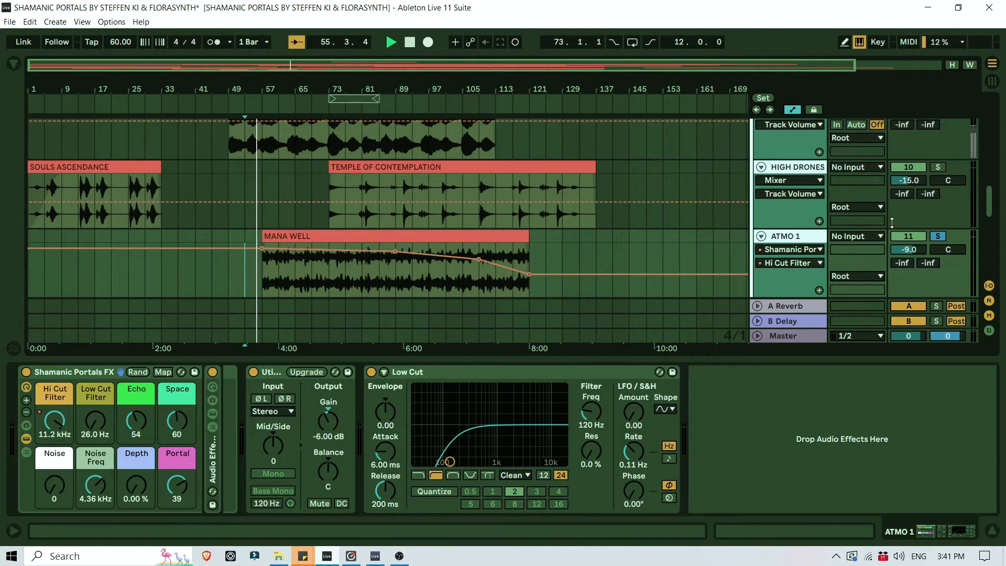
{"action": "left_click", "coordinate": [936, 241]}
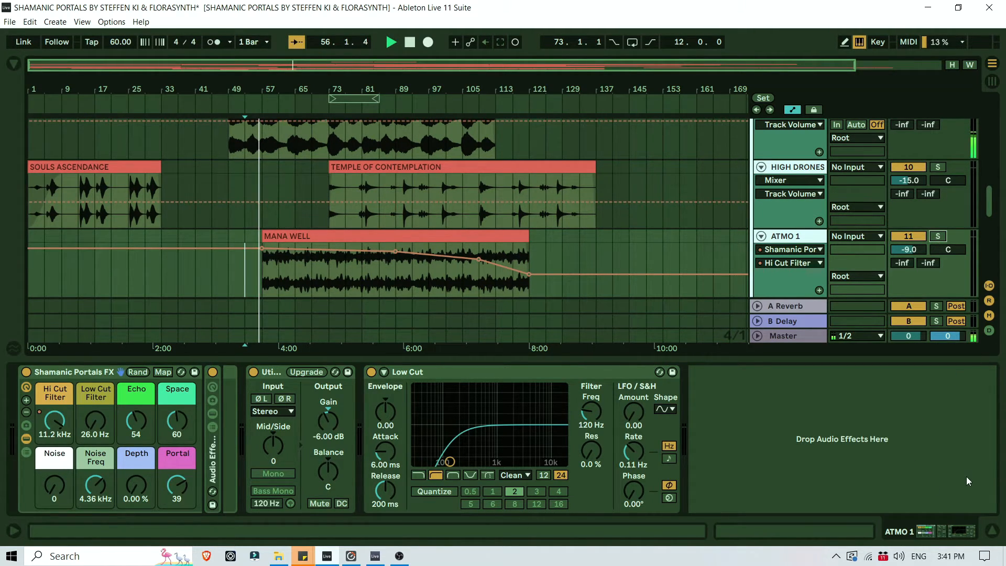
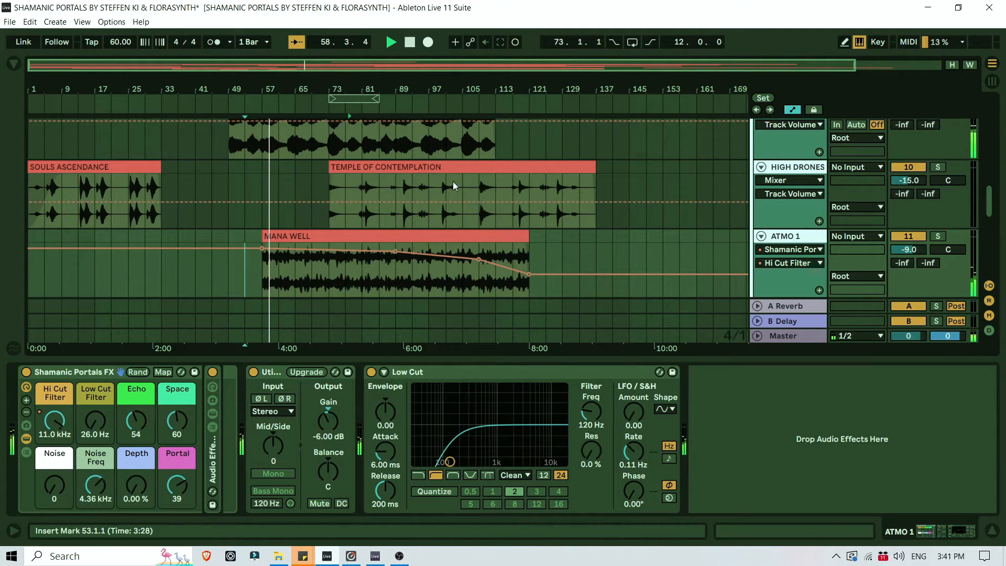
{"action": "left_click", "coordinate": [347, 106]}
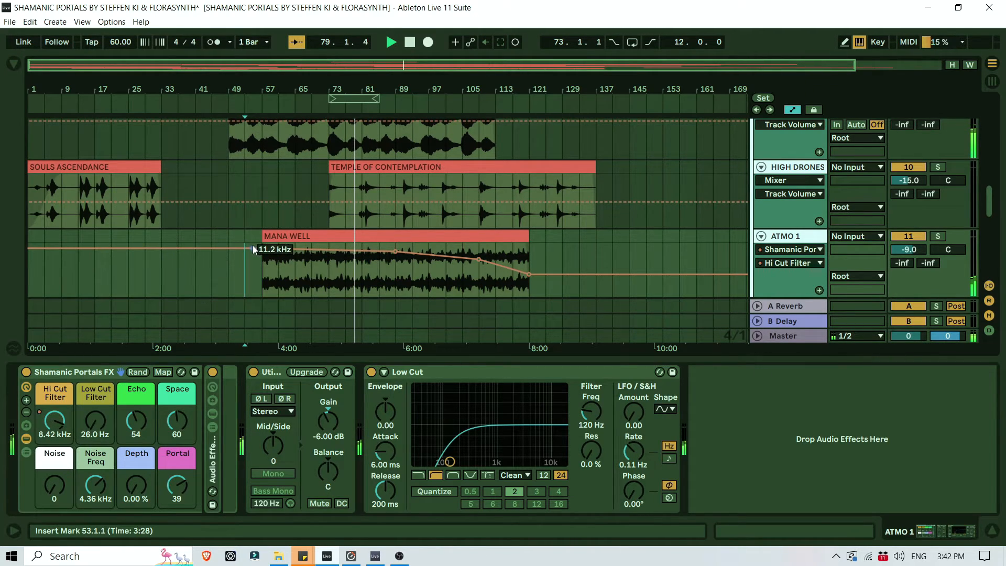
Hide the ATMO 1 device chain and look over the arrangement from FLORA & FAUNA down to the singing bowl tracks.
{"action": "left_click", "coordinate": [993, 533]}
{"action": "scroll", "coordinate": [653, 260], "scroll_direction": "up", "scroll_amount": 5}
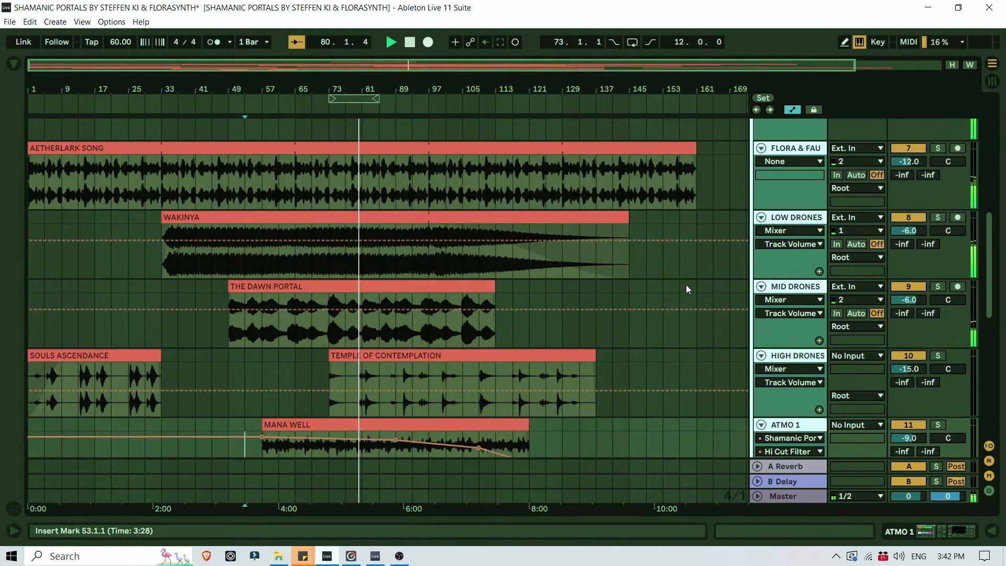
{"action": "scroll", "coordinate": [686, 285], "scroll_direction": "down", "scroll_amount": 5}
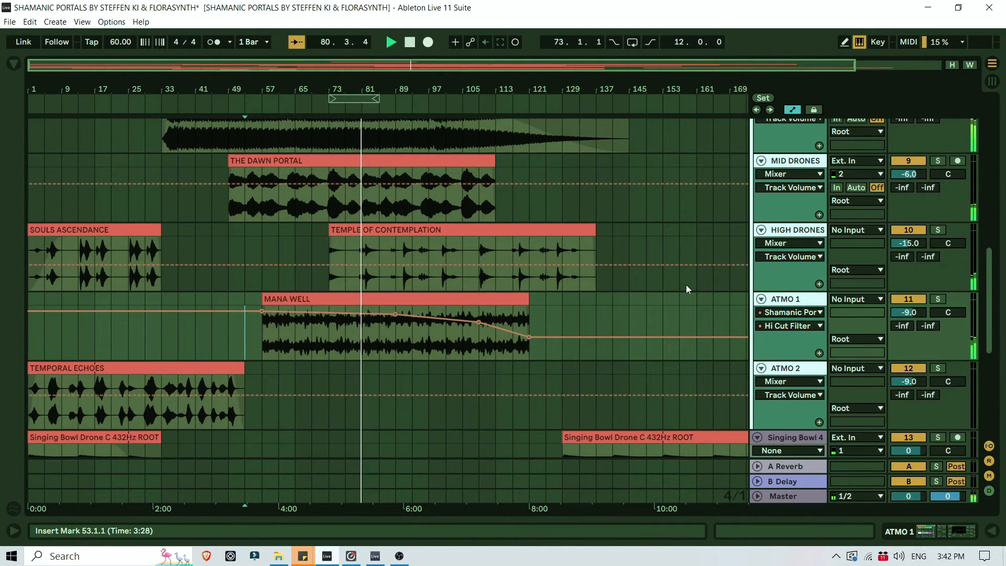
{"action": "scroll", "coordinate": [602, 274], "scroll_direction": "down", "scroll_amount": 3}
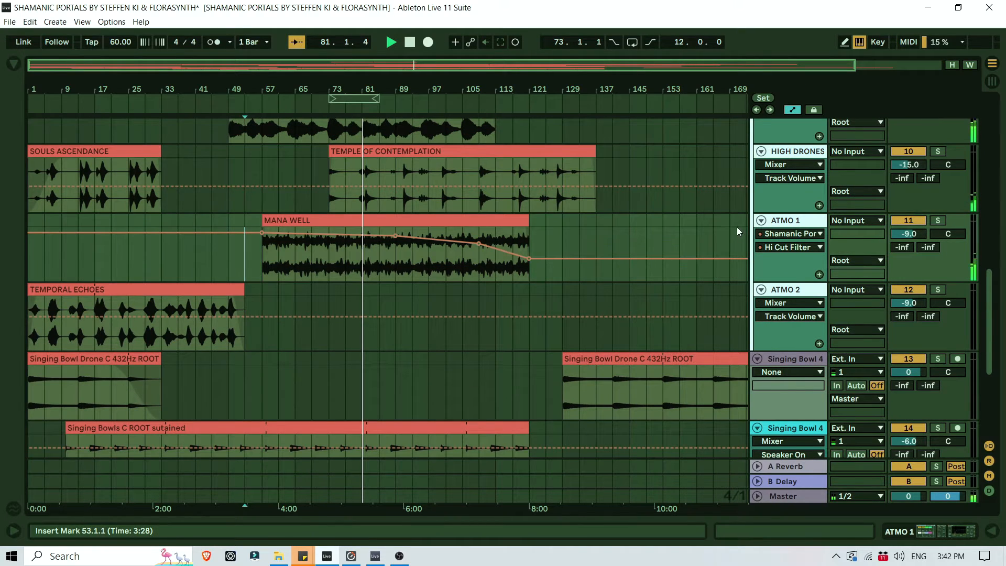
Copy the Part 1 clip THE AIRIE from the session's ATMO 2 track and place it in the arrangement on ATMO 2 at bar 93.
{"action": "key", "text": "Tab"}
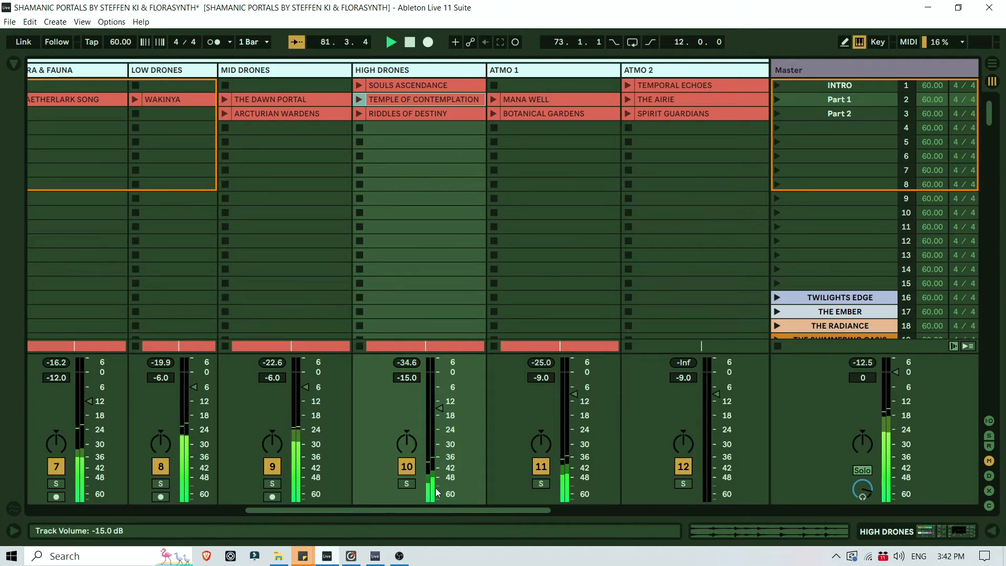
{"action": "left_click_drag", "start_coordinate": [506, 509], "coordinate": [570, 515]}
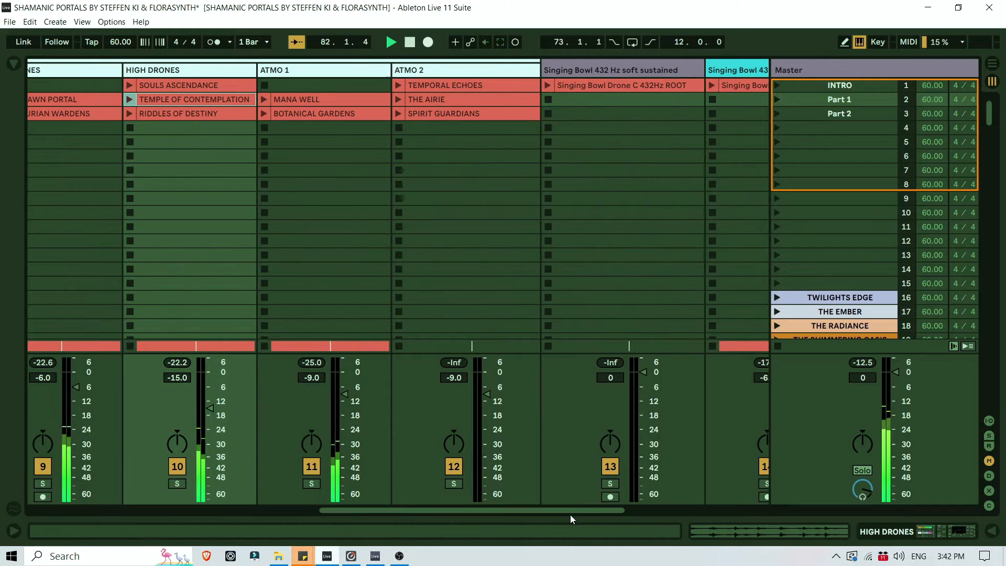
{"action": "left_click", "coordinate": [461, 103]}
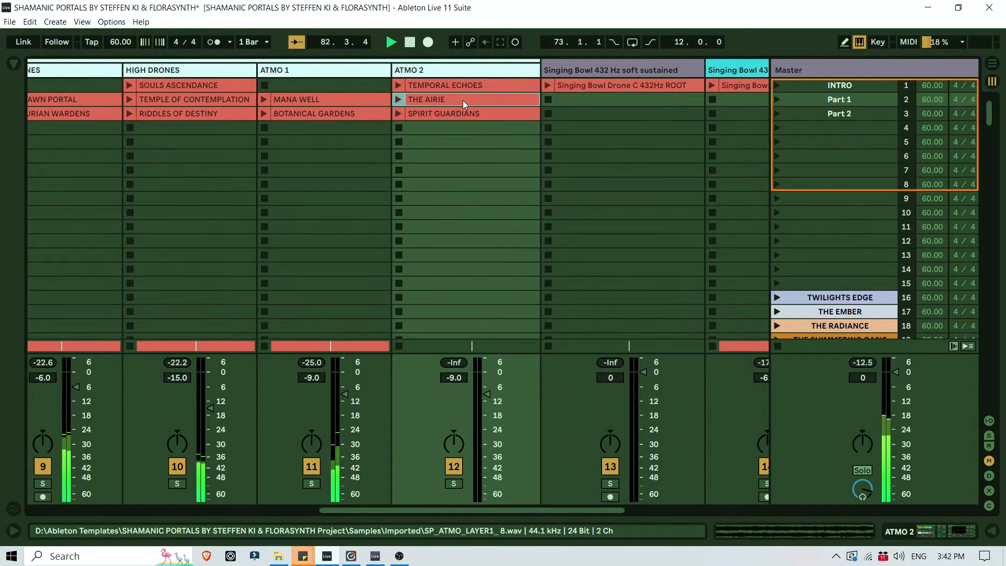
{"action": "right_click", "coordinate": [463, 99]}
{"action": "left_click", "coordinate": [492, 117]}
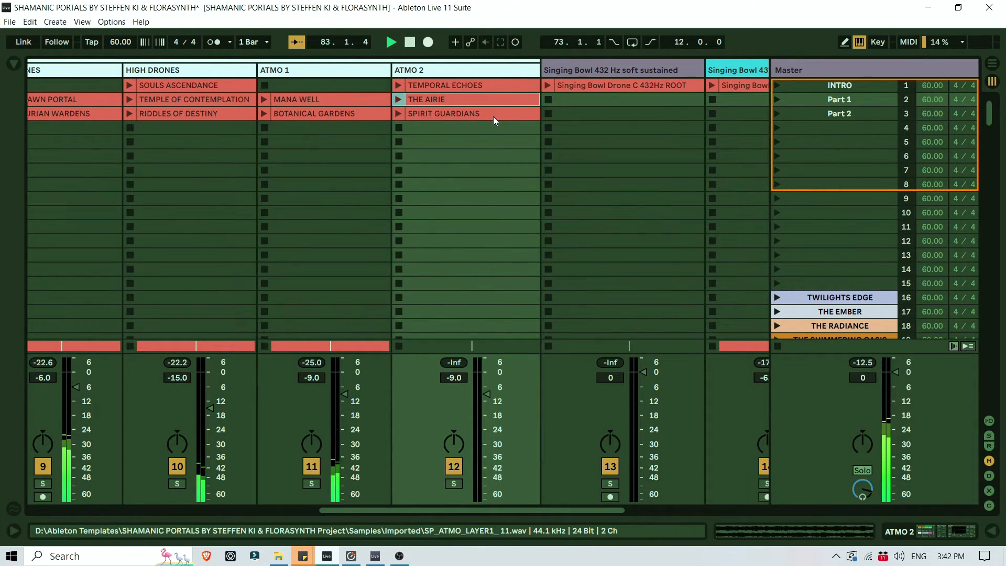
{"action": "key", "text": "Tab"}
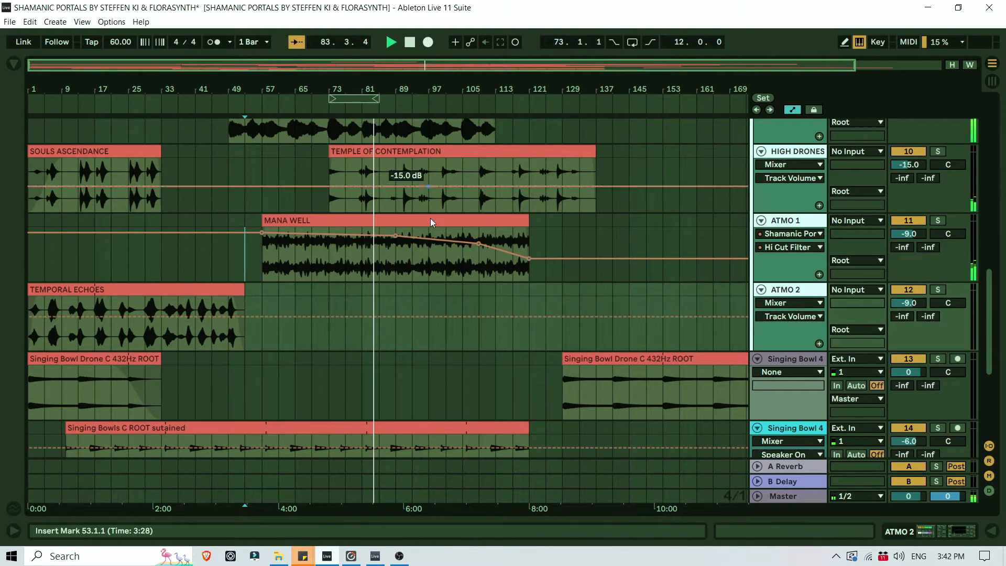
{"action": "left_click", "coordinate": [416, 288]}
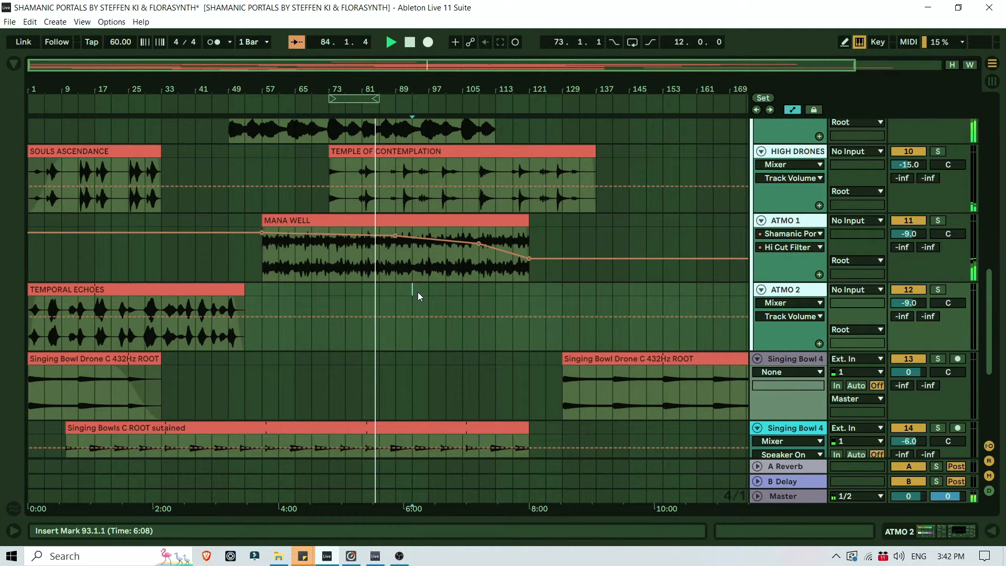
{"action": "key", "text": "ctrl+v"}
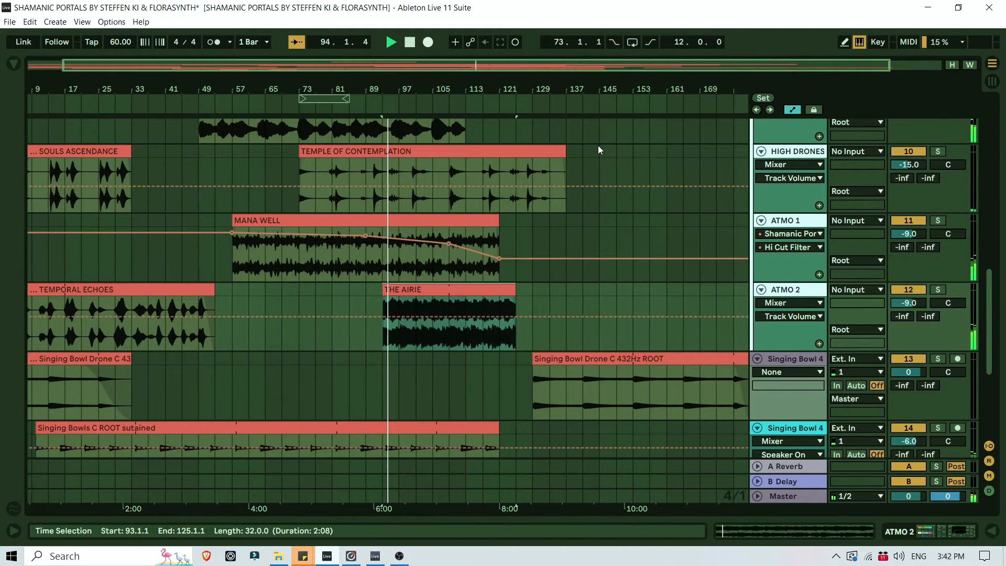
Compare THE AIRIE on its own and in the full mix by repeatedly soloing and unsoloing ATMO 2 during playback.
{"action": "left_click", "coordinate": [938, 291]}
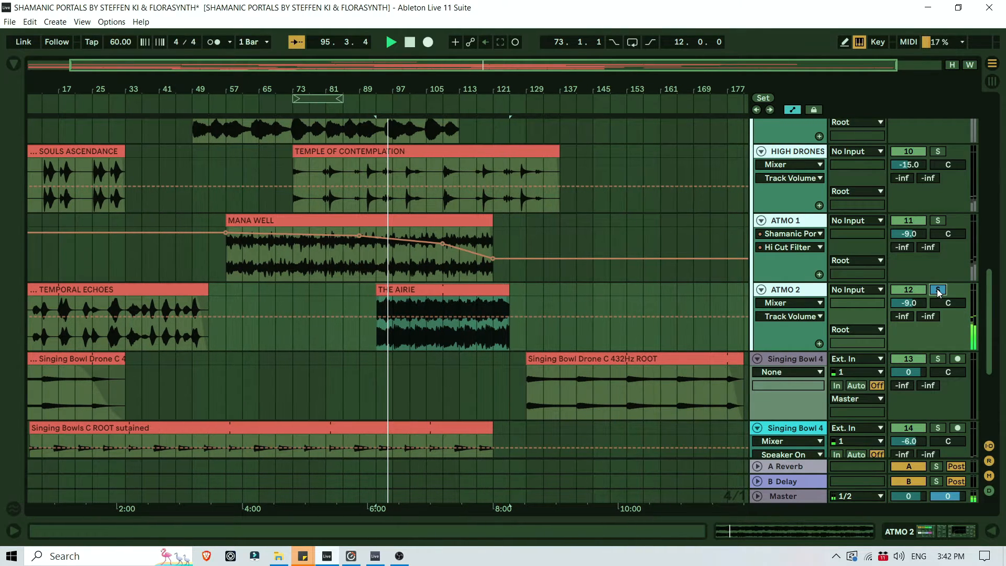
{"action": "left_click", "coordinate": [938, 291]}
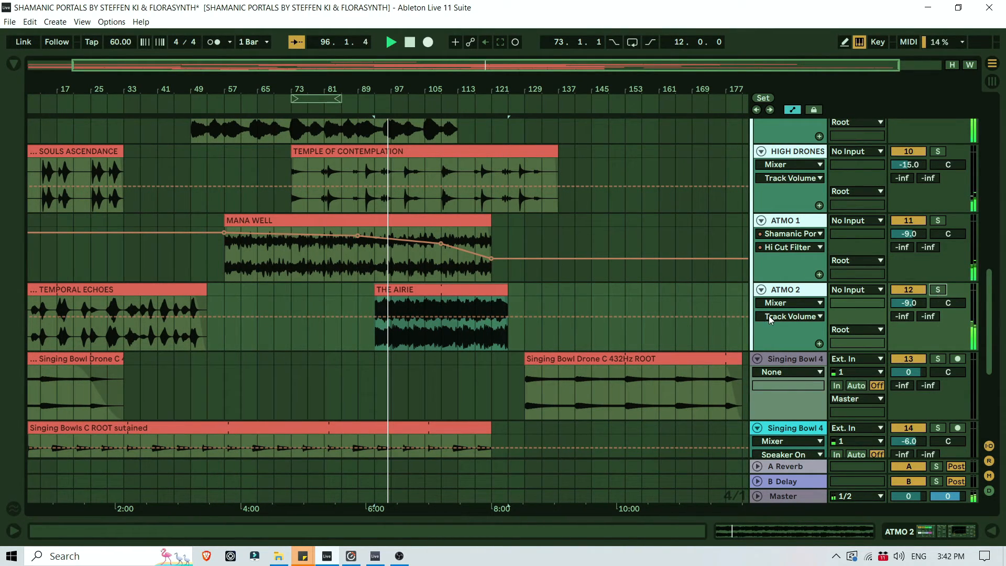
{"action": "left_click", "coordinate": [940, 289]}
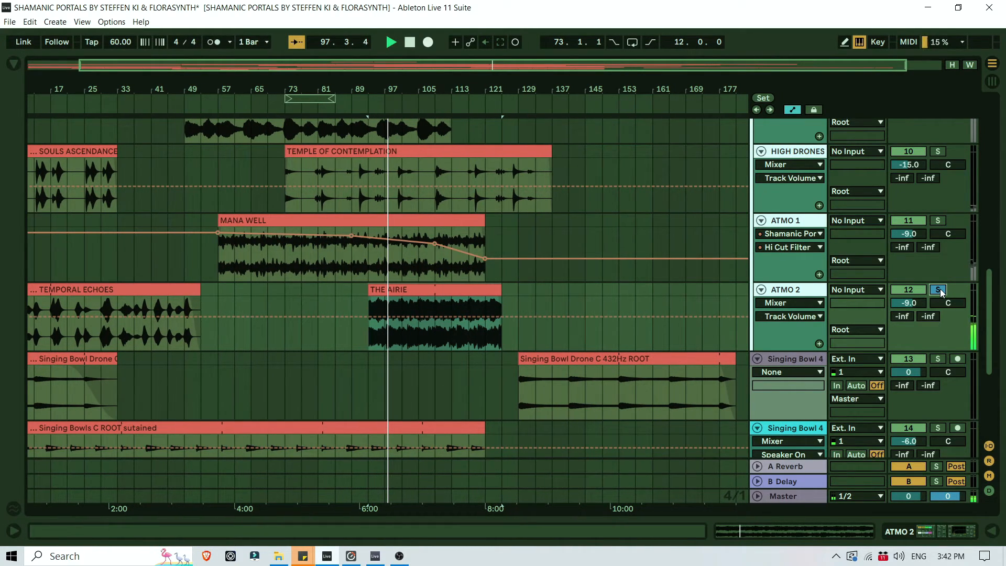
{"action": "left_click", "coordinate": [941, 292]}
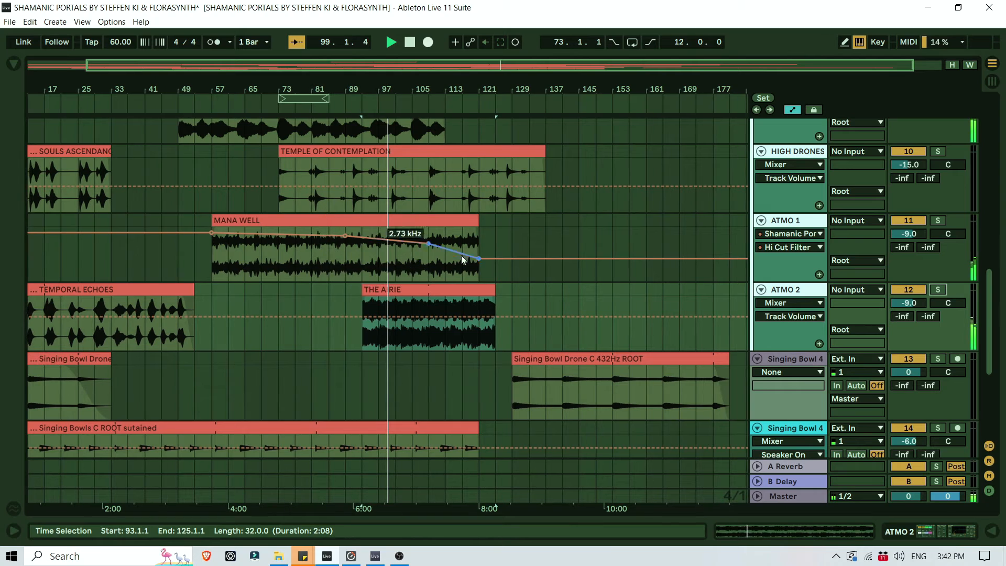
{"action": "scroll", "coordinate": [487, 260], "scroll_direction": "up", "scroll_amount": 3}
{"action": "scroll", "coordinate": [520, 265], "scroll_direction": "down", "scroll_amount": 2}
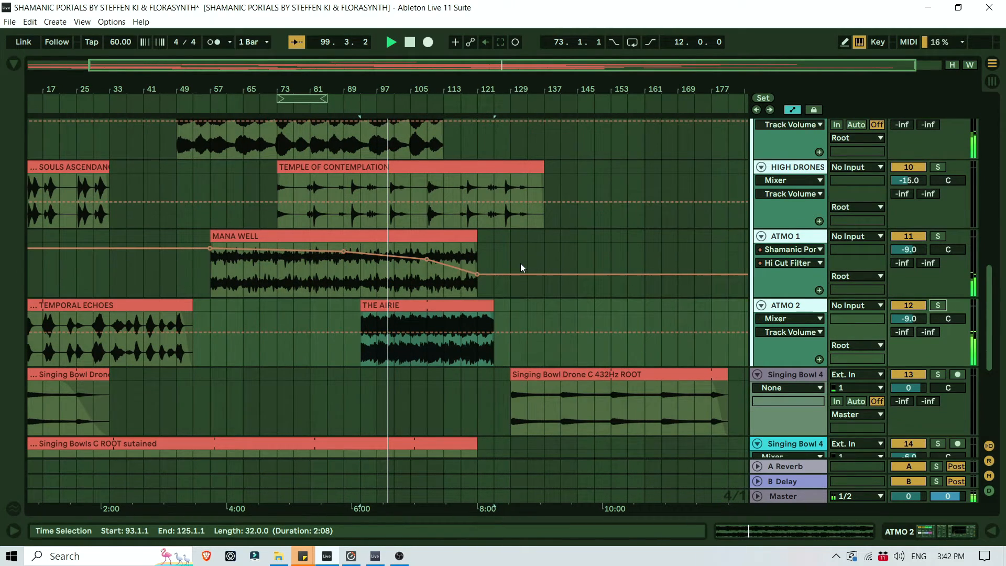
With automation mode off, add a fade-in of about 4 bars to THE AIRIE and play it from bar 93.
{"action": "left_click", "coordinate": [361, 316]}
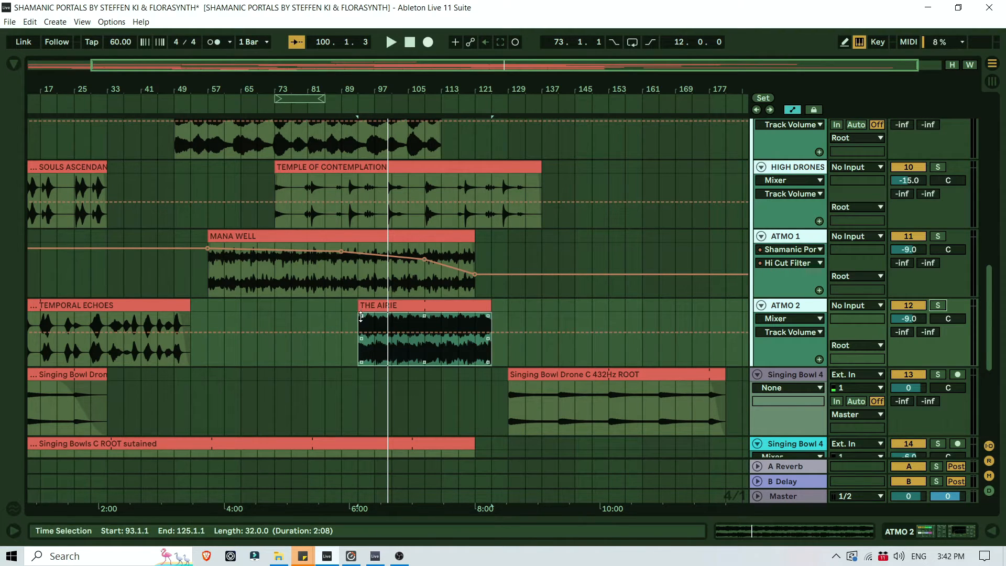
{"action": "left_click", "coordinate": [792, 110]}
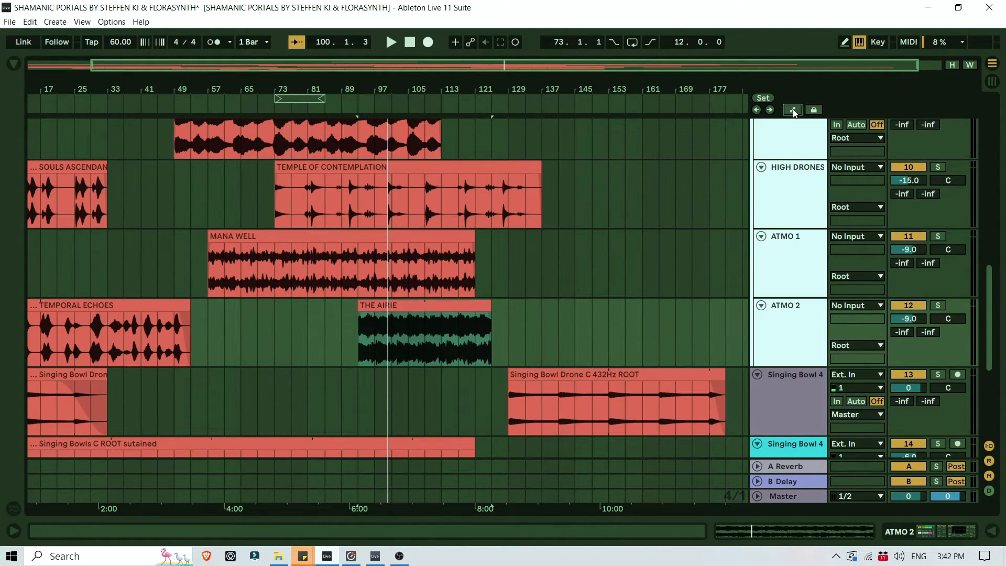
{"action": "mouse_move", "coordinate": [365, 320]}
{"action": "left_click_drag", "start_coordinate": [360, 315], "coordinate": [377, 314]}
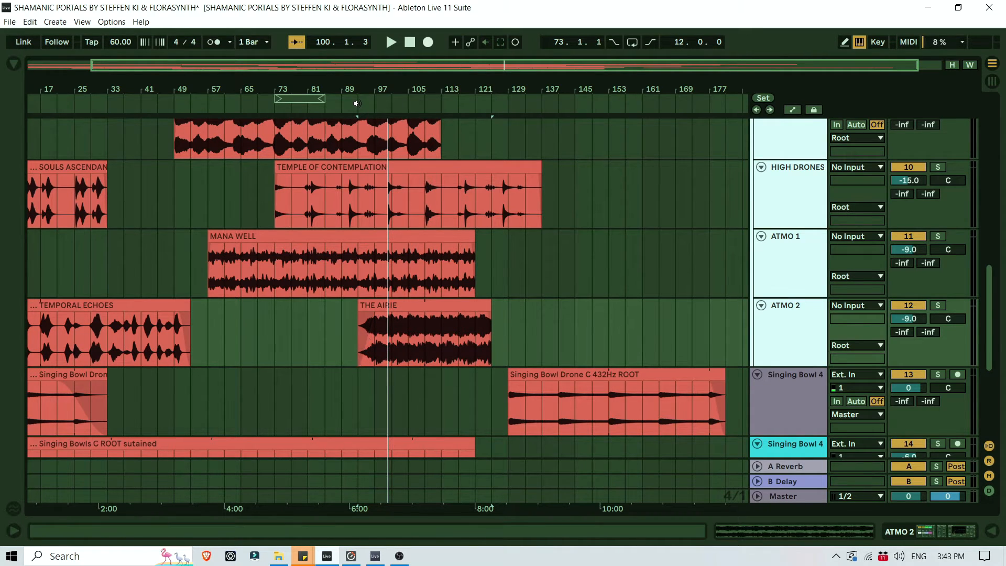
{"action": "key", "text": "space"}
Extend the Singing Bowls C ROOT sutained and Big Tibetan Bowl Hit C ROOT clips to bar 181, matching the end of the last singing bowl drone.
{"action": "left_click_drag", "start_coordinate": [515, 89], "coordinate": [494, 83]}
{"action": "scroll", "coordinate": [652, 272], "scroll_direction": "down", "scroll_amount": 1}
{"action": "scroll", "coordinate": [652, 272], "scroll_direction": "down", "scroll_amount": 1}
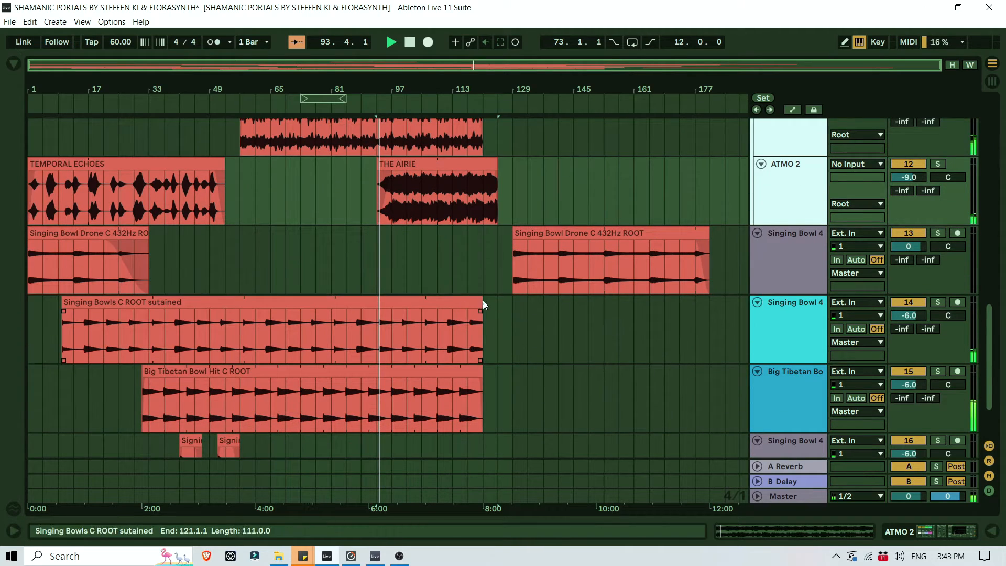
{"action": "left_click_drag", "start_coordinate": [477, 301], "coordinate": [710, 302]}
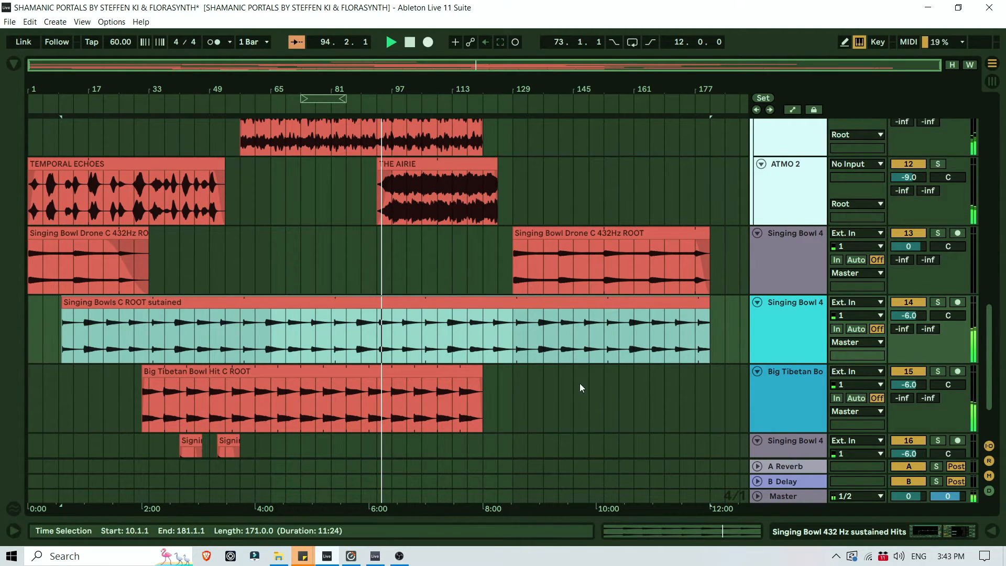
{"action": "left_click_drag", "start_coordinate": [478, 371], "coordinate": [709, 371]}
Extend the AETHERLARK SONG clip on the FLORA & FAUNA track to bar 181.
{"action": "scroll", "coordinate": [568, 313], "scroll_direction": "up", "scroll_amount": 4}
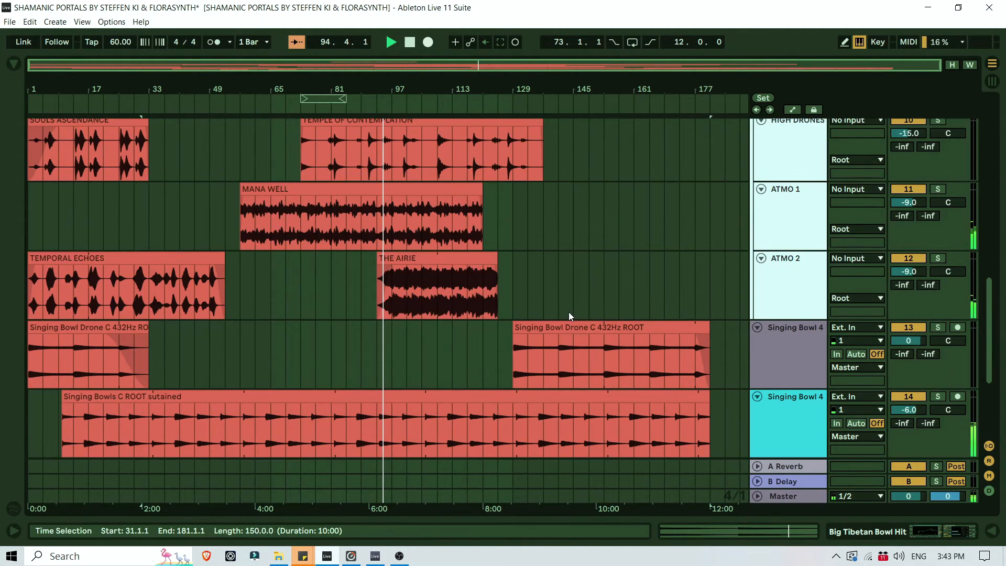
{"action": "scroll", "coordinate": [568, 312], "scroll_direction": "up", "scroll_amount": 2}
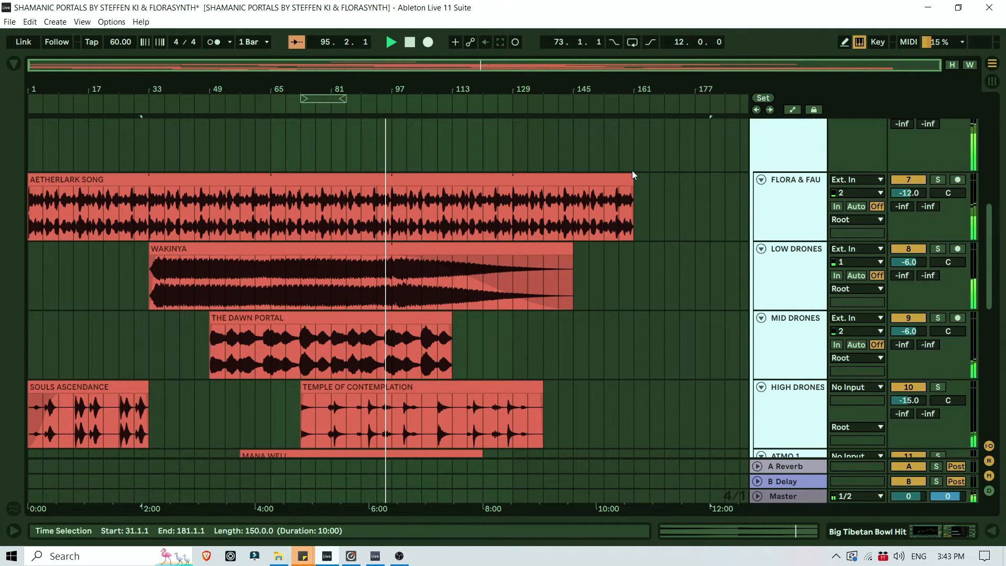
{"action": "left_click_drag", "start_coordinate": [631, 174], "coordinate": [702, 191]}
{"action": "scroll", "coordinate": [662, 281], "scroll_direction": "down", "scroll_amount": 1}
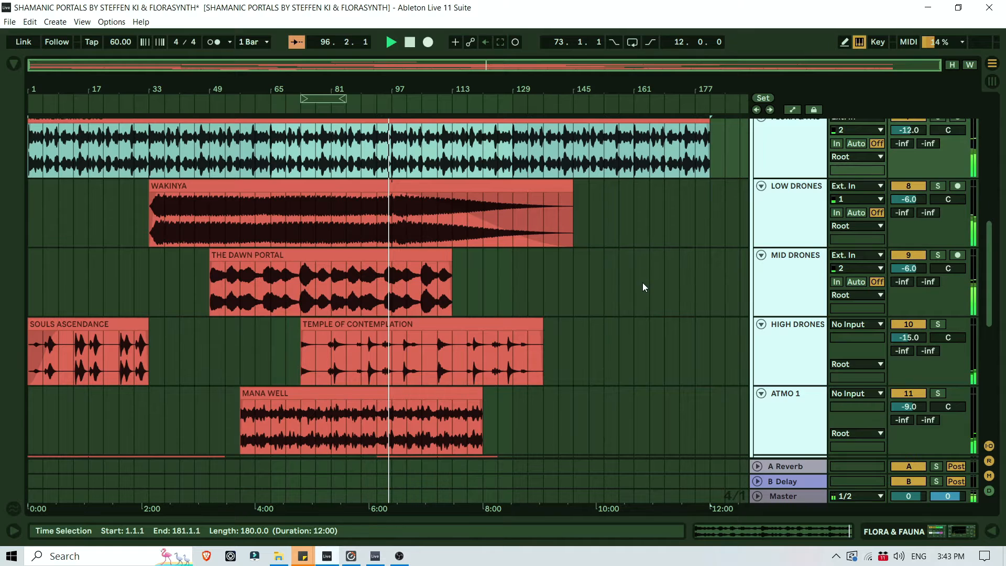
Stop playback and copy the Part 2 clip ARCTURIAN WARDENS from the session's MID DRONES track.
{"action": "scroll", "coordinate": [643, 283], "scroll_direction": "down", "scroll_amount": 1}
{"action": "scroll", "coordinate": [624, 287], "scroll_direction": "down", "scroll_amount": 3}
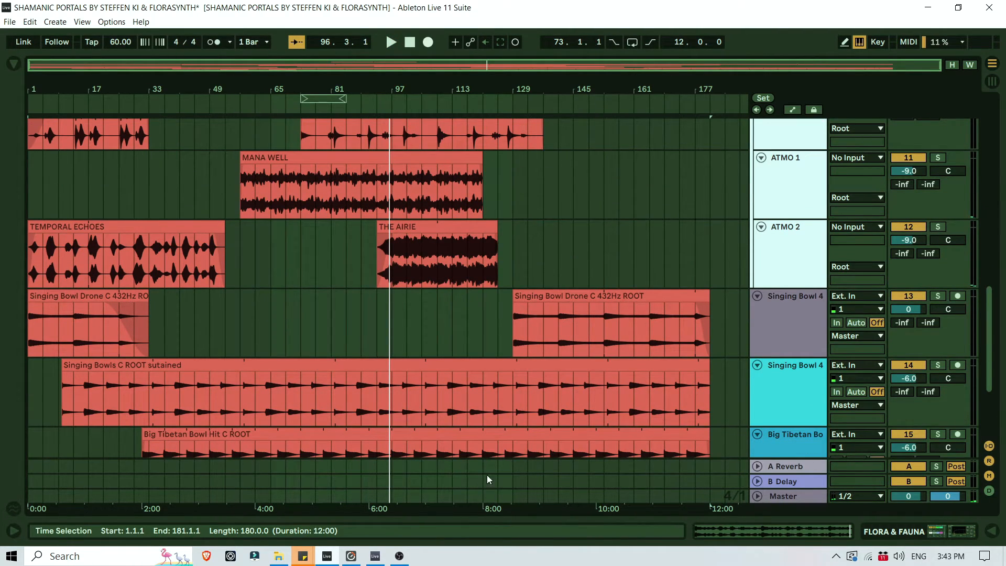
{"action": "key", "text": "Tab"}
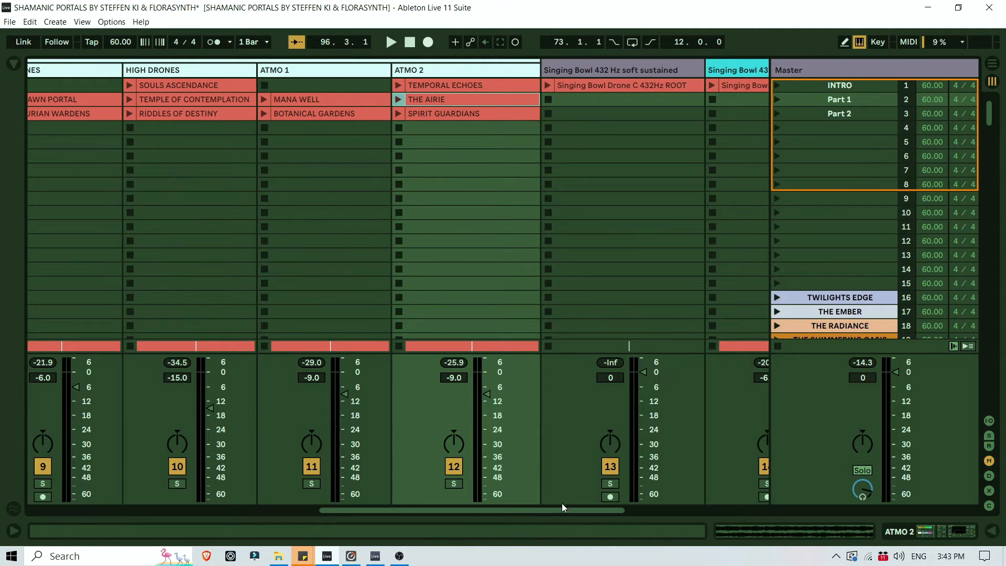
{"action": "scroll", "coordinate": [495, 514], "scroll_direction": "left", "scroll_amount": 5}
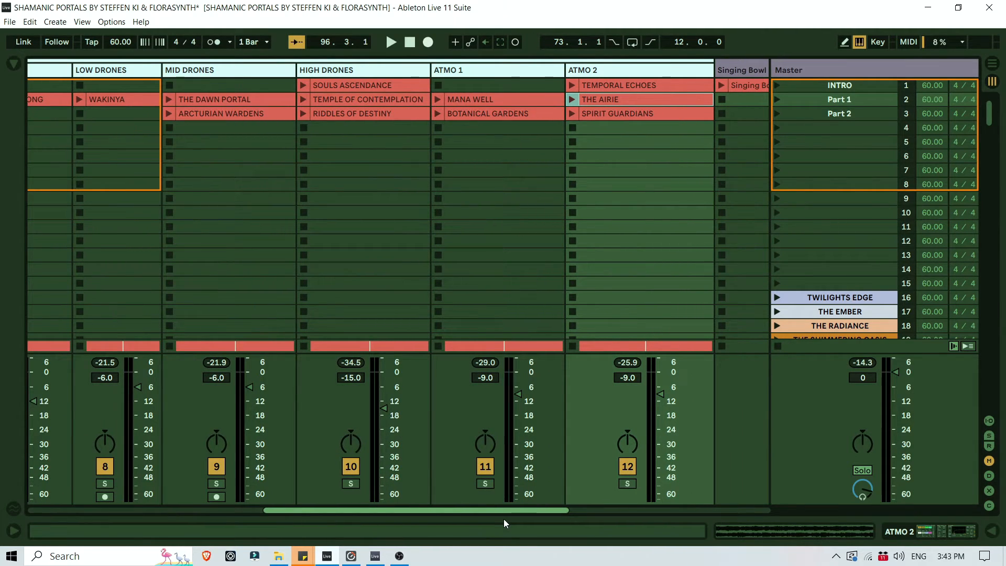
{"action": "left_click", "coordinate": [361, 115]}
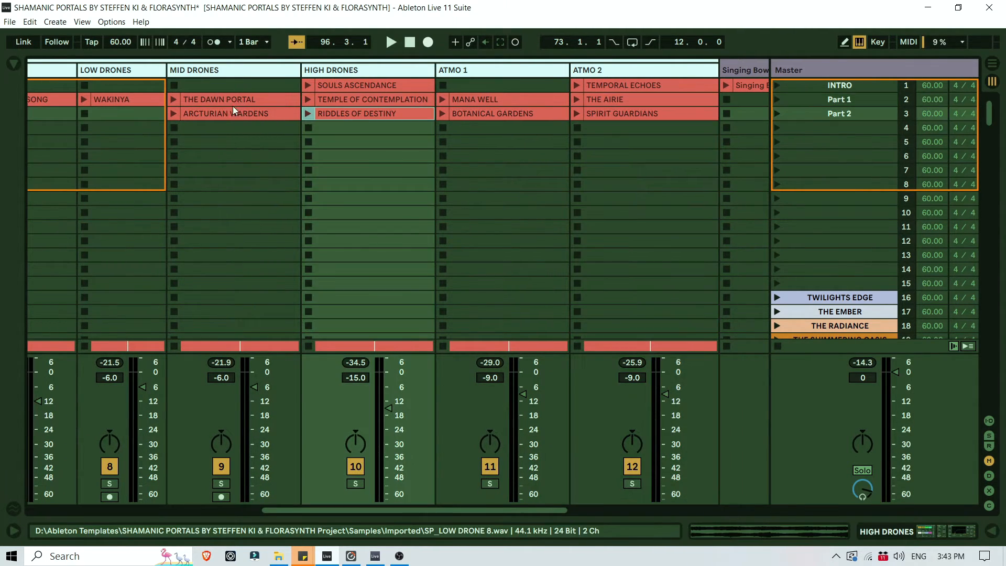
{"action": "left_click", "coordinate": [236, 113]}
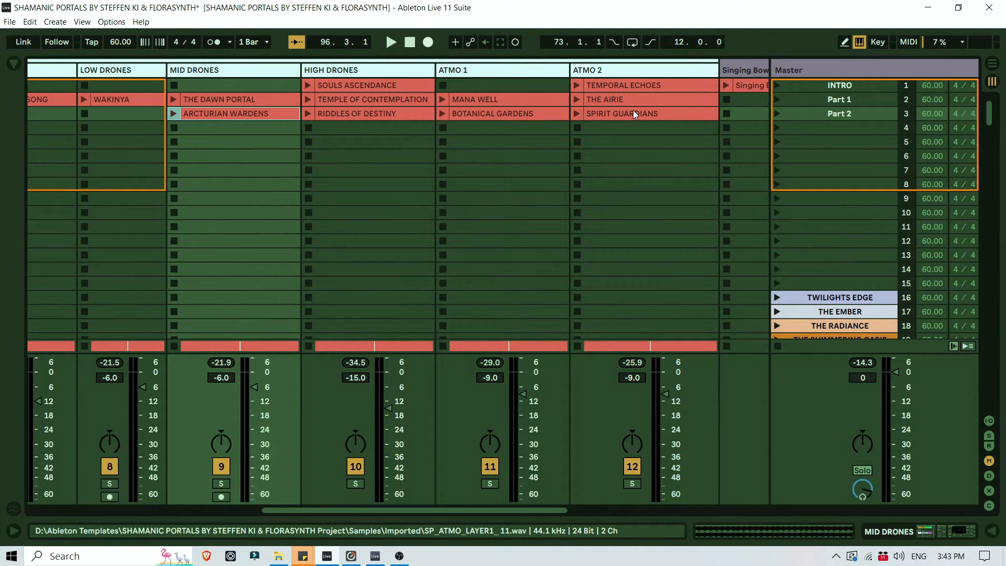
{"action": "right_click", "coordinate": [218, 112]}
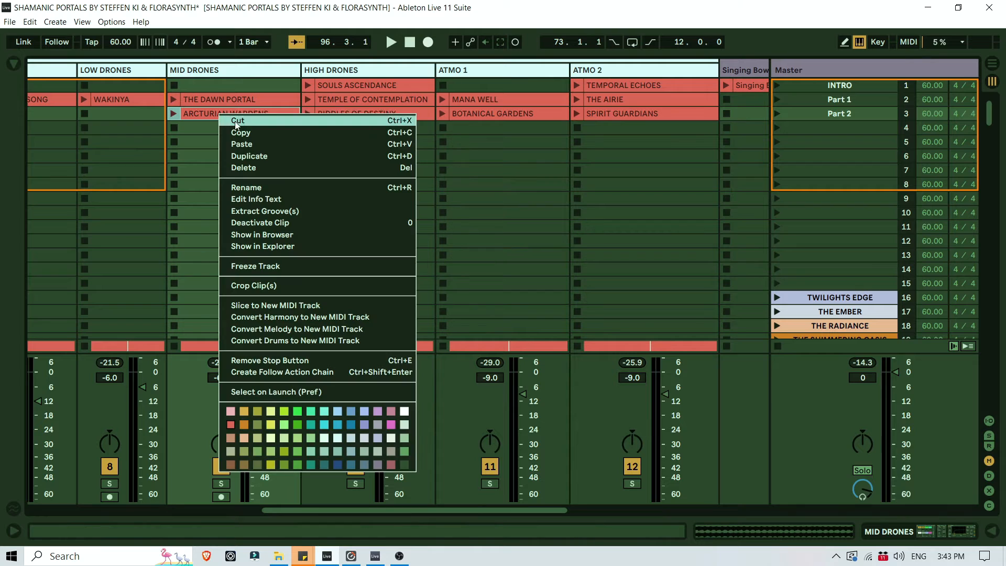
{"action": "left_click", "coordinate": [249, 132]}
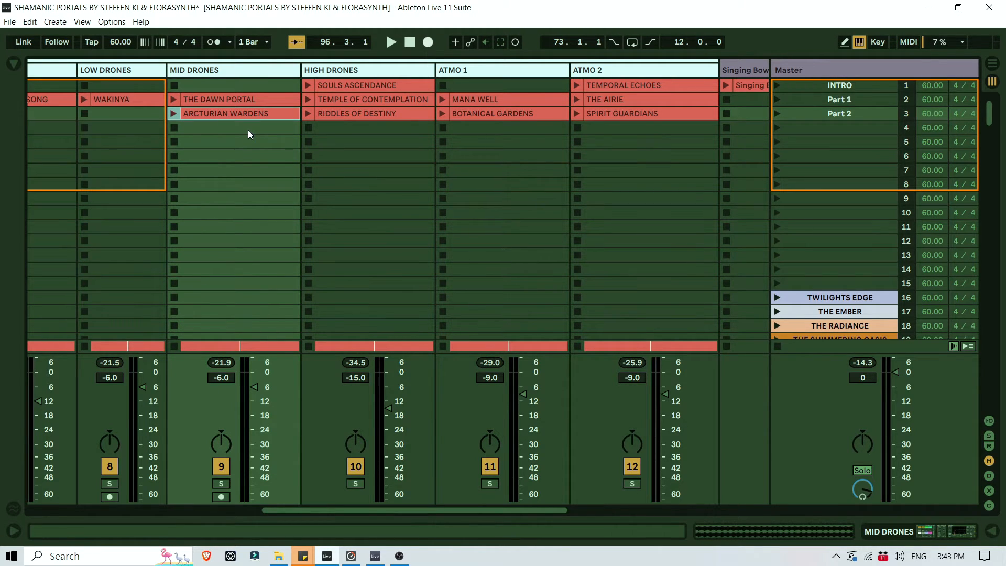
Place the copied ARCTURIAN WARDENS clip in the arrangement on MID DRONES at bar 125 and play the transition from about bar 121.
{"action": "key", "text": "Tab"}
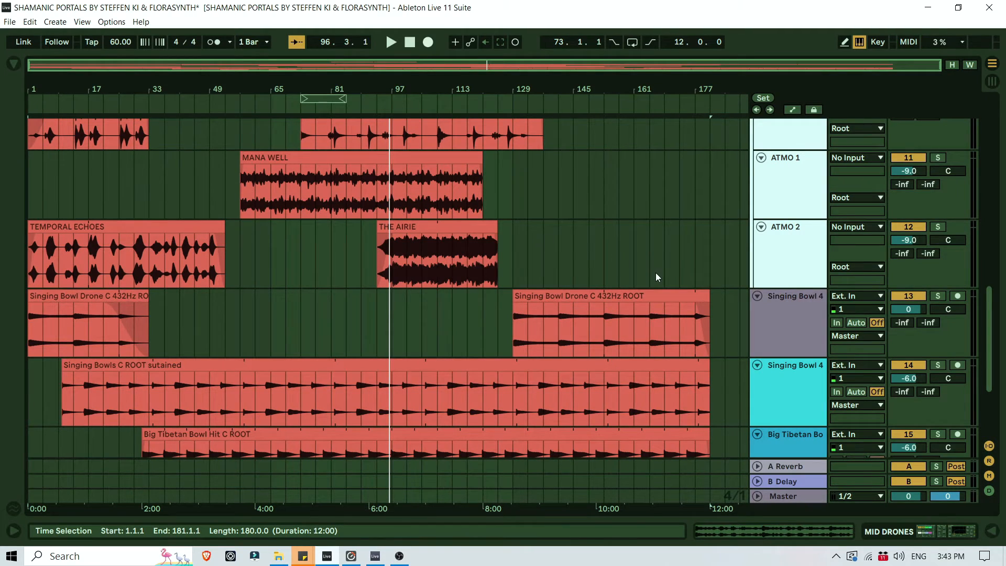
{"action": "key", "text": "Tab"}
{"action": "key", "text": "Tab"}
{"action": "scroll", "coordinate": [586, 260], "scroll_direction": "up", "scroll_amount": 5}
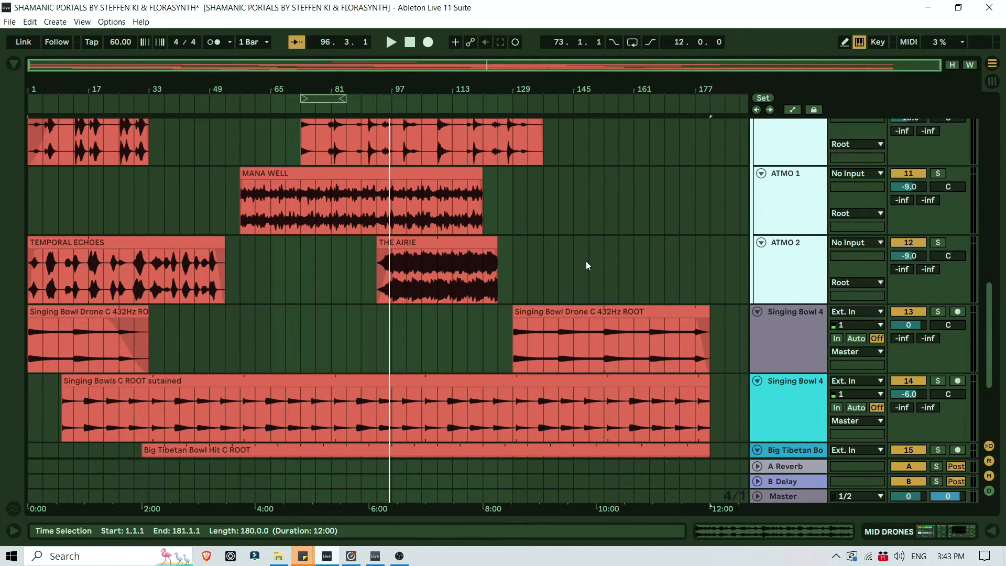
{"action": "left_click", "coordinate": [517, 213]}
{"action": "left_click", "coordinate": [496, 211]}
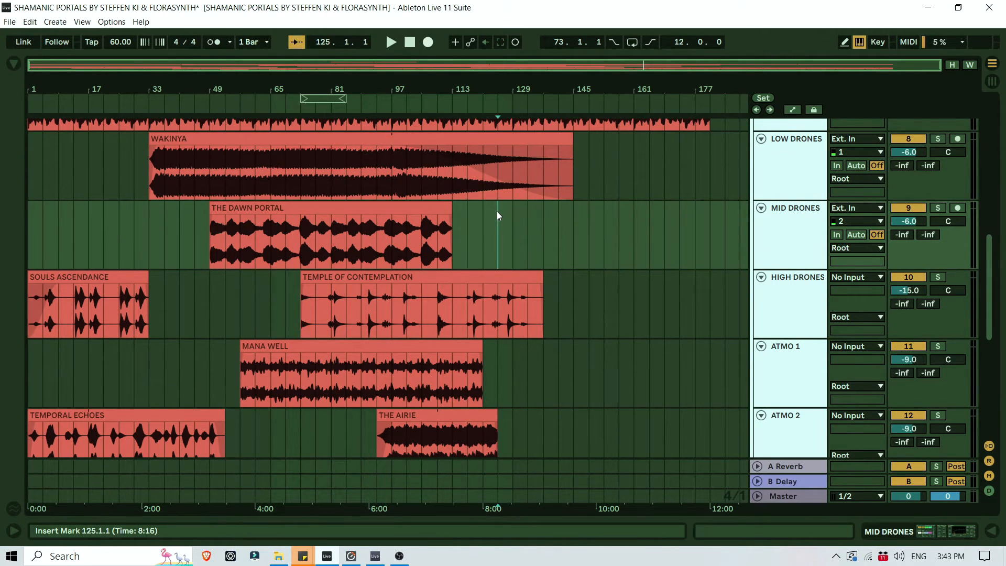
{"action": "key", "text": "ctrl+v"}
{"action": "left_click_drag", "start_coordinate": [512, 89], "coordinate": [375, 73]}
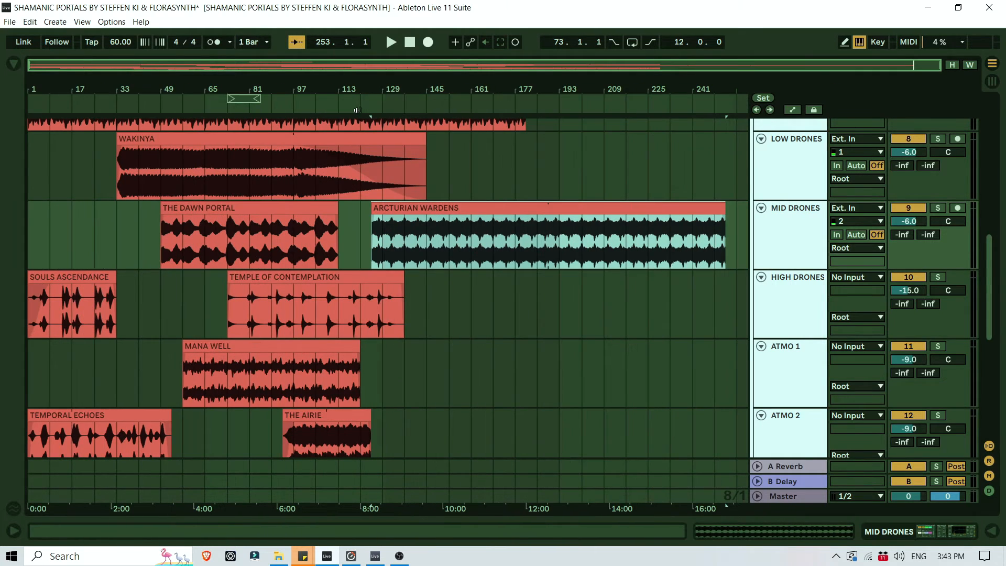
{"action": "left_click", "coordinate": [362, 101]}
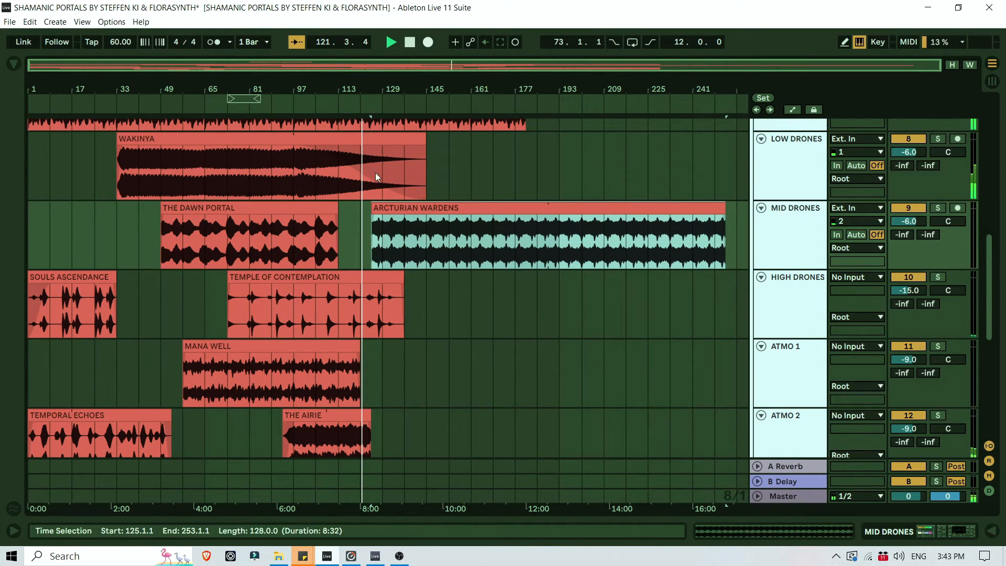
Add a short fade-in to the start of the ARCTURIAN WARDENS clip on MID DRONES.
{"action": "left_click", "coordinate": [375, 216]}
{"action": "scroll", "coordinate": [457, 278], "scroll_direction": "up", "scroll_amount": 3}
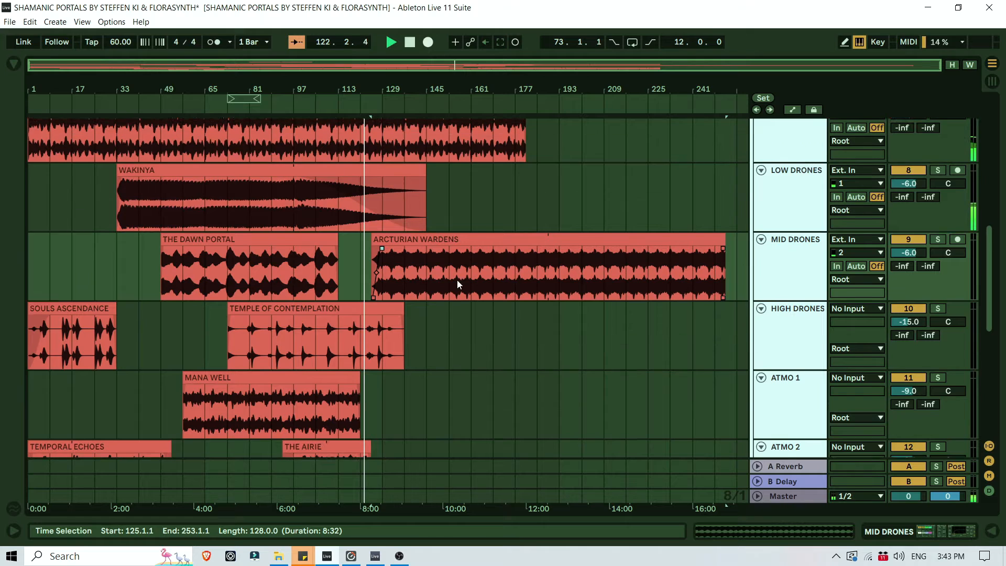
Extend THE AIRIE clip on ATMO 2 to bar 141 and fade it out from about bar 127.
{"action": "scroll", "coordinate": [533, 341], "scroll_direction": "down", "scroll_amount": 4}
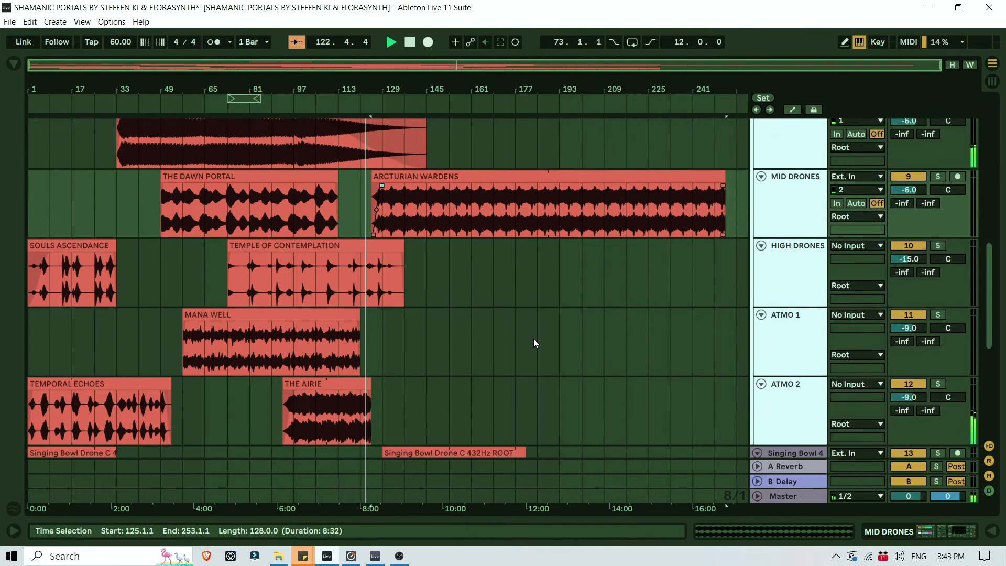
{"action": "scroll", "coordinate": [533, 341], "scroll_direction": "down", "scroll_amount": 2}
{"action": "left_click_drag", "start_coordinate": [371, 335], "coordinate": [419, 337]}
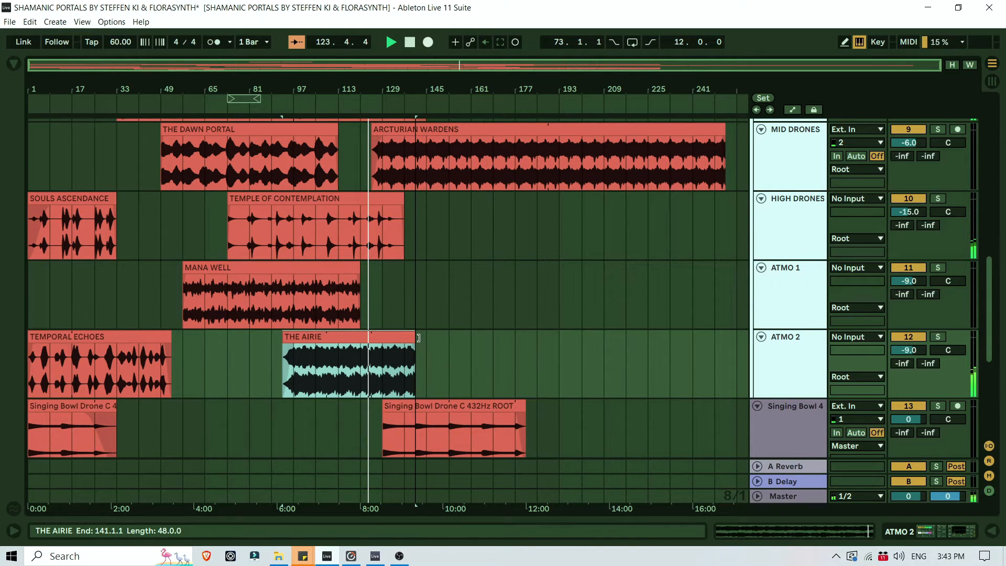
{"action": "scroll", "coordinate": [486, 288], "scroll_direction": "down", "scroll_amount": 1}
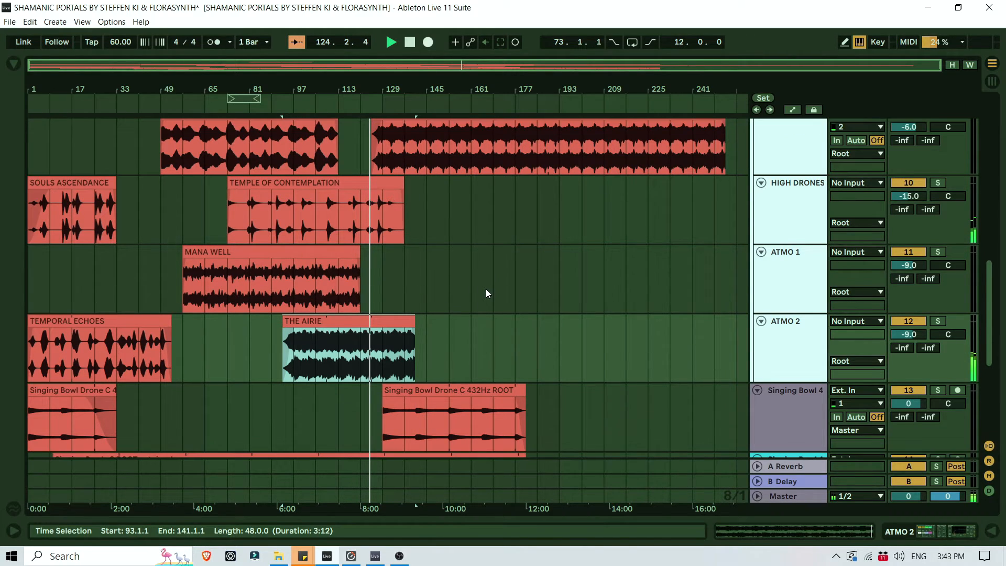
{"action": "scroll", "coordinate": [441, 253], "scroll_direction": "down", "scroll_amount": 4}
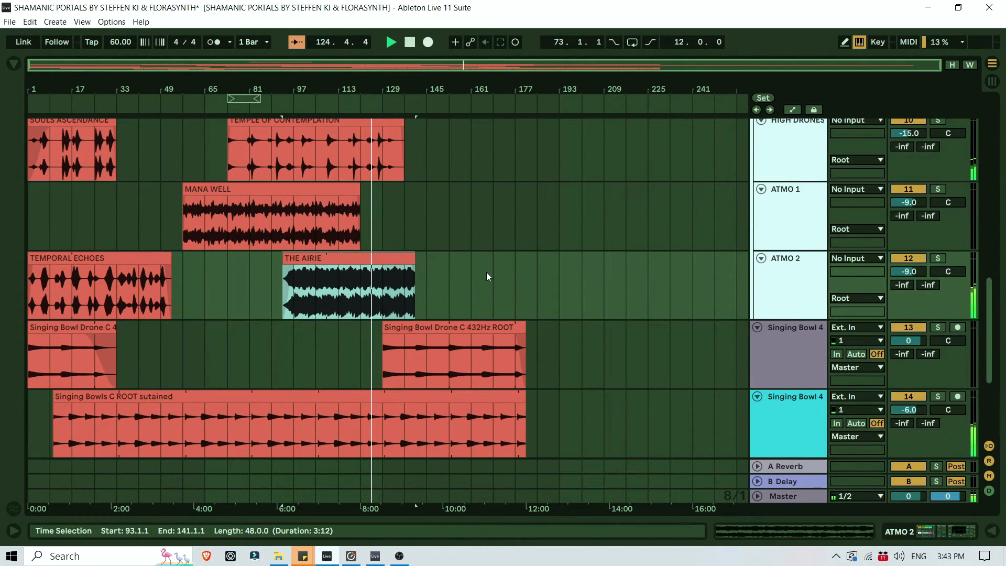
{"action": "scroll", "coordinate": [493, 291], "scroll_direction": "up", "scroll_amount": 5}
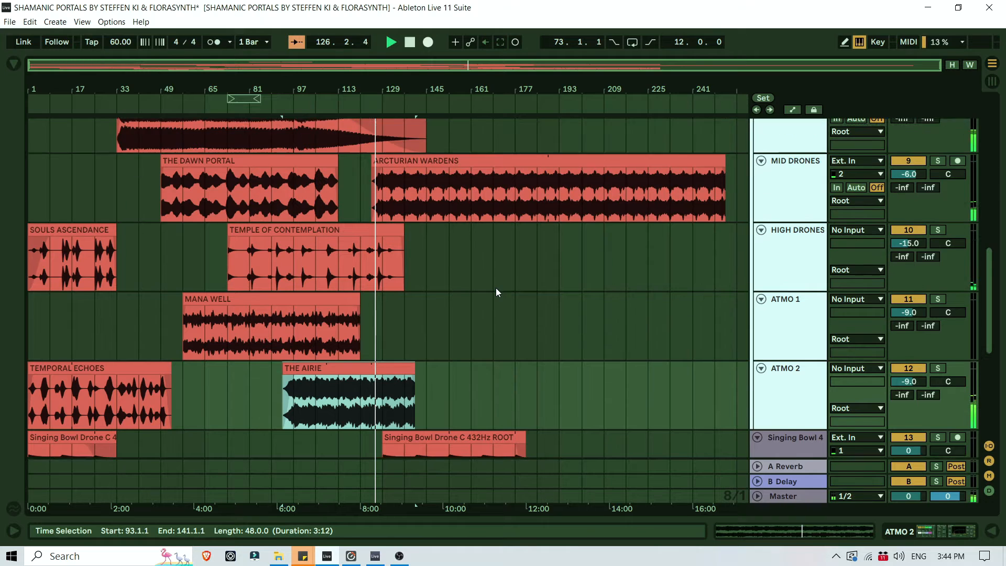
{"action": "scroll", "coordinate": [496, 288], "scroll_direction": "up", "scroll_amount": 5}
{"action": "scroll", "coordinate": [496, 288], "scroll_direction": "down", "scroll_amount": 7}
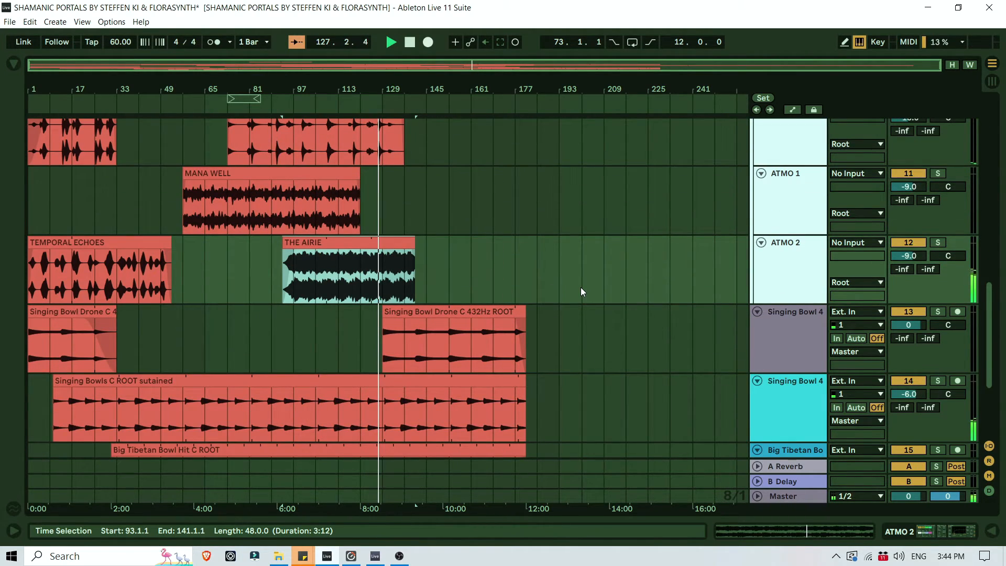
{"action": "scroll", "coordinate": [580, 288], "scroll_direction": "down", "scroll_amount": 3}
{"action": "scroll", "coordinate": [580, 288], "scroll_direction": "up", "scroll_amount": 2}
{"action": "left_click", "coordinate": [473, 266]}
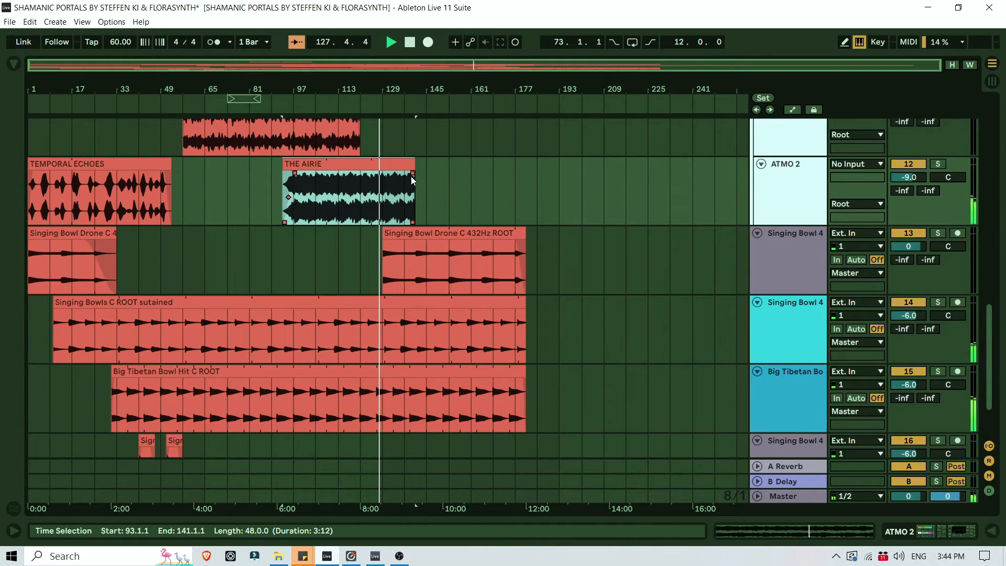
{"action": "left_click_drag", "start_coordinate": [411, 176], "coordinate": [376, 173]}
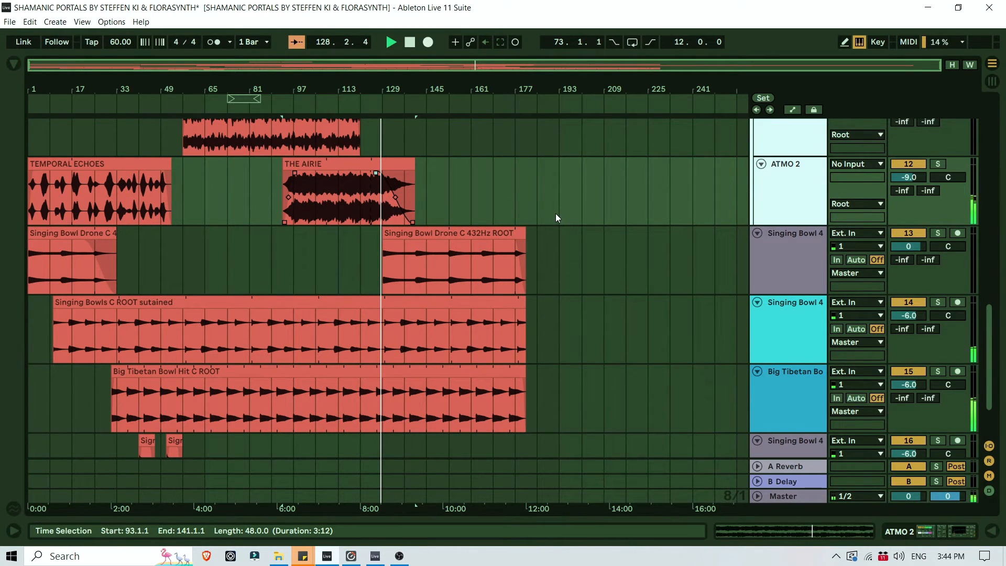
Copy the Part 2 clip SPIRIT GUARDIANS from the session's ATMO 2 track.
{"action": "key", "text": "Tab"}
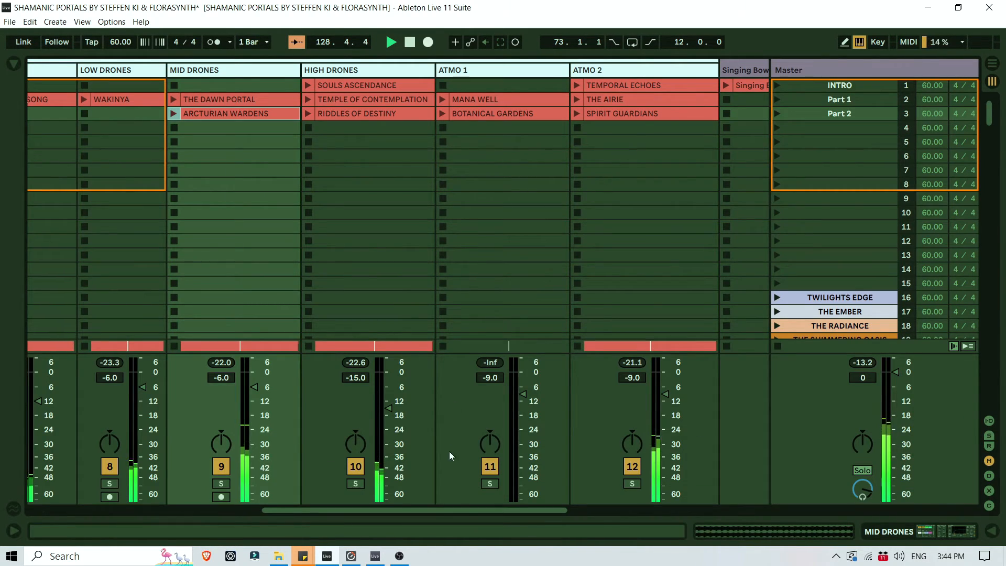
{"action": "left_click", "coordinate": [624, 114]}
{"action": "right_click", "coordinate": [624, 114]}
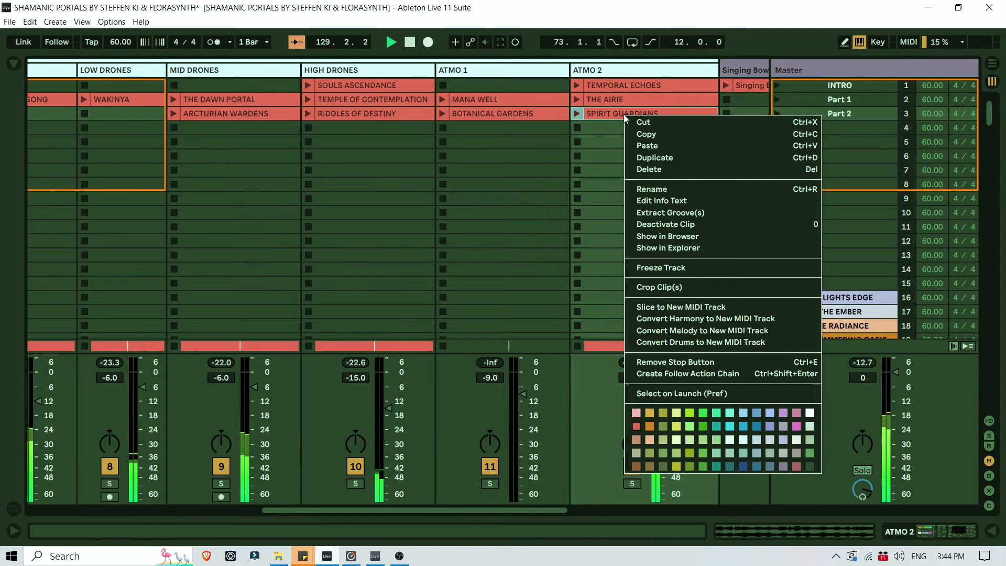
{"action": "left_click", "coordinate": [644, 136]}
Place the copied SPIRIT GUARDIANS clip in the arrangement on ATMO 2 at bar 141 and give it a short fade-in.
{"action": "key", "text": "Tab"}
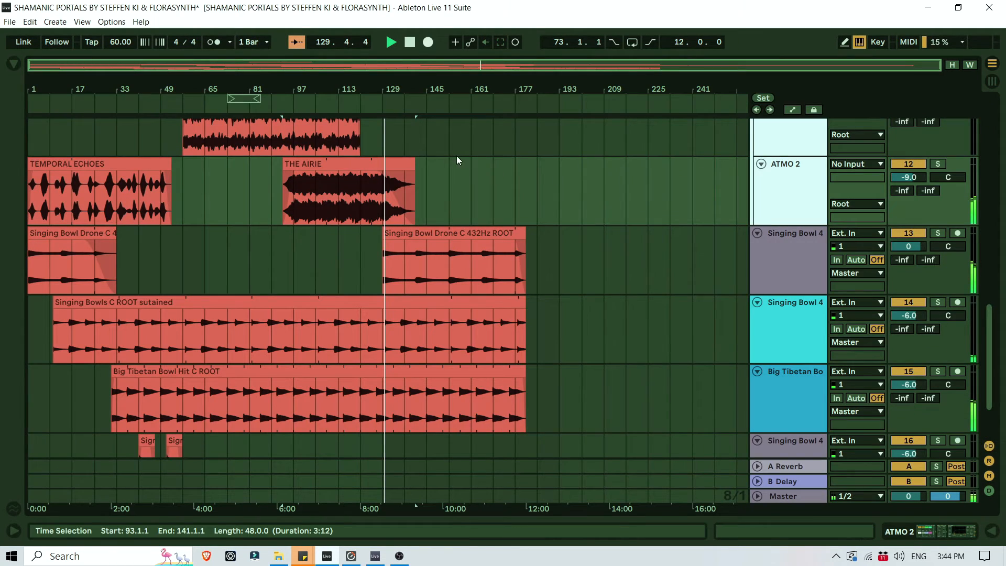
{"action": "left_click", "coordinate": [423, 162]}
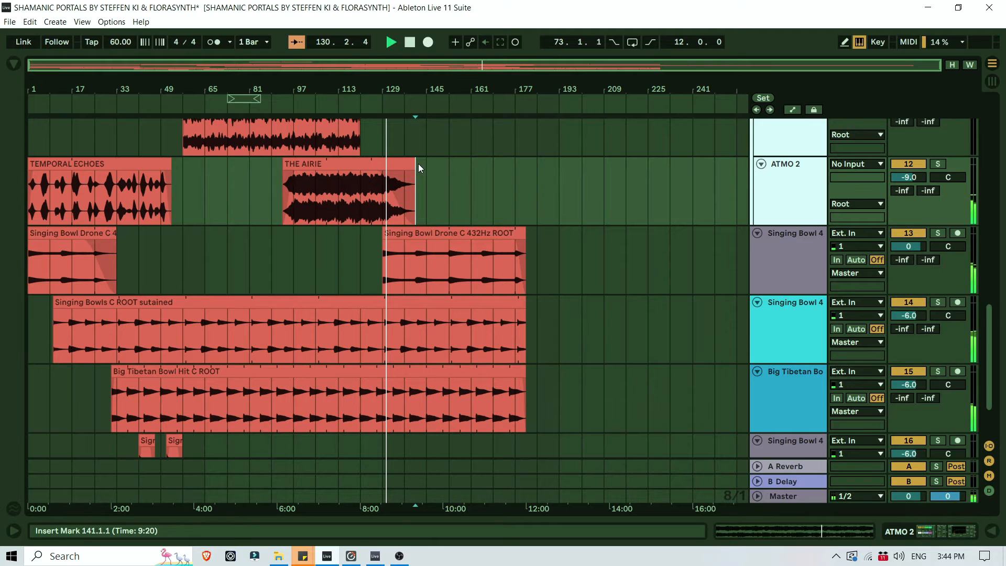
{"action": "key", "text": "ctrl+v"}
{"action": "left_click_drag", "start_coordinate": [420, 173], "coordinate": [427, 173]}
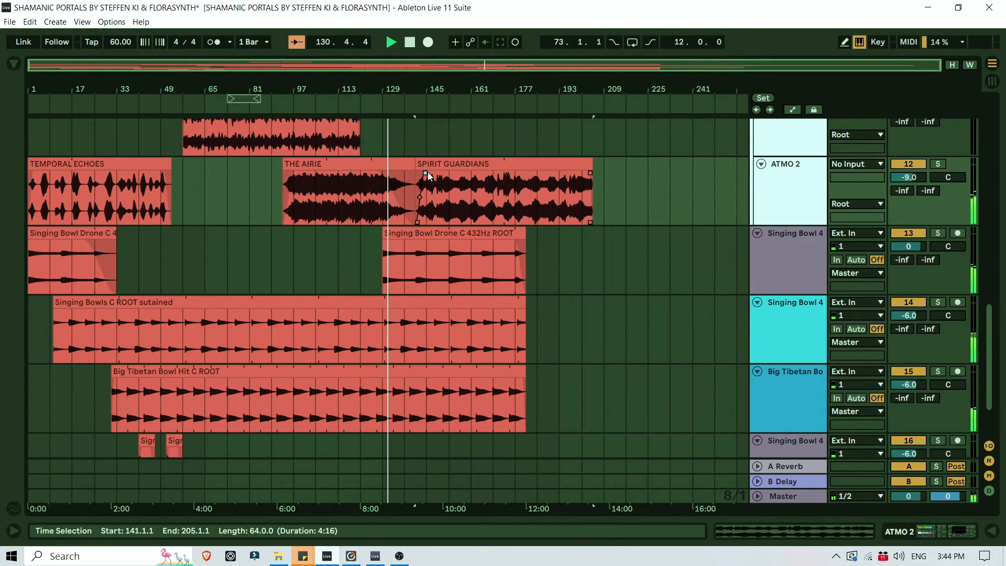
Copy the Part 2 clip BOTANICAL GARDENS from the session's ATMO 1 track.
{"action": "scroll", "coordinate": [700, 249], "scroll_direction": "up", "scroll_amount": 5}
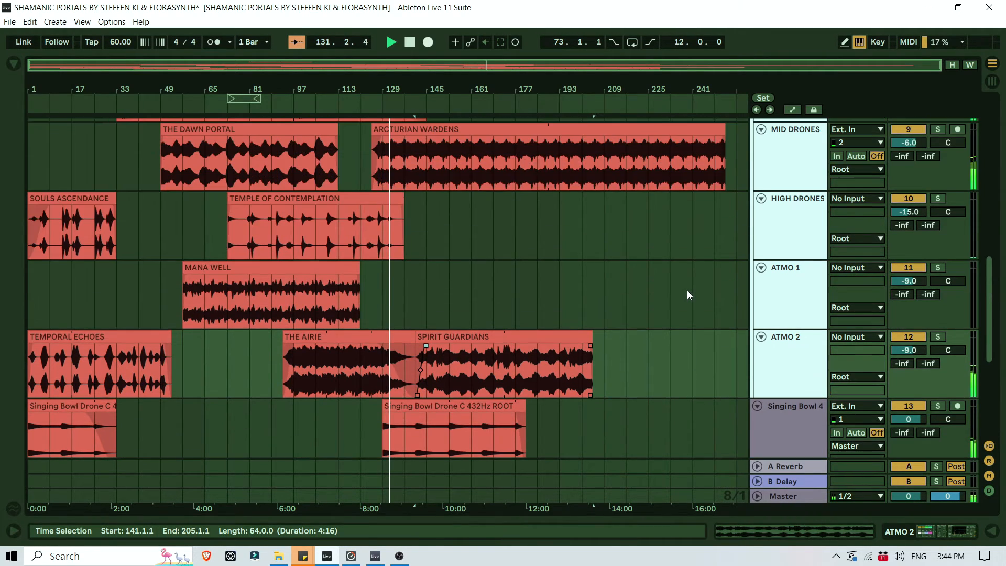
{"action": "scroll", "coordinate": [687, 294], "scroll_direction": "up", "scroll_amount": 3}
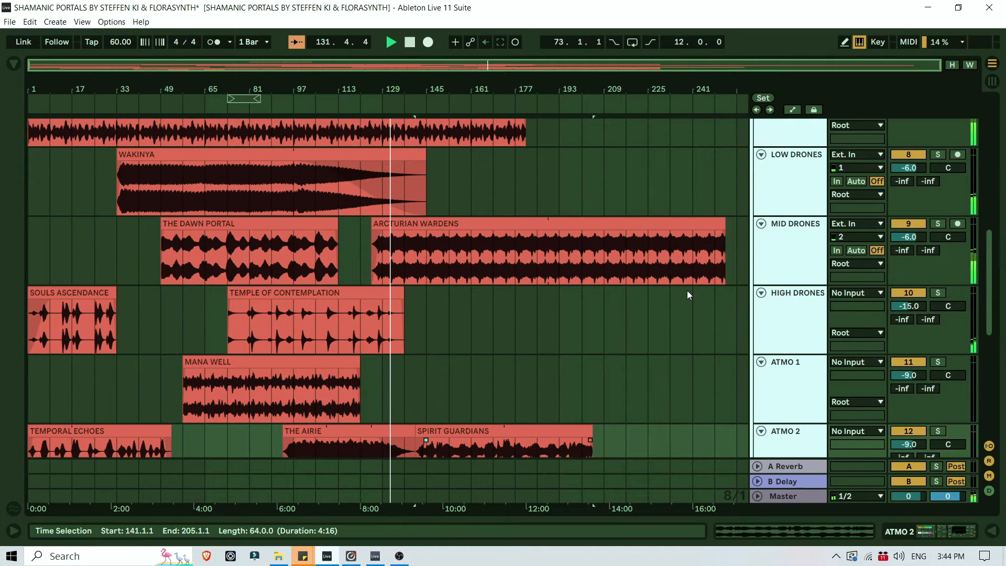
{"action": "scroll", "coordinate": [689, 294], "scroll_direction": "down", "scroll_amount": 7}
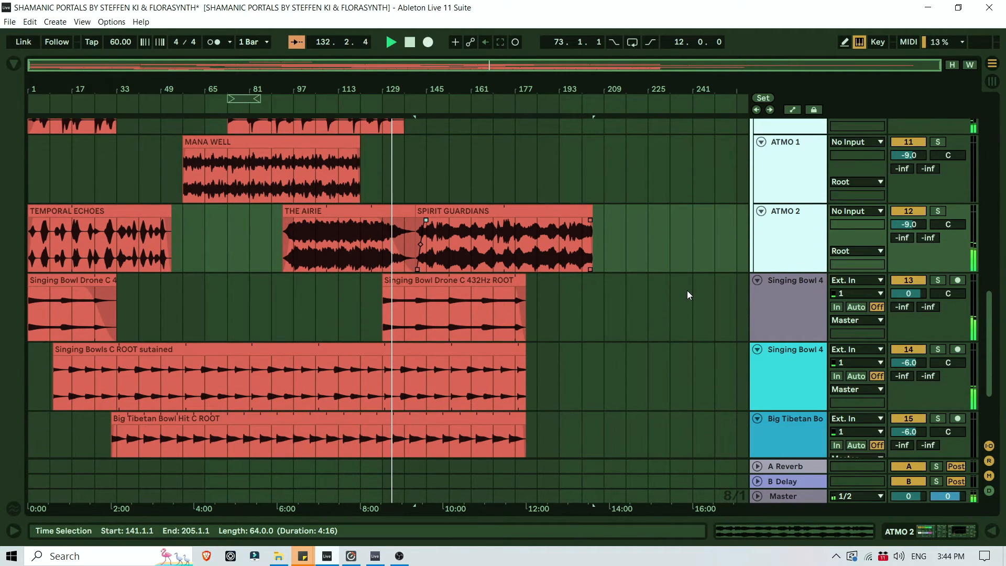
{"action": "key", "text": "Tab"}
{"action": "left_click_drag", "start_coordinate": [546, 508], "coordinate": [576, 525]}
{"action": "left_click", "coordinate": [424, 115]}
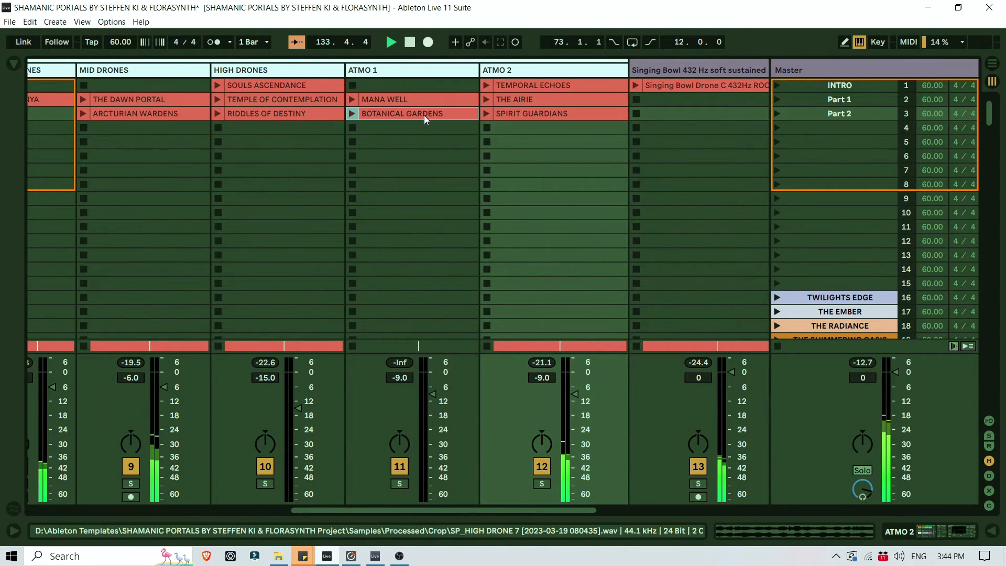
{"action": "right_click", "coordinate": [423, 115]}
{"action": "left_click", "coordinate": [445, 135]}
Place the copied BOTANICAL GARDENS clip in the arrangement on ATMO 1 at bar 137.
{"action": "key", "text": "Tab"}
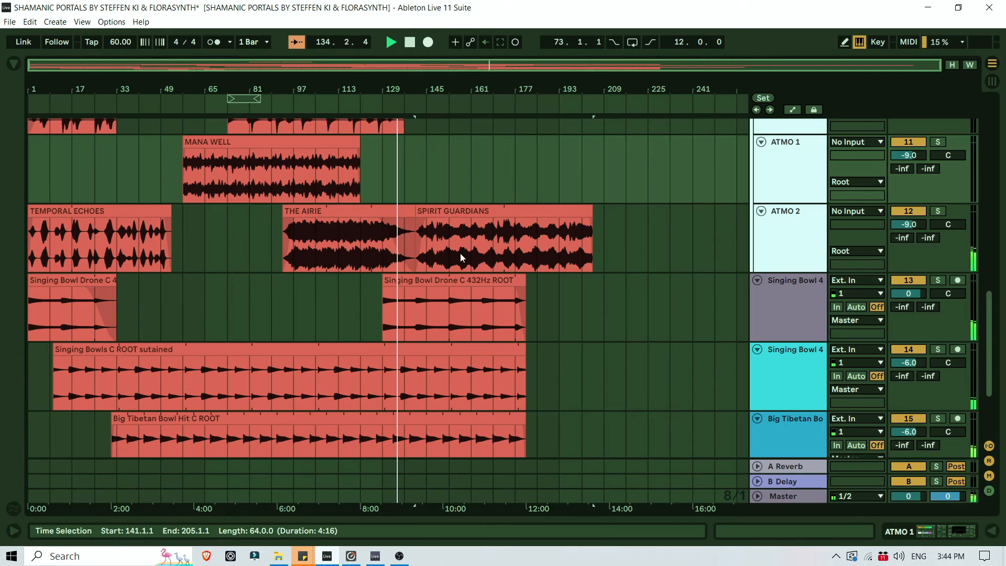
{"action": "scroll", "coordinate": [479, 257], "scroll_direction": "up", "scroll_amount": 3}
{"action": "left_click", "coordinate": [408, 223]}
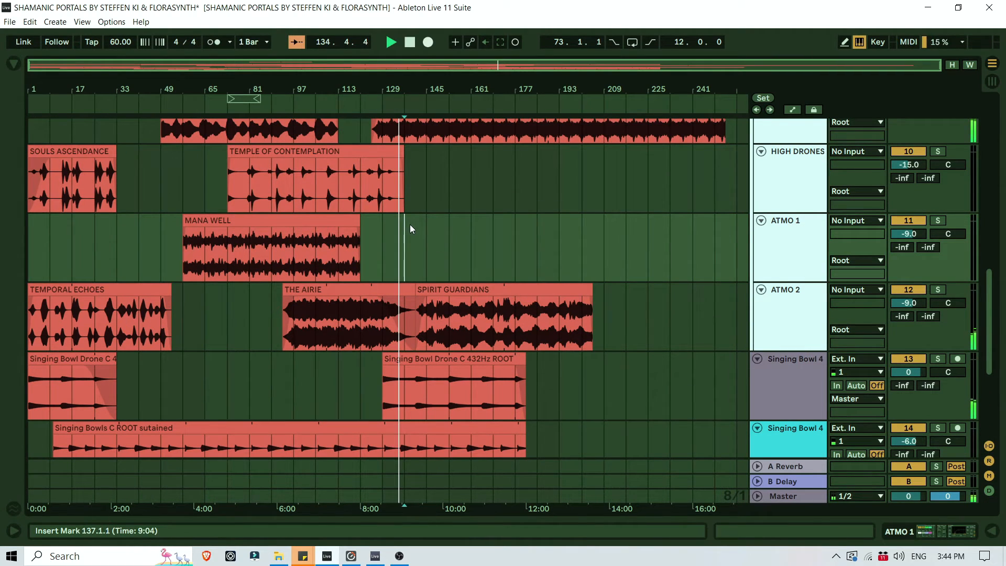
{"action": "key", "text": "ctrl+v"}
Automate the ATMO 1 Hi Cut Filter to rise from 415 Hz at bar 137 to 1.80 kHz midway through BOTANICAL GARDENS.
{"action": "left_click", "coordinate": [793, 110]}
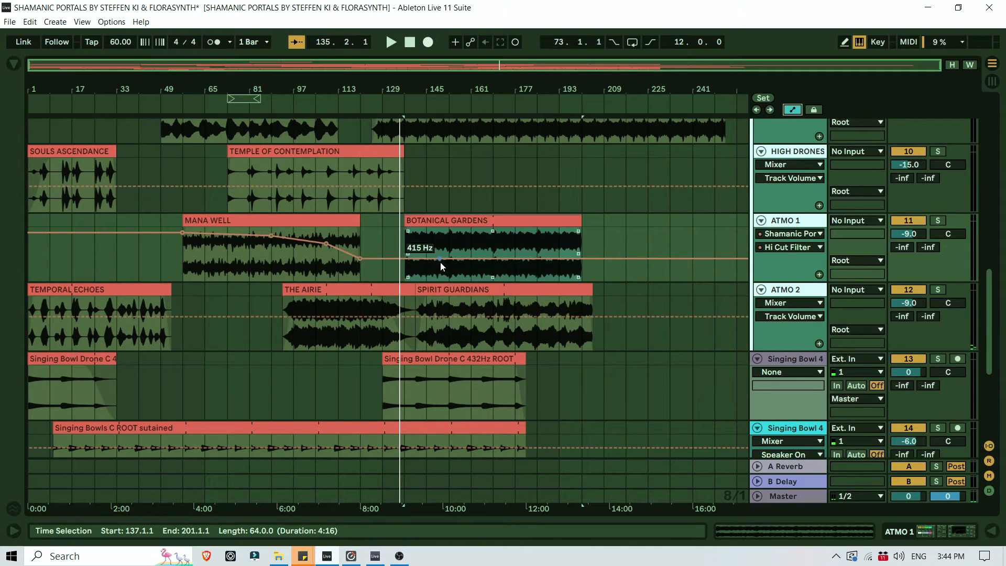
{"action": "left_click", "coordinate": [407, 262]}
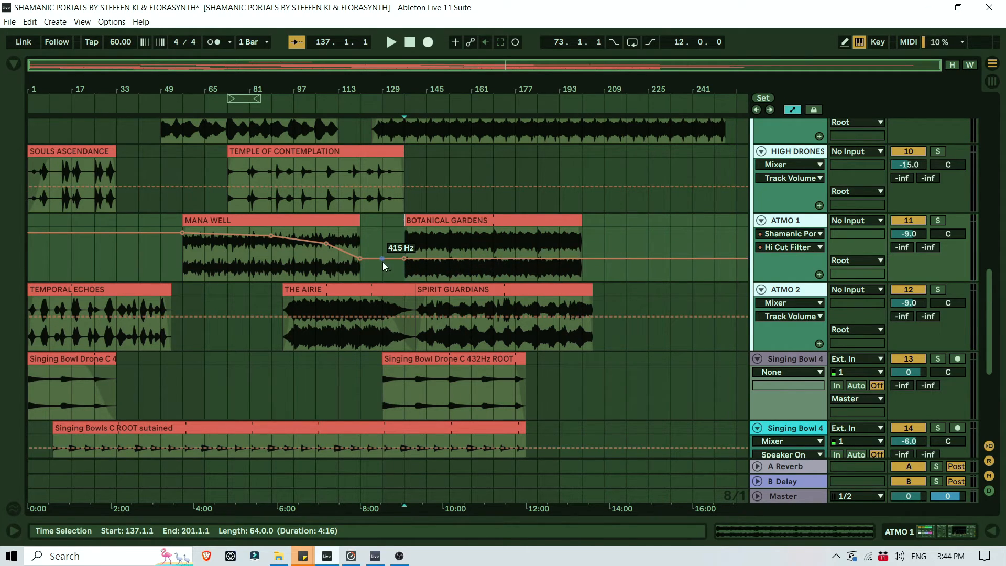
{"action": "left_click_drag", "start_coordinate": [495, 259], "coordinate": [493, 247]}
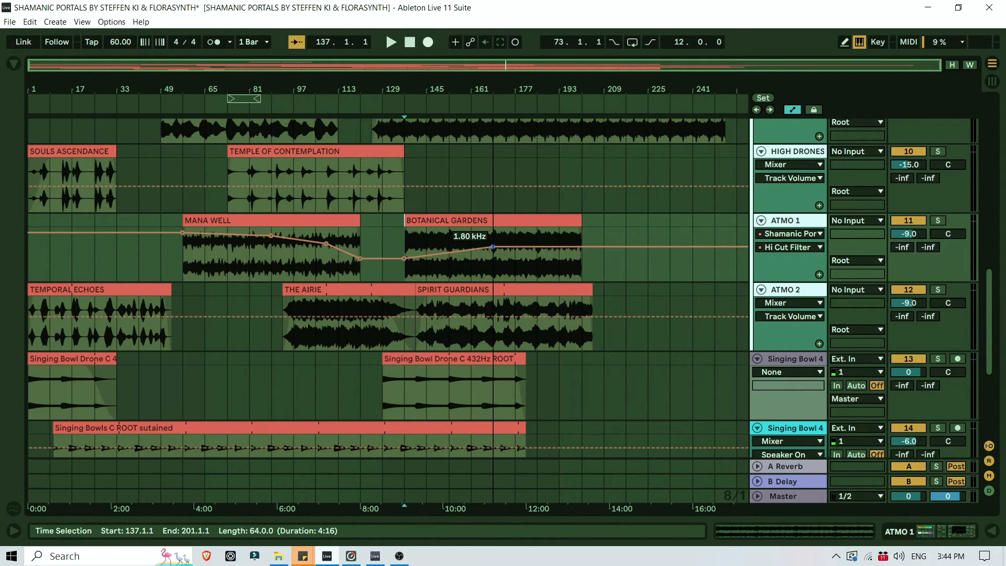
Play the arrangement from about bar 133 and check how BOTANICAL GARDENS enters among the other layers.
{"action": "left_click", "coordinate": [396, 103]}
{"action": "scroll", "coordinate": [389, 377], "scroll_direction": "up", "scroll_amount": 3}
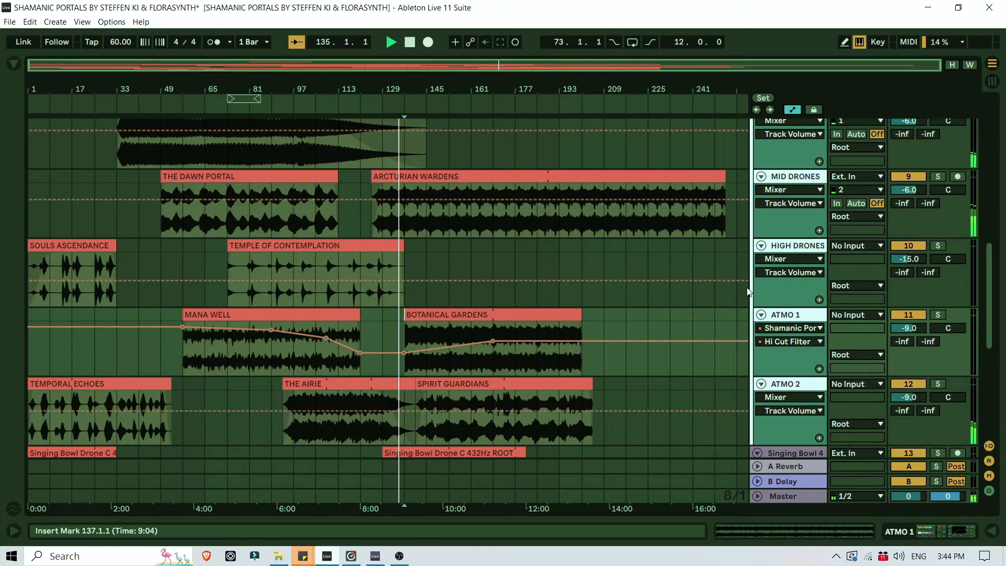
{"action": "scroll", "coordinate": [747, 292], "scroll_direction": "down", "scroll_amount": 1}
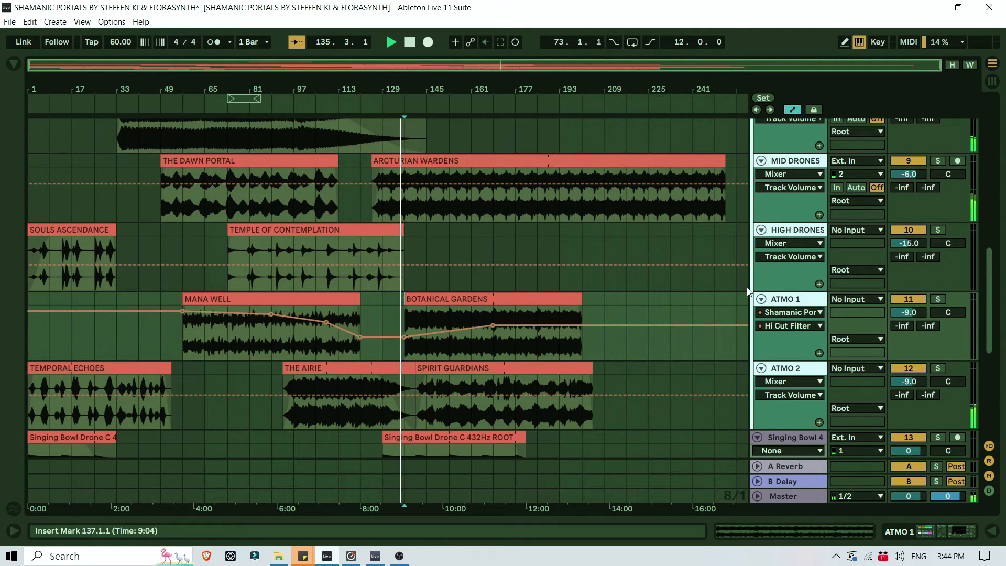
{"action": "scroll", "coordinate": [748, 292], "scroll_direction": "down", "scroll_amount": 7}
{"action": "scroll", "coordinate": [747, 292], "scroll_direction": "up", "scroll_amount": 5}
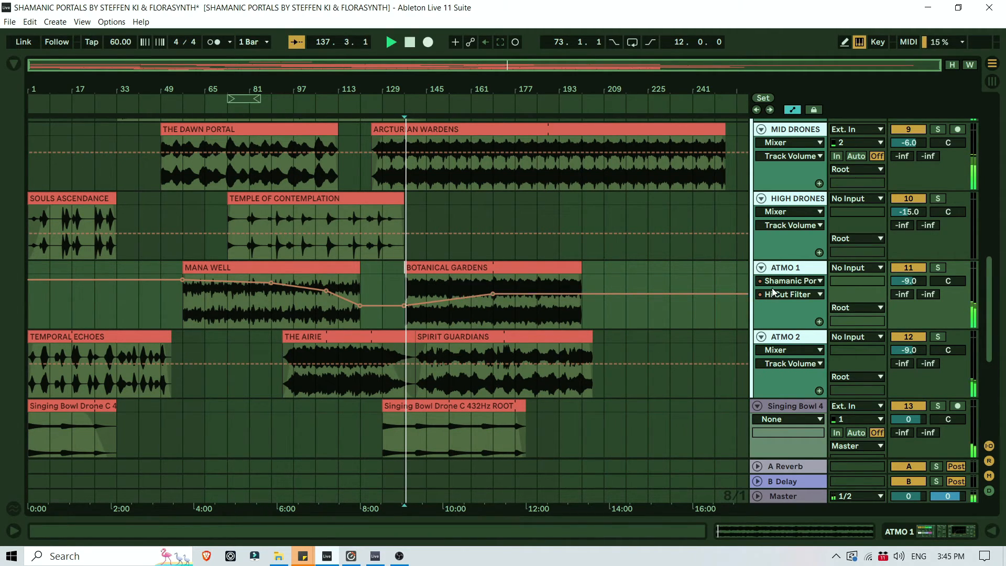
{"action": "scroll", "coordinate": [617, 365], "scroll_direction": "down", "scroll_amount": 2}
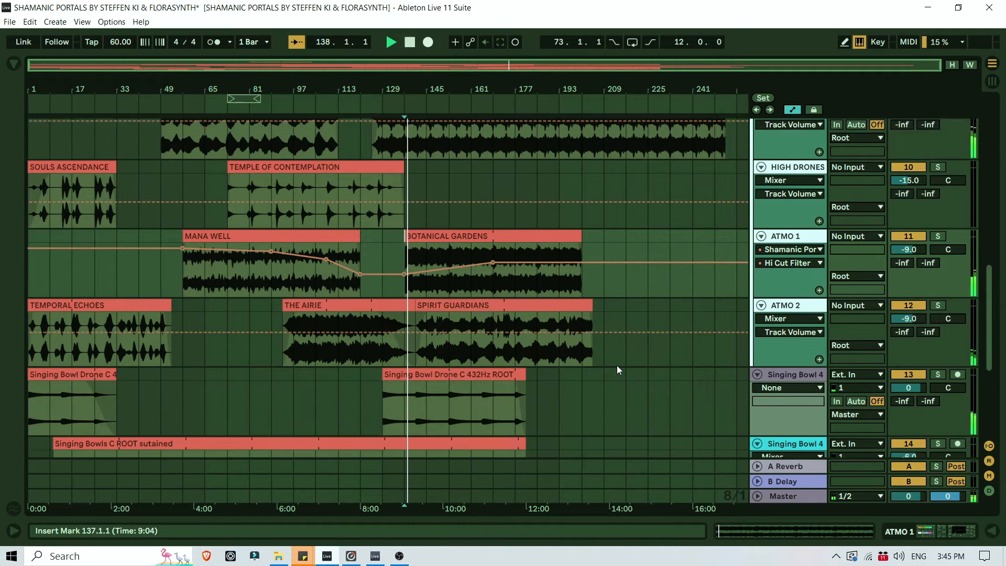
Shorten the ARCTURIAN WARDENS clip on MID DRONES to end at bar 189.
{"action": "scroll", "coordinate": [618, 368], "scroll_direction": "up", "scroll_amount": 5}
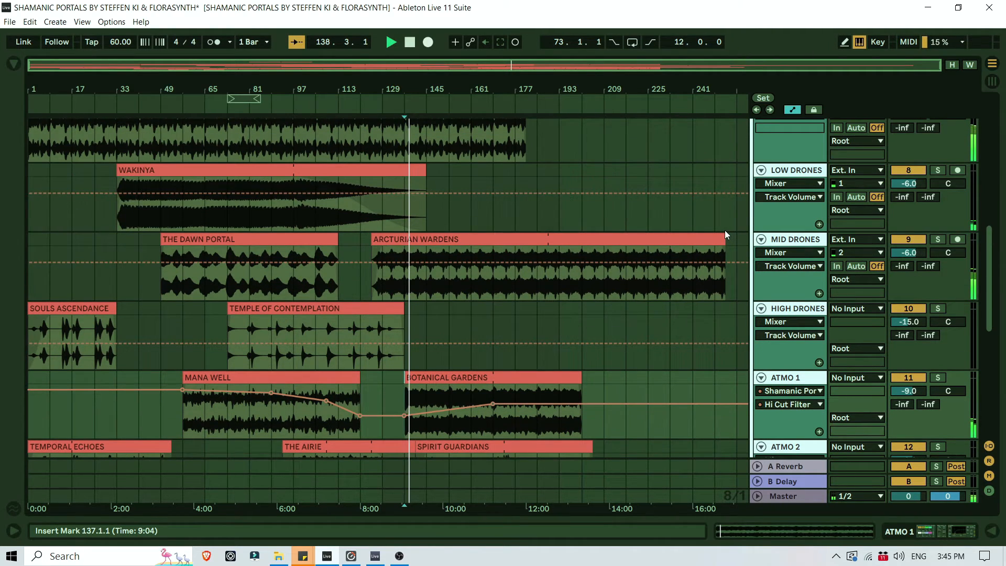
{"action": "left_click_drag", "start_coordinate": [725, 239], "coordinate": [550, 239]}
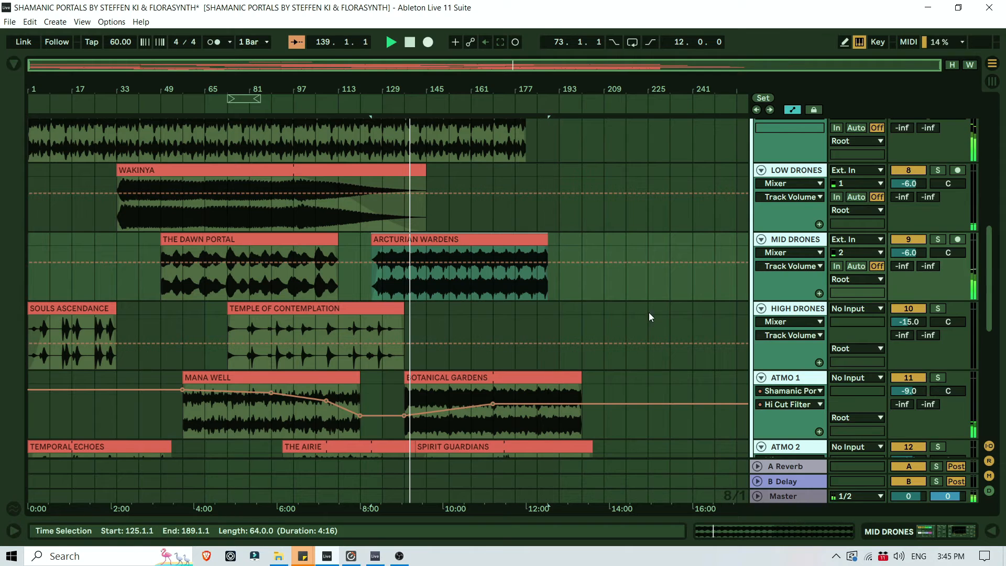
Shorten the SPIRIT GUARDIANS clip on ATMO 2 to end at bar 185, hide the automation and fade the clip out from about bar 174.
{"action": "scroll", "coordinate": [644, 301], "scroll_direction": "down", "scroll_amount": 4}
{"action": "scroll", "coordinate": [644, 302], "scroll_direction": "up", "scroll_amount": 2}
{"action": "scroll", "coordinate": [644, 302], "scroll_direction": "up", "scroll_amount": 3}
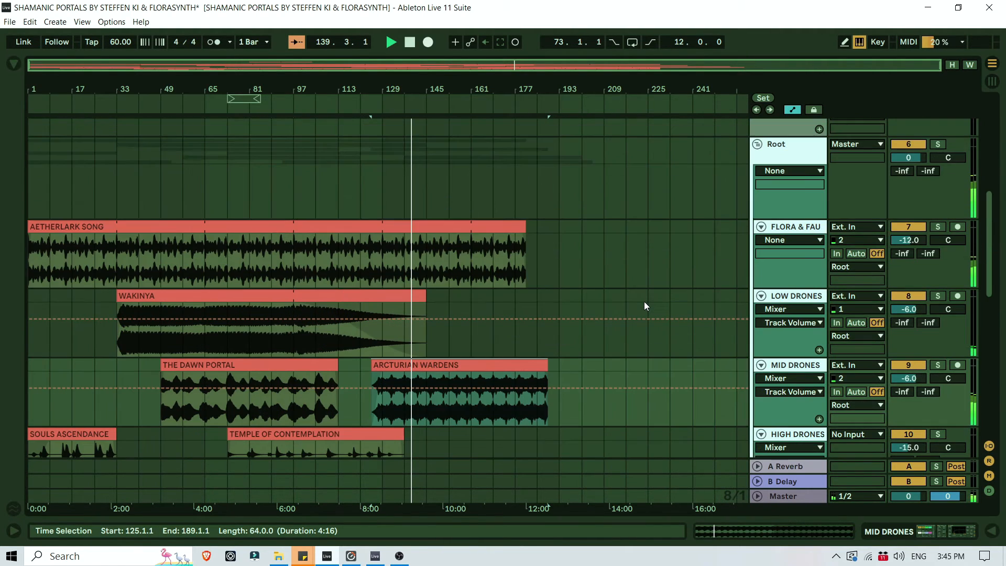
{"action": "scroll", "coordinate": [644, 301], "scroll_direction": "down", "scroll_amount": 4}
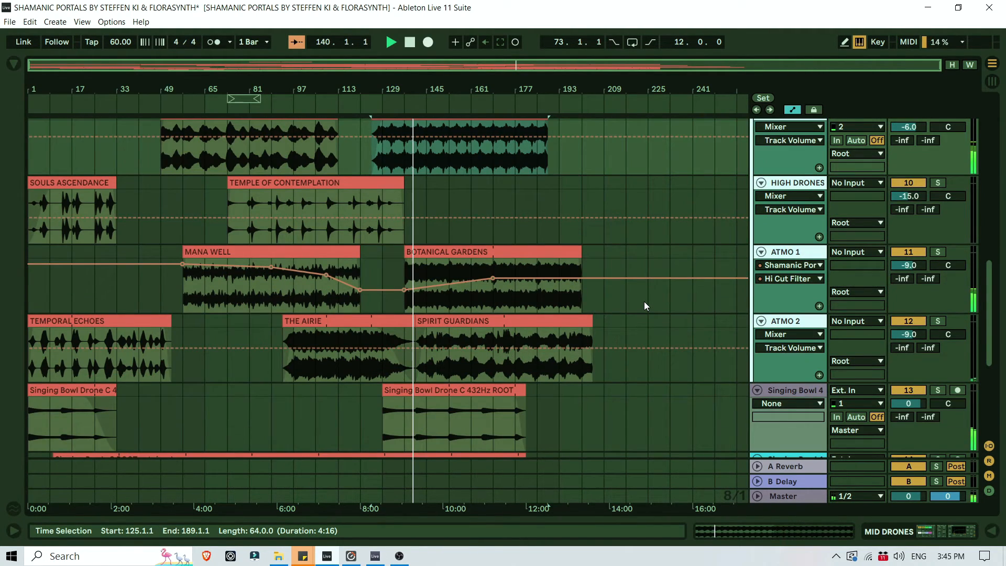
{"action": "scroll", "coordinate": [644, 301], "scroll_direction": "down", "scroll_amount": 2}
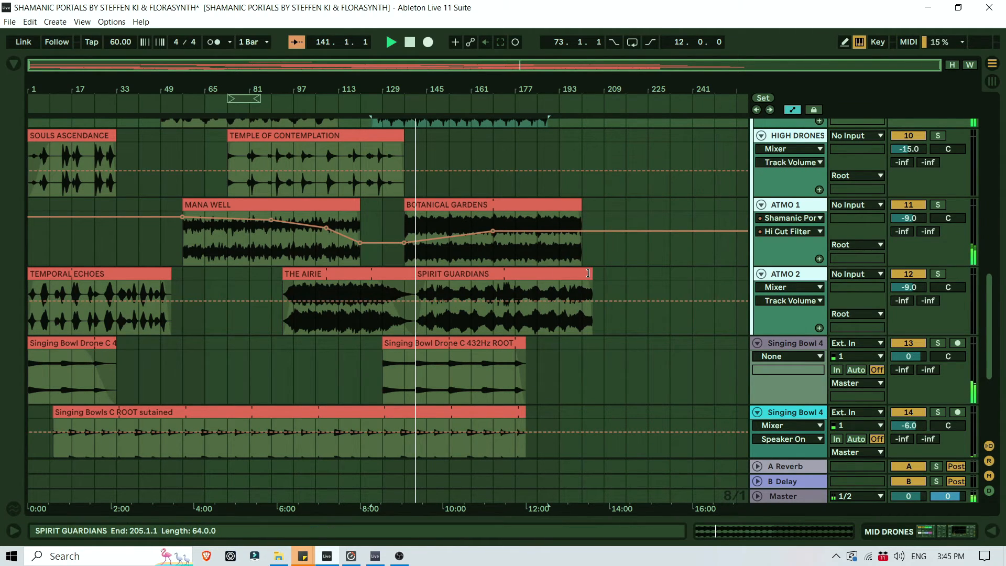
{"action": "left_click_drag", "start_coordinate": [588, 273], "coordinate": [533, 279]}
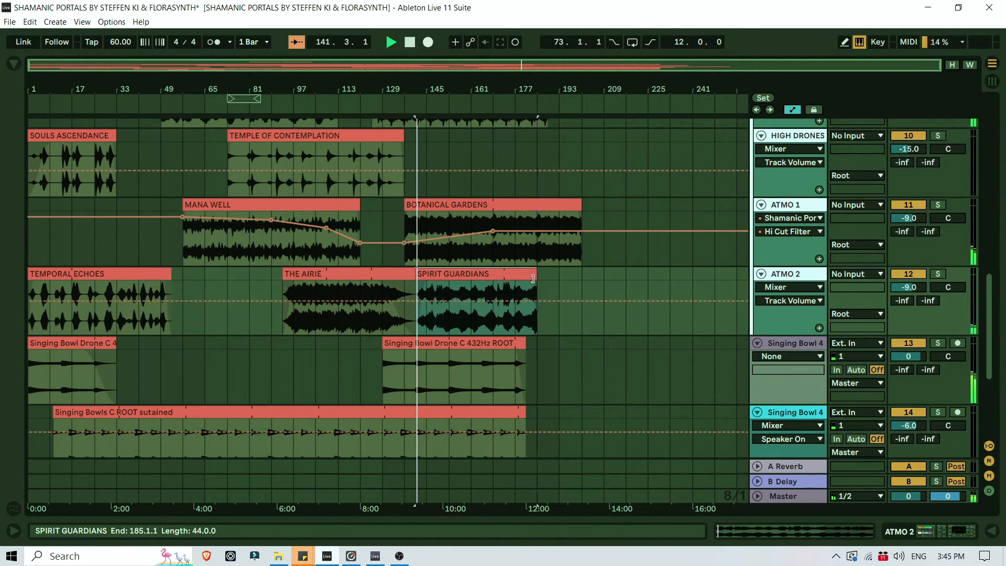
{"action": "left_click", "coordinate": [792, 110]}
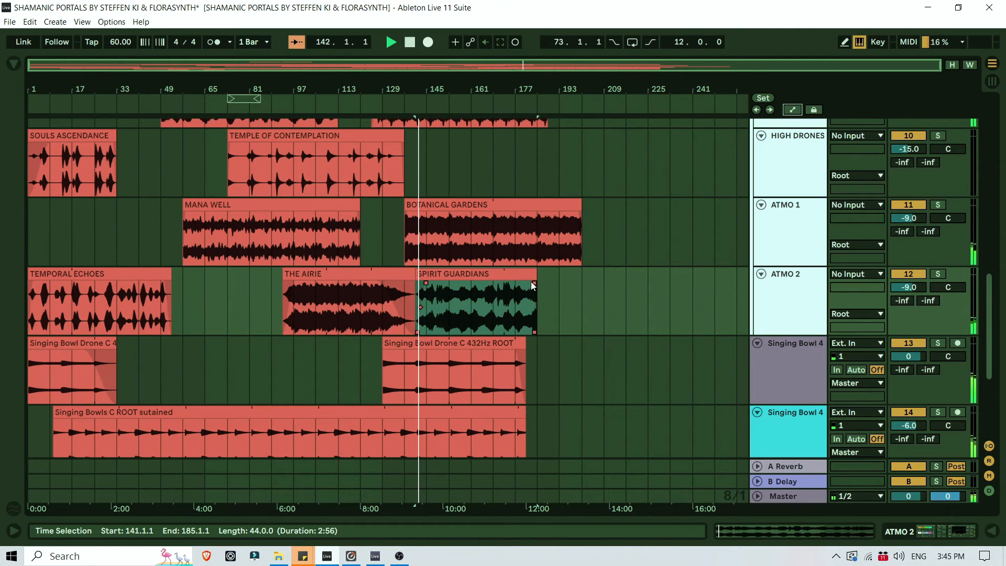
{"action": "left_click_drag", "start_coordinate": [533, 283], "coordinate": [505, 283]}
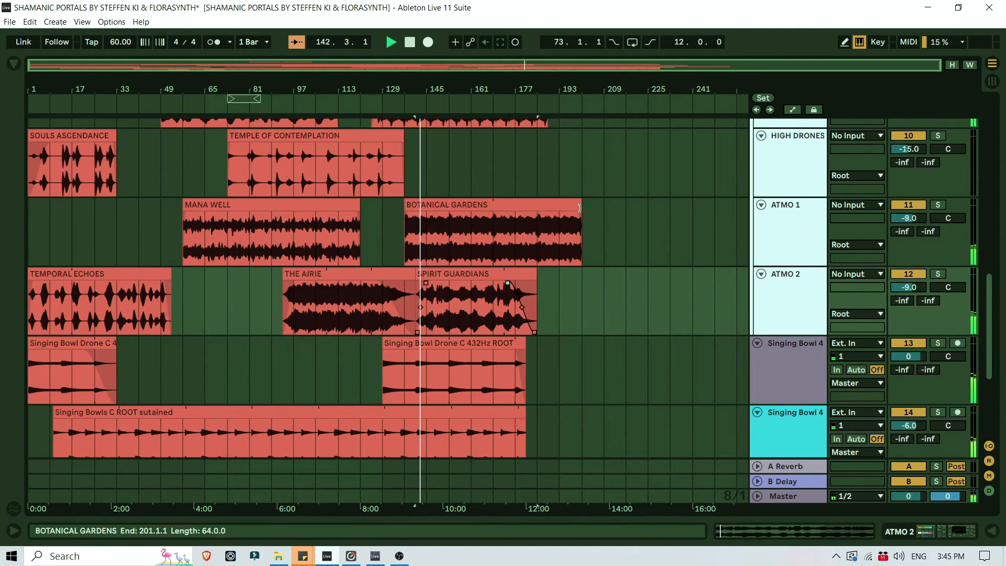
Shorten BOTANICAL GARDENS to end at bar 185 with a fade-out from about bar 169, and shorten ARCTURIAN WARDENS to end at bar 181.
{"action": "left_click_drag", "start_coordinate": [580, 207], "coordinate": [497, 216]}
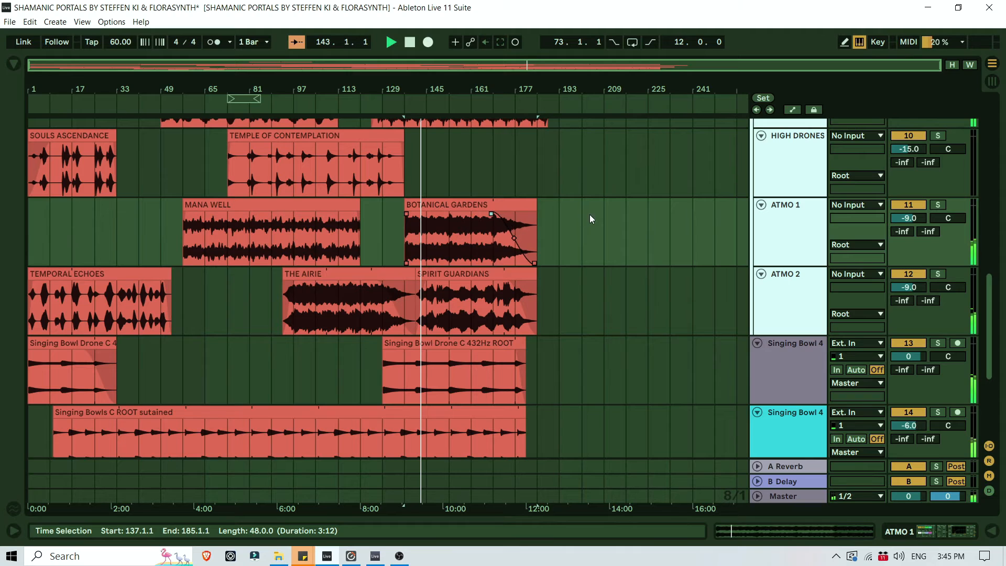
{"action": "scroll", "coordinate": [590, 215], "scroll_direction": "up", "scroll_amount": 3}
{"action": "left_click_drag", "start_coordinate": [546, 171], "coordinate": [524, 162]}
{"action": "left_click_drag", "start_coordinate": [529, 90], "coordinate": [530, 147]}
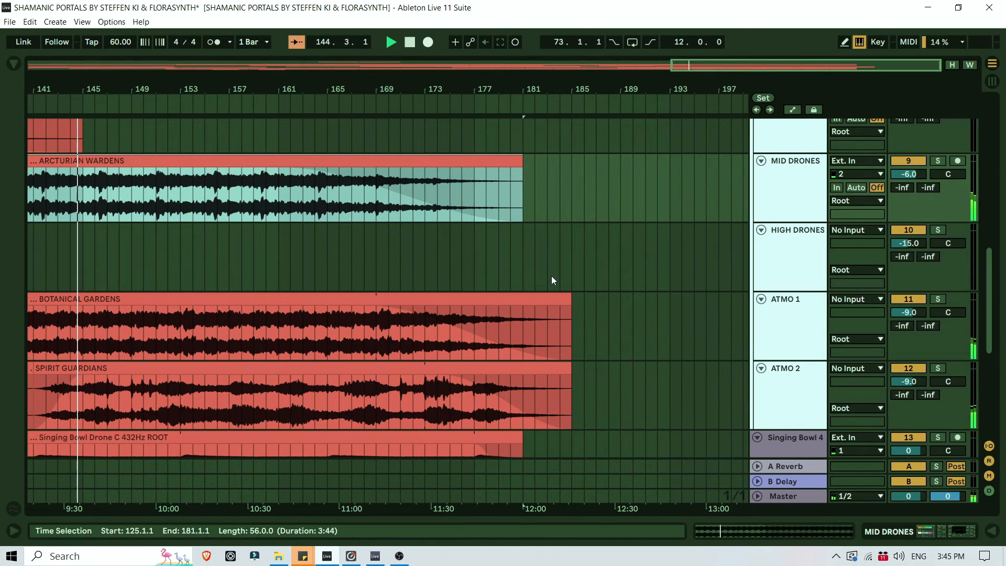
Shorten the second Singing Bowl Drone clip and the sustained Singing Bowls clip to end at bar 153, and Big Tibetan Bowl Hit at bar 151.
{"action": "left_click_drag", "start_coordinate": [487, 90], "coordinate": [487, 42]}
{"action": "scroll", "coordinate": [724, 218], "scroll_direction": "down", "scroll_amount": 3}
{"action": "scroll", "coordinate": [724, 219], "scroll_direction": "down", "scroll_amount": 3}
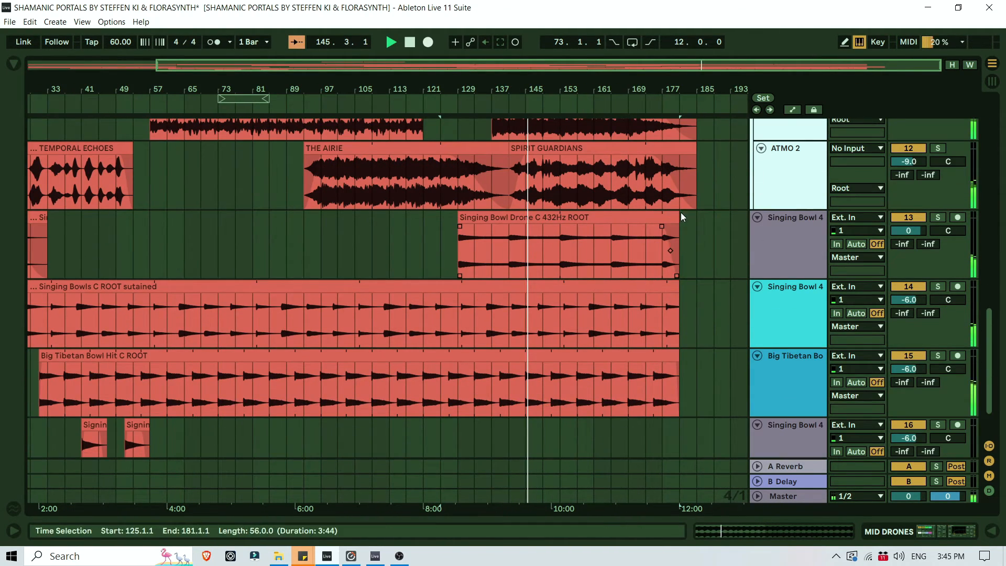
{"action": "left_click_drag", "start_coordinate": [679, 217], "coordinate": [560, 217]}
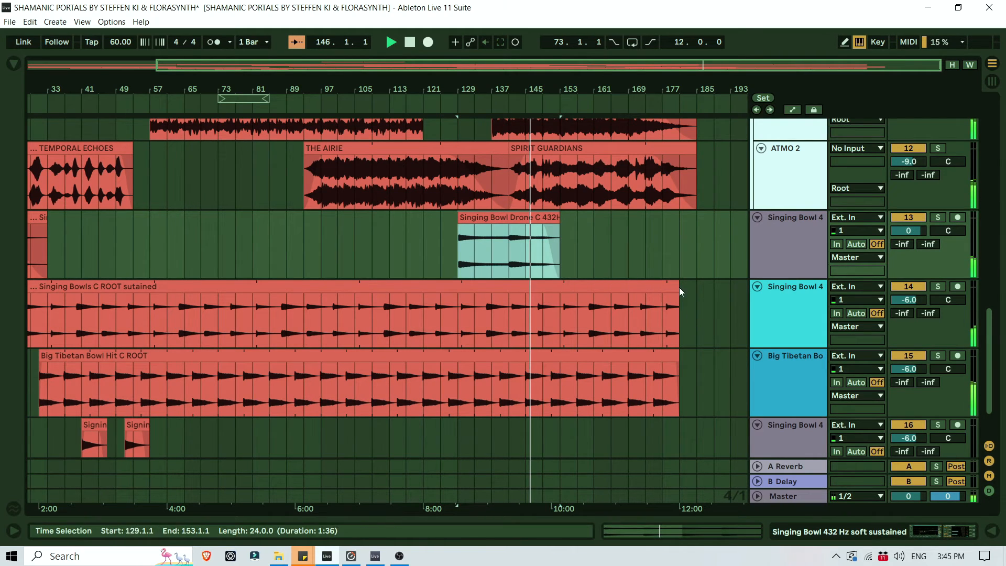
{"action": "left_click_drag", "start_coordinate": [679, 287], "coordinate": [556, 290]}
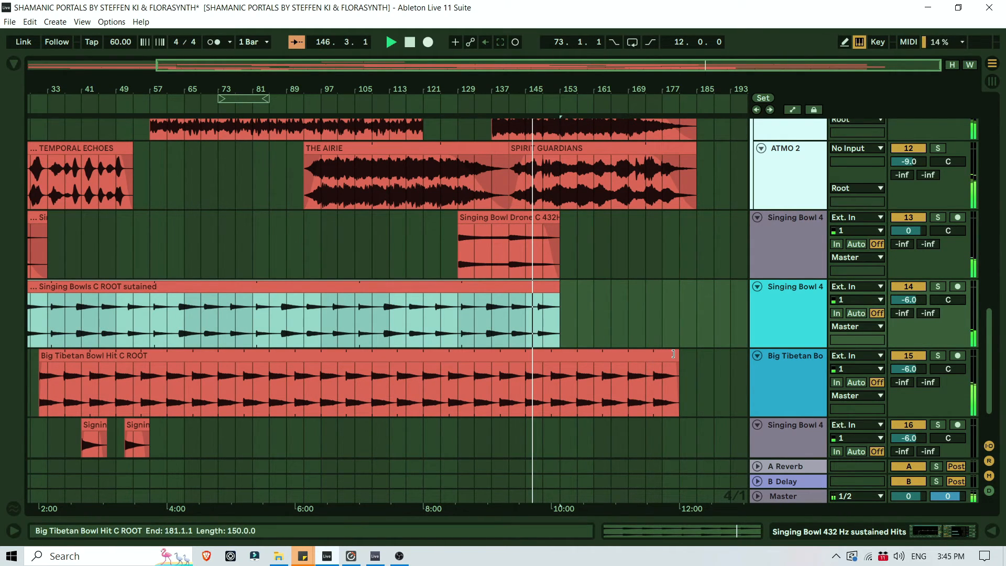
{"action": "left_click_drag", "start_coordinate": [679, 364], "coordinate": [563, 345]}
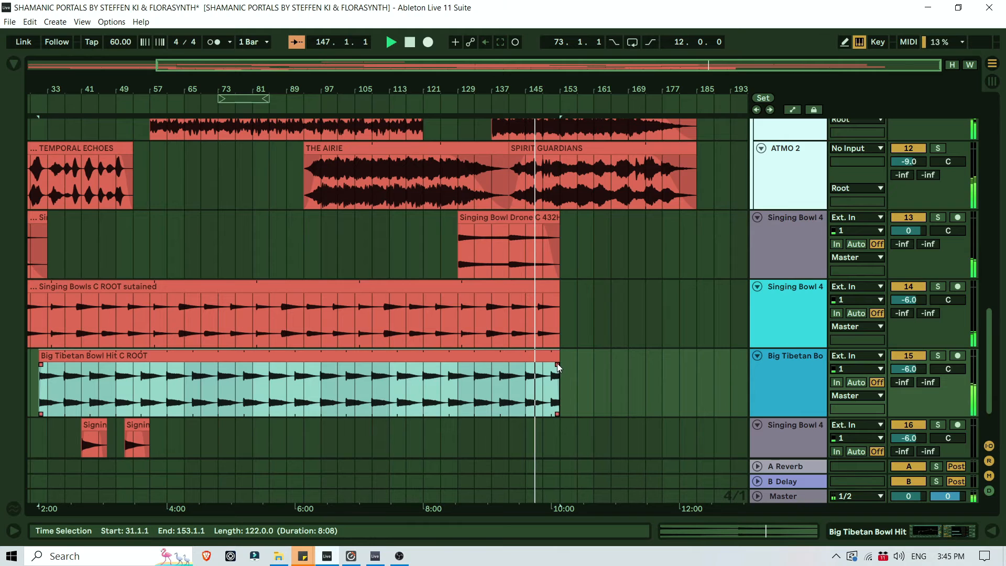
{"action": "left_click", "coordinate": [558, 363]}
{"action": "left_click", "coordinate": [557, 356]}
Lengthen the fade-in of the SPIRIT GUARDIANS clip on ATMO 2 to reach about bar 174.
{"action": "scroll", "coordinate": [703, 307], "scroll_direction": "up", "scroll_amount": 3}
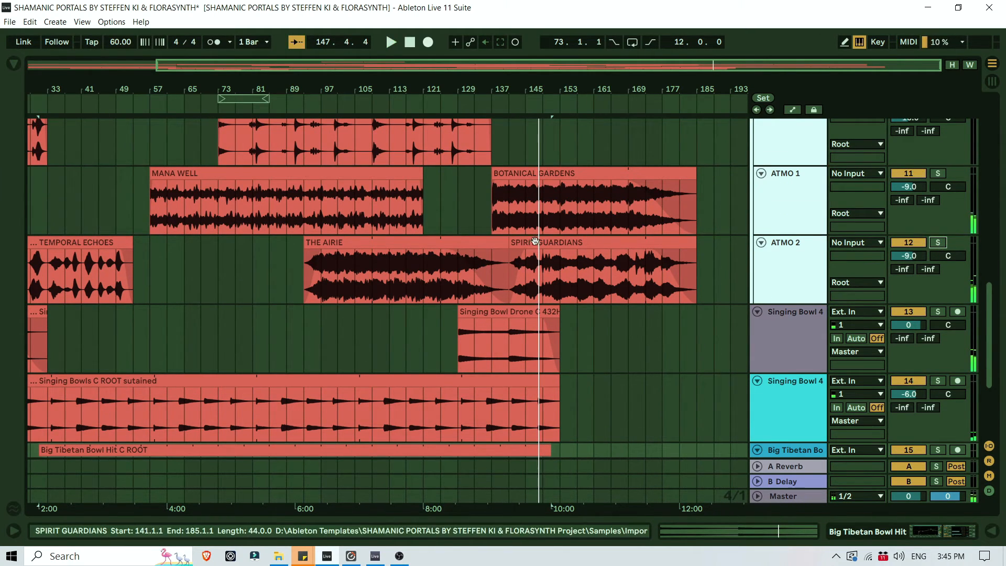
{"action": "scroll", "coordinate": [559, 248], "scroll_direction": "up", "scroll_amount": 3}
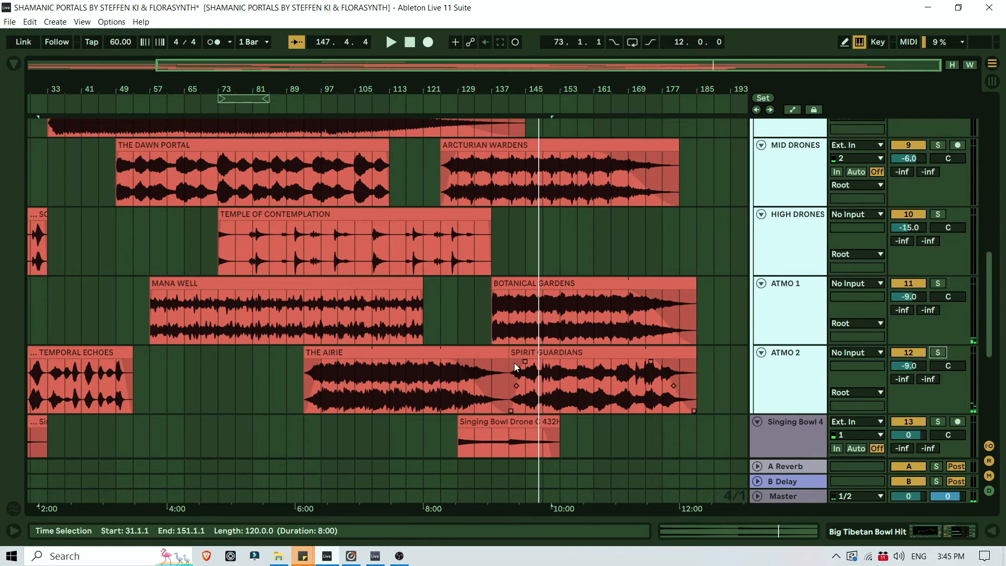
{"action": "left_click_drag", "start_coordinate": [514, 362], "coordinate": [649, 339]}
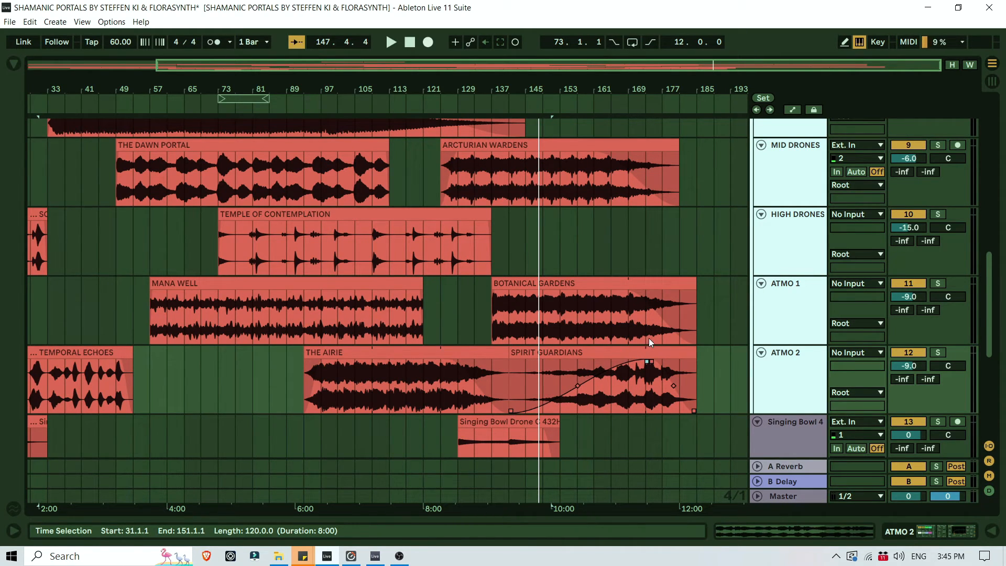
Shorten the ARCTURIAN WARDENS clip on MID DRONES to end at bar 157 and play the arrangement from about bar 147.
{"action": "left_click_drag", "start_coordinate": [677, 144], "coordinate": [575, 143]}
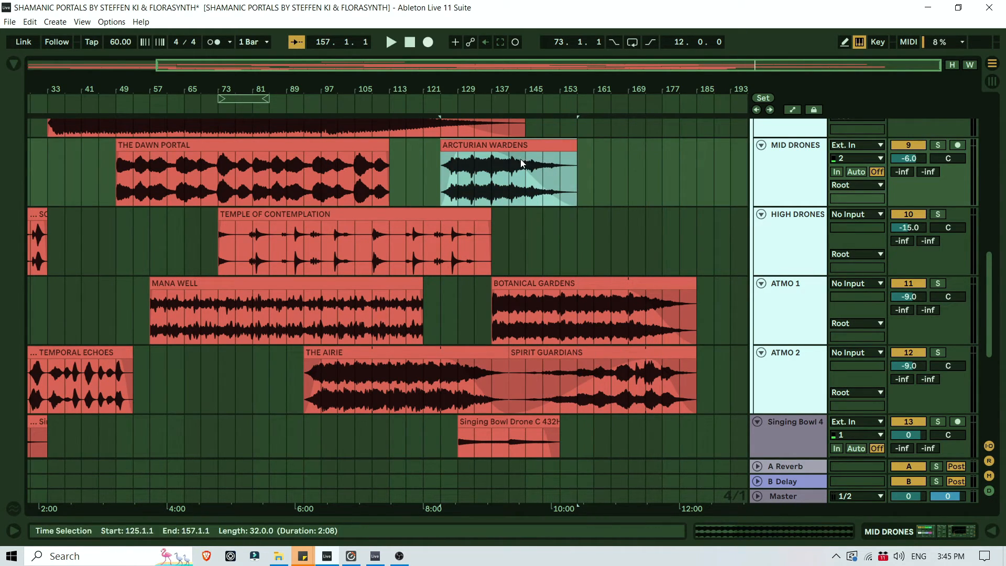
{"action": "left_click", "coordinate": [535, 102]}
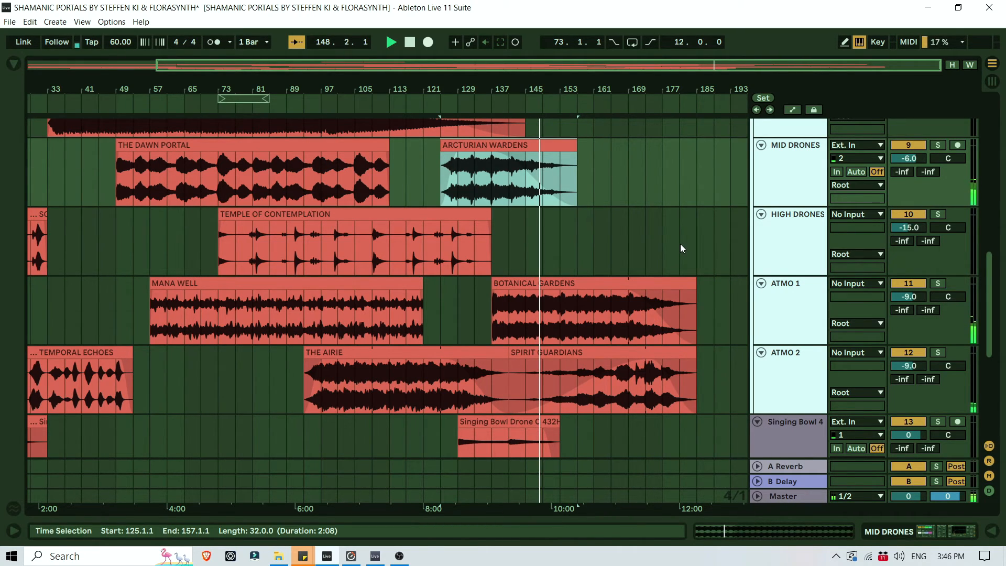
Extend the Singing Bowls C ROOT sustained clip to end at bar 177 and the Big Tibetan Bowl Hit clip to end at bar 169.
{"action": "scroll", "coordinate": [680, 244], "scroll_direction": "down", "scroll_amount": 4}
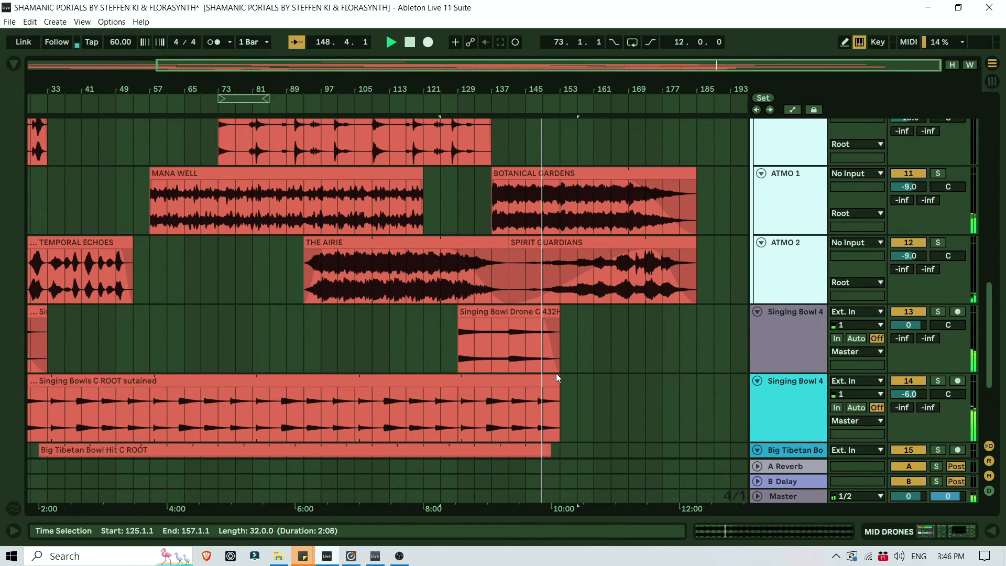
{"action": "left_click_drag", "start_coordinate": [558, 377], "coordinate": [662, 375]}
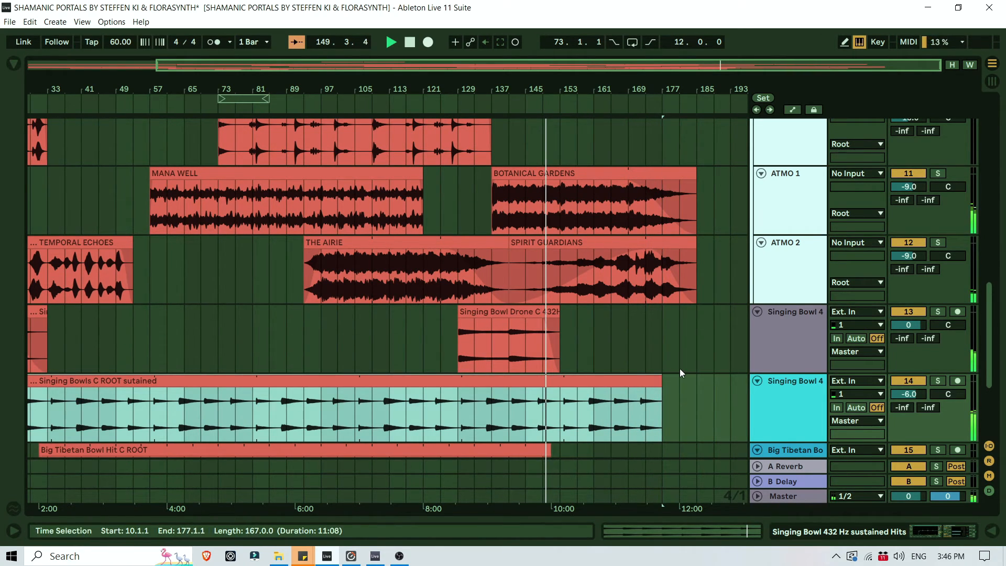
{"action": "scroll", "coordinate": [680, 369], "scroll_direction": "down", "scroll_amount": 3}
{"action": "left_click_drag", "start_coordinate": [550, 367], "coordinate": [628, 346]}
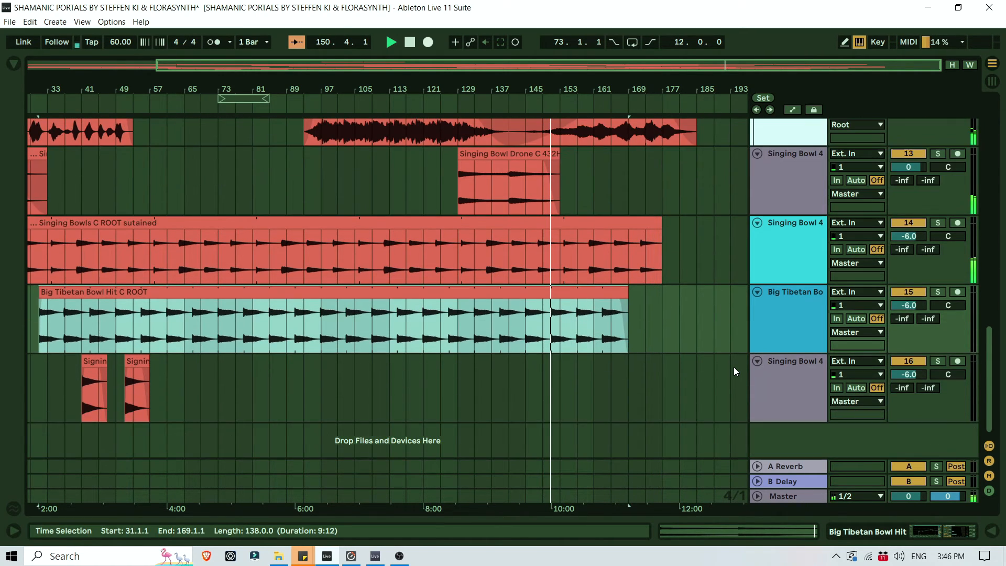
Lower the volume of the FLORA & FAU track to -18 dB while the arrangement plays.
{"action": "scroll", "coordinate": [734, 367], "scroll_direction": "up", "scroll_amount": 5}
{"action": "scroll", "coordinate": [734, 367], "scroll_direction": "up", "scroll_amount": 3}
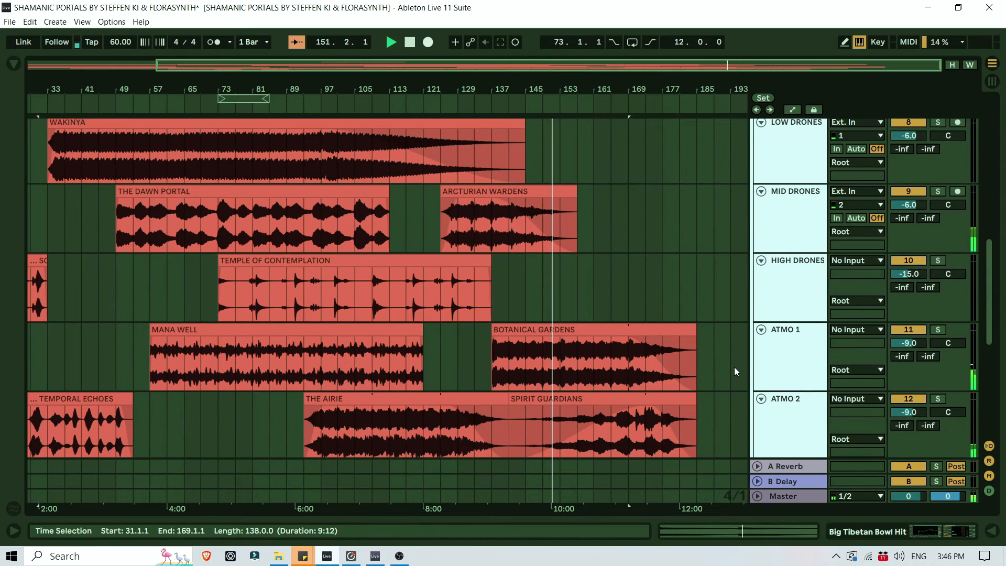
{"action": "scroll", "coordinate": [520, 215], "scroll_direction": "up", "scroll_amount": 2}
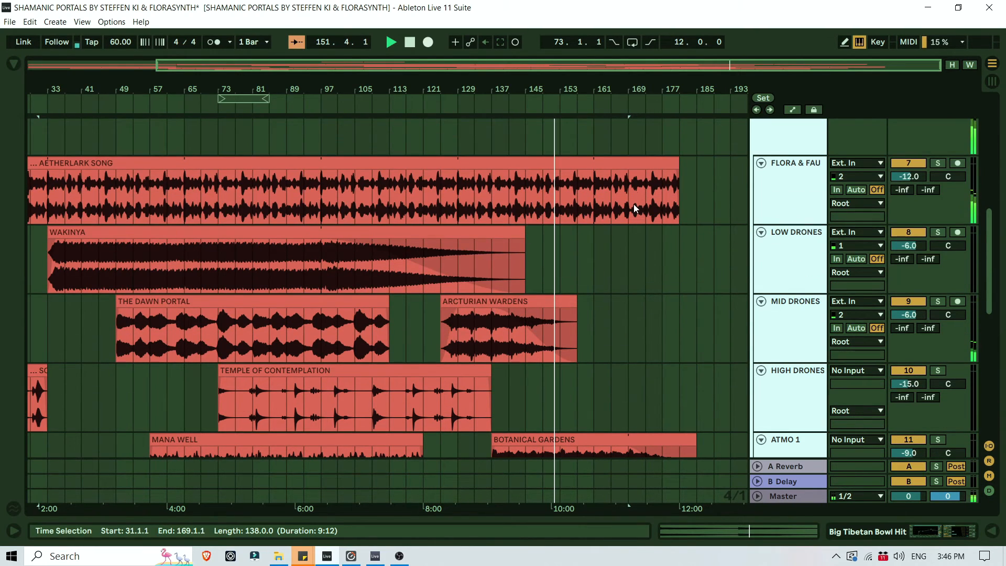
{"action": "left_click", "coordinate": [910, 178]}
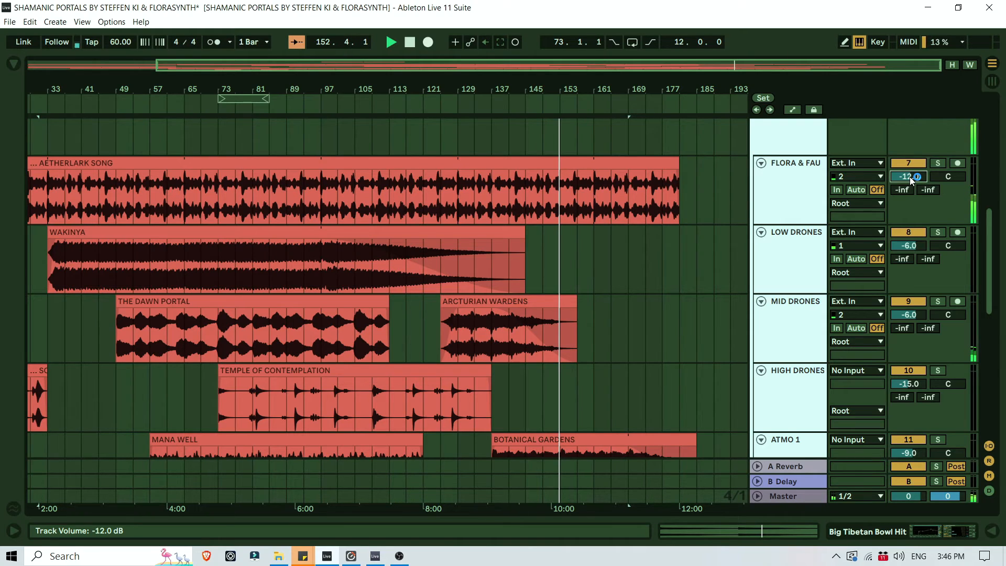
{"action": "left_click_drag", "start_coordinate": [910, 178], "coordinate": [910, 186]}
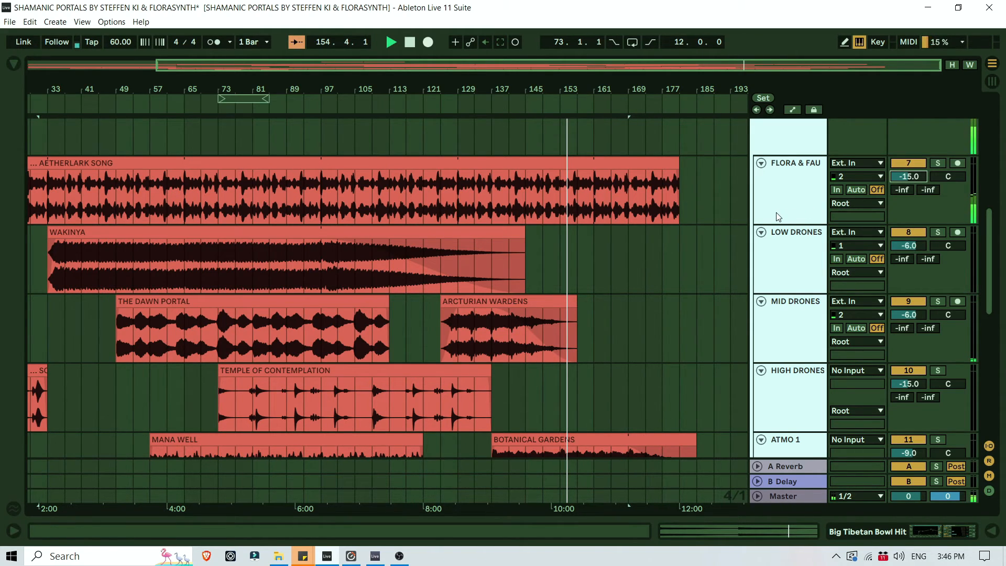
{"action": "left_click_drag", "start_coordinate": [910, 177], "coordinate": [909, 187]}
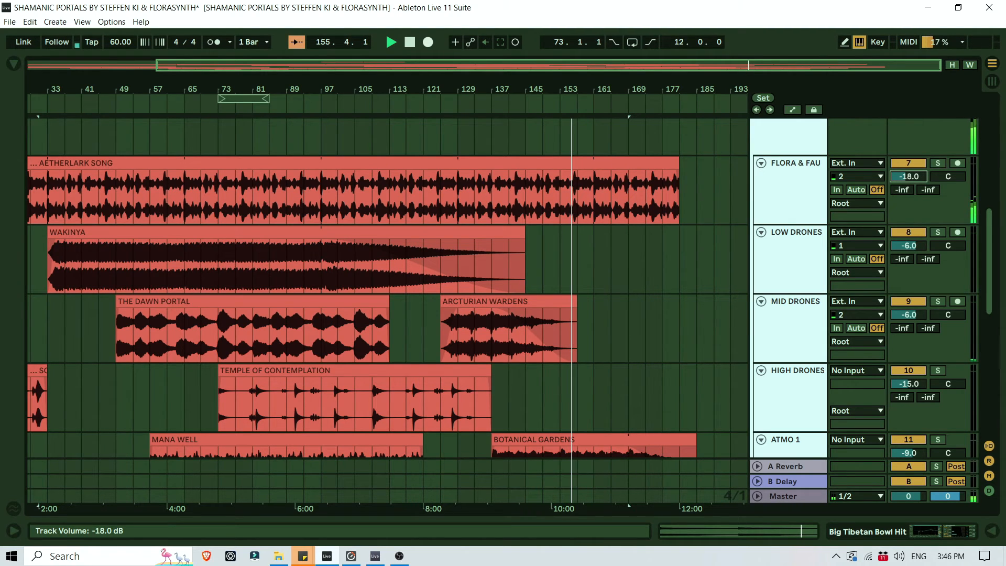
Copy the TEMPLE OF CONTEMPLATION clip on HIGH DRONES so the duplicate starts at bar 161.
{"action": "scroll", "coordinate": [721, 209], "scroll_direction": "down", "scroll_amount": 10}
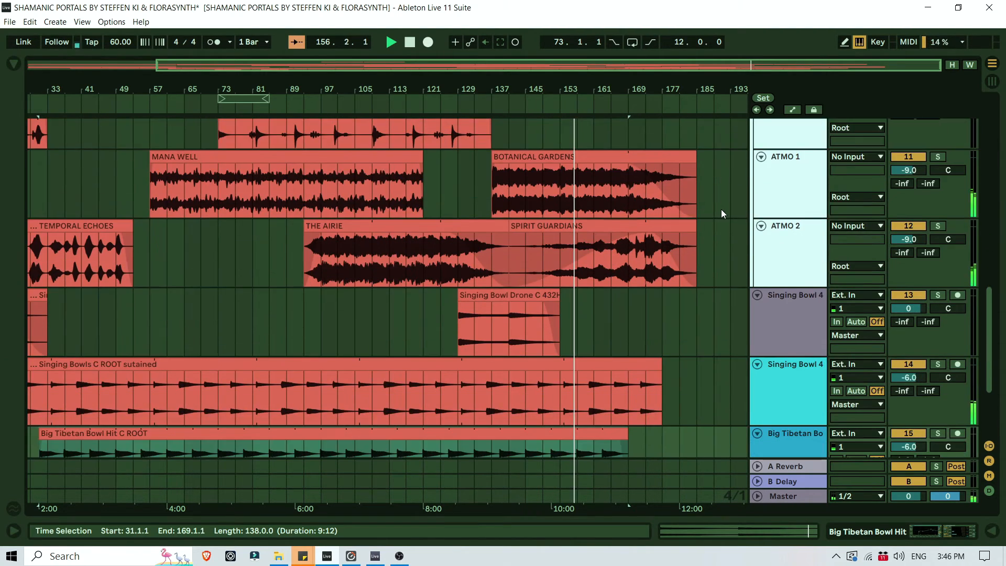
{"action": "scroll", "coordinate": [621, 318], "scroll_direction": "down", "scroll_amount": 5}
{"action": "scroll", "coordinate": [652, 306], "scroll_direction": "up", "scroll_amount": 4}
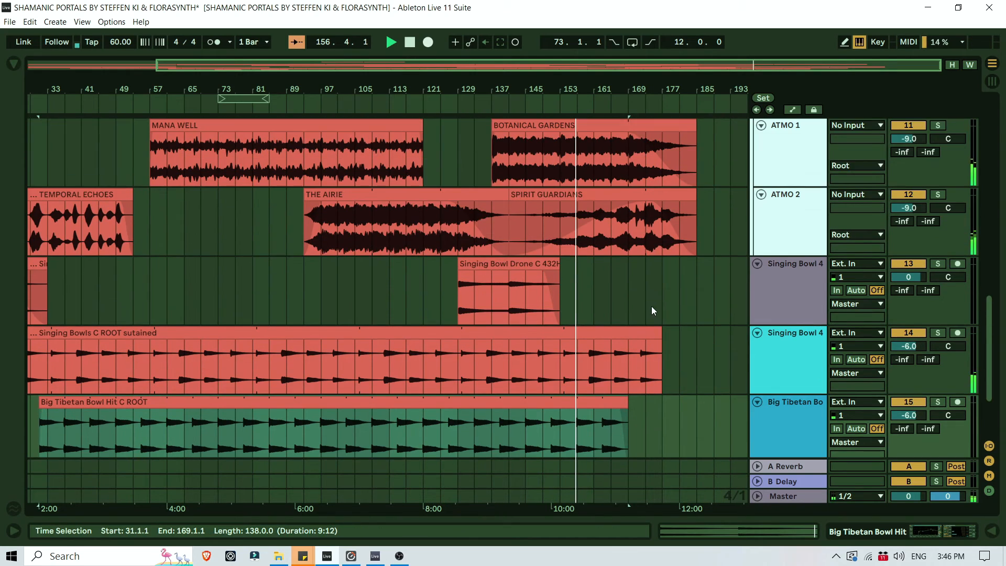
{"action": "scroll", "coordinate": [651, 311], "scroll_direction": "up", "scroll_amount": 3}
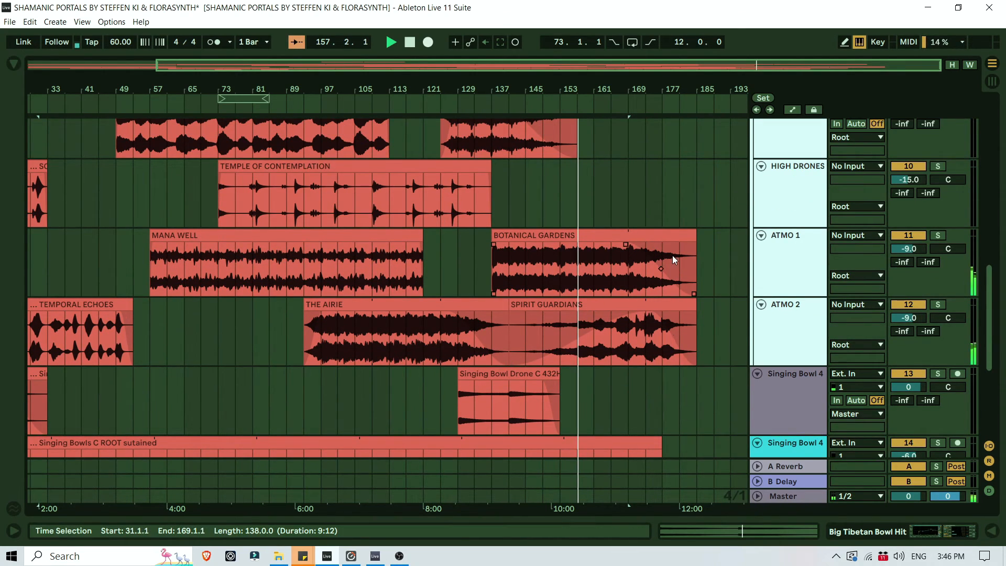
{"action": "scroll", "coordinate": [700, 274], "scroll_direction": "down", "scroll_amount": 2}
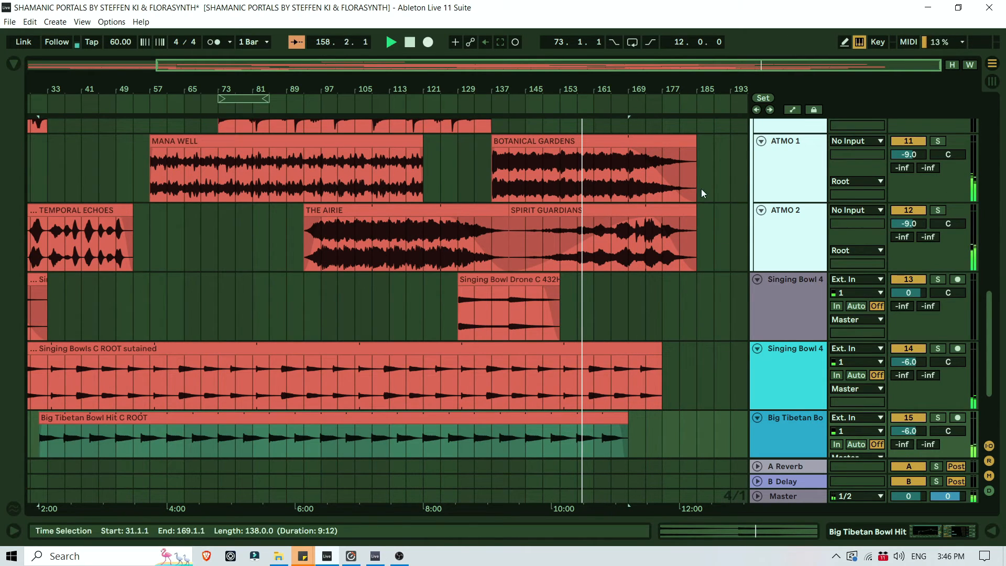
{"action": "left_click_drag", "start_coordinate": [678, 87], "coordinate": [655, 99]}
{"action": "scroll", "coordinate": [656, 298], "scroll_direction": "up", "scroll_amount": 3}
{"action": "scroll", "coordinate": [655, 298], "scroll_direction": "up", "scroll_amount": 5}
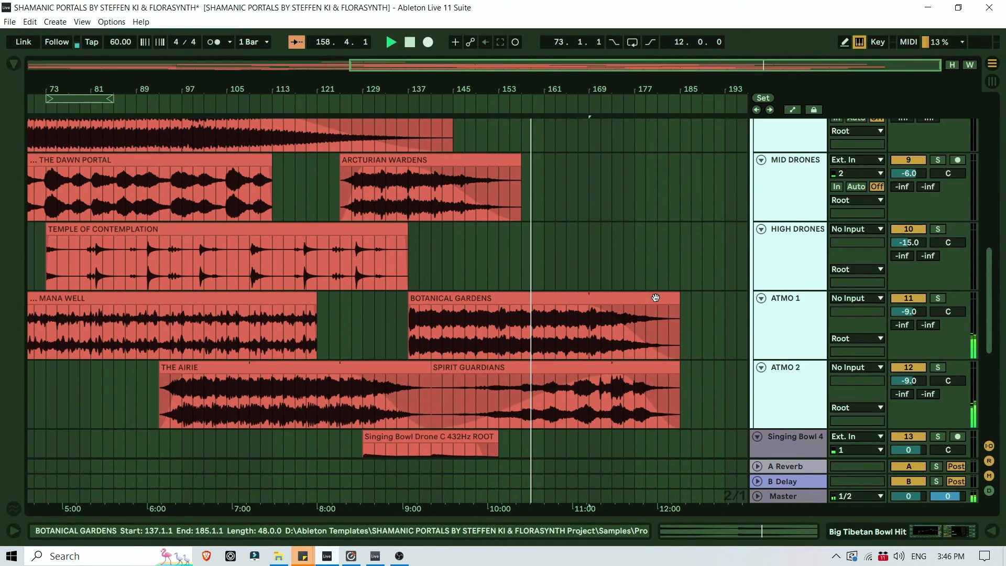
{"action": "left_click_drag", "start_coordinate": [381, 70], "coordinate": [381, 50]}
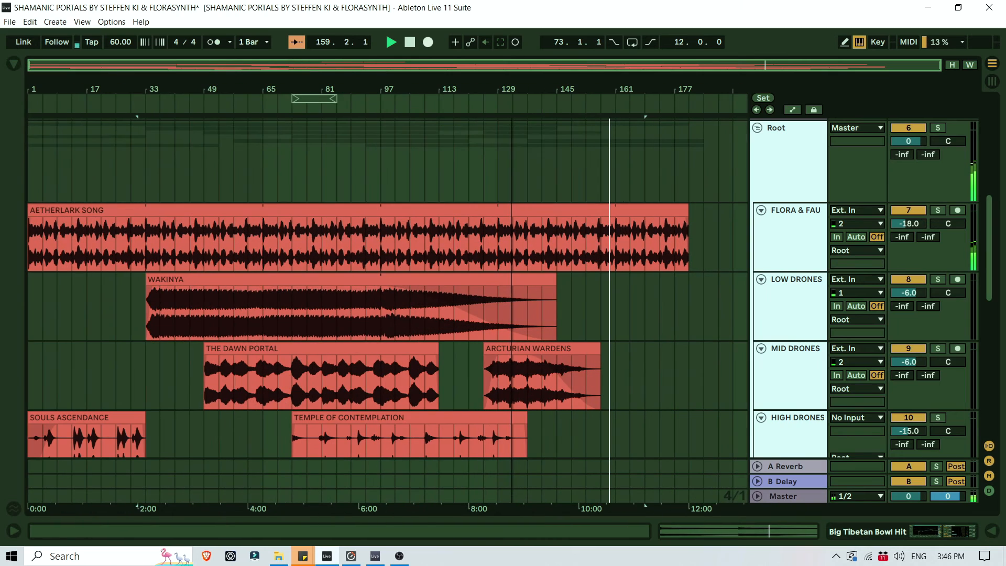
{"action": "scroll", "coordinate": [641, 267], "scroll_direction": "down", "scroll_amount": 3}
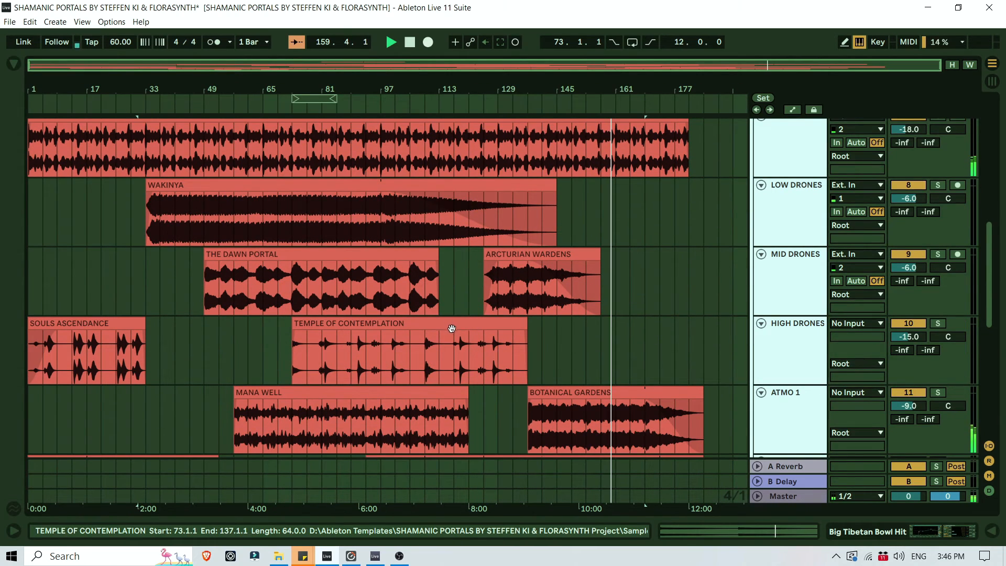
{"action": "left_click_drag", "start_coordinate": [452, 328], "coordinate": [696, 328]}
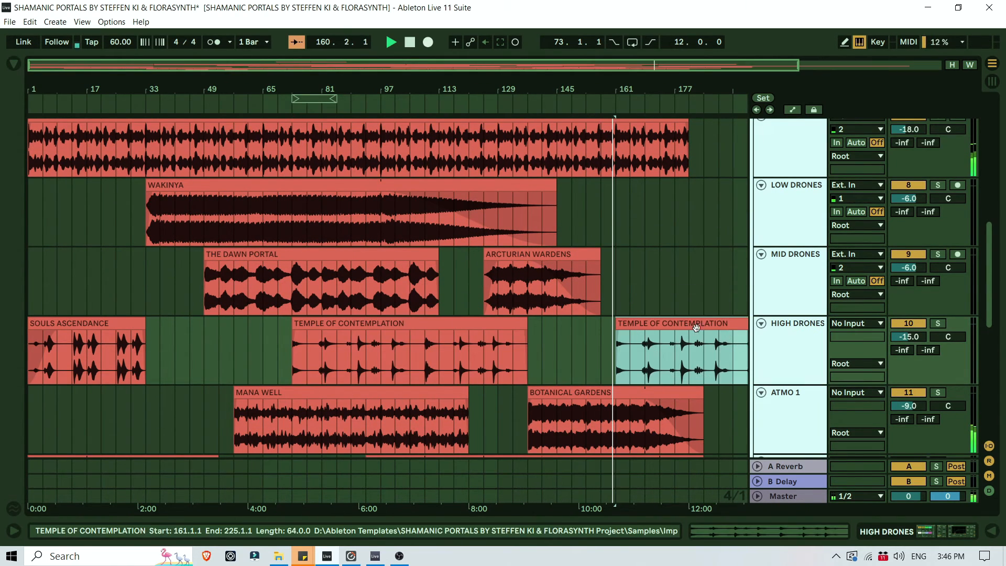
Shorten the copied TEMPLE OF CONTEMPLATION clip to end at bar 185 and give its end a fade-out.
{"action": "left_click_drag", "start_coordinate": [653, 93], "coordinate": [521, 93]}
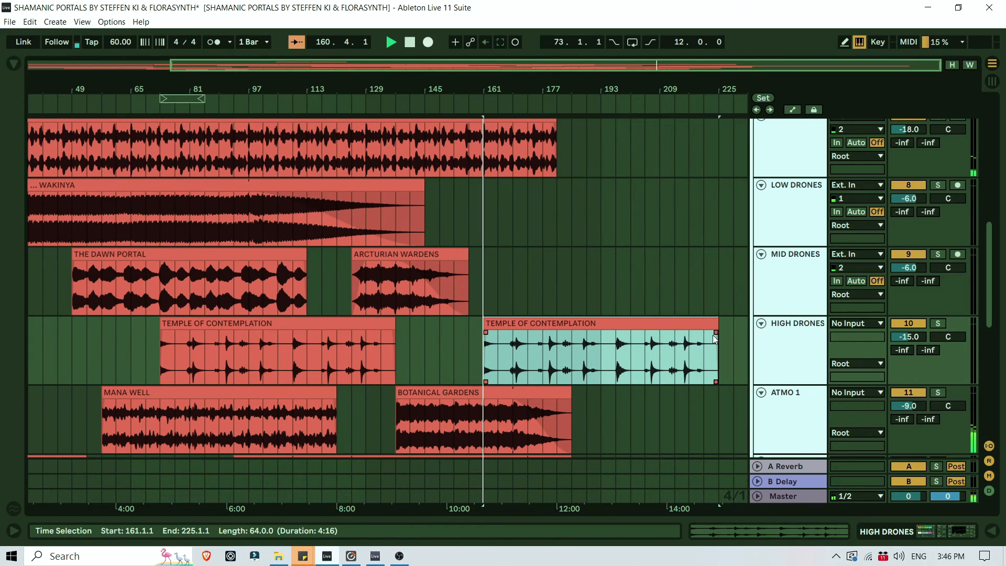
{"action": "left_click_drag", "start_coordinate": [718, 324], "coordinate": [585, 331]}
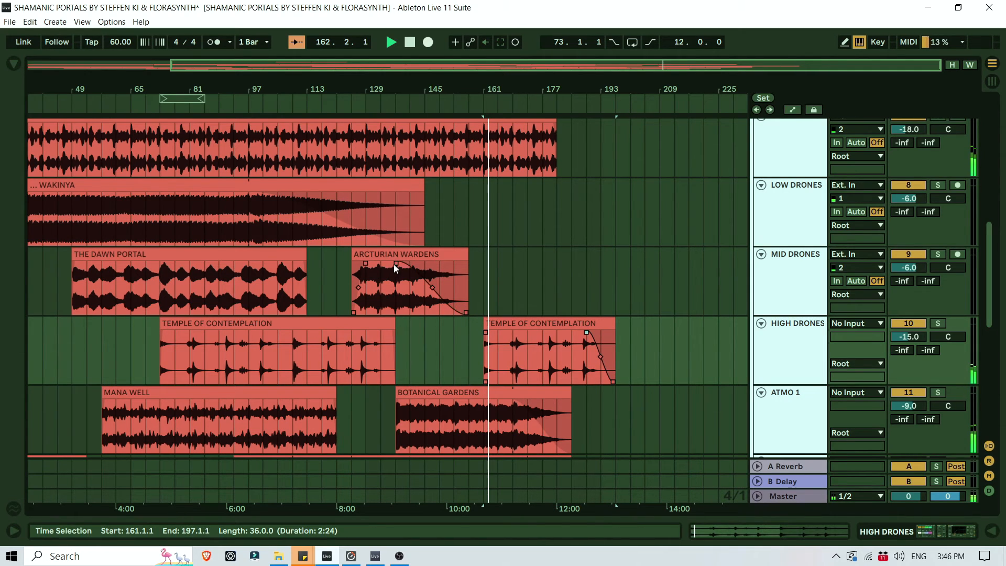
{"action": "left_click_drag", "start_coordinate": [485, 94], "coordinate": [519, 90]}
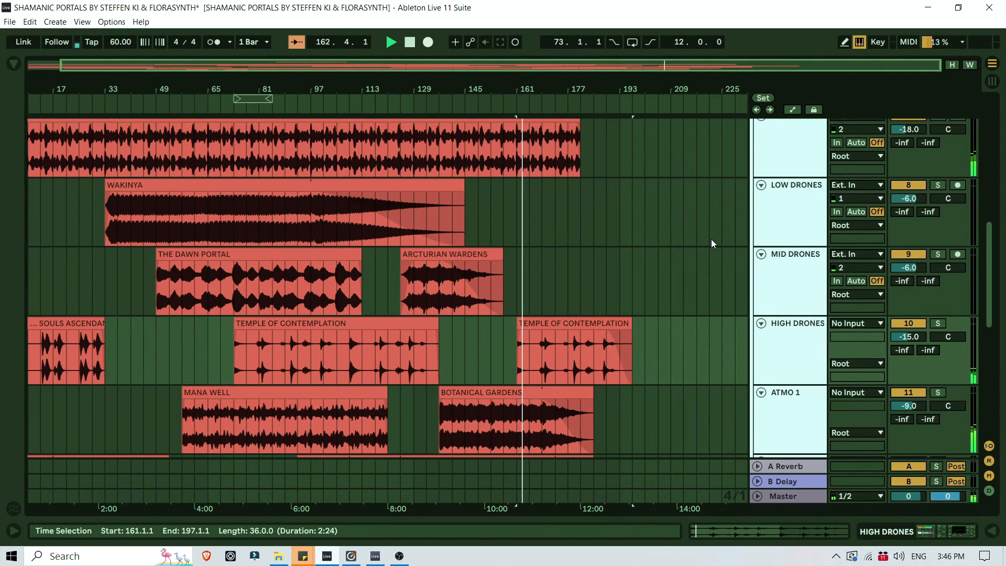
{"action": "scroll", "coordinate": [710, 240], "scroll_direction": "down", "scroll_amount": 3}
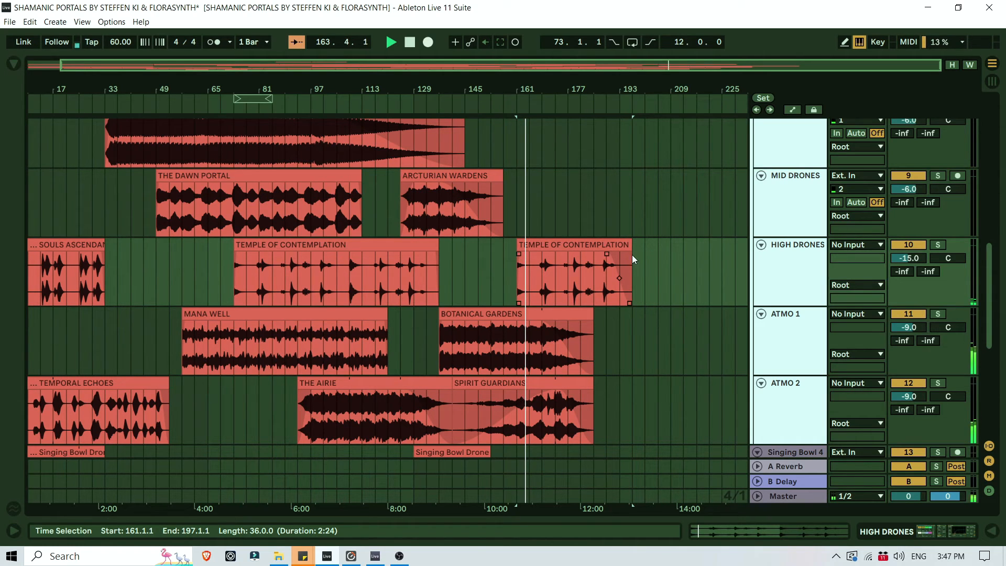
{"action": "left_click_drag", "start_coordinate": [631, 246], "coordinate": [594, 250]}
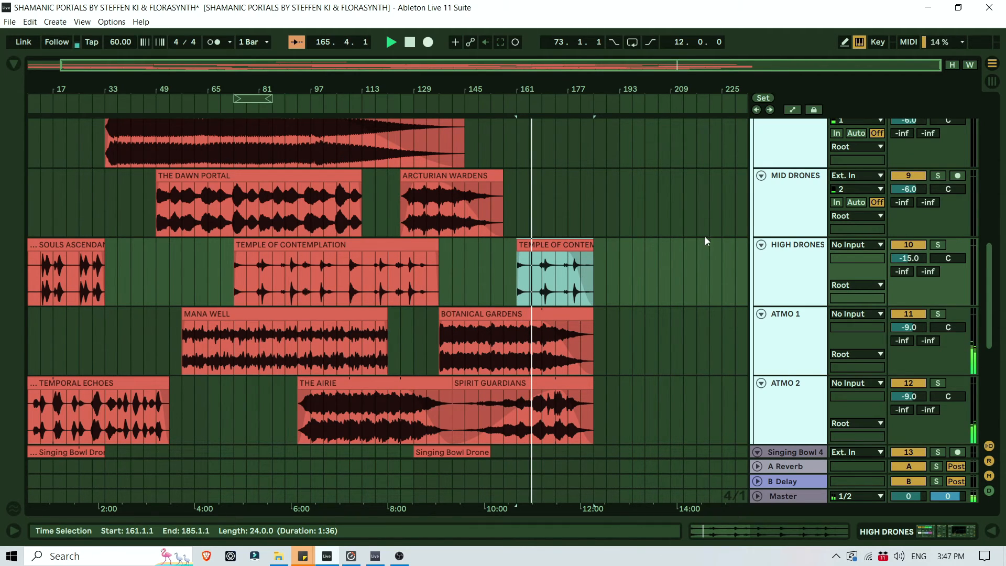
{"action": "left_click_drag", "start_coordinate": [397, 82], "coordinate": [397, 66]}
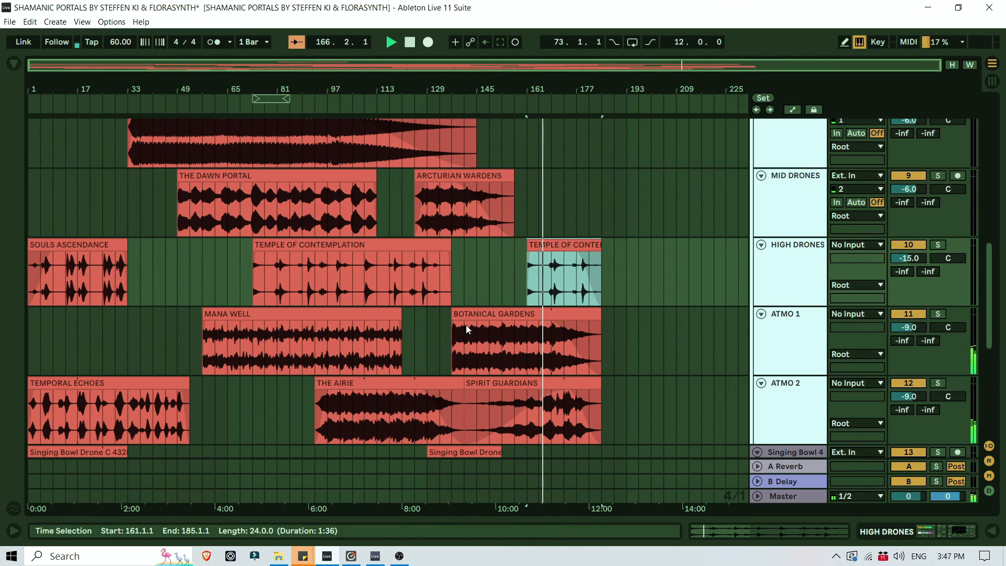
{"action": "scroll", "coordinate": [675, 289], "scroll_direction": "down", "scroll_amount": 6}
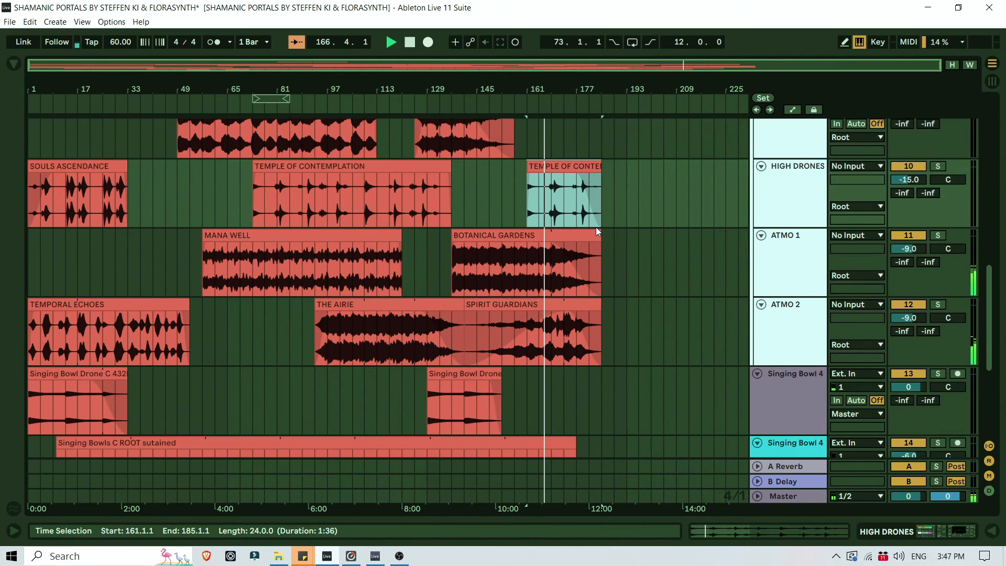
{"action": "scroll", "coordinate": [674, 266], "scroll_direction": "down", "scroll_amount": 2}
{"action": "scroll", "coordinate": [675, 266], "scroll_direction": "up", "scroll_amount": 7}
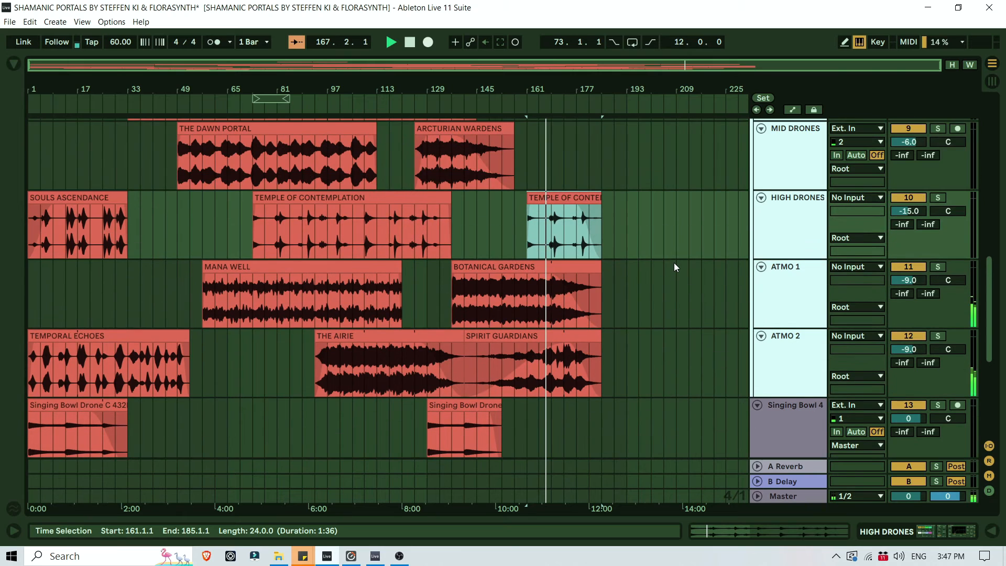
Give the AETHERLARK SONG clip on FLORA & FAUNA a long fade-out from bar 161 to its end.
{"action": "scroll", "coordinate": [674, 263], "scroll_direction": "up", "scroll_amount": 6}
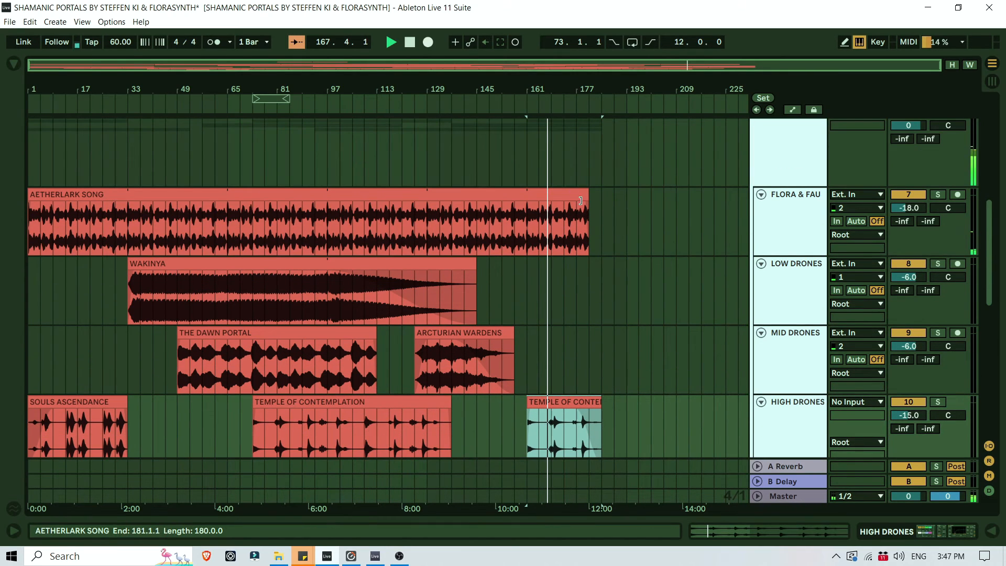
{"action": "left_click_drag", "start_coordinate": [588, 204], "coordinate": [537, 187]}
Check the clip endings and layering across all tracks during playback of the transition out of Part 1.
{"action": "scroll", "coordinate": [634, 242], "scroll_direction": "down", "scroll_amount": 6}
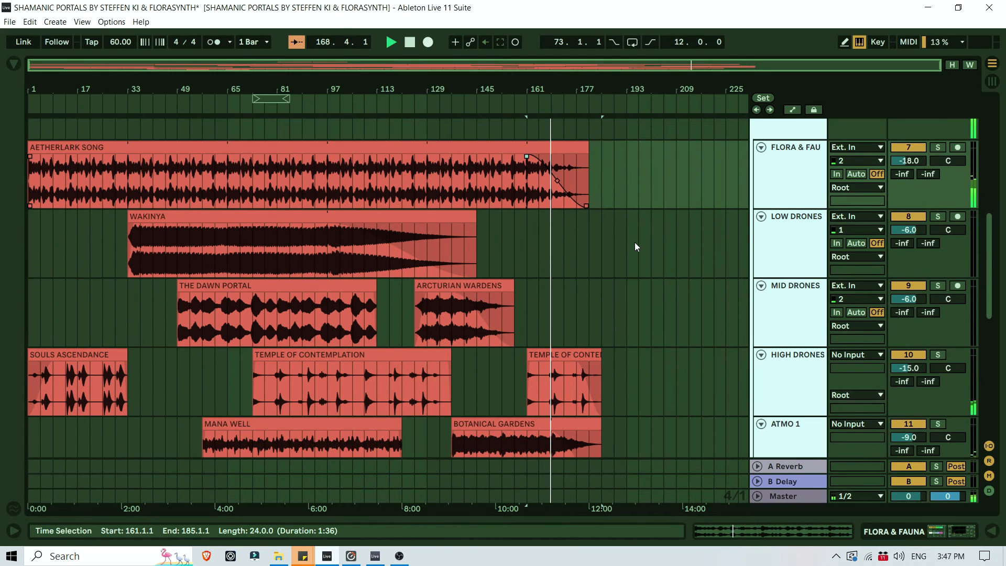
{"action": "scroll", "coordinate": [635, 243], "scroll_direction": "down", "scroll_amount": 5}
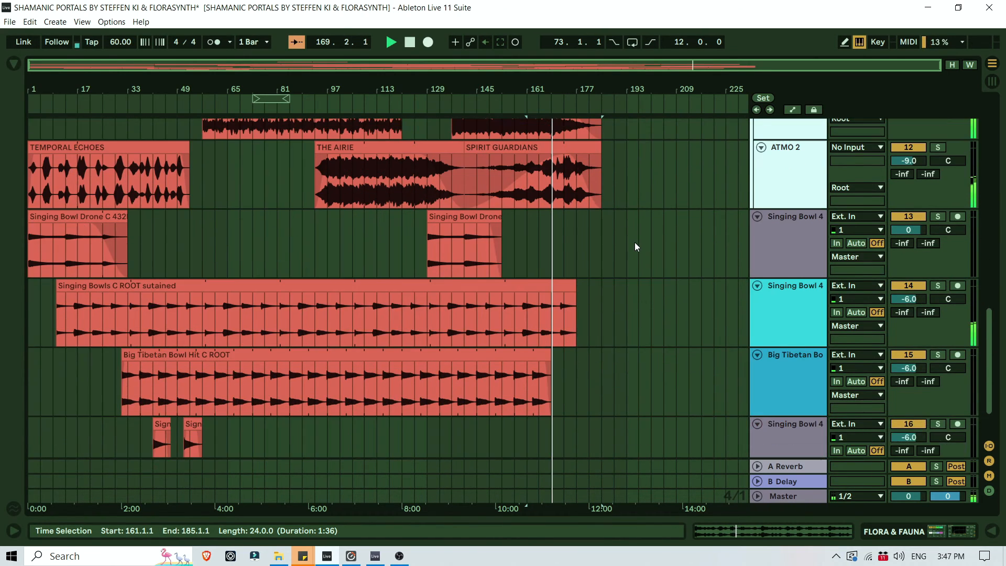
{"action": "scroll", "coordinate": [635, 246], "scroll_direction": "down", "scroll_amount": 4}
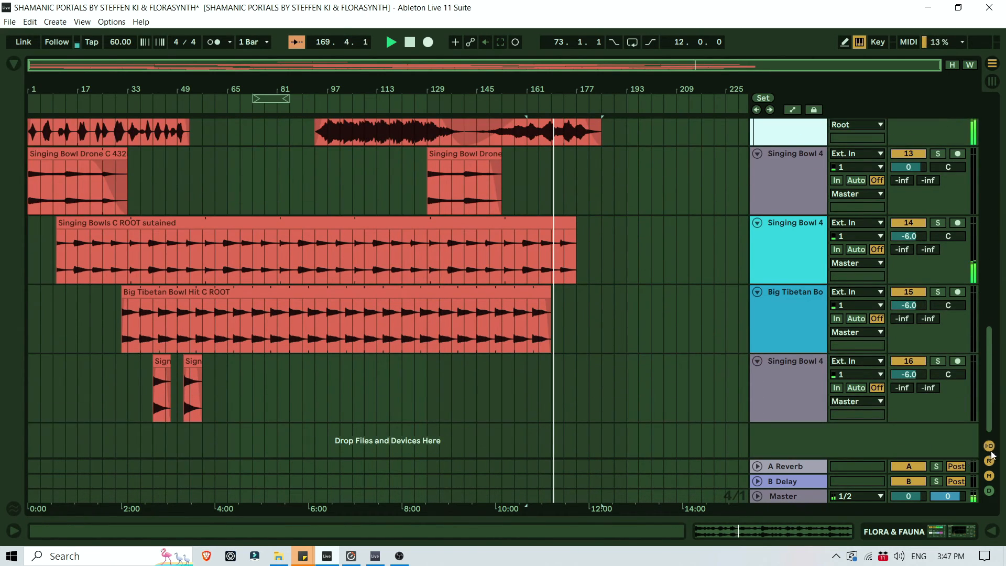
{"action": "mouse_move", "coordinate": [992, 394]}
{"action": "left_mouse_down"}
{"action": "mouse_move", "coordinate": [994, 153]}
{"action": "mouse_move", "coordinate": [992, 414]}
{"action": "mouse_move", "coordinate": [994, 333]}
{"action": "left_mouse_up"}
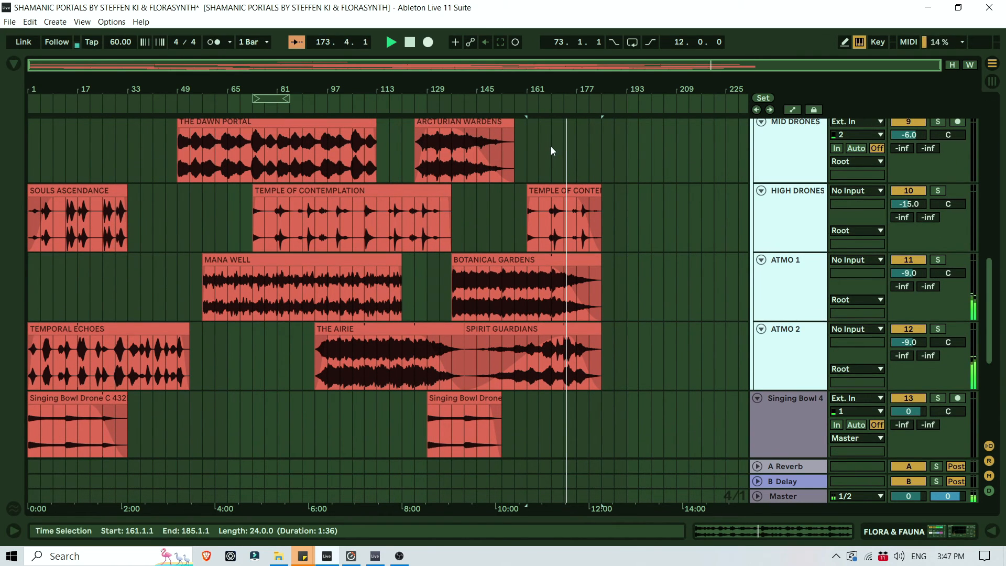
{"action": "scroll", "coordinate": [677, 228], "scroll_direction": "up", "scroll_amount": 6}
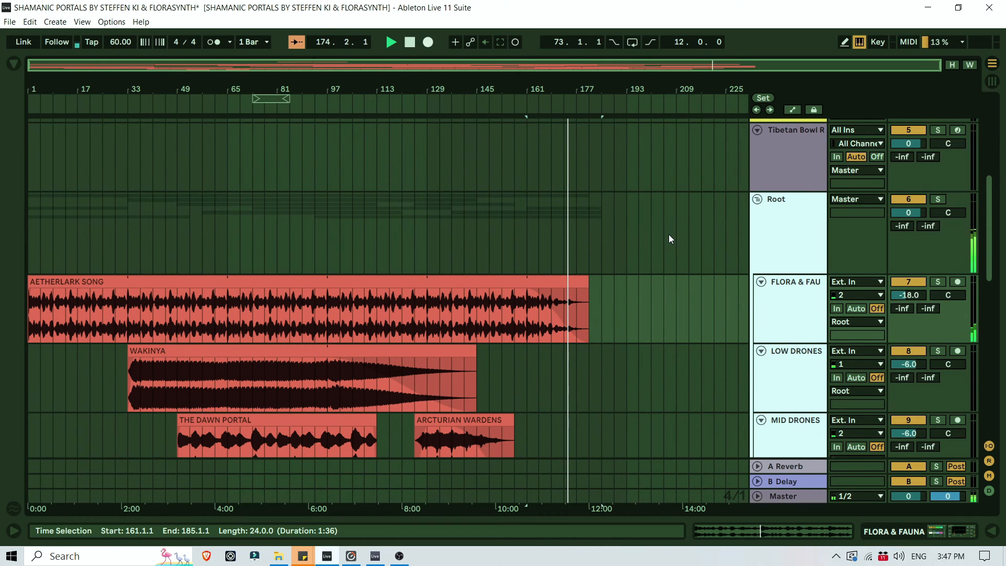
{"action": "scroll", "coordinate": [669, 235], "scroll_direction": "down", "scroll_amount": 3}
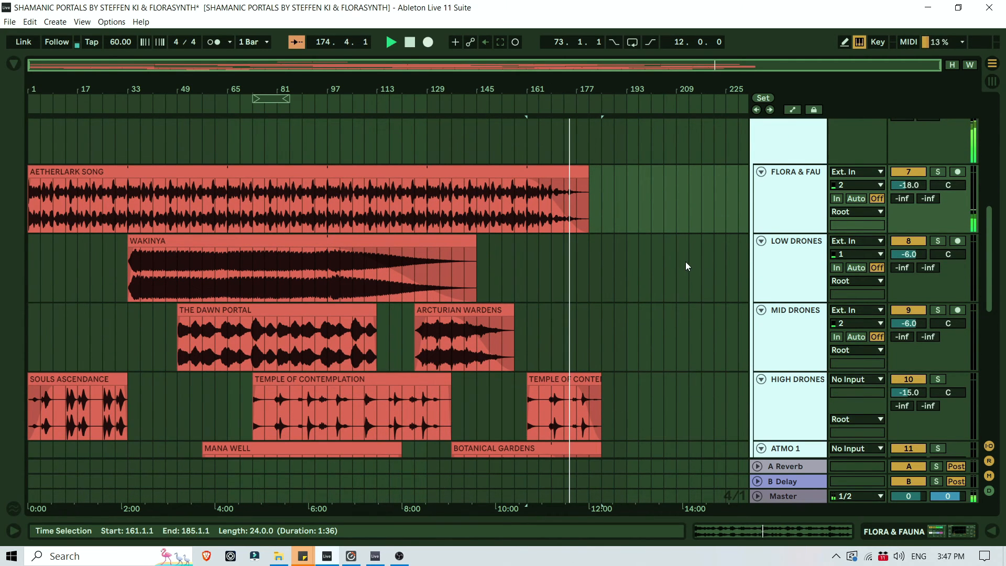
{"action": "scroll", "coordinate": [684, 260], "scroll_direction": "down", "scroll_amount": 9}
{"action": "scroll", "coordinate": [683, 257], "scroll_direction": "down", "scroll_amount": 2}
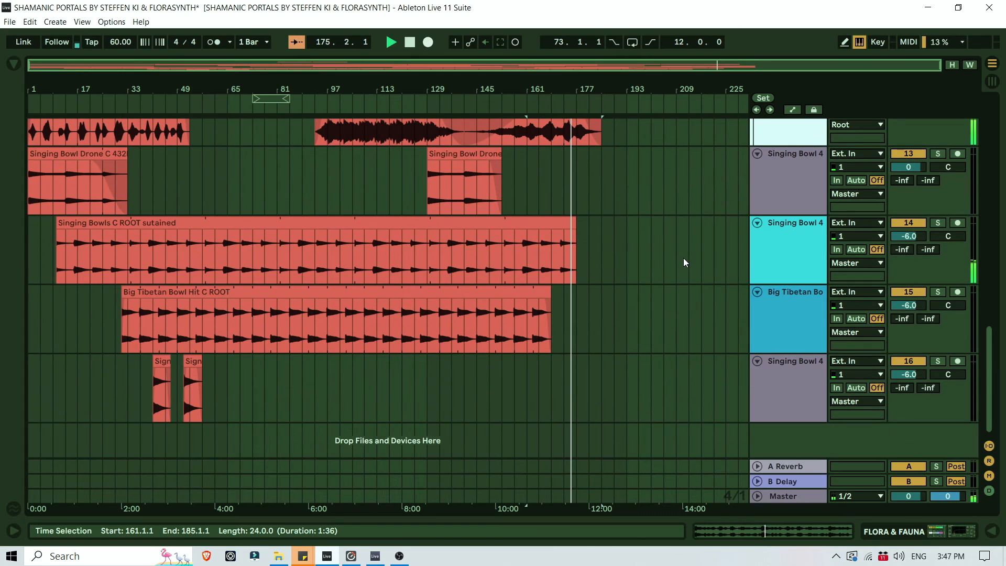
{"action": "scroll", "coordinate": [982, 307], "scroll_direction": "up", "scroll_amount": 3}
{"action": "left_click_drag", "start_coordinate": [982, 307], "coordinate": [991, 147]}
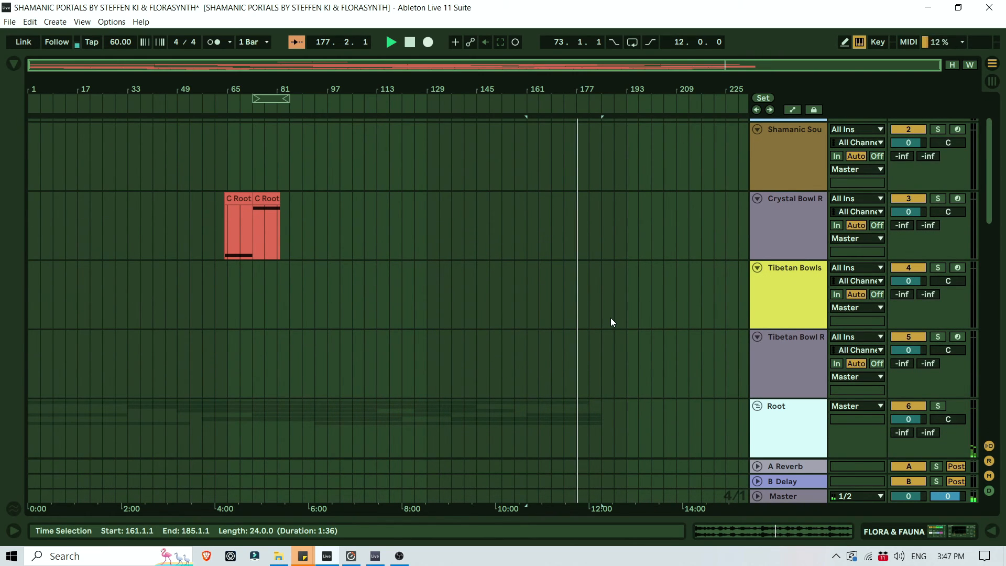
{"action": "scroll", "coordinate": [611, 317], "scroll_direction": "down", "scroll_amount": 10}
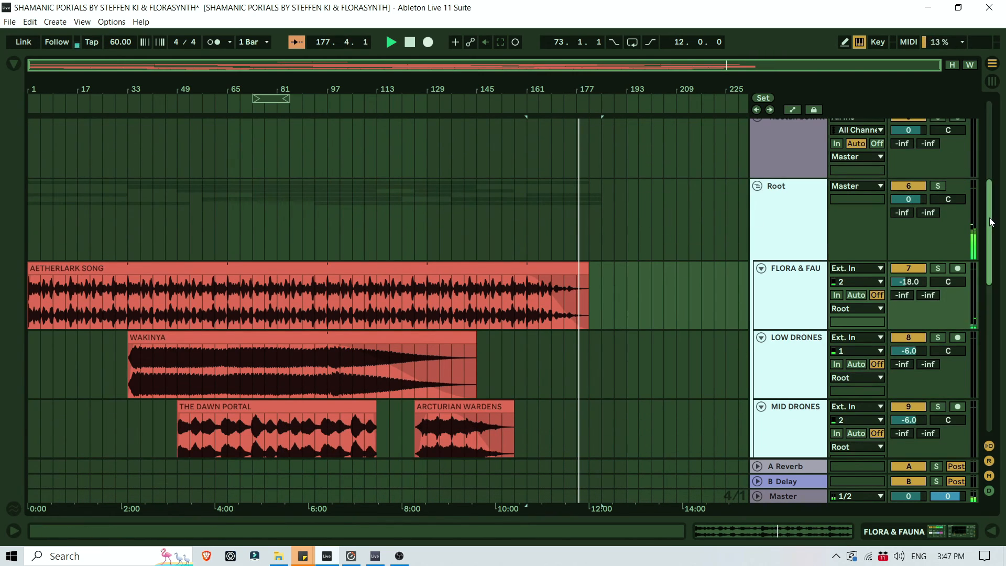
{"action": "left_click_drag", "start_coordinate": [989, 223], "coordinate": [985, 332]}
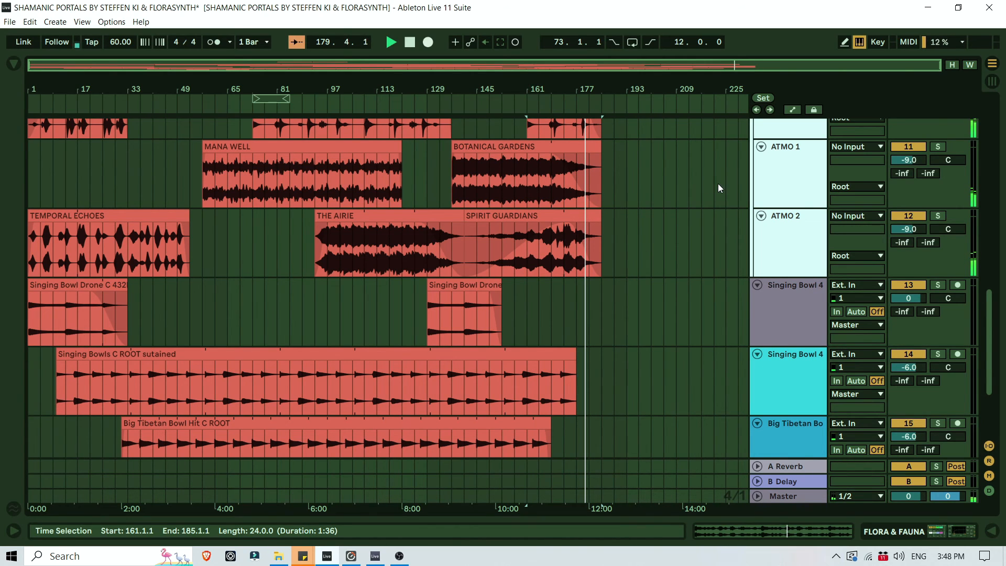
{"action": "scroll", "coordinate": [652, 235], "scroll_direction": "up", "scroll_amount": 2}
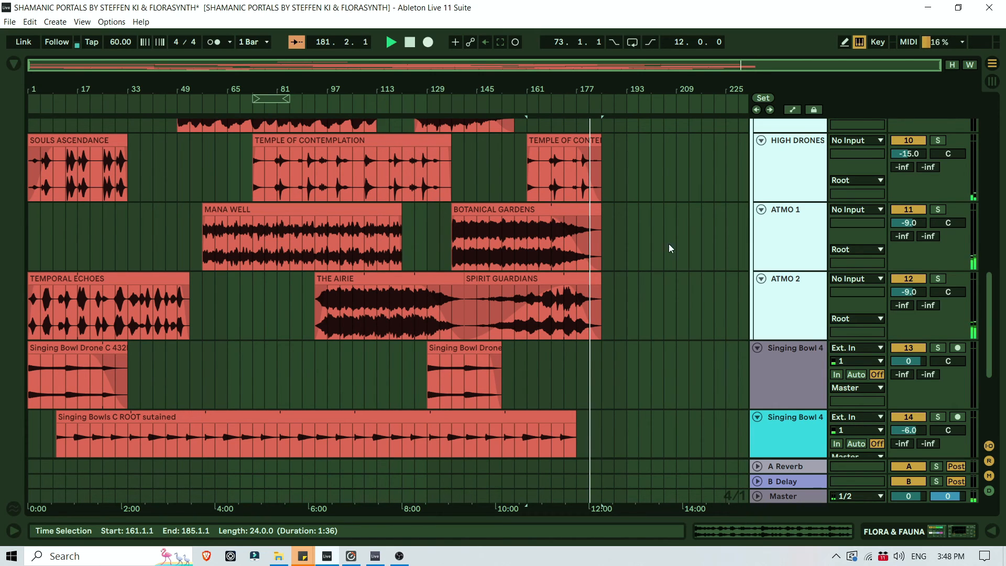
Stop playback and return the playhead to the start of the arrangement.
{"action": "left_click", "coordinate": [410, 43]}
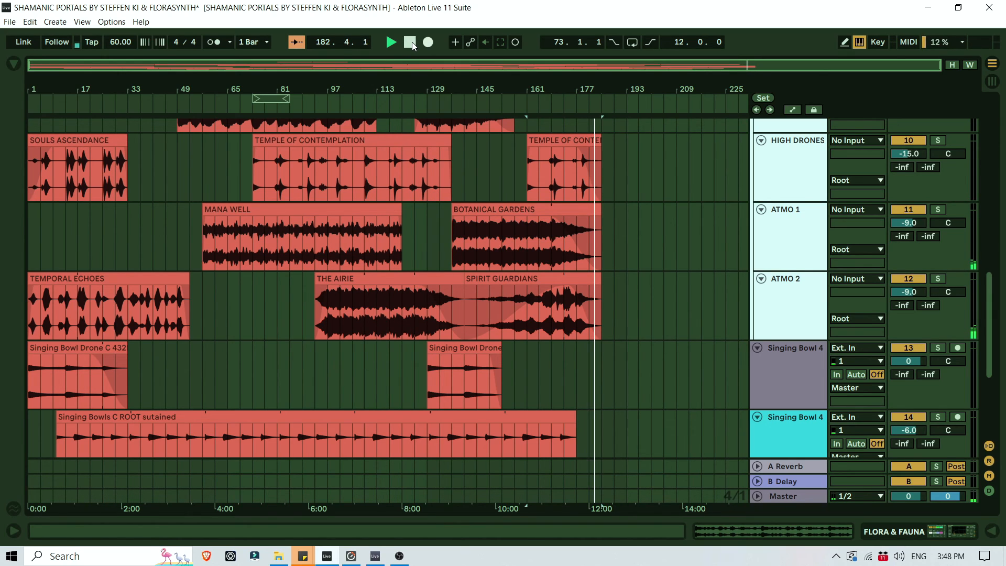
{"action": "left_click", "coordinate": [410, 43]}
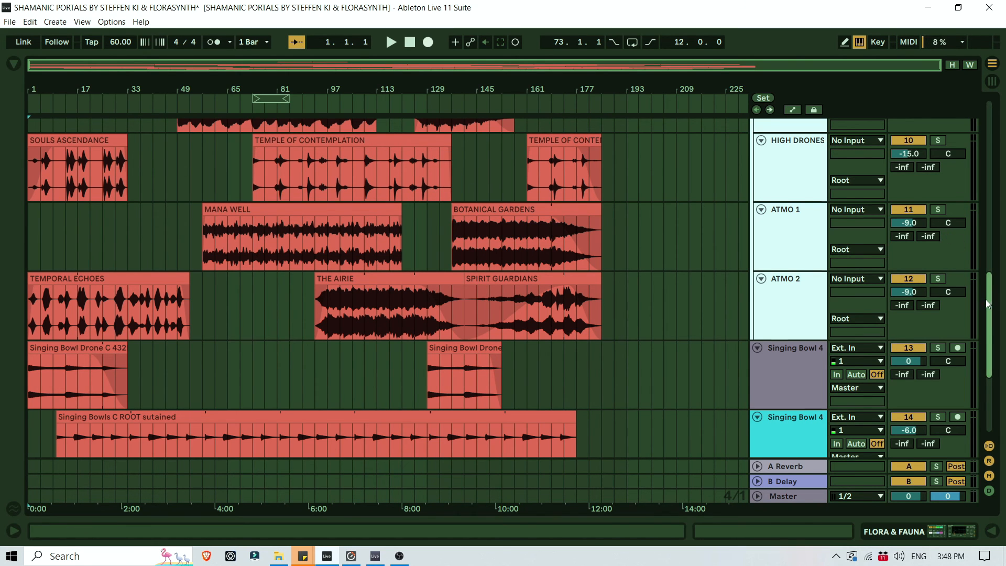
Review the tracks, clips and scenes in Session View, and return to the drone tracks in Arrangement View.
{"action": "left_click_drag", "start_coordinate": [987, 304], "coordinate": [987, 121]}
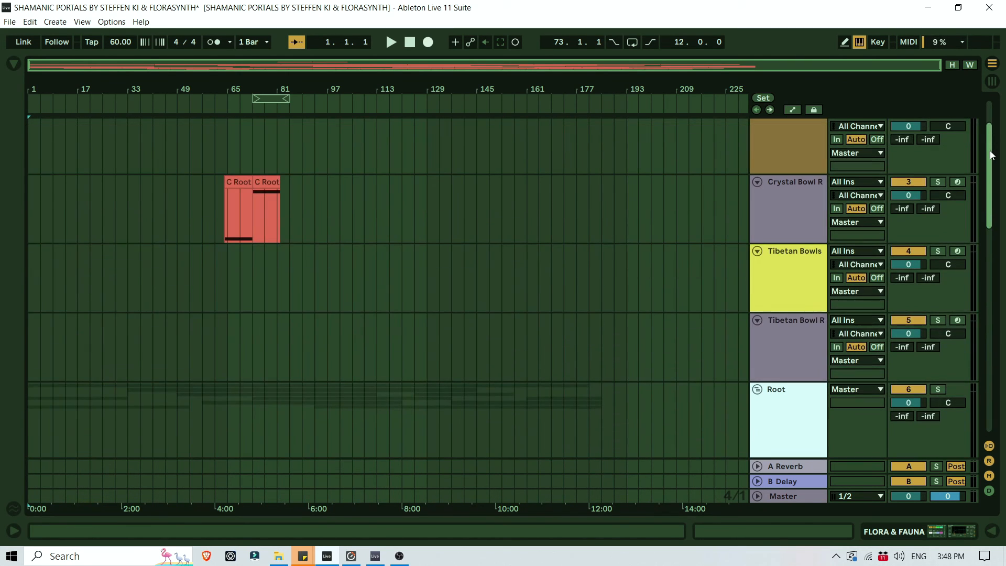
{"action": "left_click", "coordinate": [988, 80]}
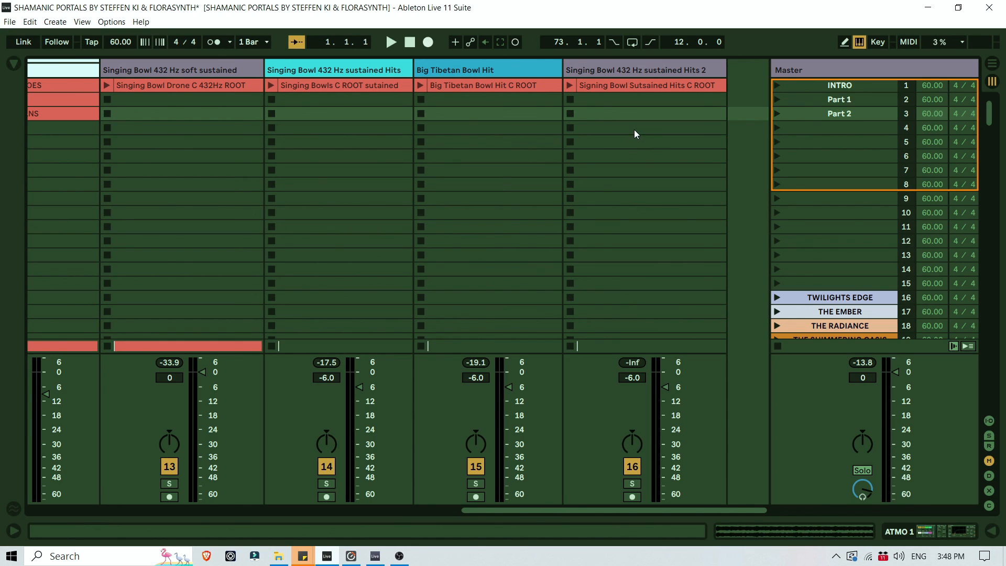
{"action": "left_click_drag", "start_coordinate": [745, 511], "coordinate": [61, 520]}
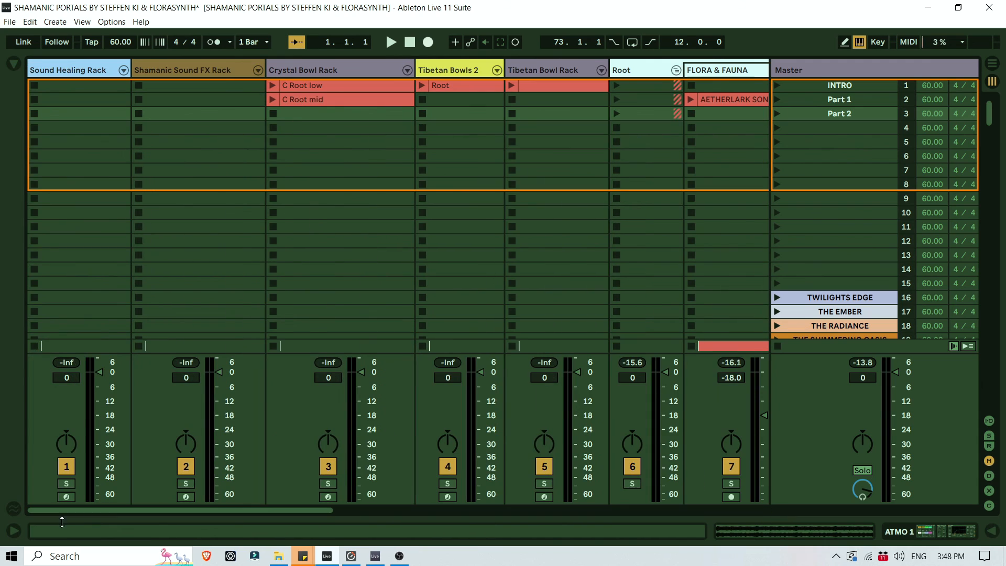
{"action": "left_click", "coordinate": [992, 63]}
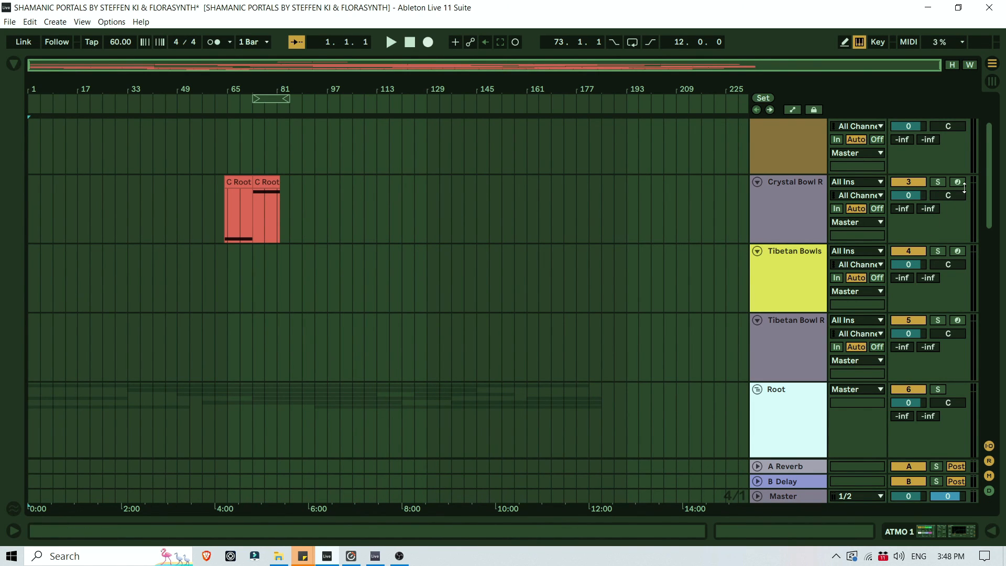
{"action": "left_click_drag", "start_coordinate": [986, 167], "coordinate": [1001, 284]}
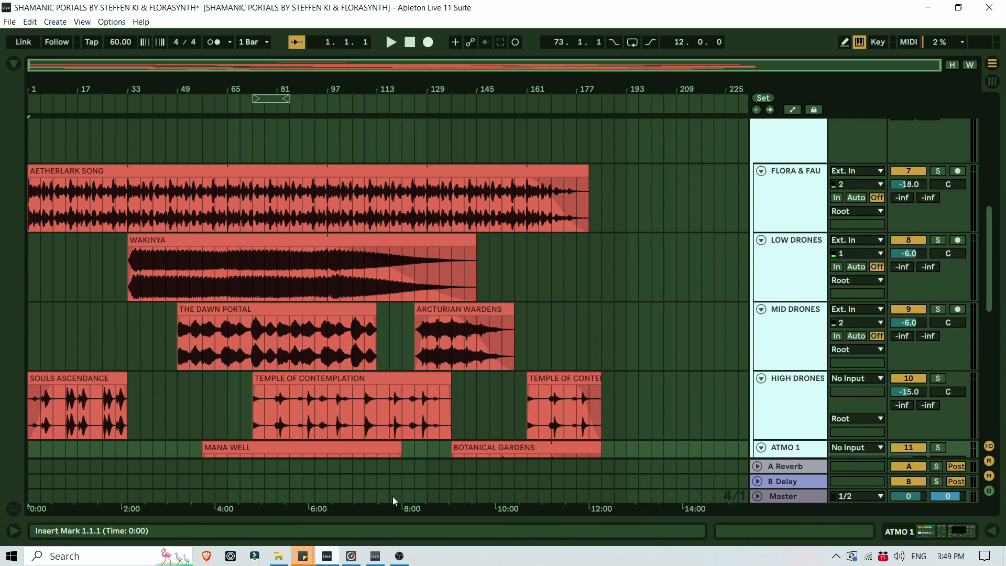
{"action": "left_click", "coordinate": [399, 557]}
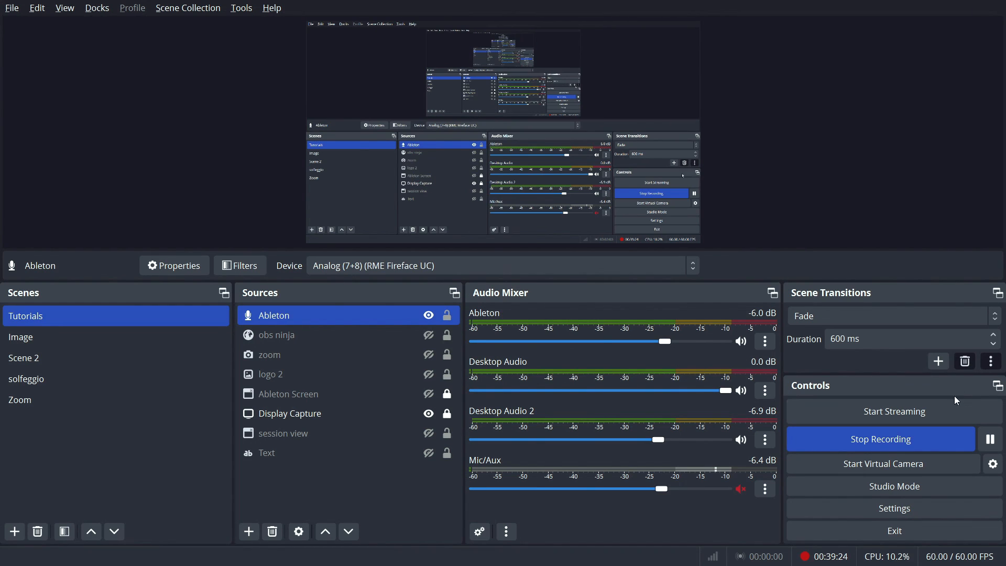